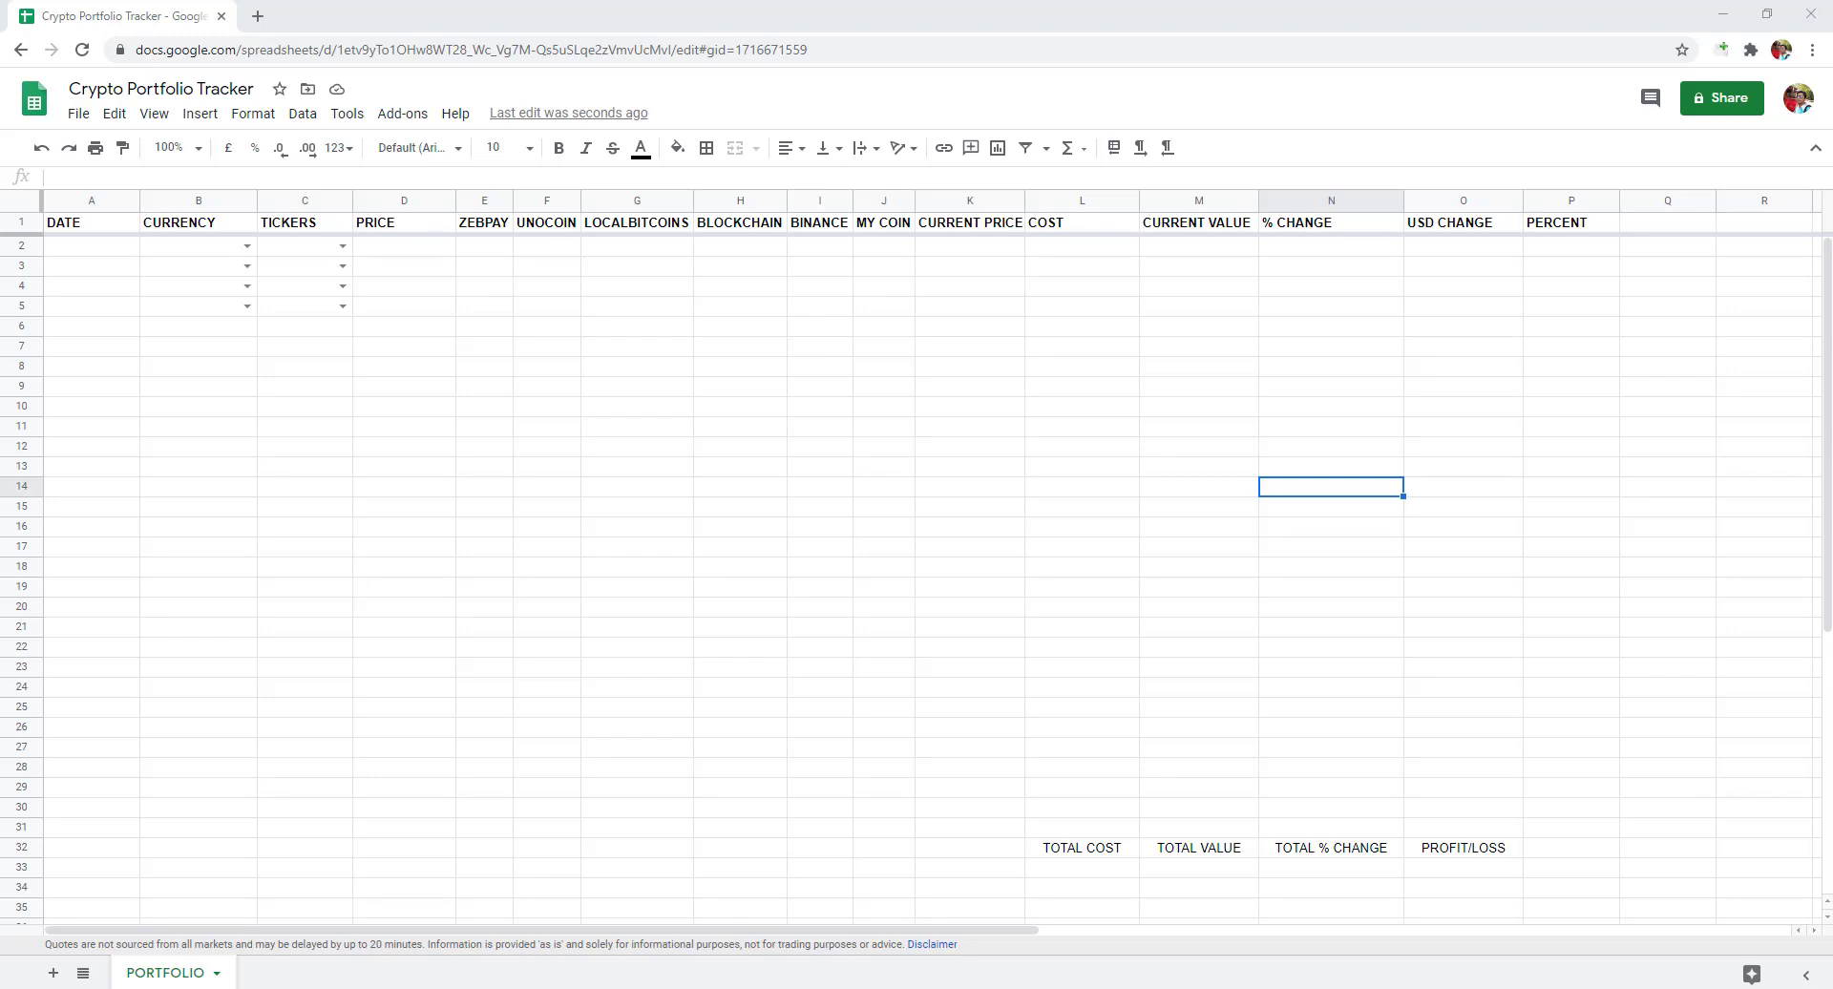
# Walk through the tracker layout: header row, PERCENT, exchange price, CURRENT PRICE and currency cells.
pyautogui.click(666, 496)
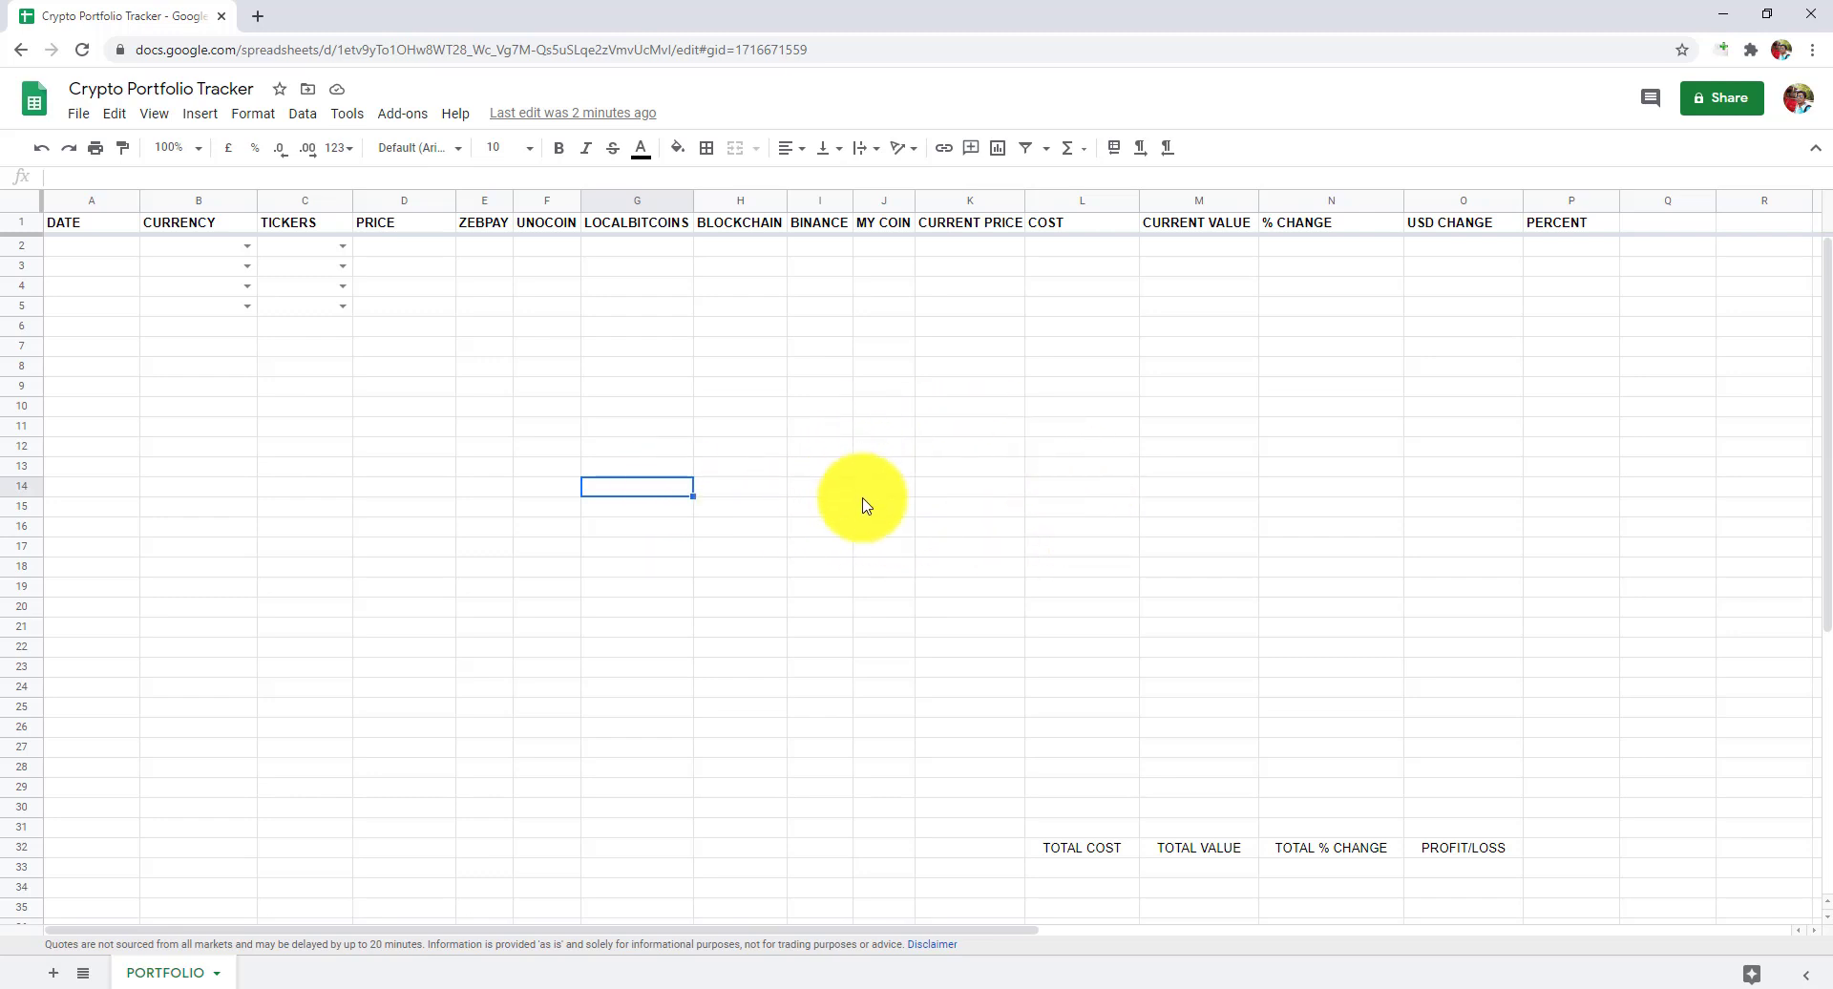
pyautogui.click(33, 225)
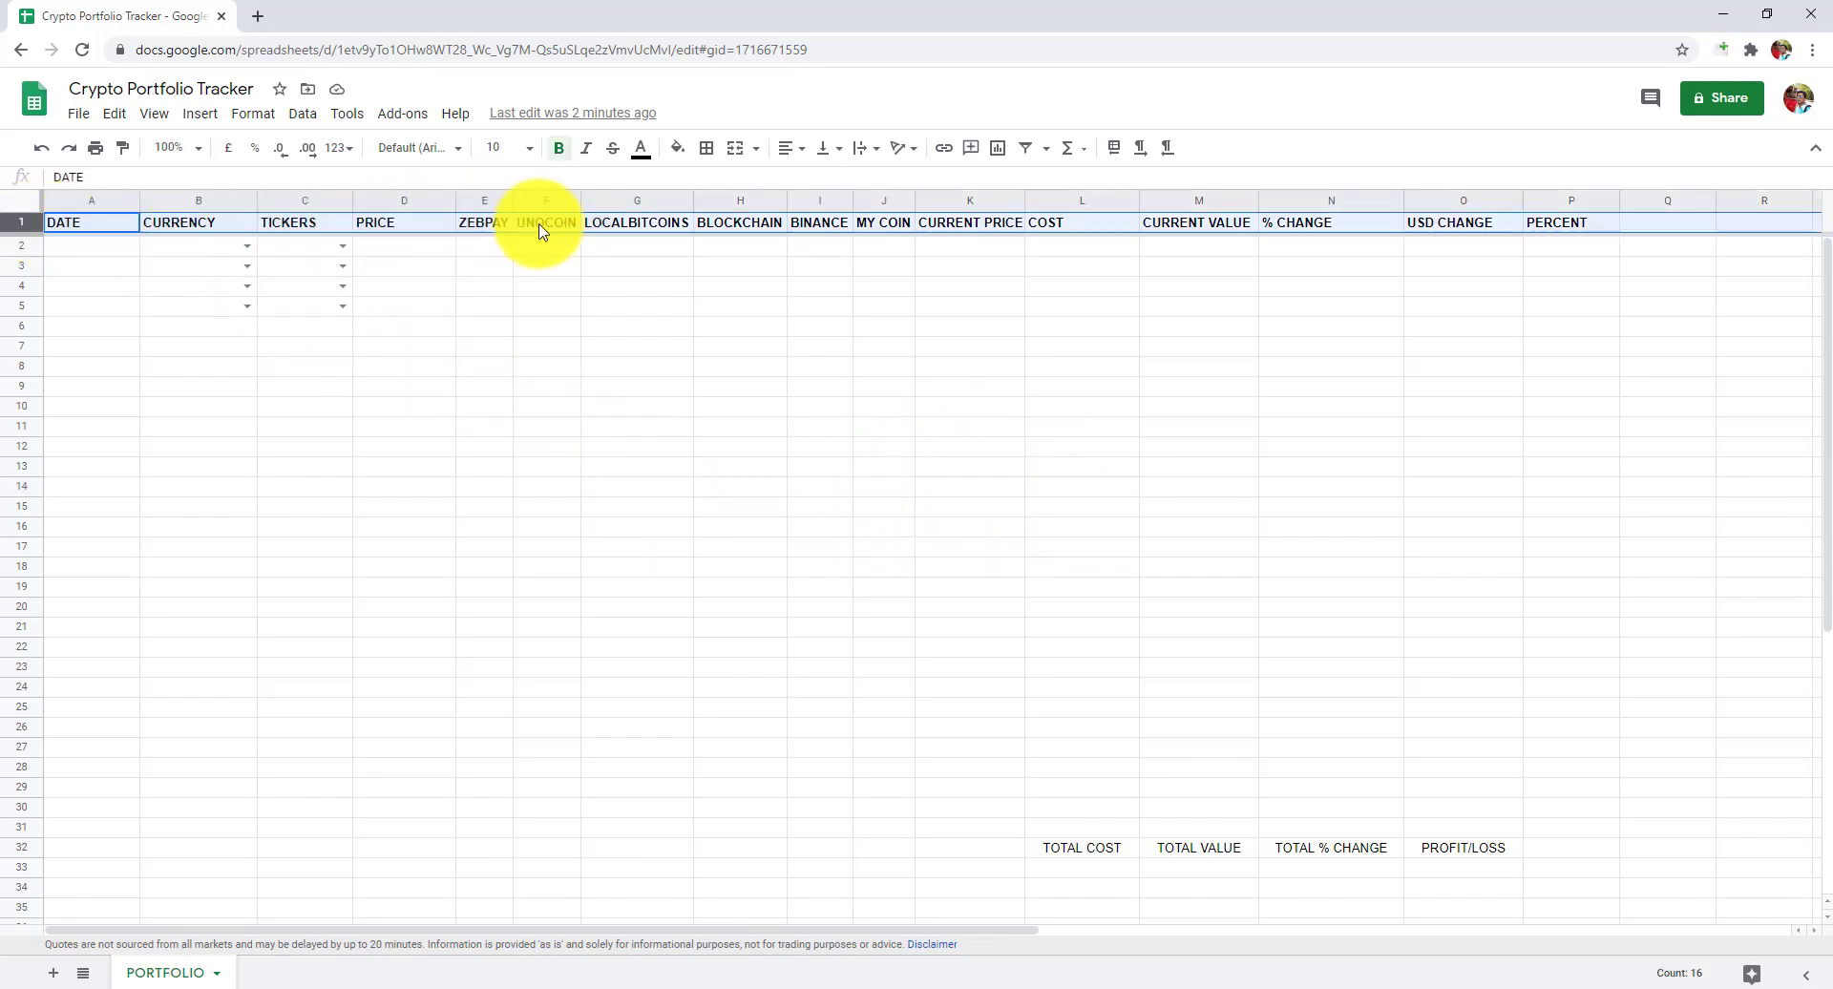
pyautogui.click(590, 356)
pyautogui.moveTo(1543, 224); pyautogui.dragTo(1544, 342)
pyautogui.moveTo(482, 248); pyautogui.dragTo(834, 314)
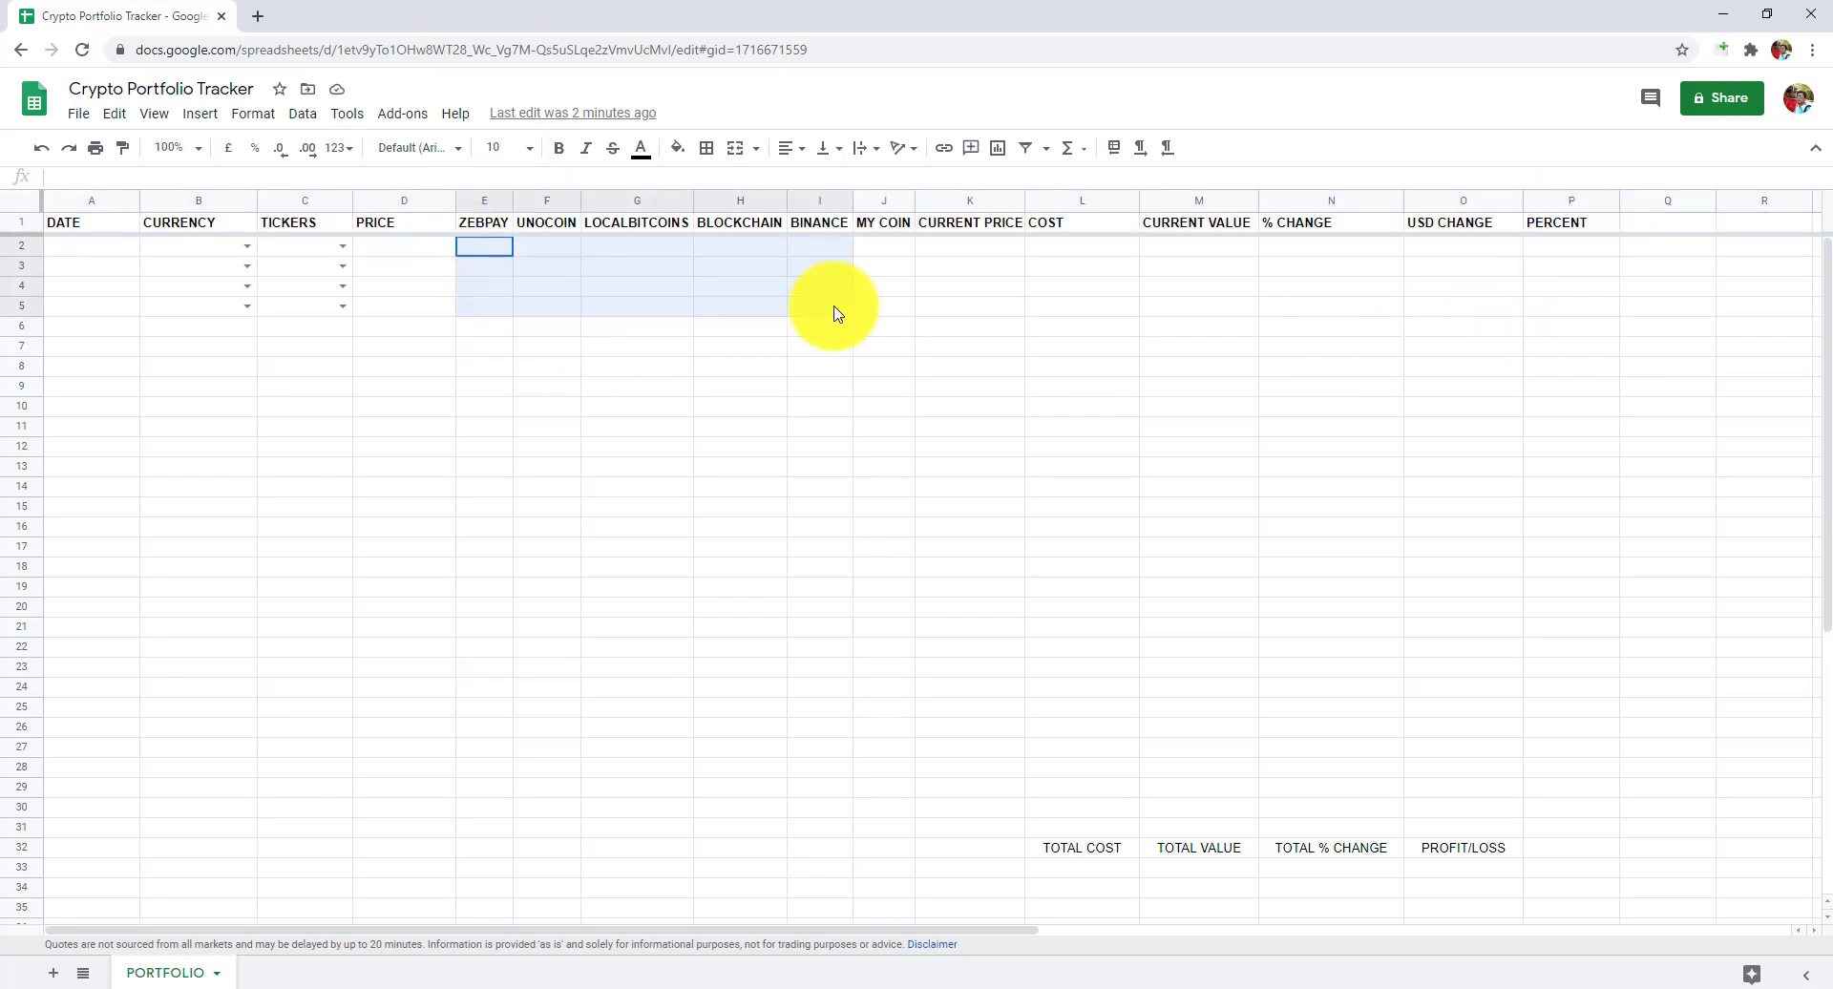
pyautogui.click(960, 200)
pyautogui.moveTo(938, 247); pyautogui.dragTo(950, 351)
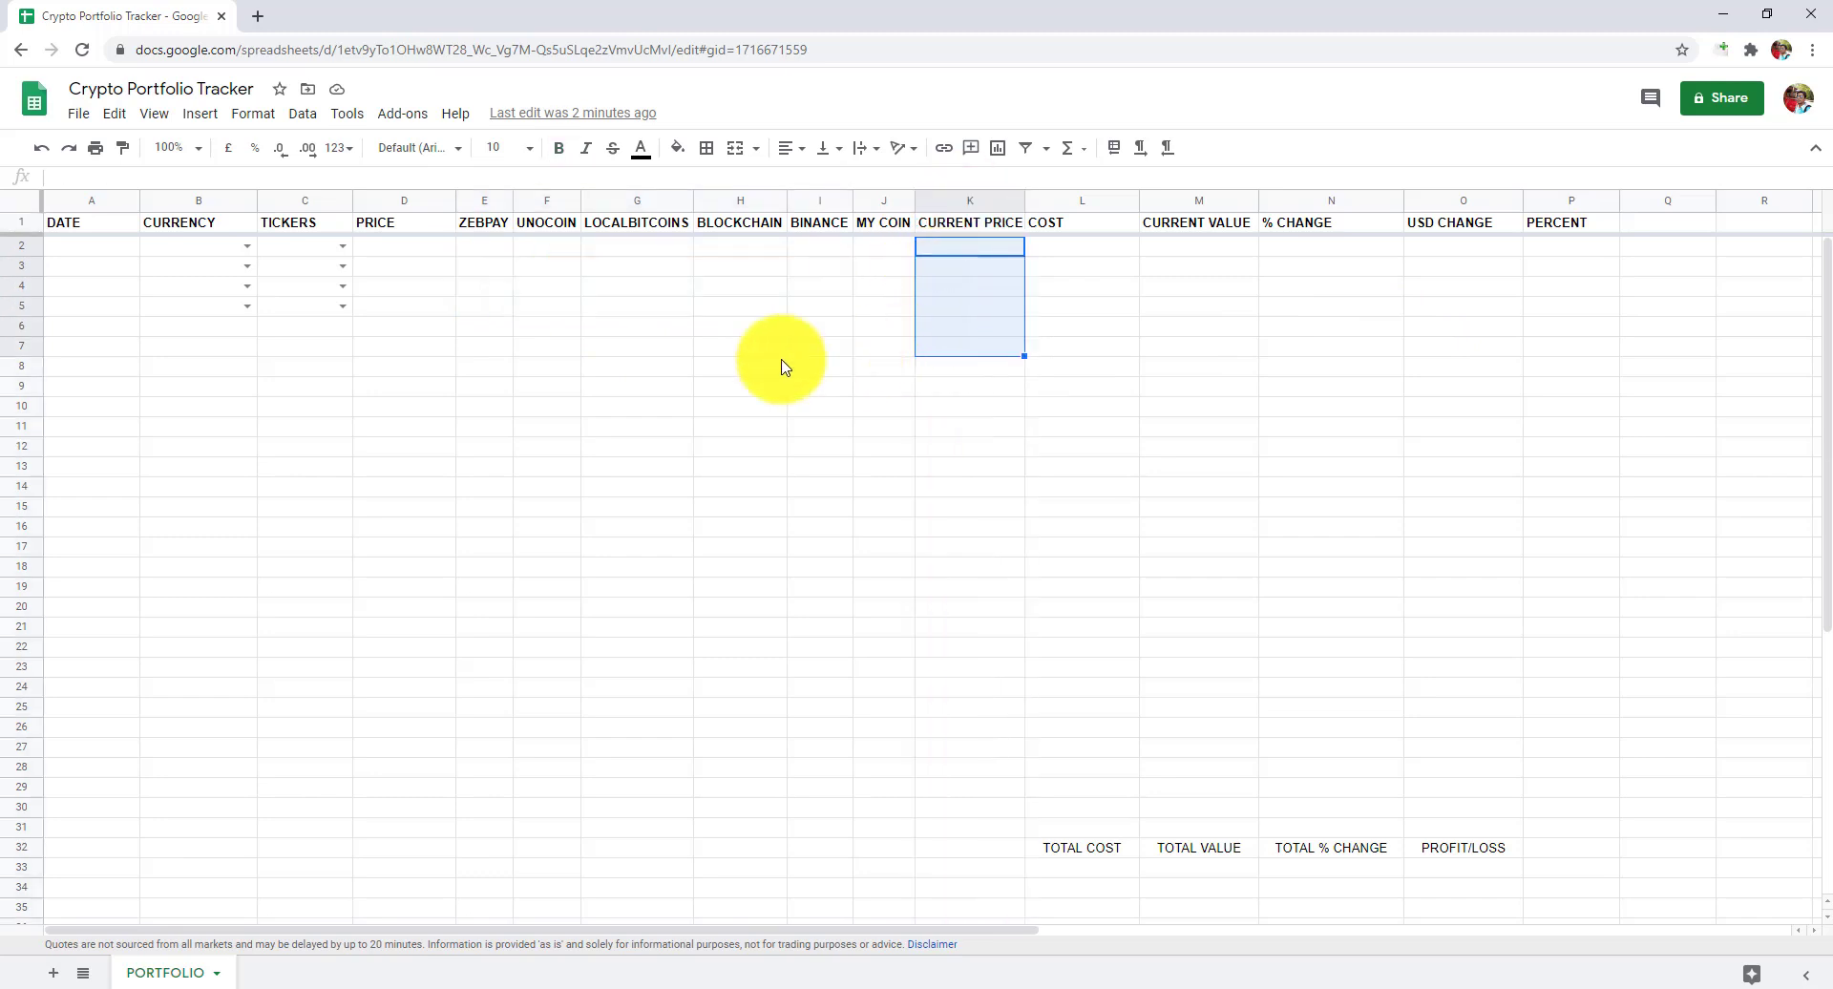
pyautogui.moveTo(158, 250); pyautogui.dragTo(184, 329)
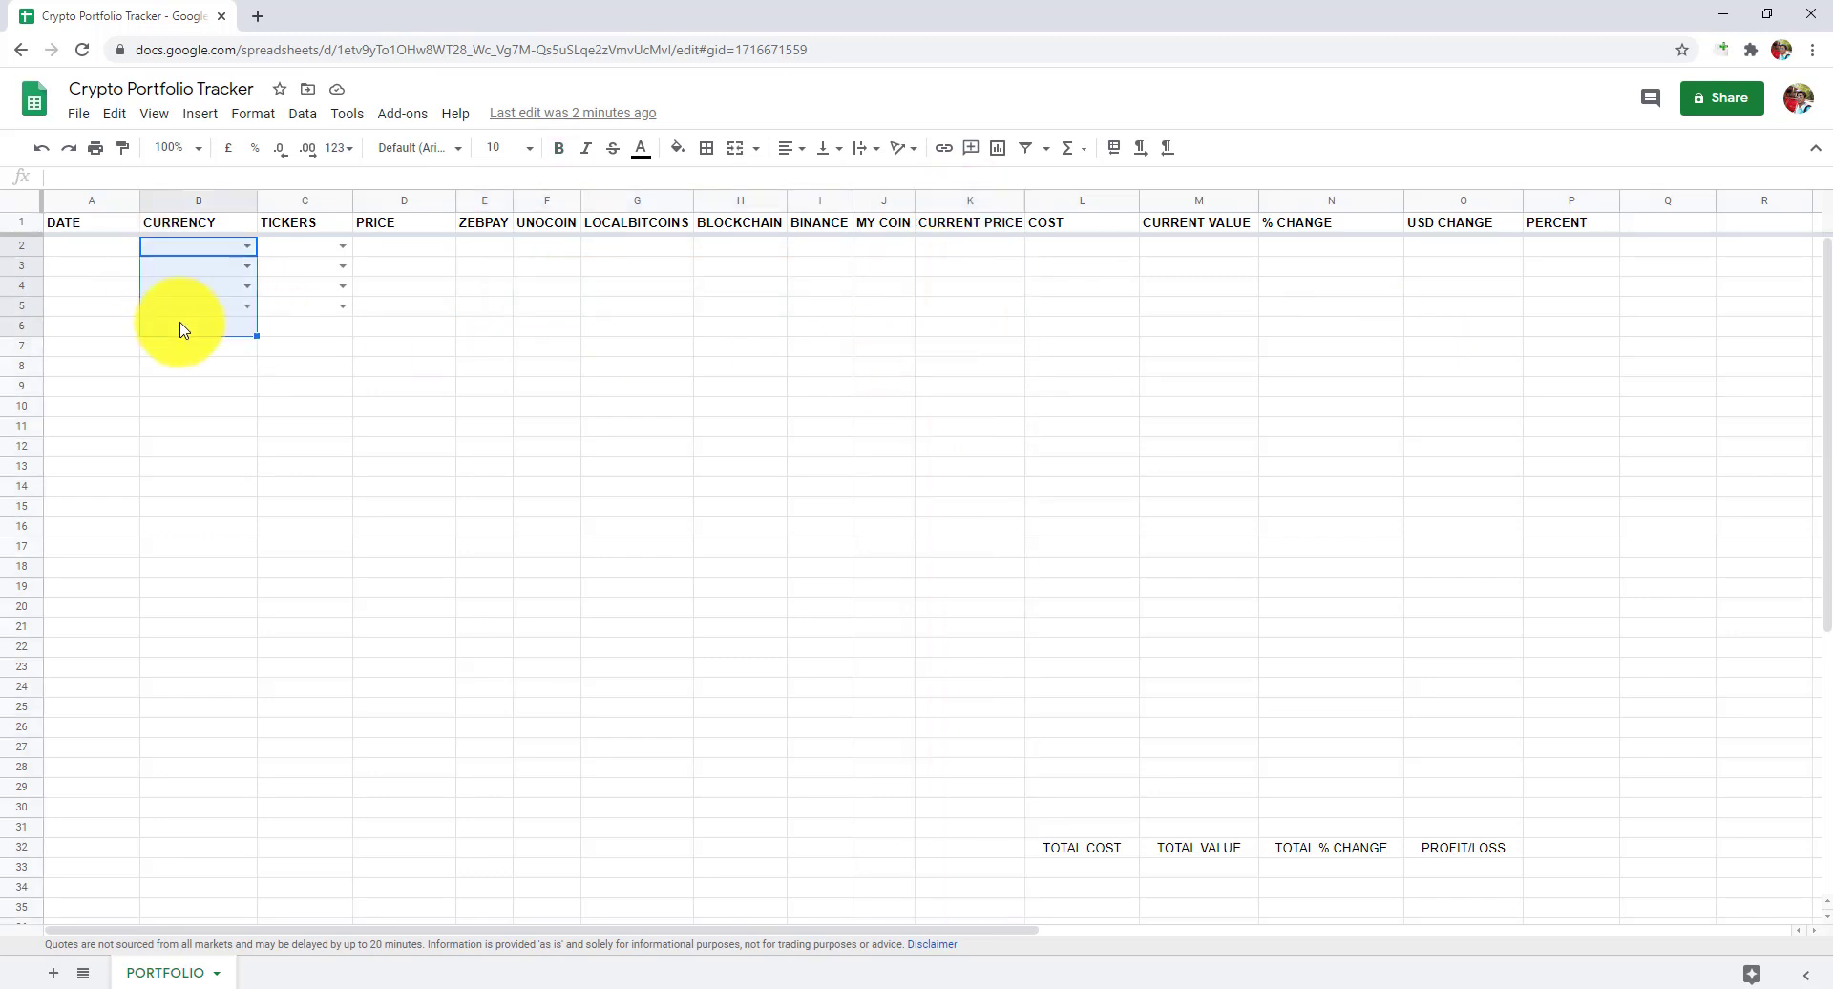
pyautogui.click(94, 250)
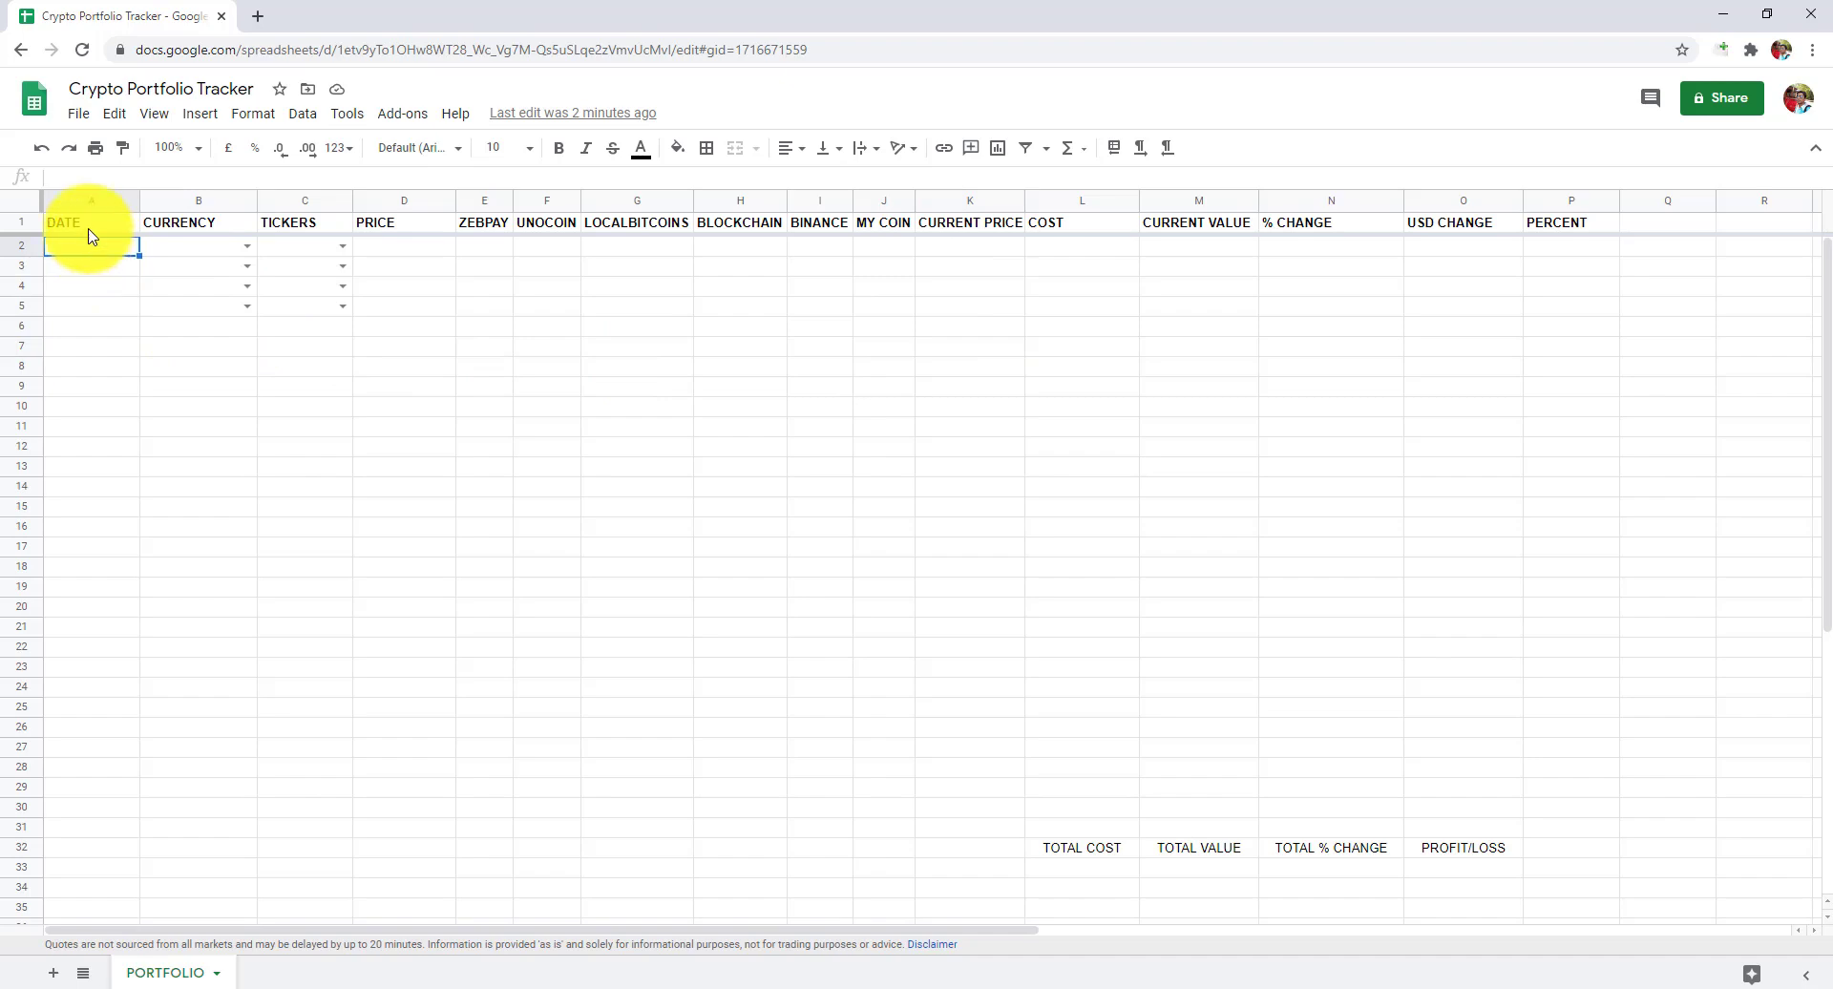
# Fill A2:A5 with today's date, 25/10/2020.
pyautogui.click(86, 201)
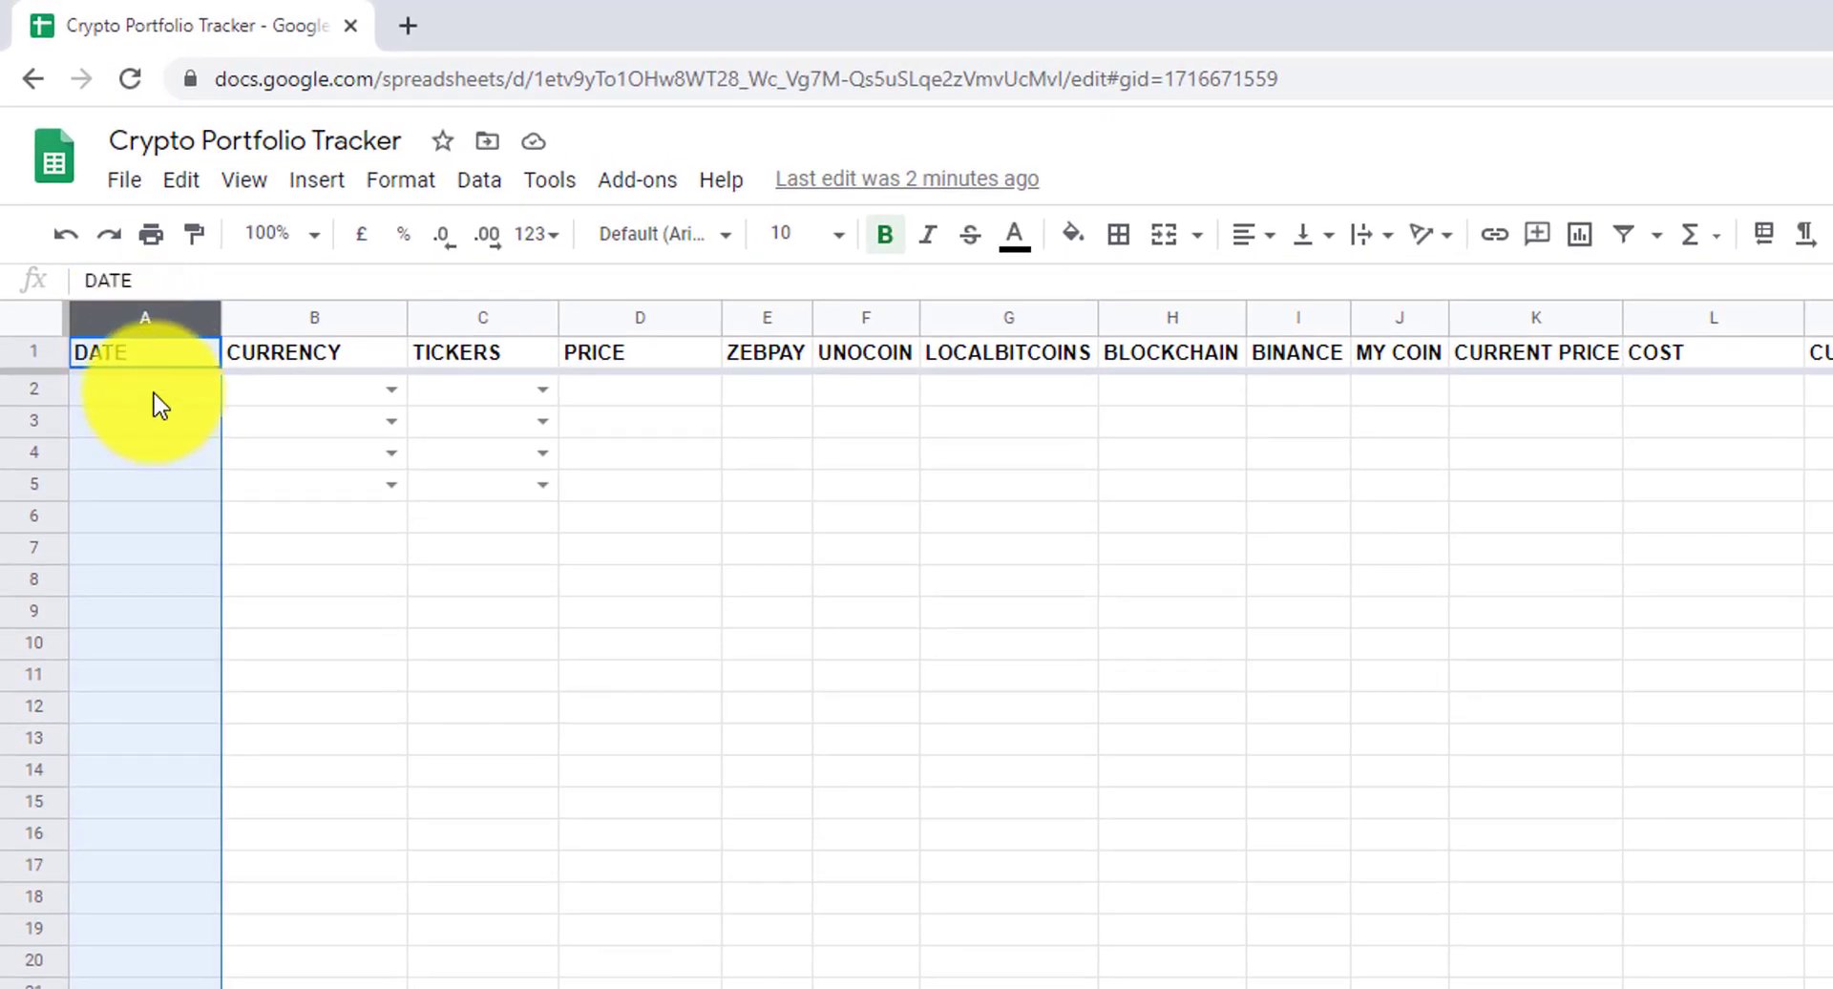
pyautogui.moveTo(155, 391); pyautogui.dragTo(168, 489)
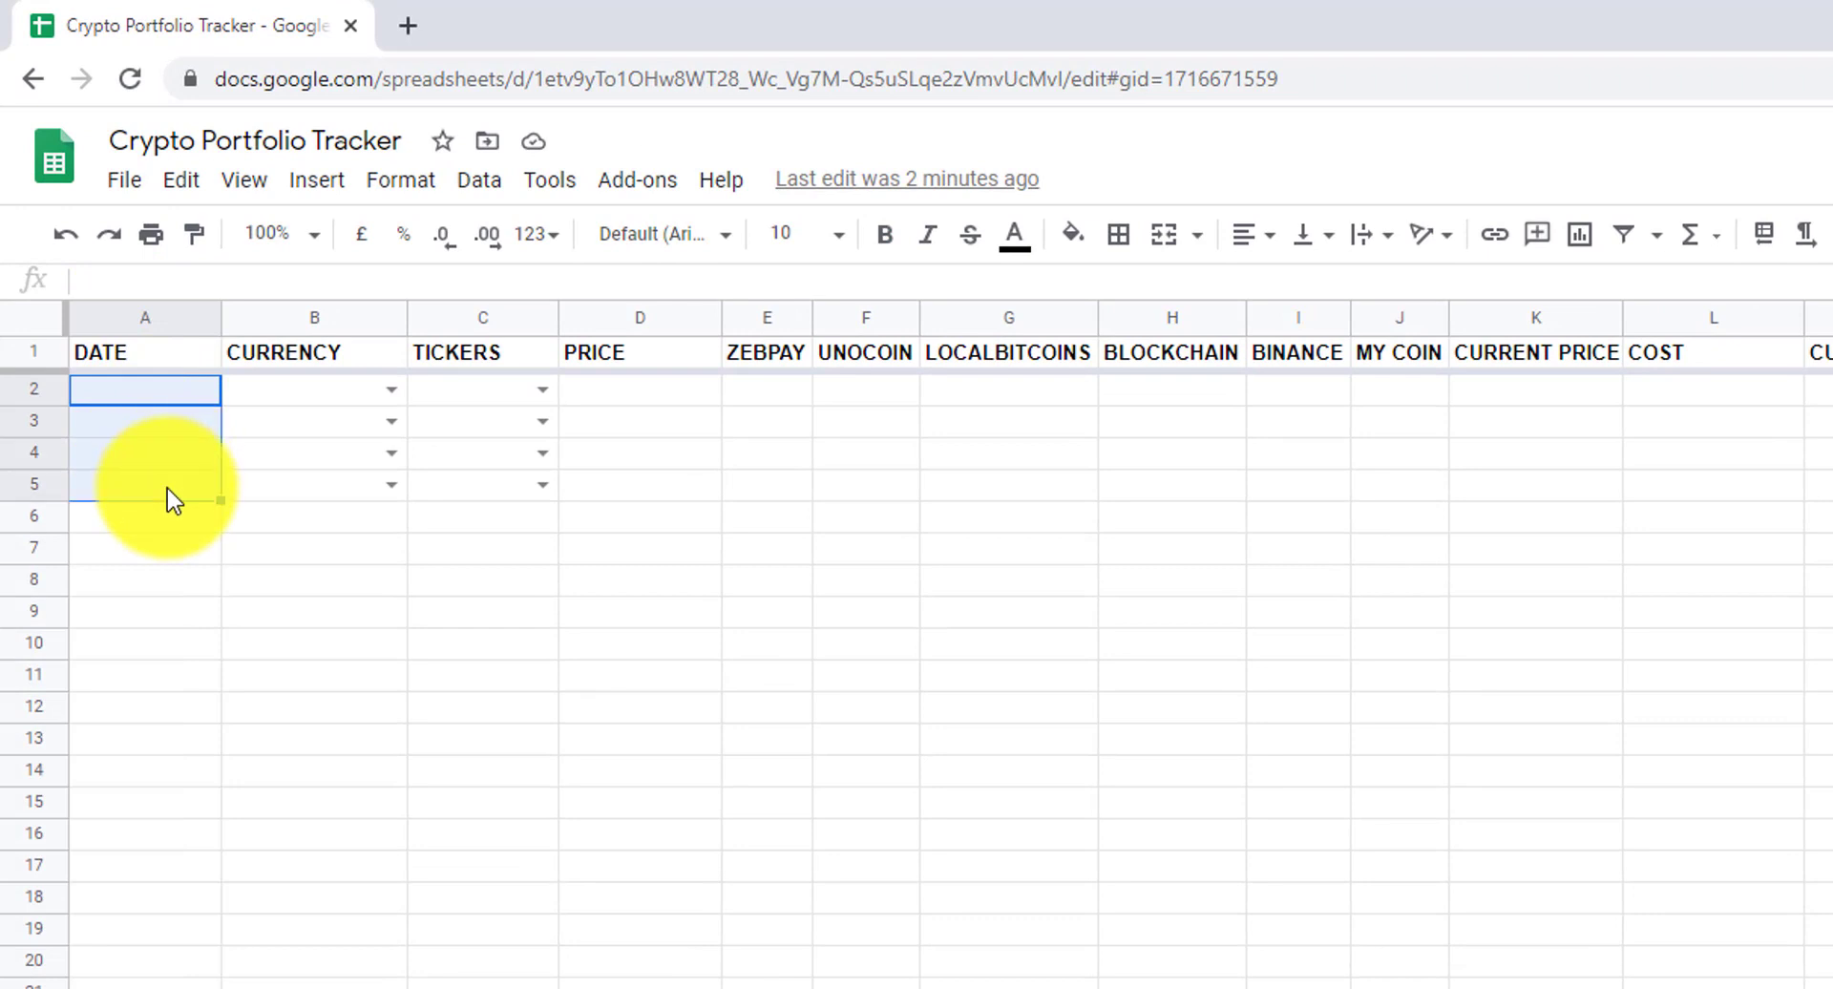
pyautogui.hotkey('ctrl', ';')
pyautogui.hotkey('ctrl', 'Return')
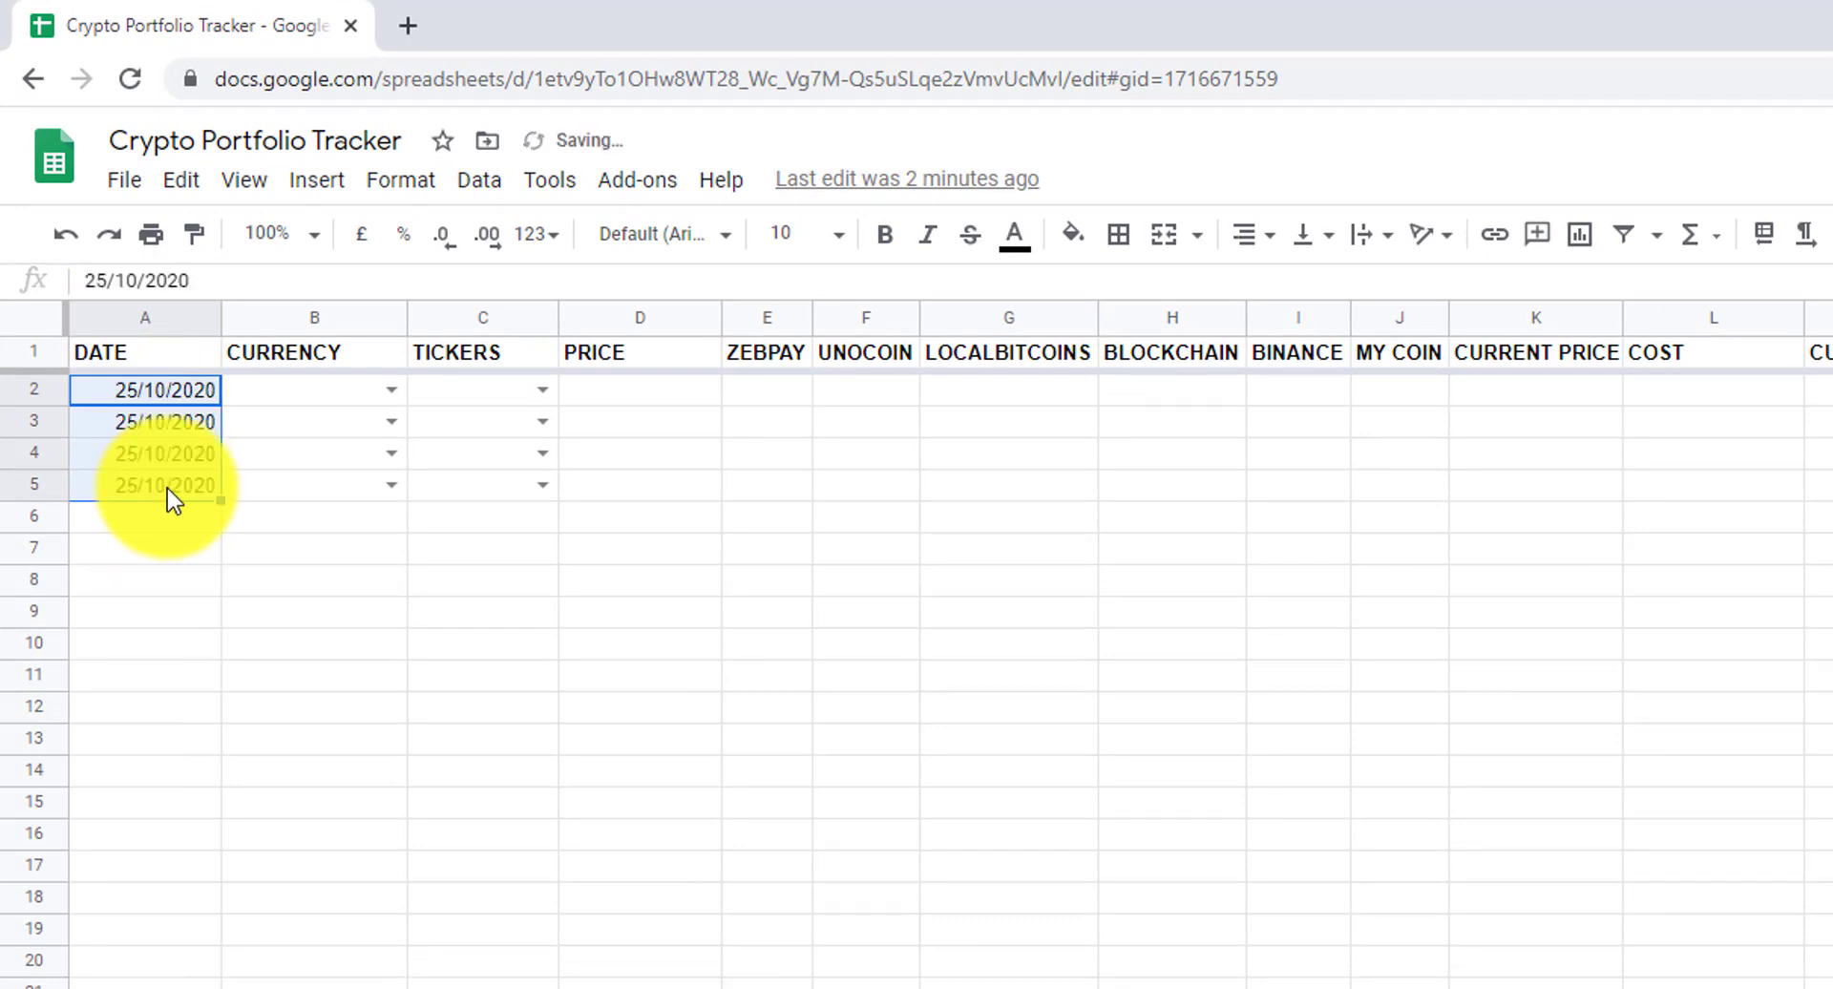
pyautogui.click(168, 489)
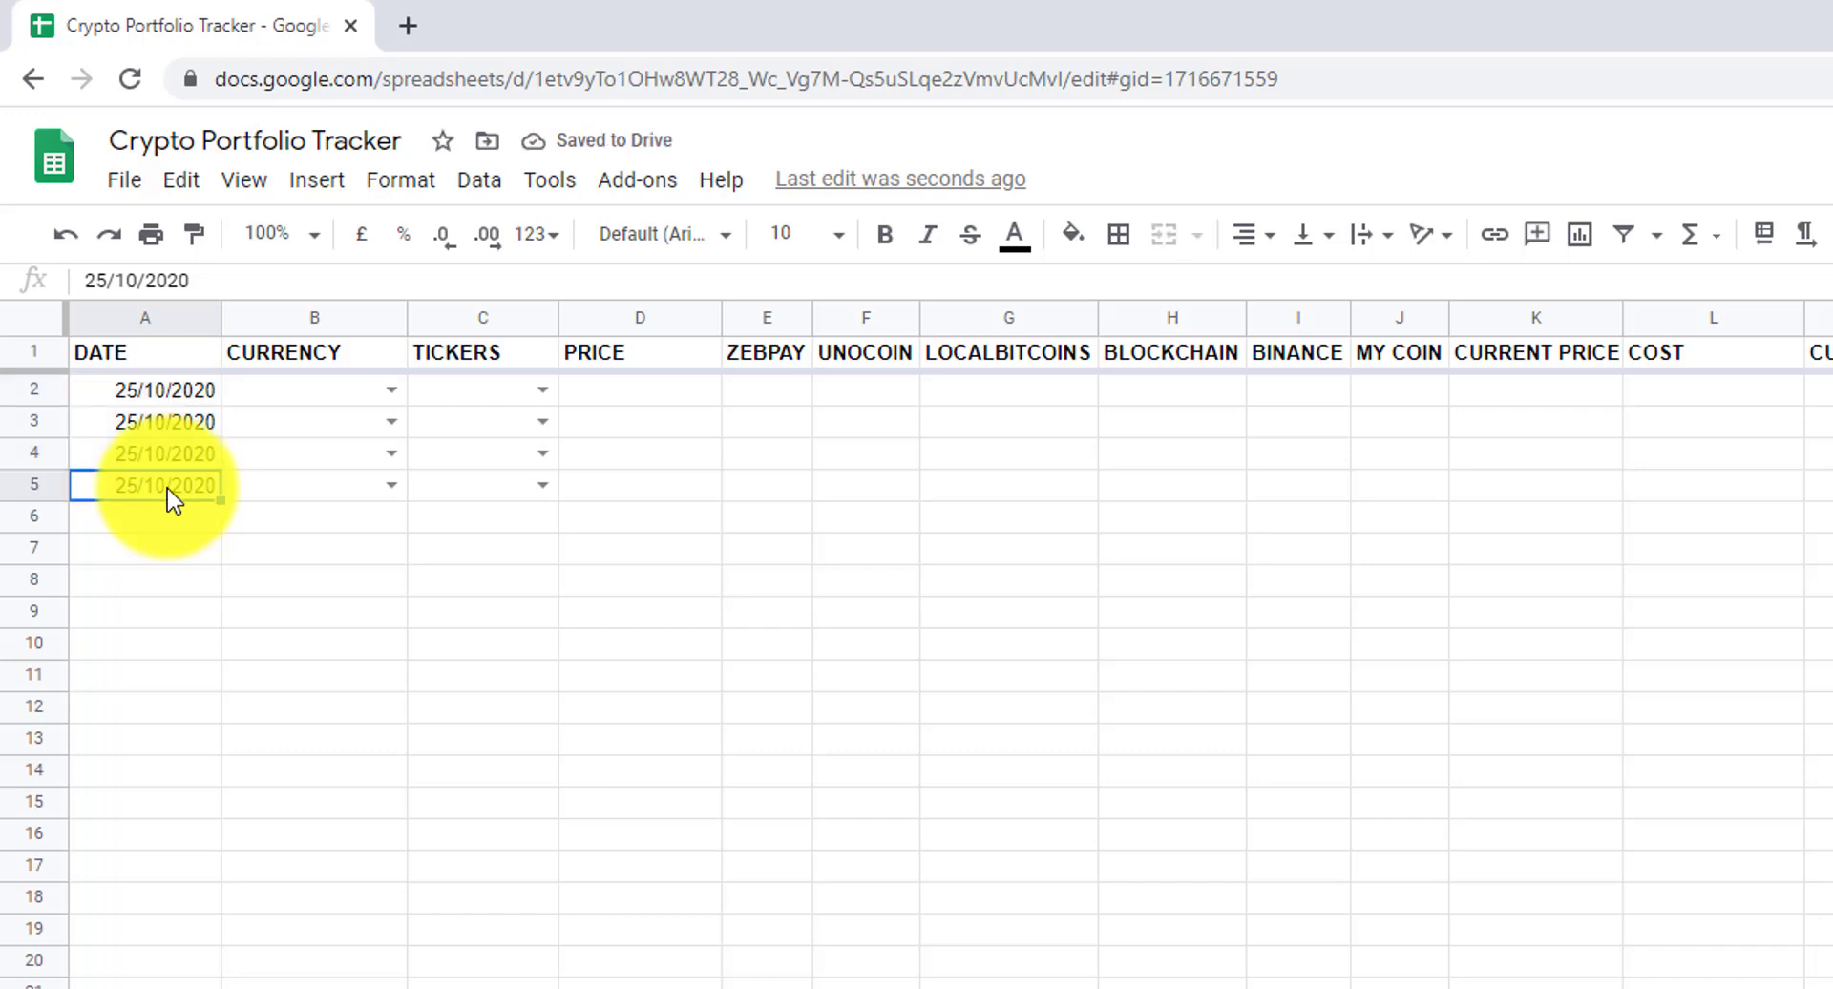
# Choose currencies BITCOIN, ETHEREUM, LITECOIN and BITCOIN CASH in B2:B5 from the dropdowns.
pyautogui.click(305, 324)
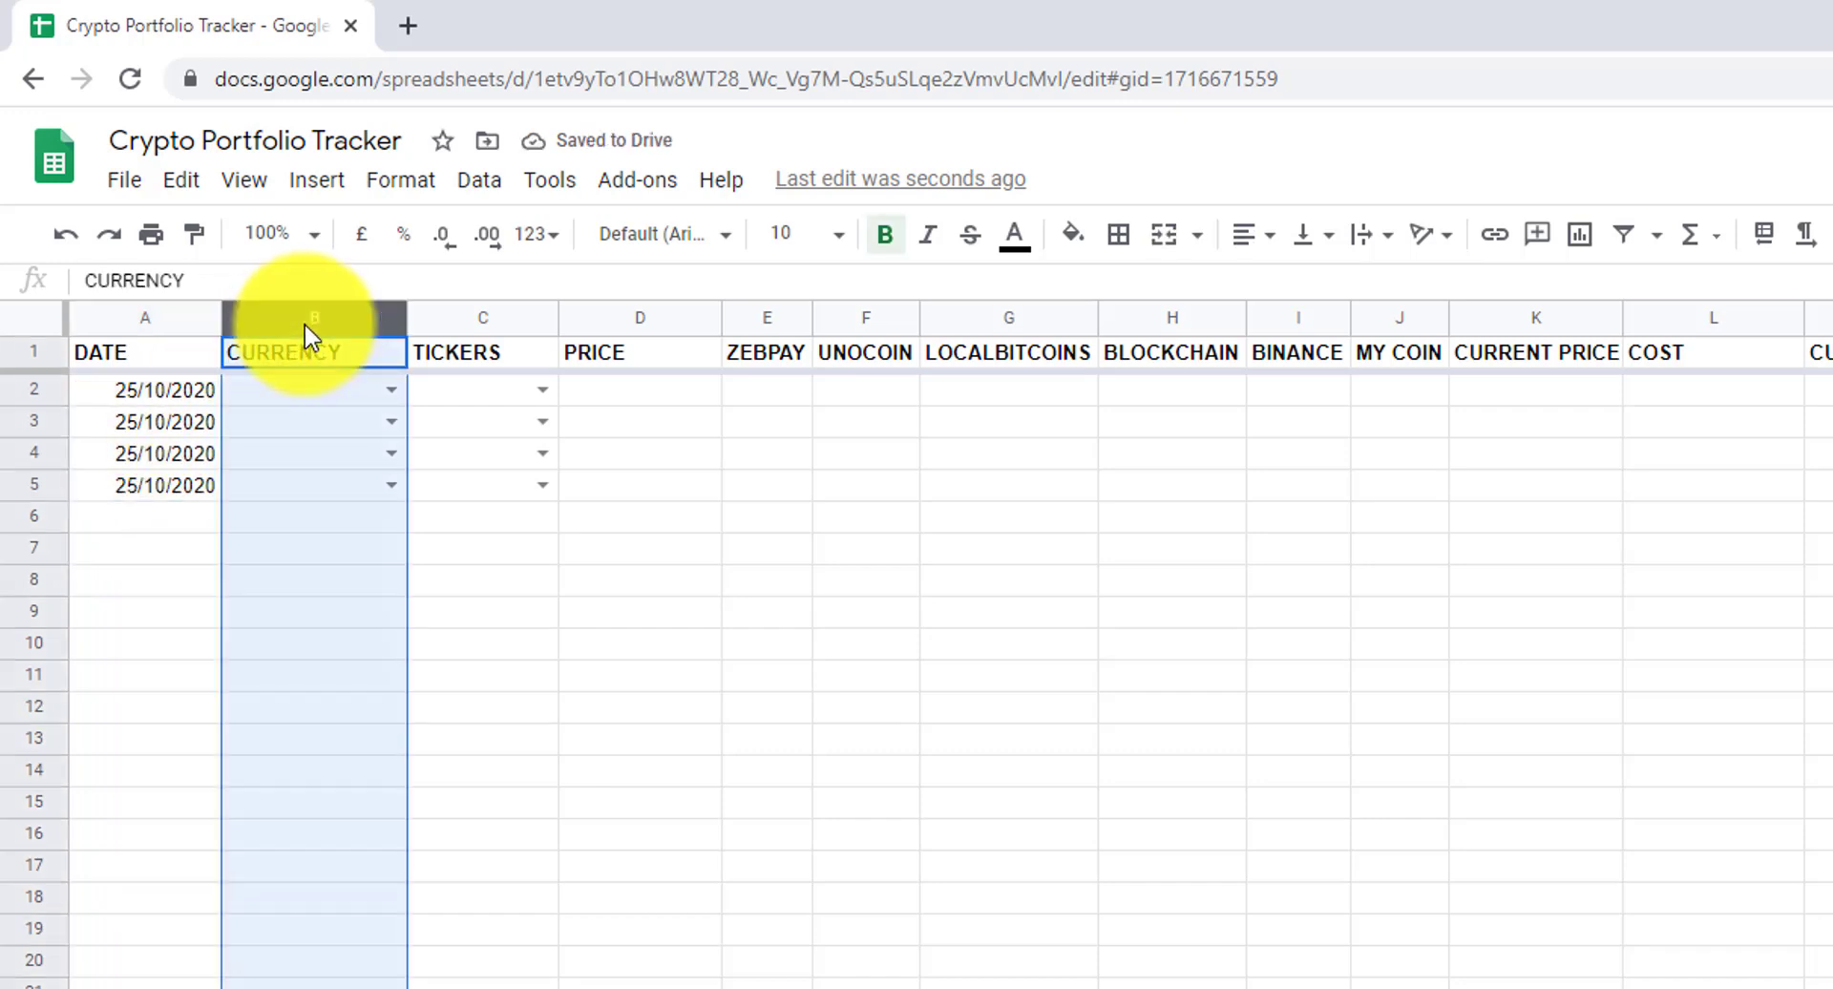
pyautogui.click(370, 391)
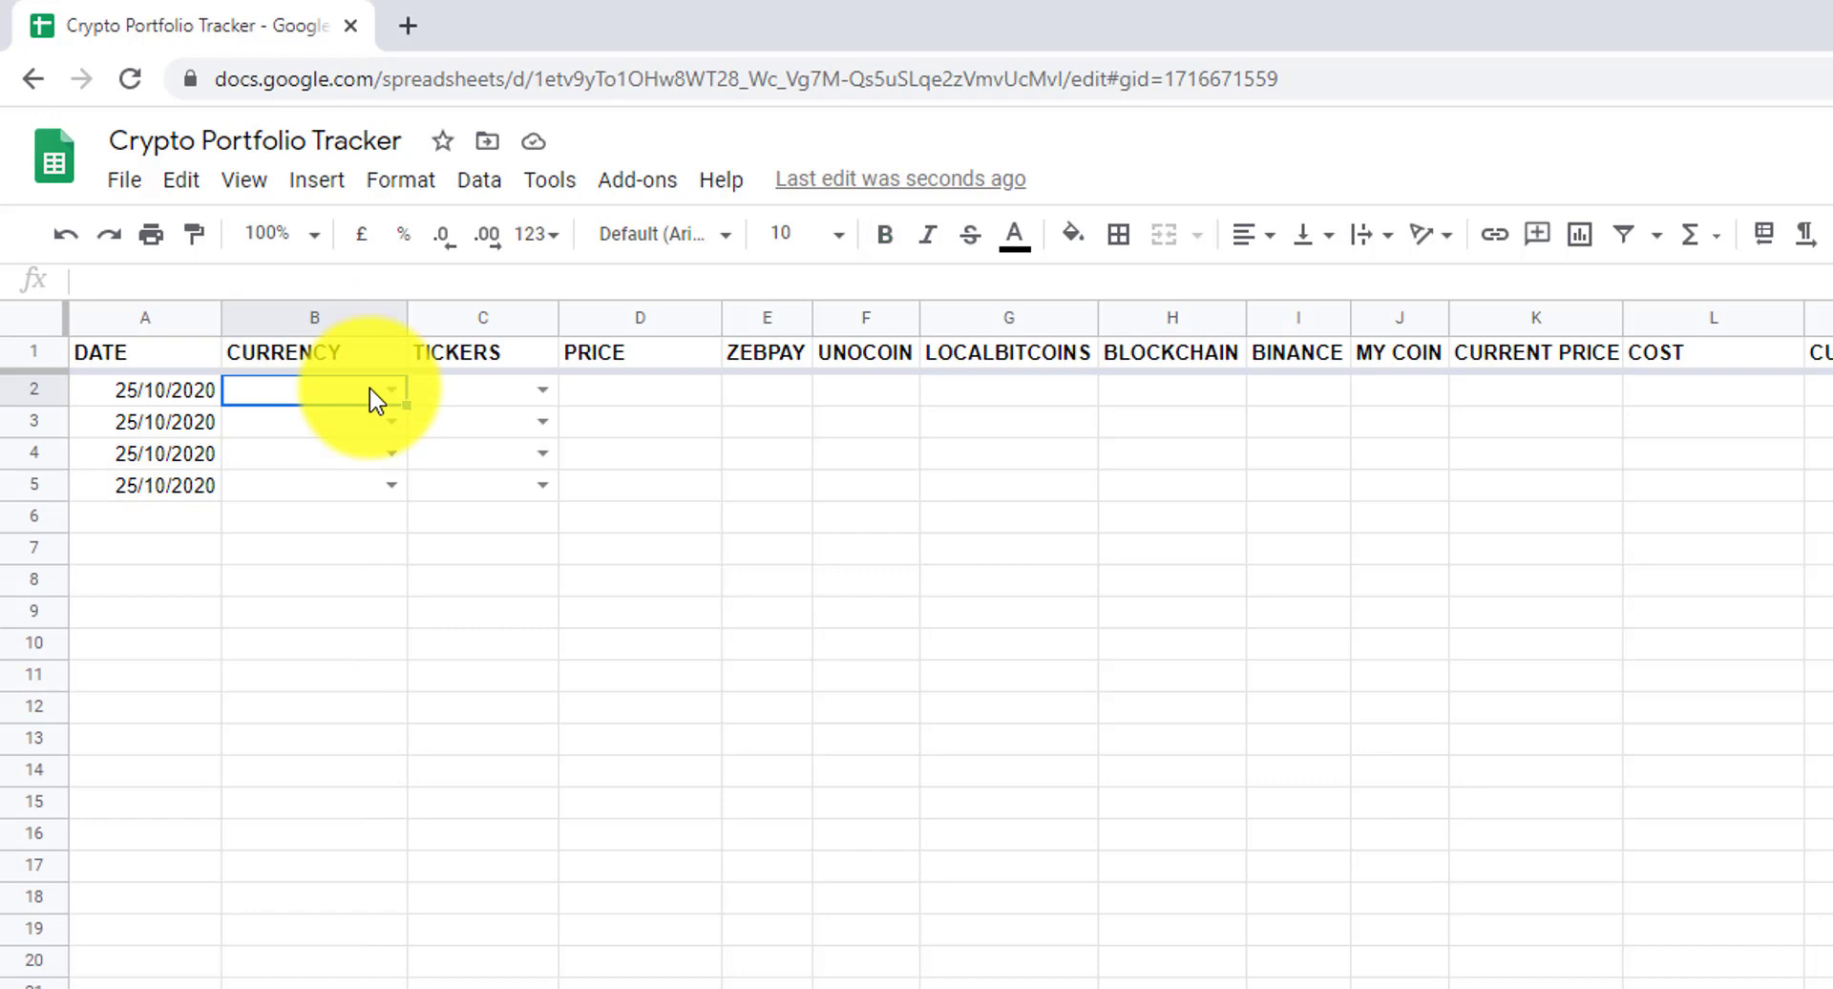
pyautogui.click(388, 392)
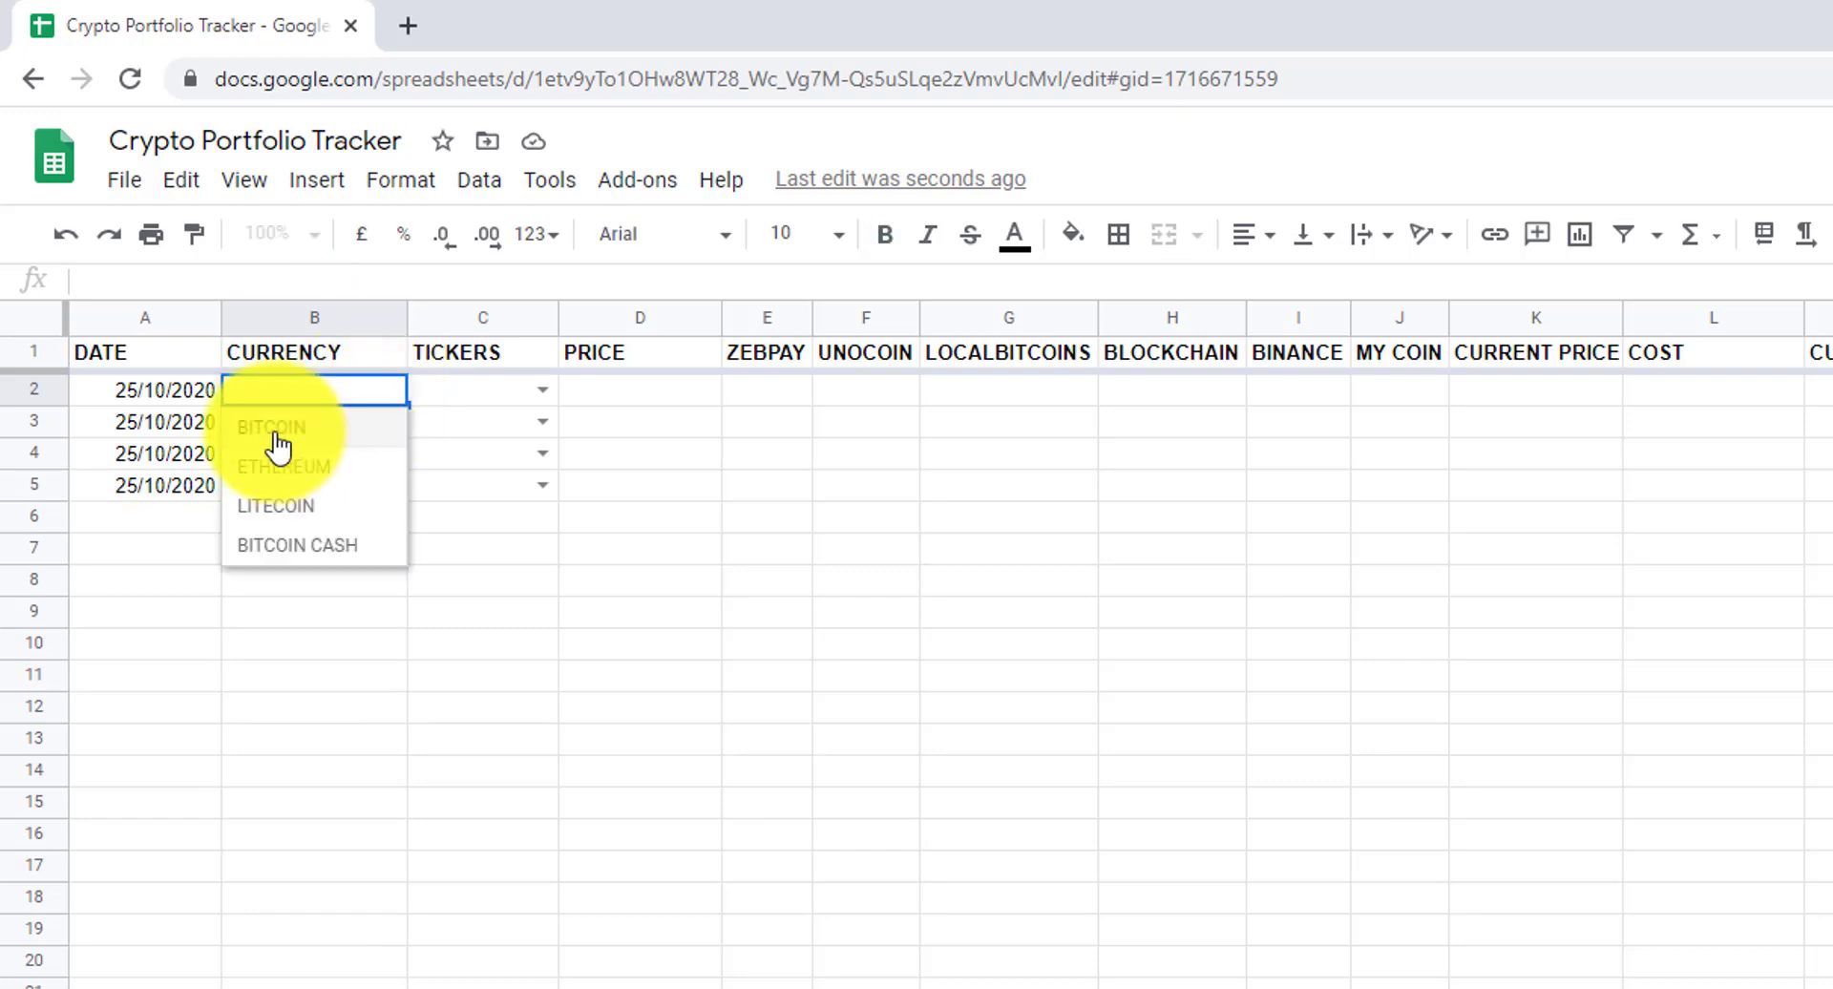
pyautogui.click(407, 429)
pyautogui.click(405, 427)
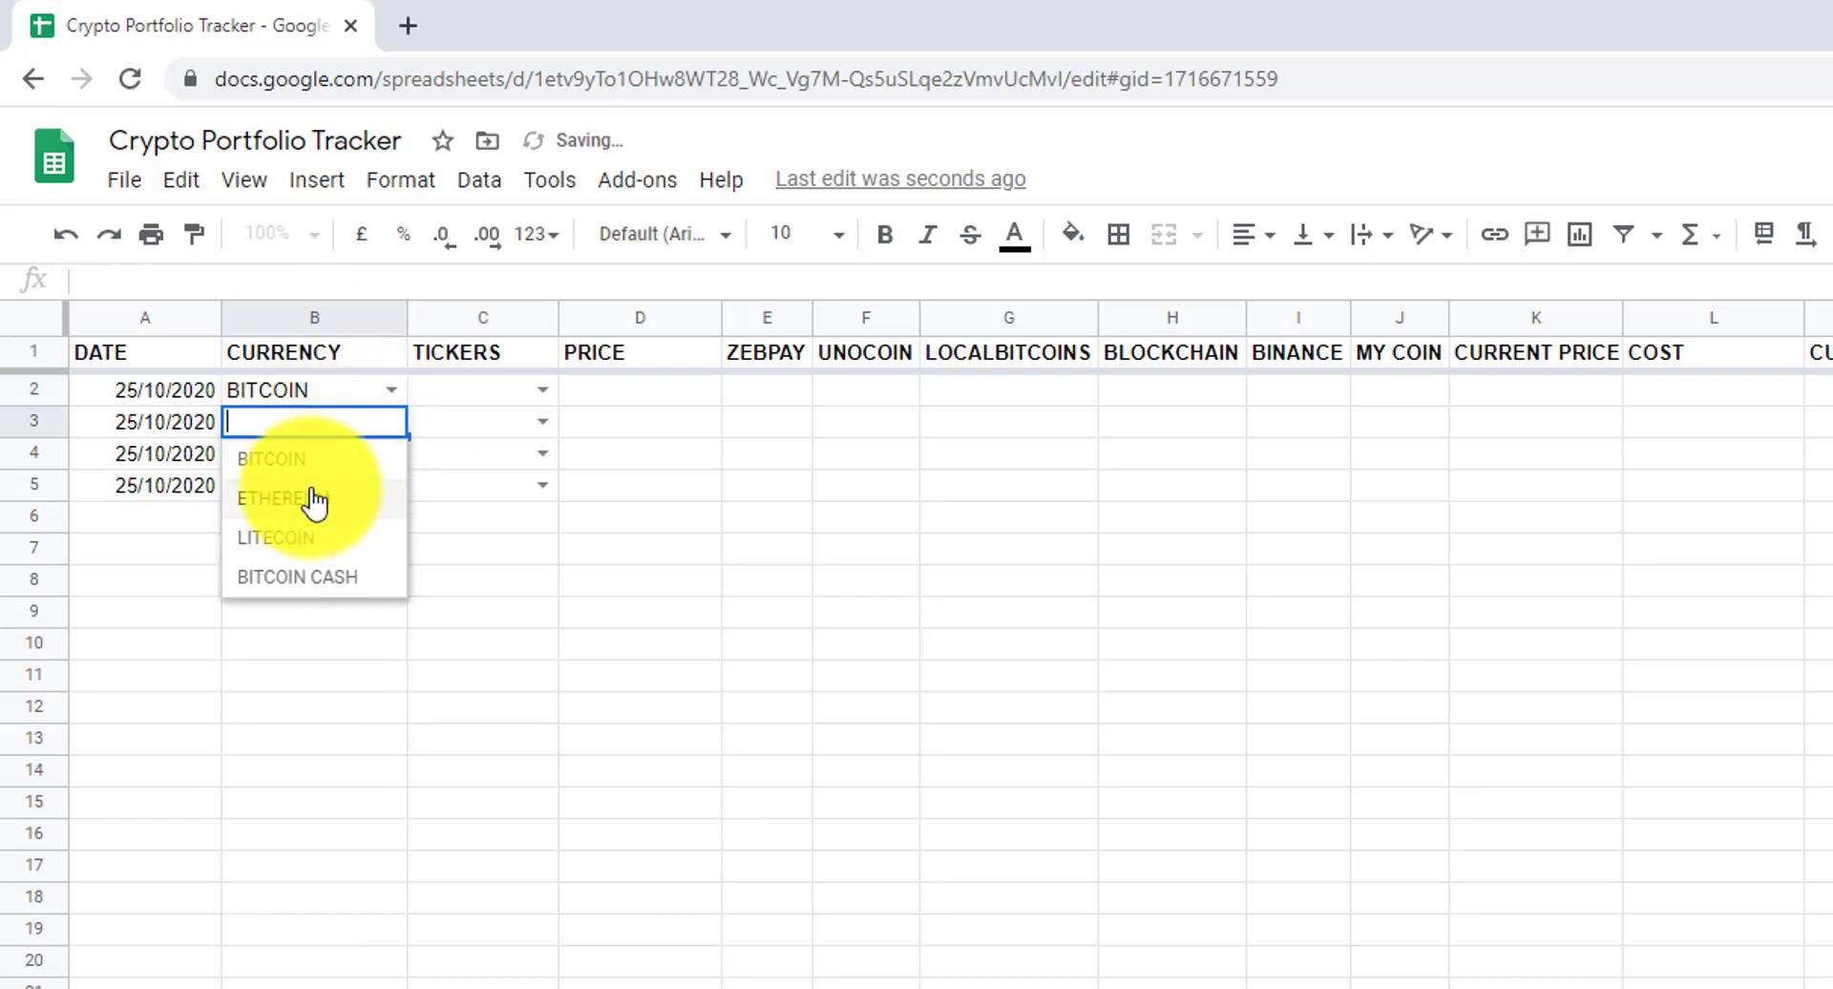
pyautogui.click(372, 498)
pyautogui.click(393, 456)
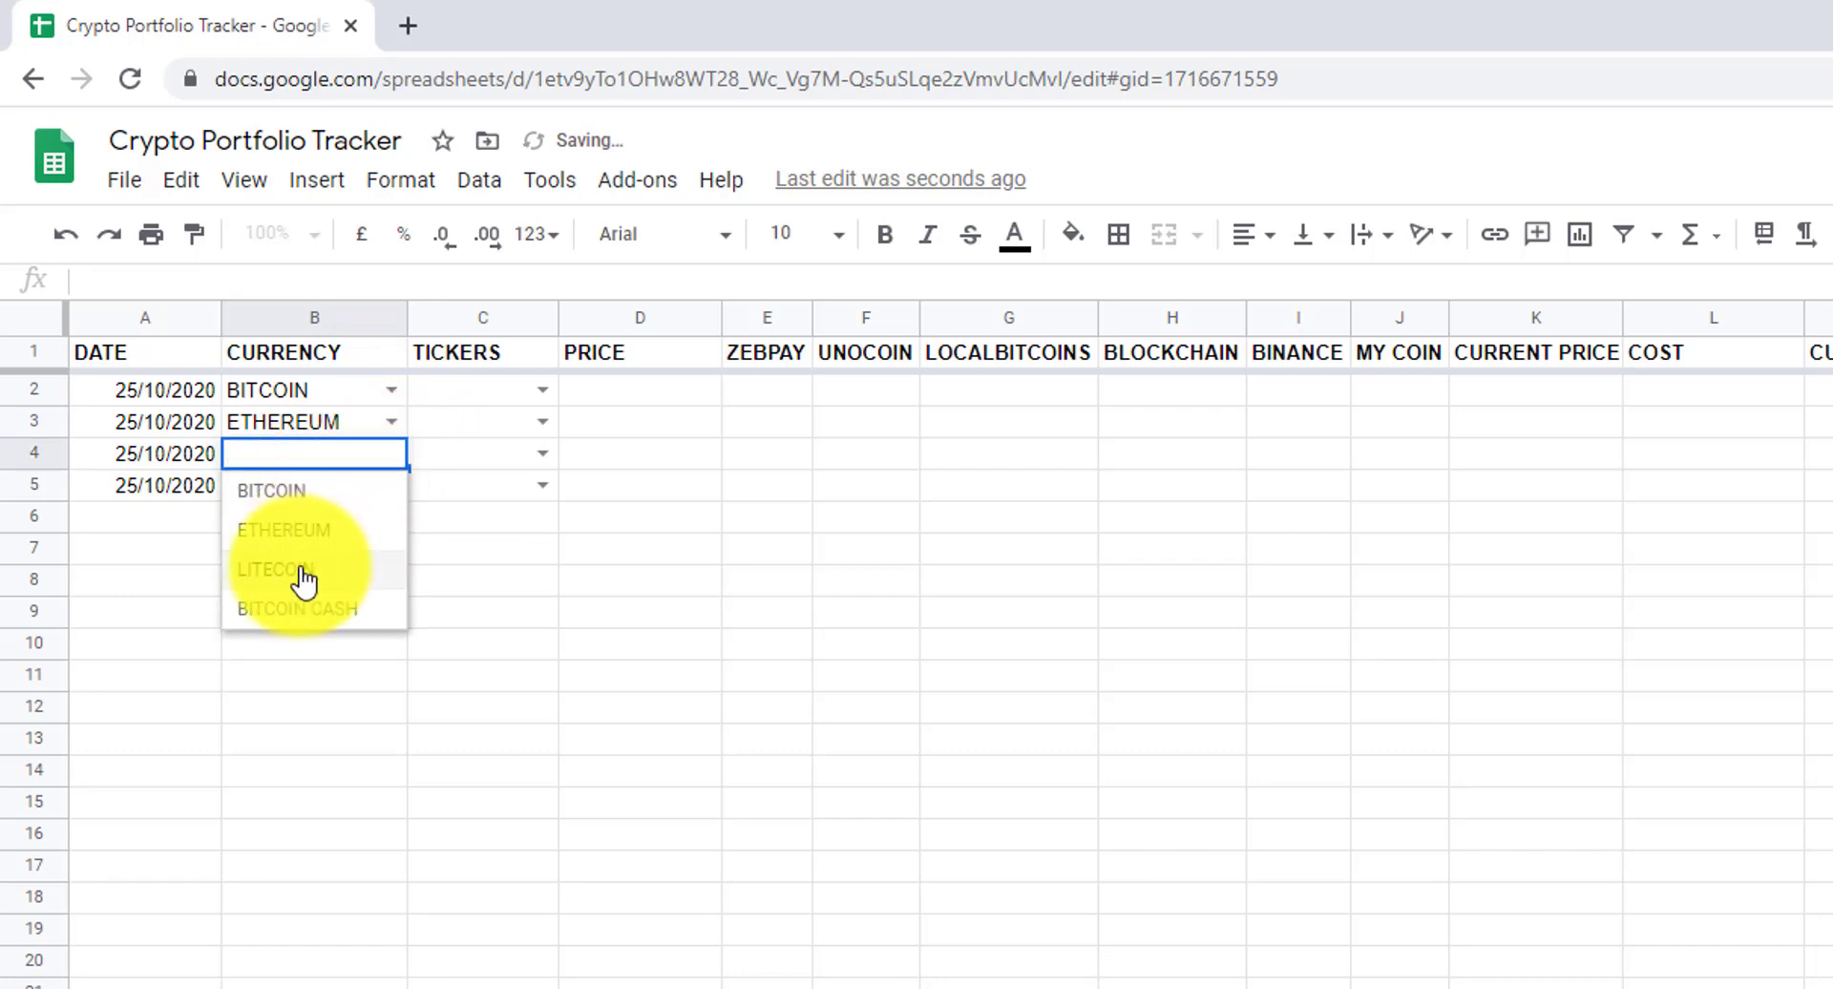
pyautogui.click(298, 576)
pyautogui.click(394, 487)
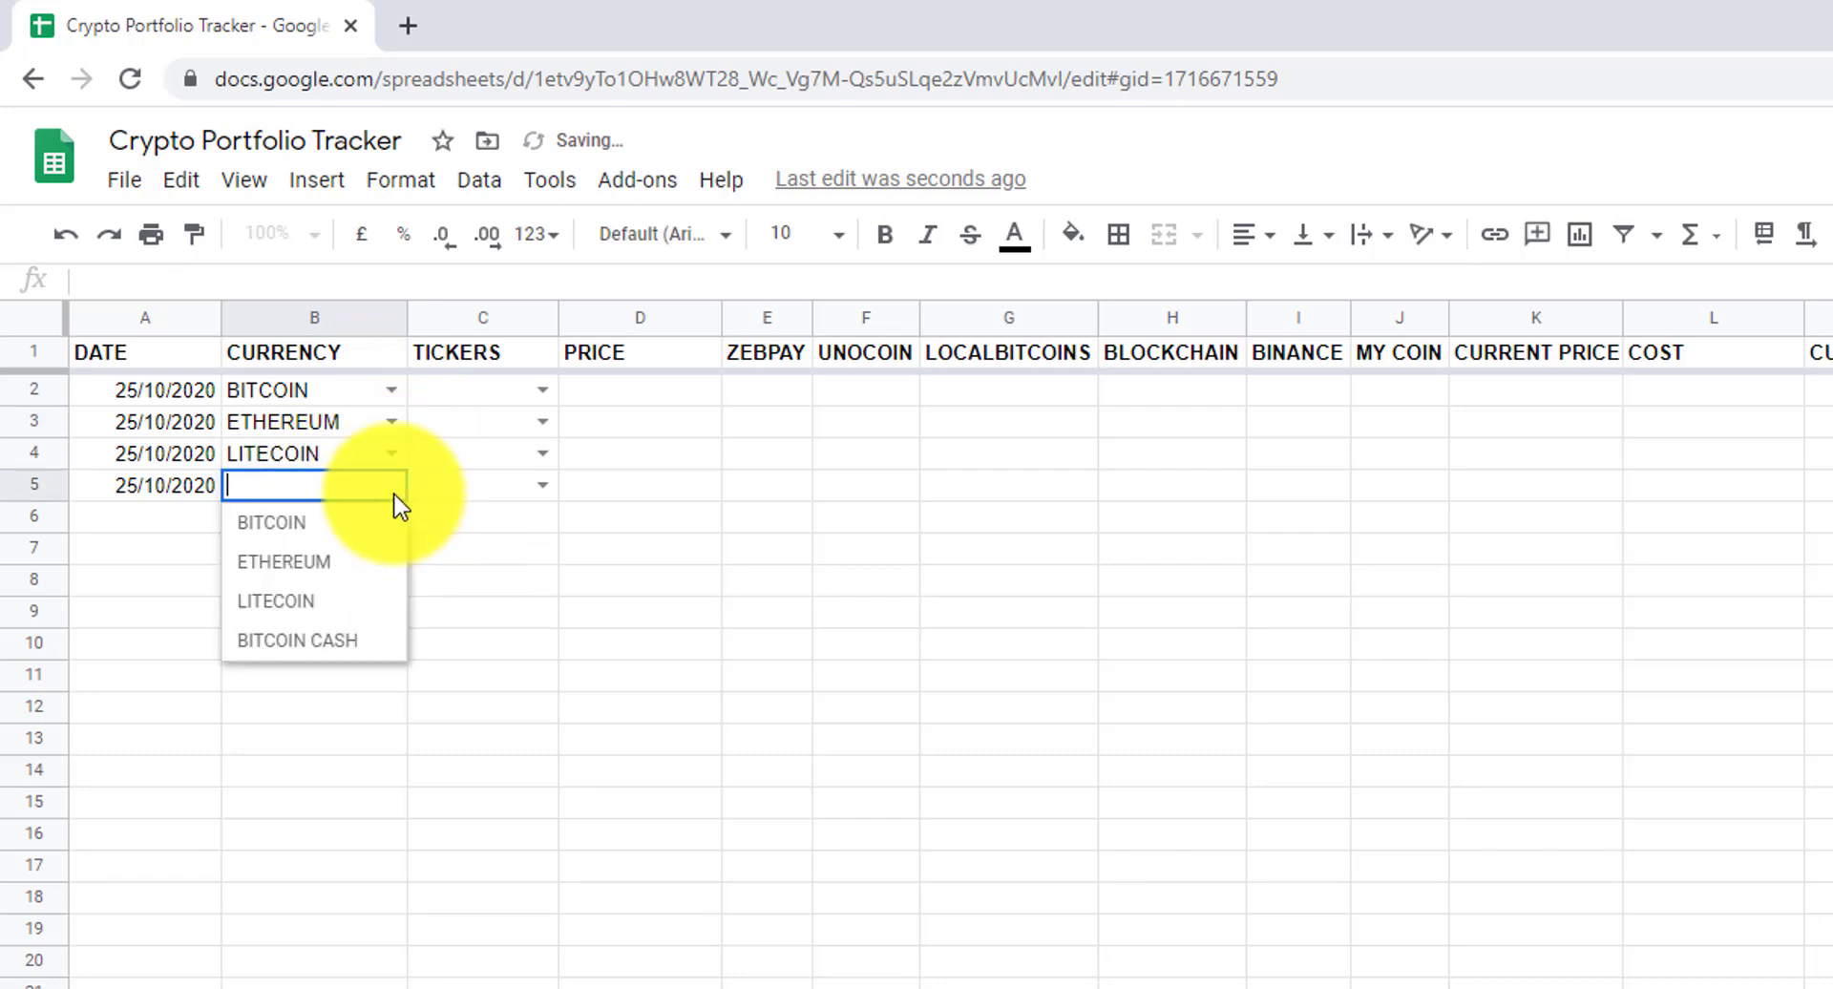
pyautogui.click(288, 640)
pyautogui.click(487, 562)
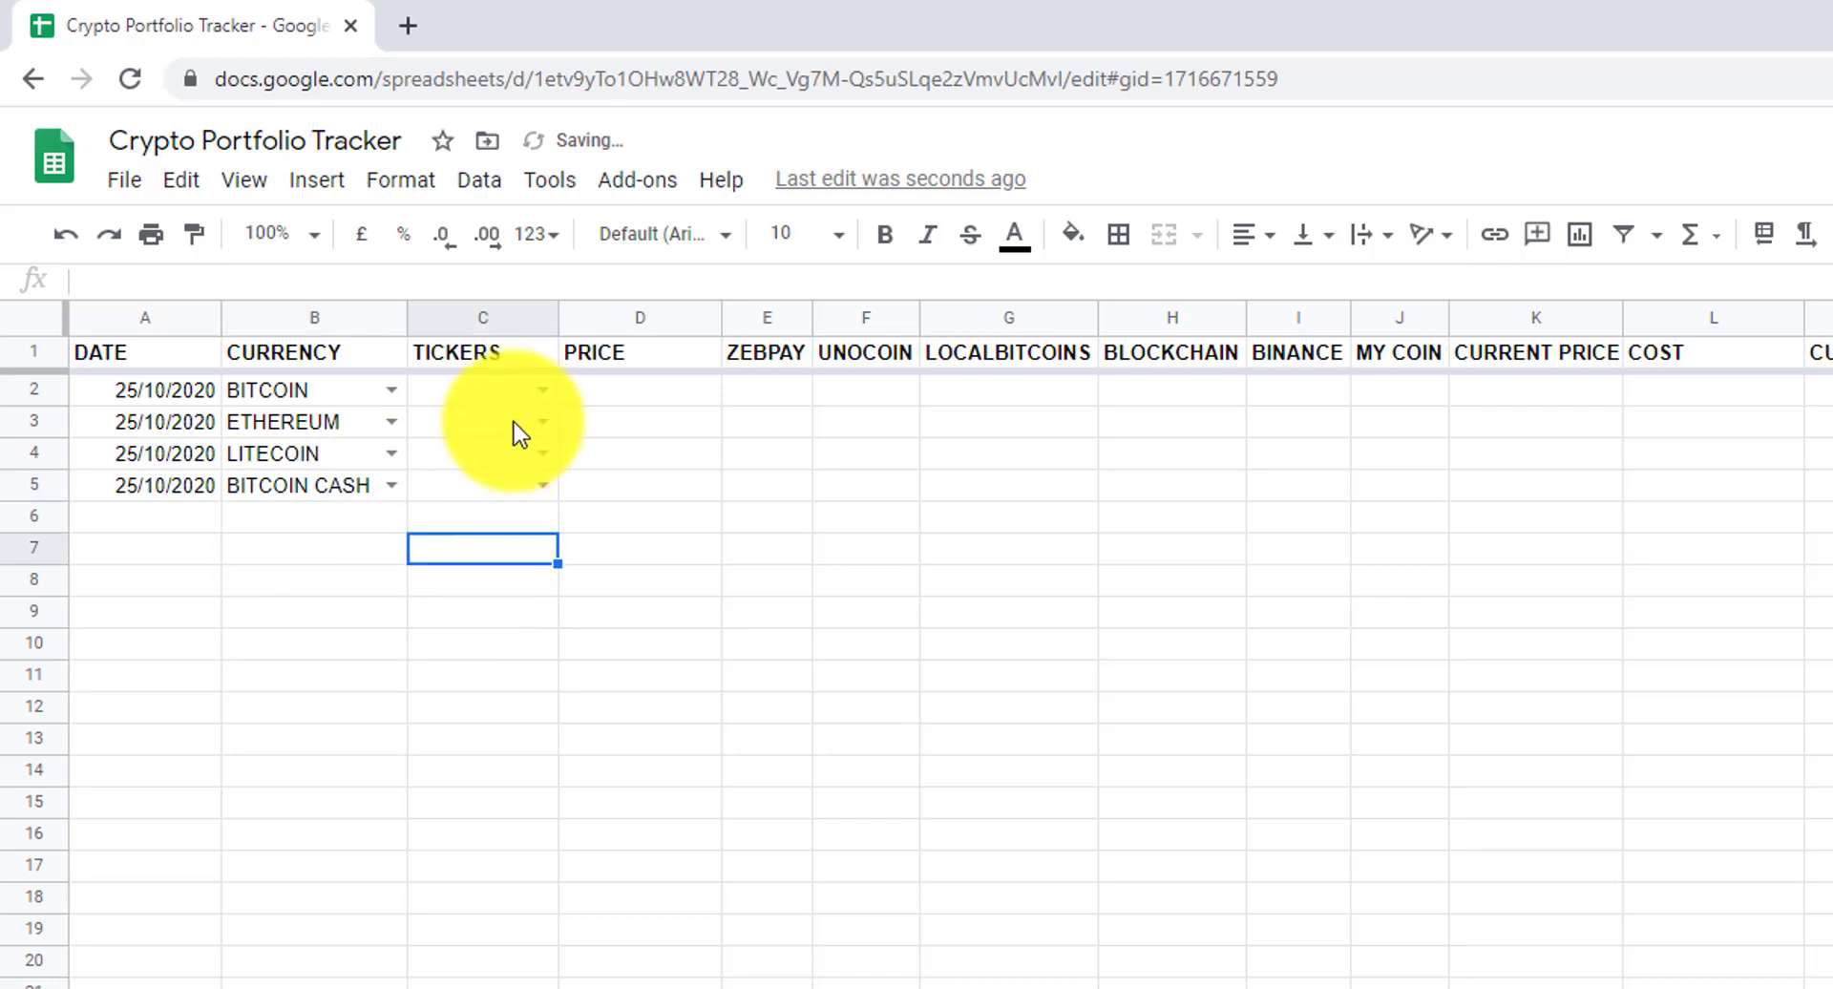
# Choose tickers BTC, ETH, LTC and BCH in C2:C5 from the dropdowns.
pyautogui.click(480, 316)
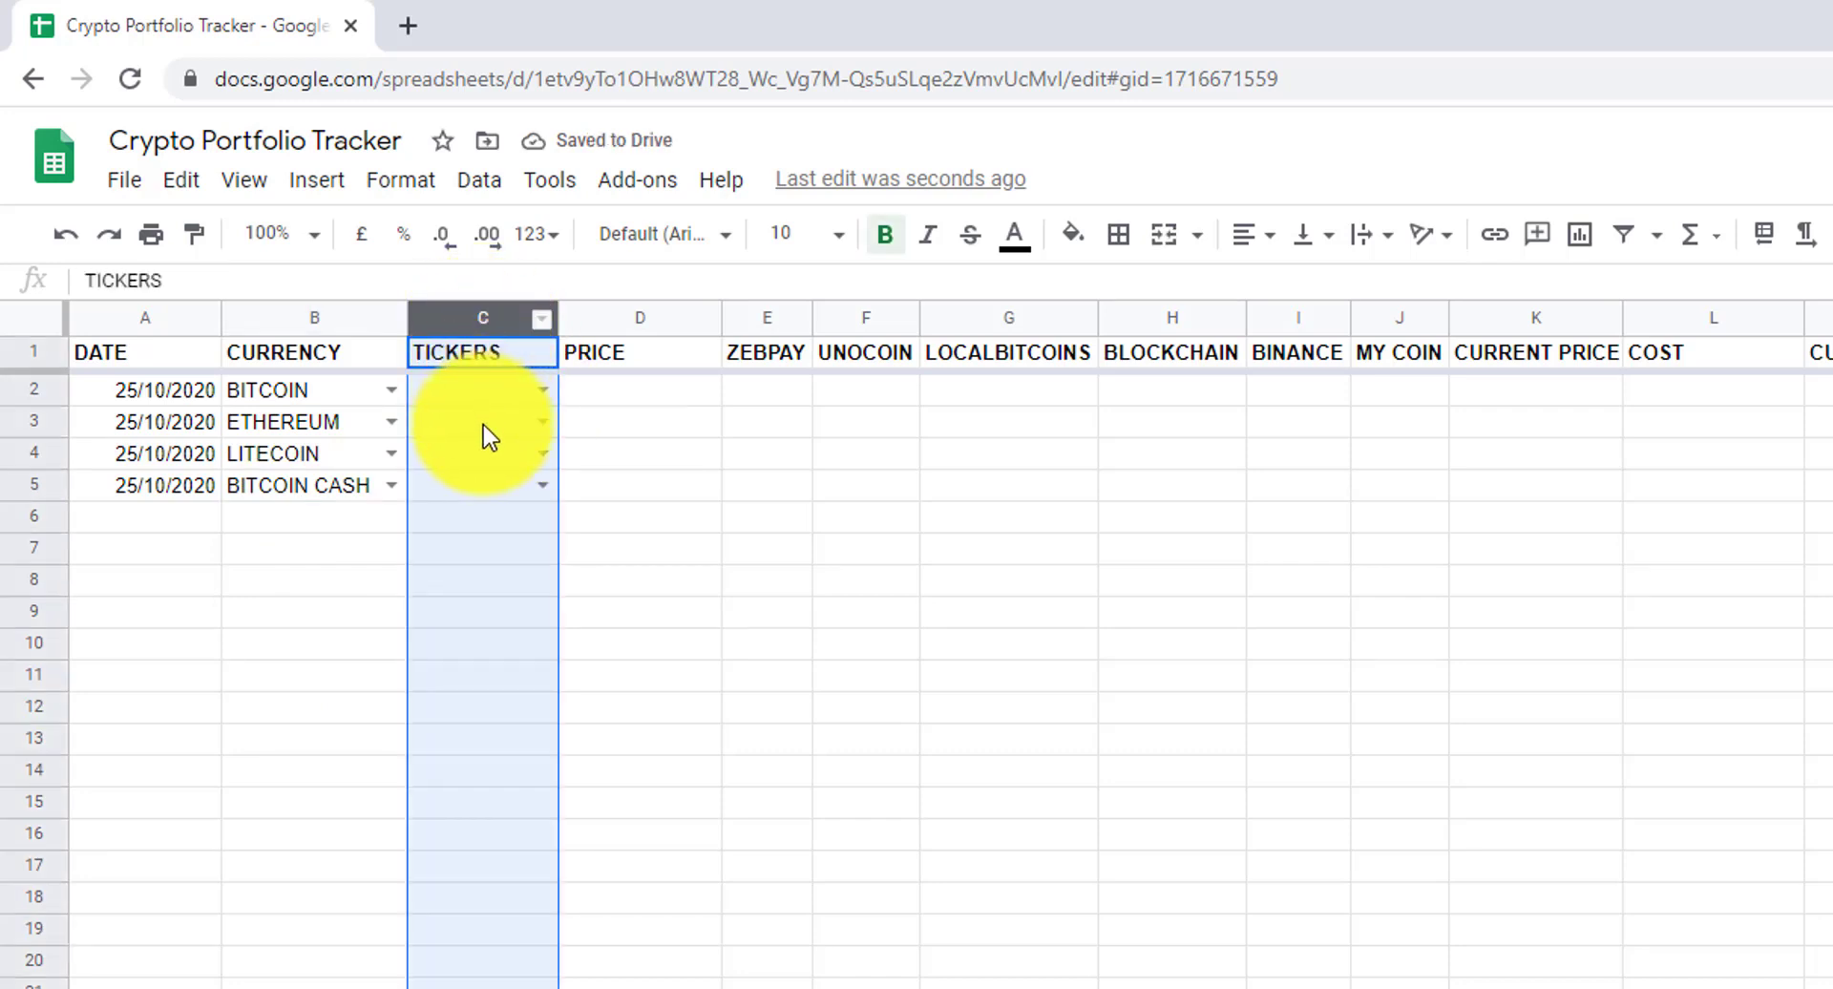
pyautogui.click(473, 387)
pyautogui.click(544, 390)
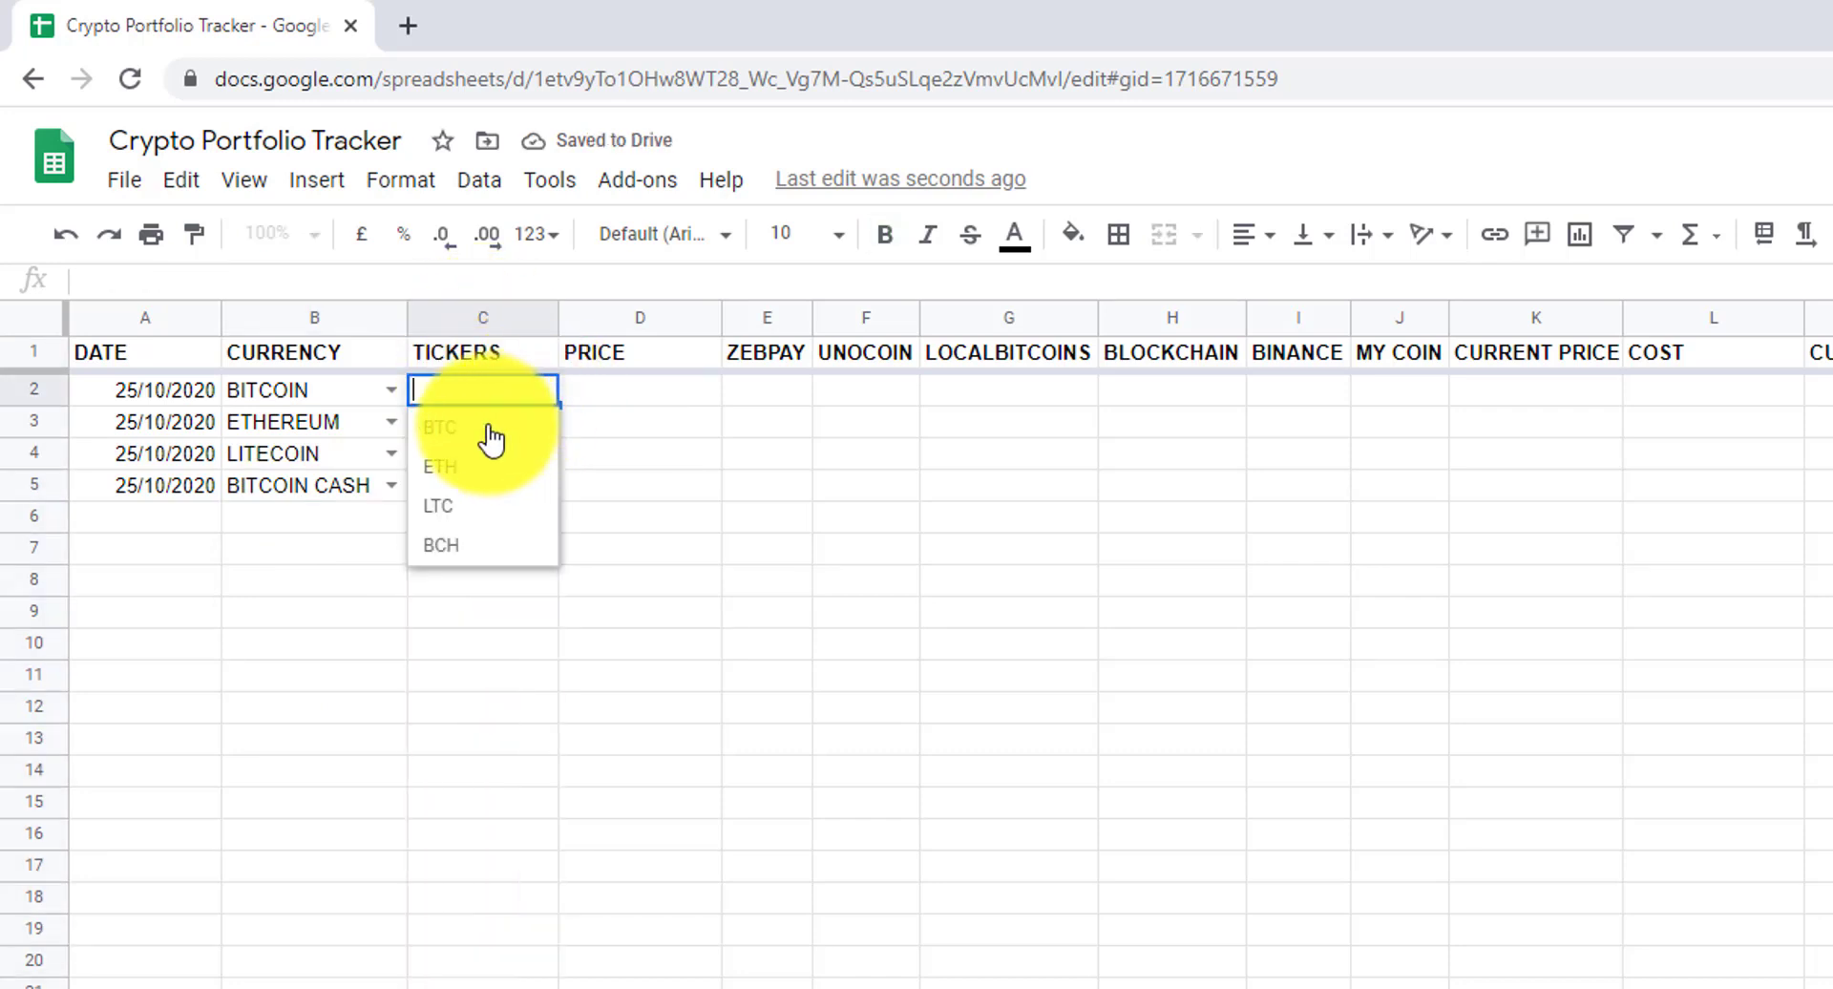
pyautogui.click(487, 430)
pyautogui.click(539, 423)
pyautogui.click(449, 498)
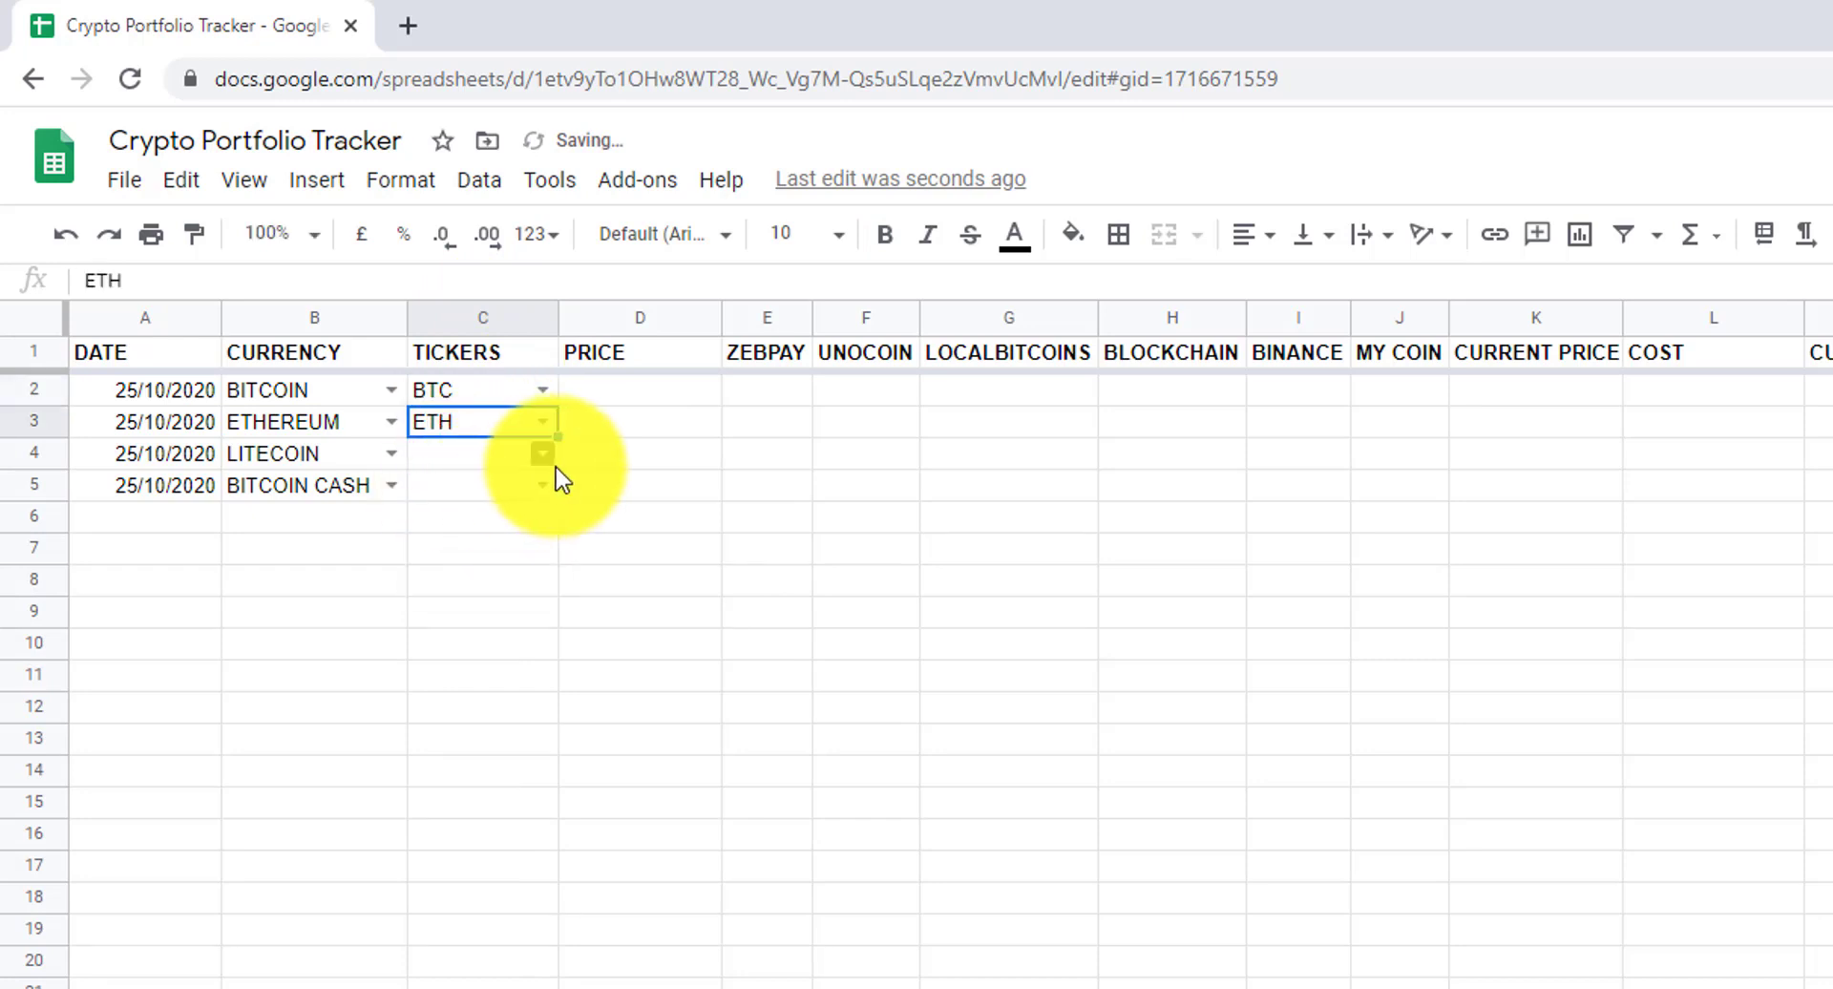
pyautogui.click(540, 453)
pyautogui.click(444, 570)
pyautogui.click(542, 485)
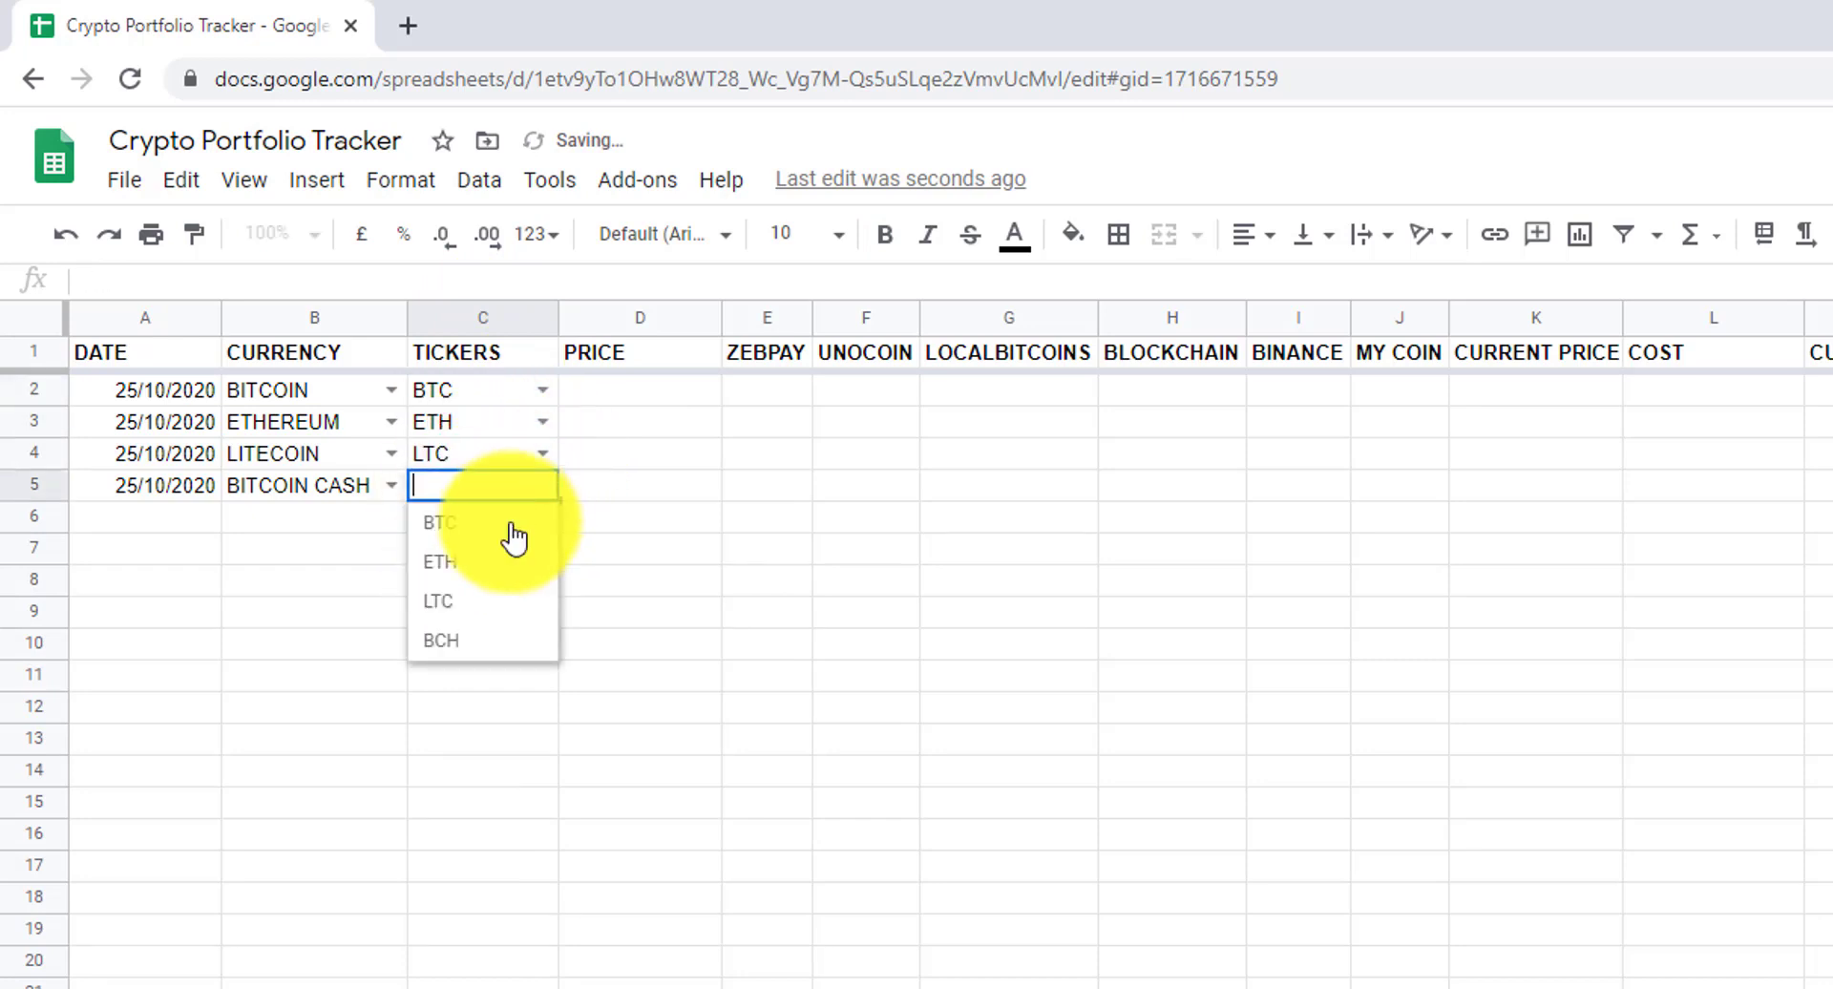
pyautogui.click(458, 642)
pyautogui.click(602, 395)
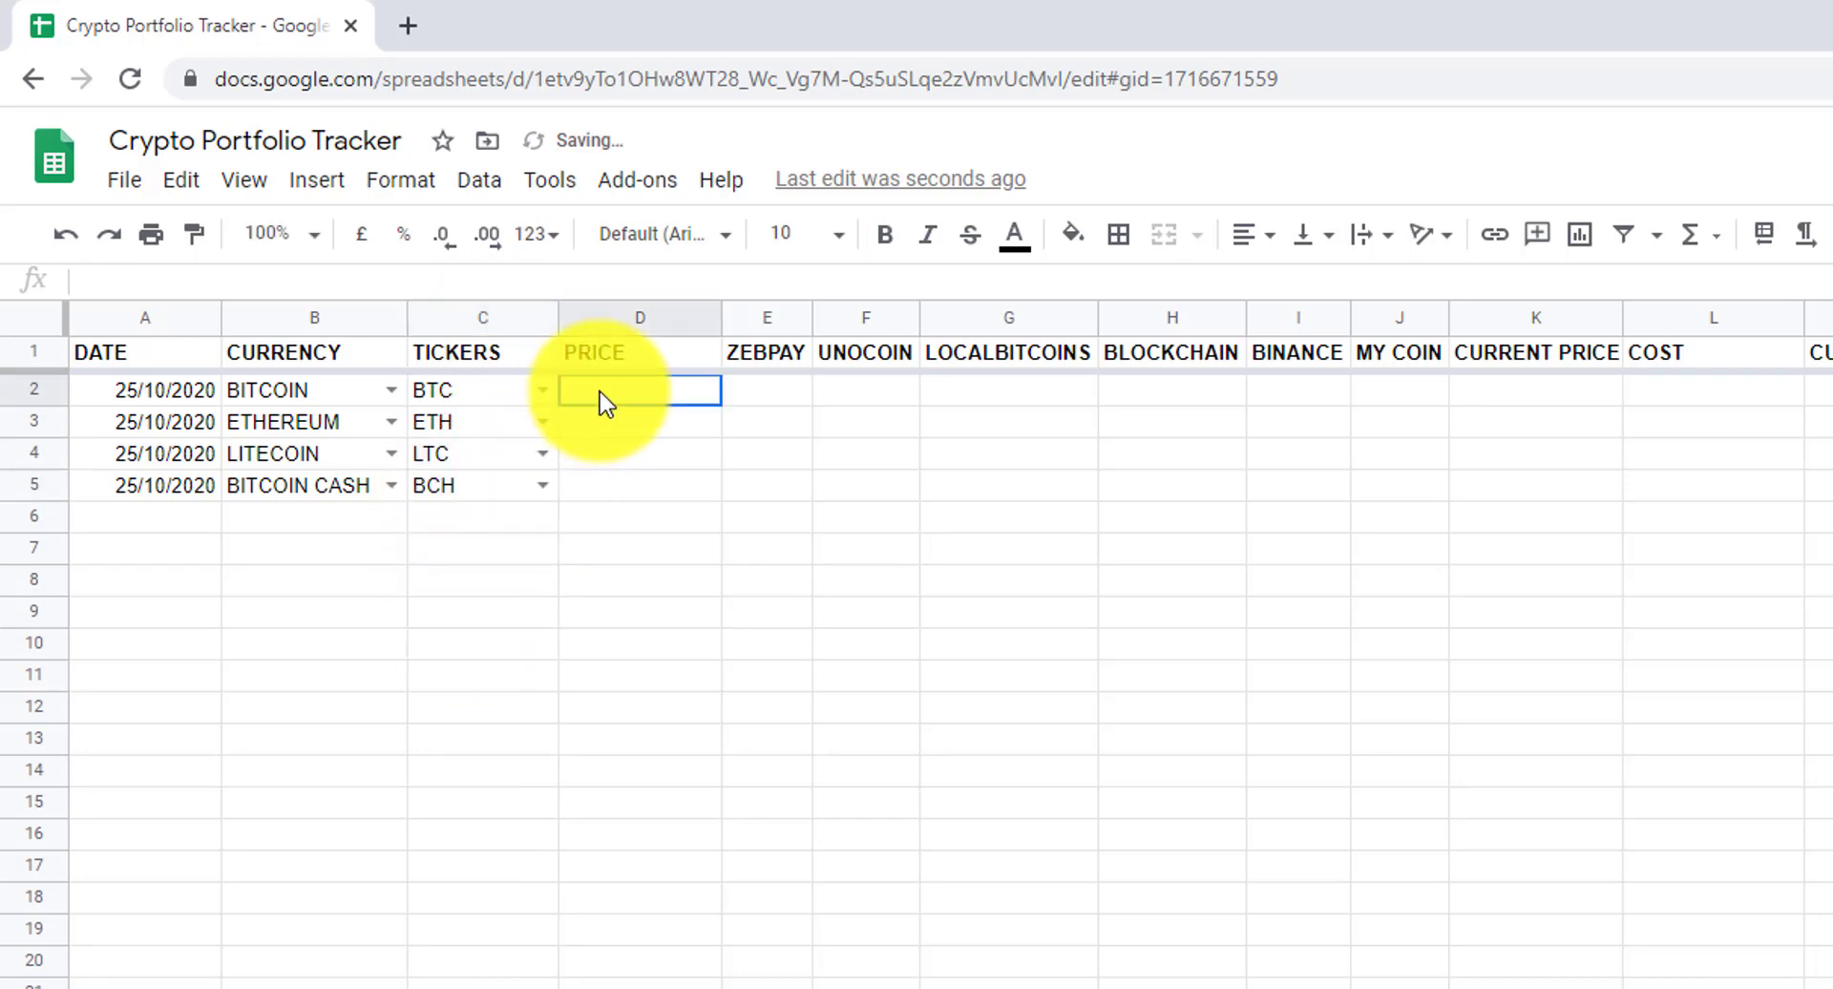
# Enter purchase prices 11,000, 450, 50 and 200 in D2:D5.
pyautogui.click(609, 321)
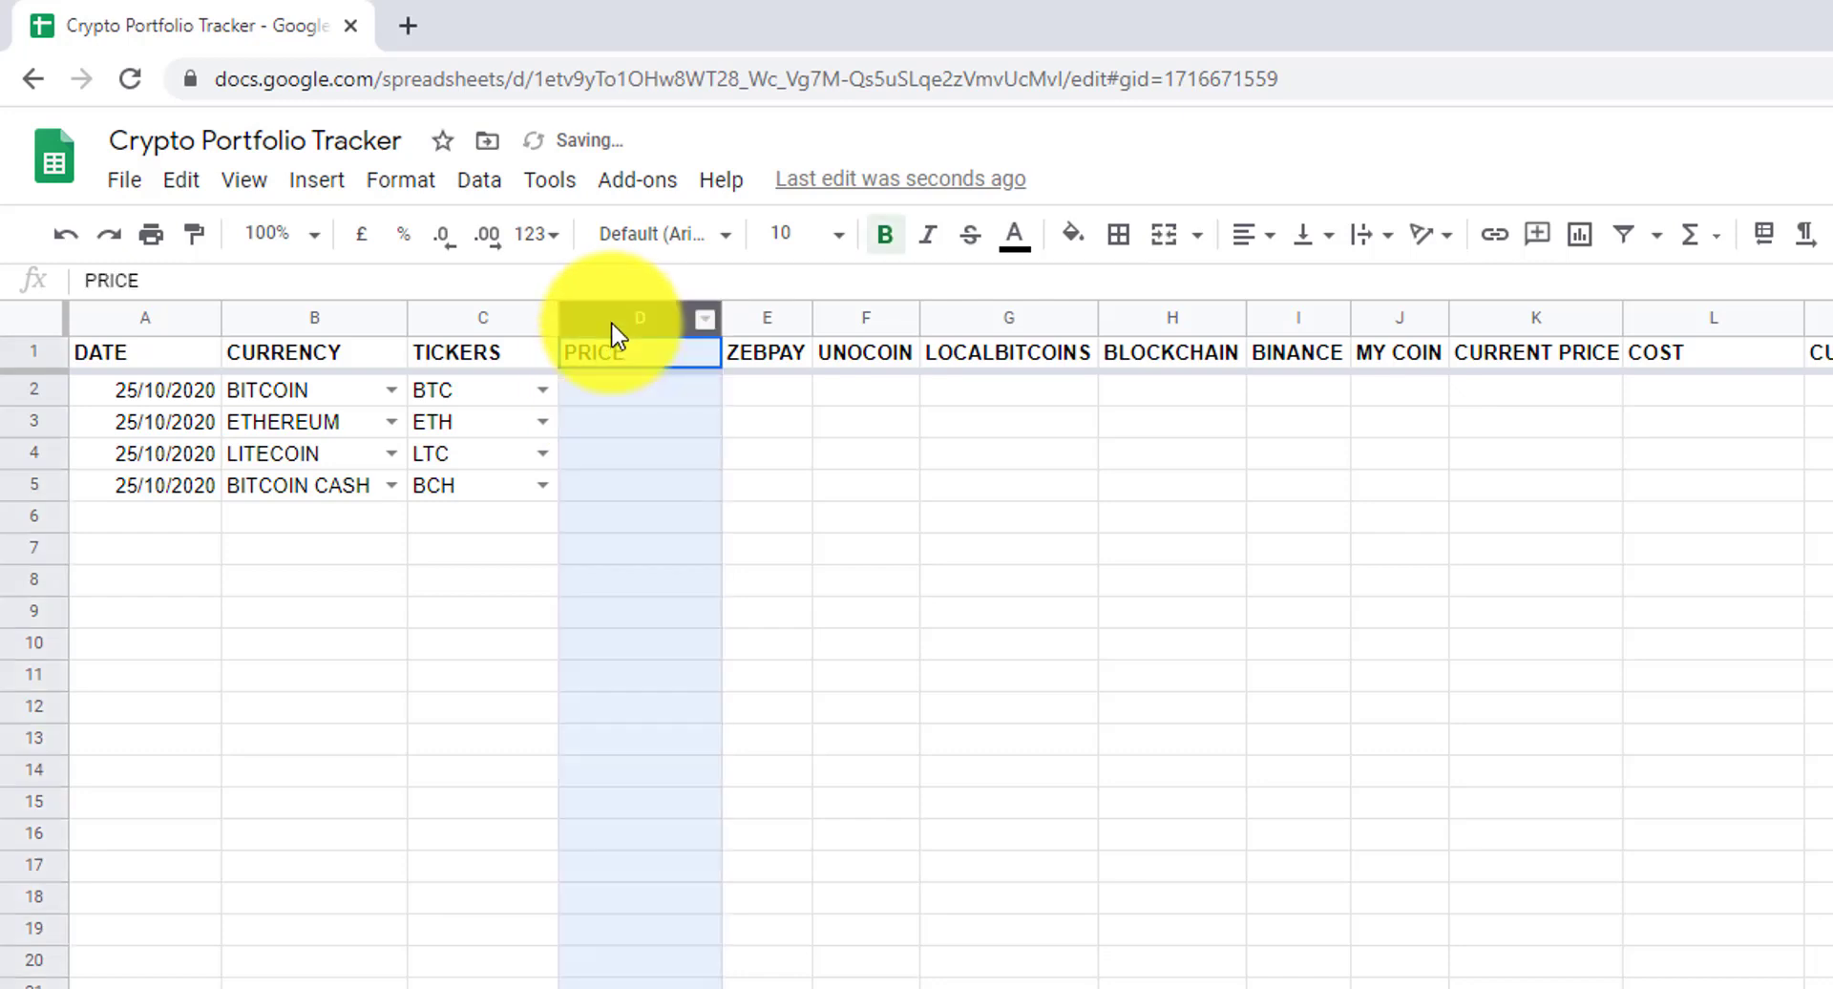
pyautogui.click(616, 395)
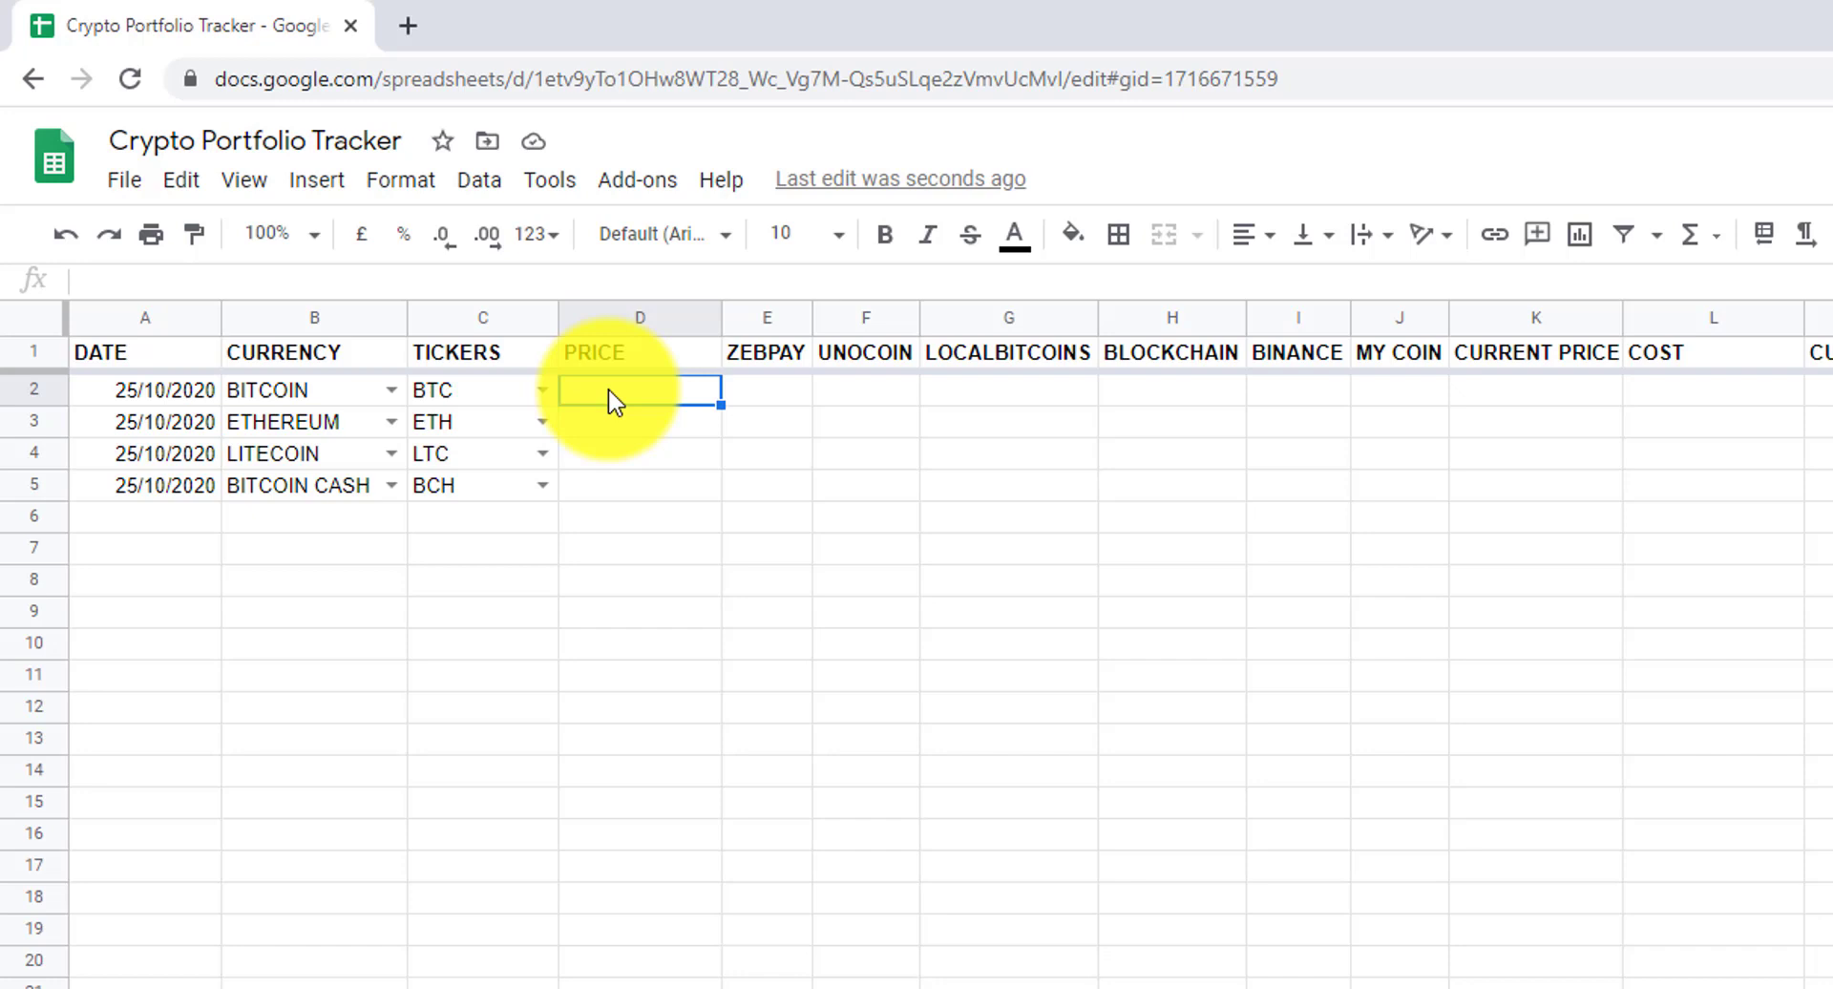
pyautogui.write('11,000')
pyautogui.press('Return')
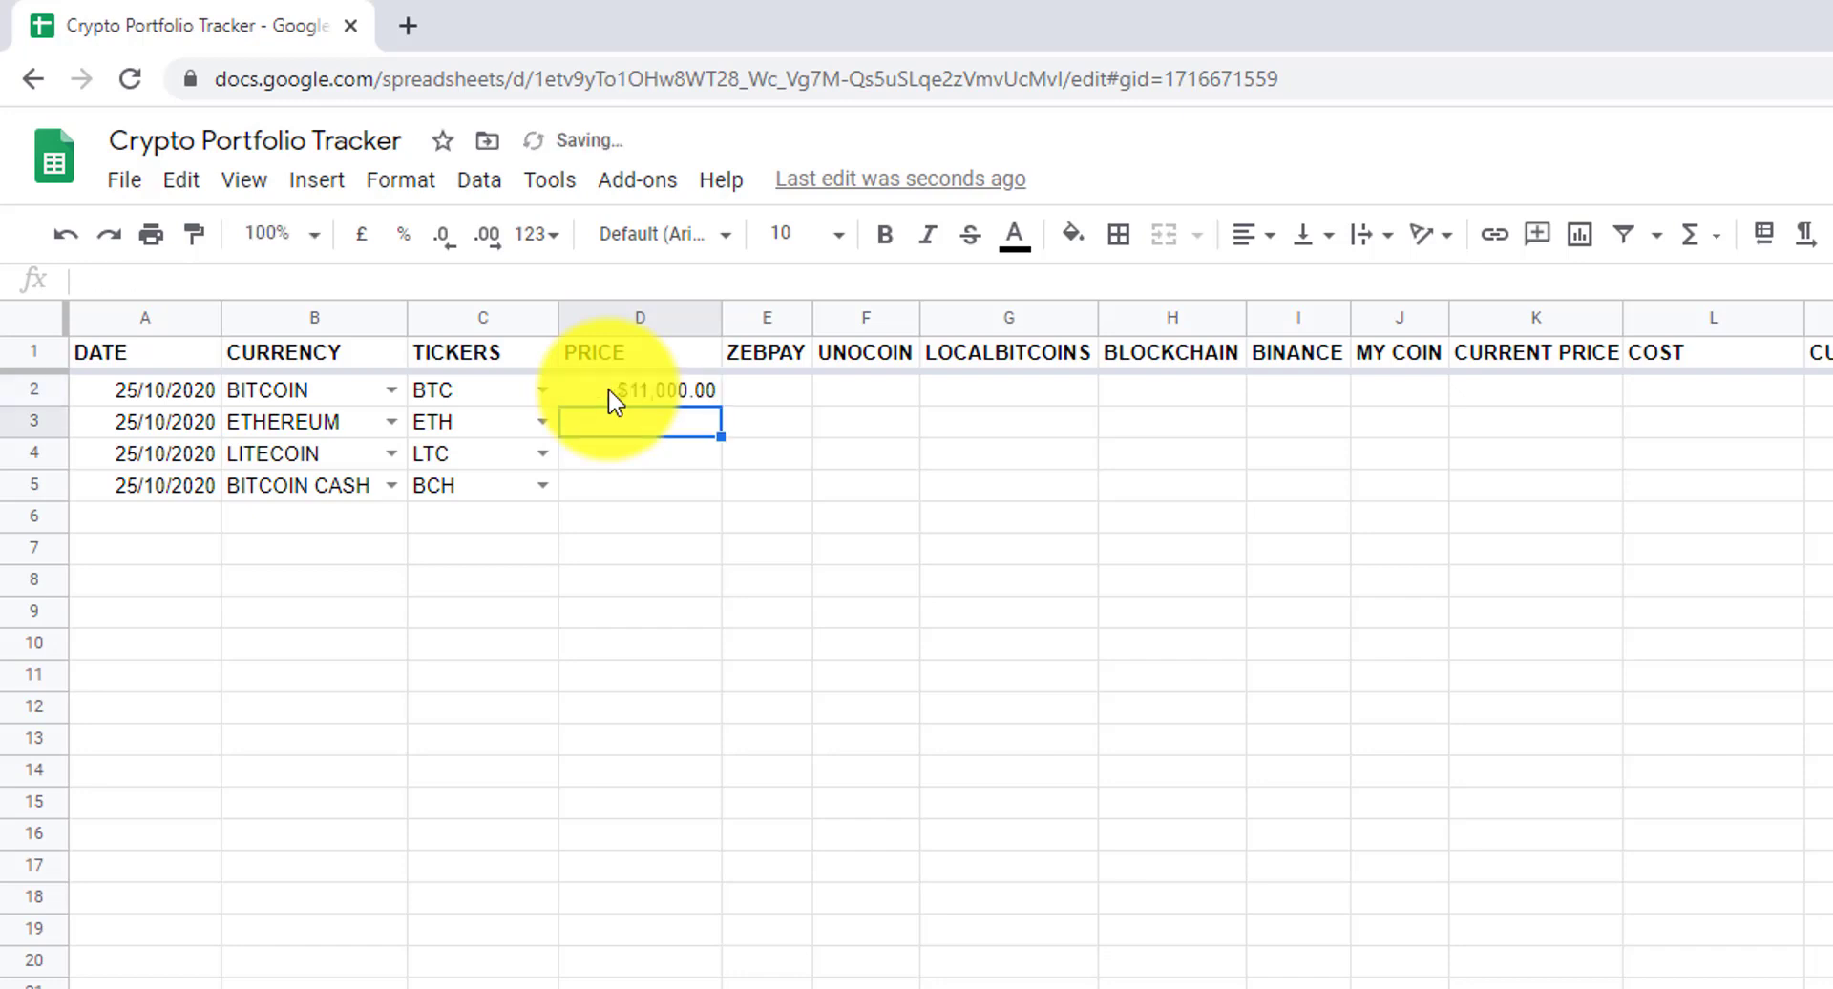
pyautogui.write('450')
pyautogui.press('Return')
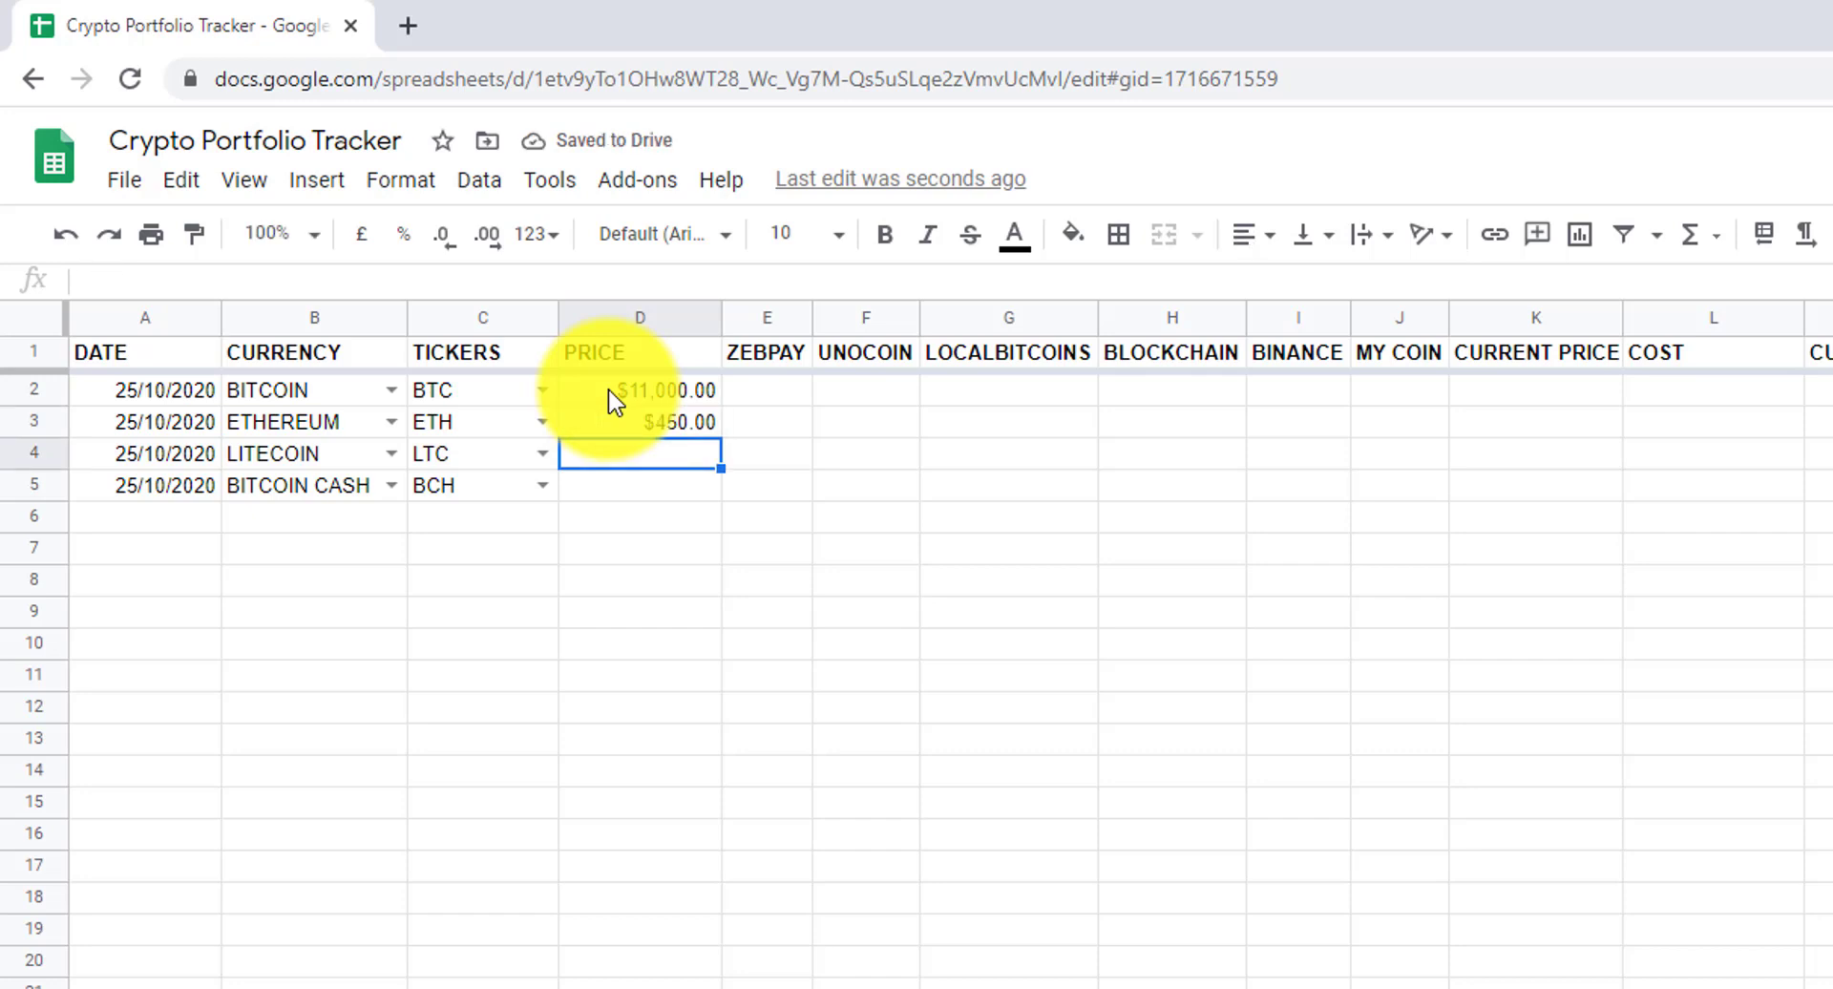
pyautogui.write('50')
pyautogui.press('Return')
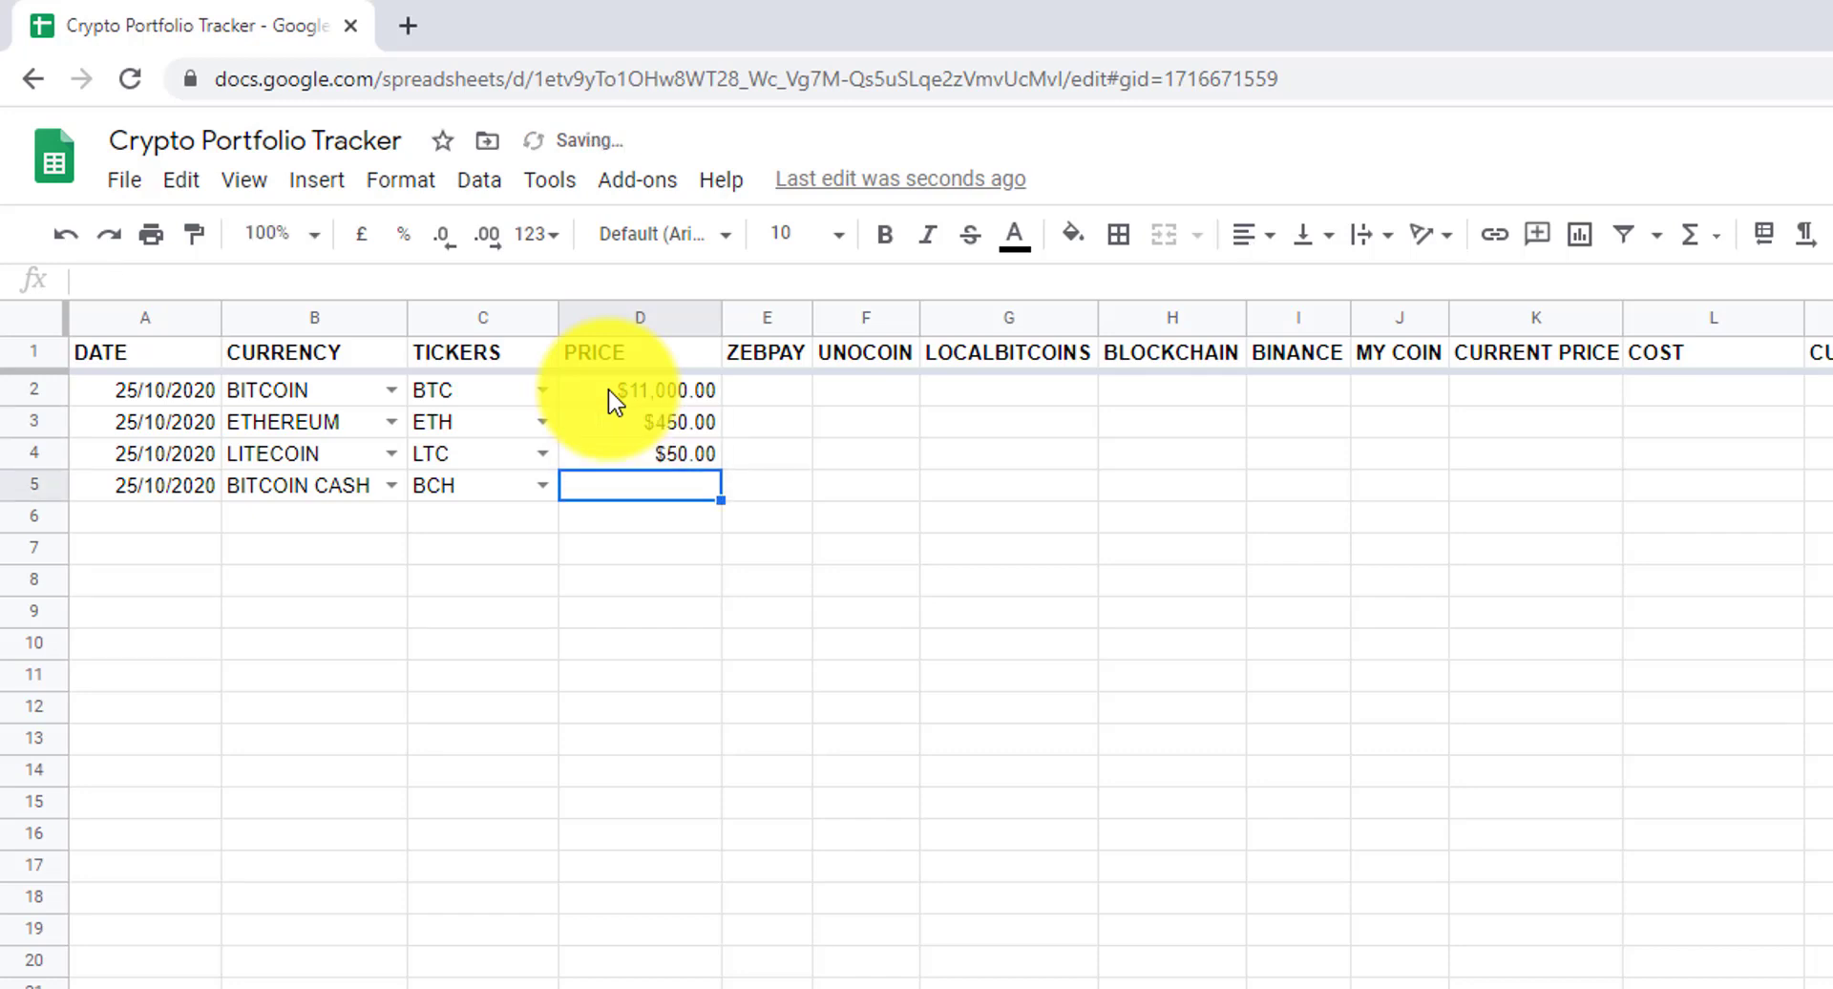
pyautogui.write('200')
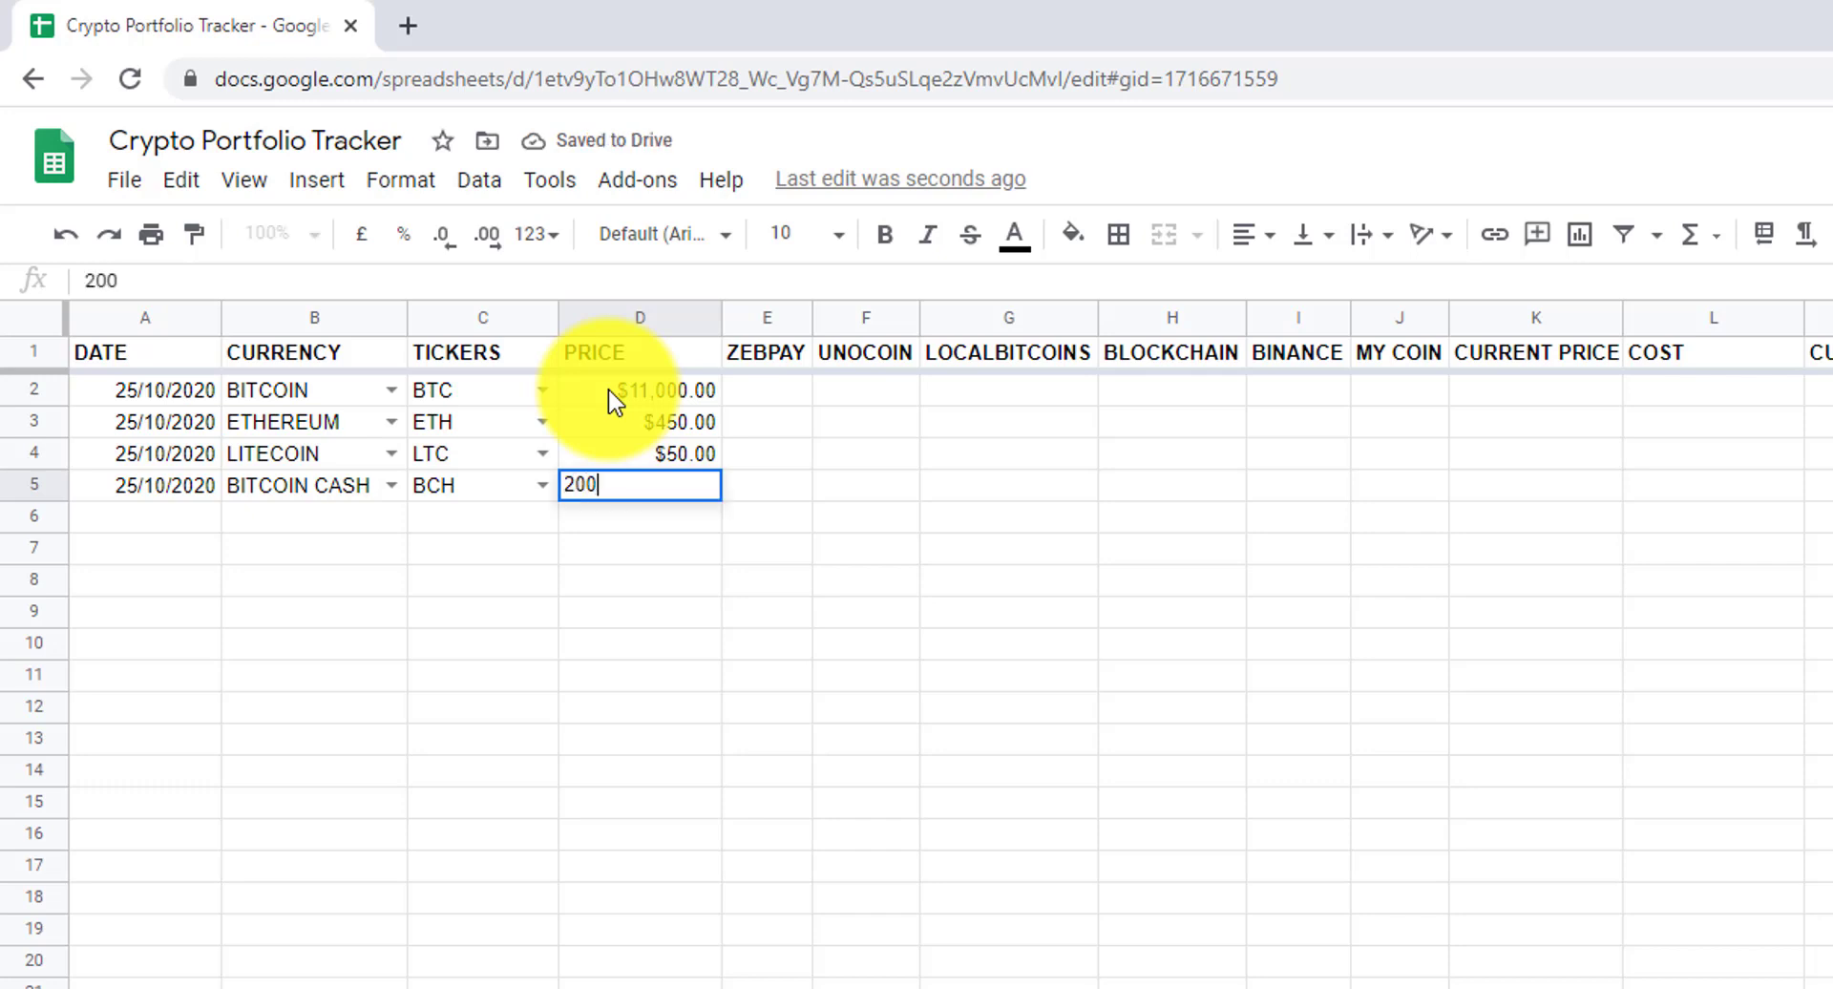
pyautogui.press('Return')
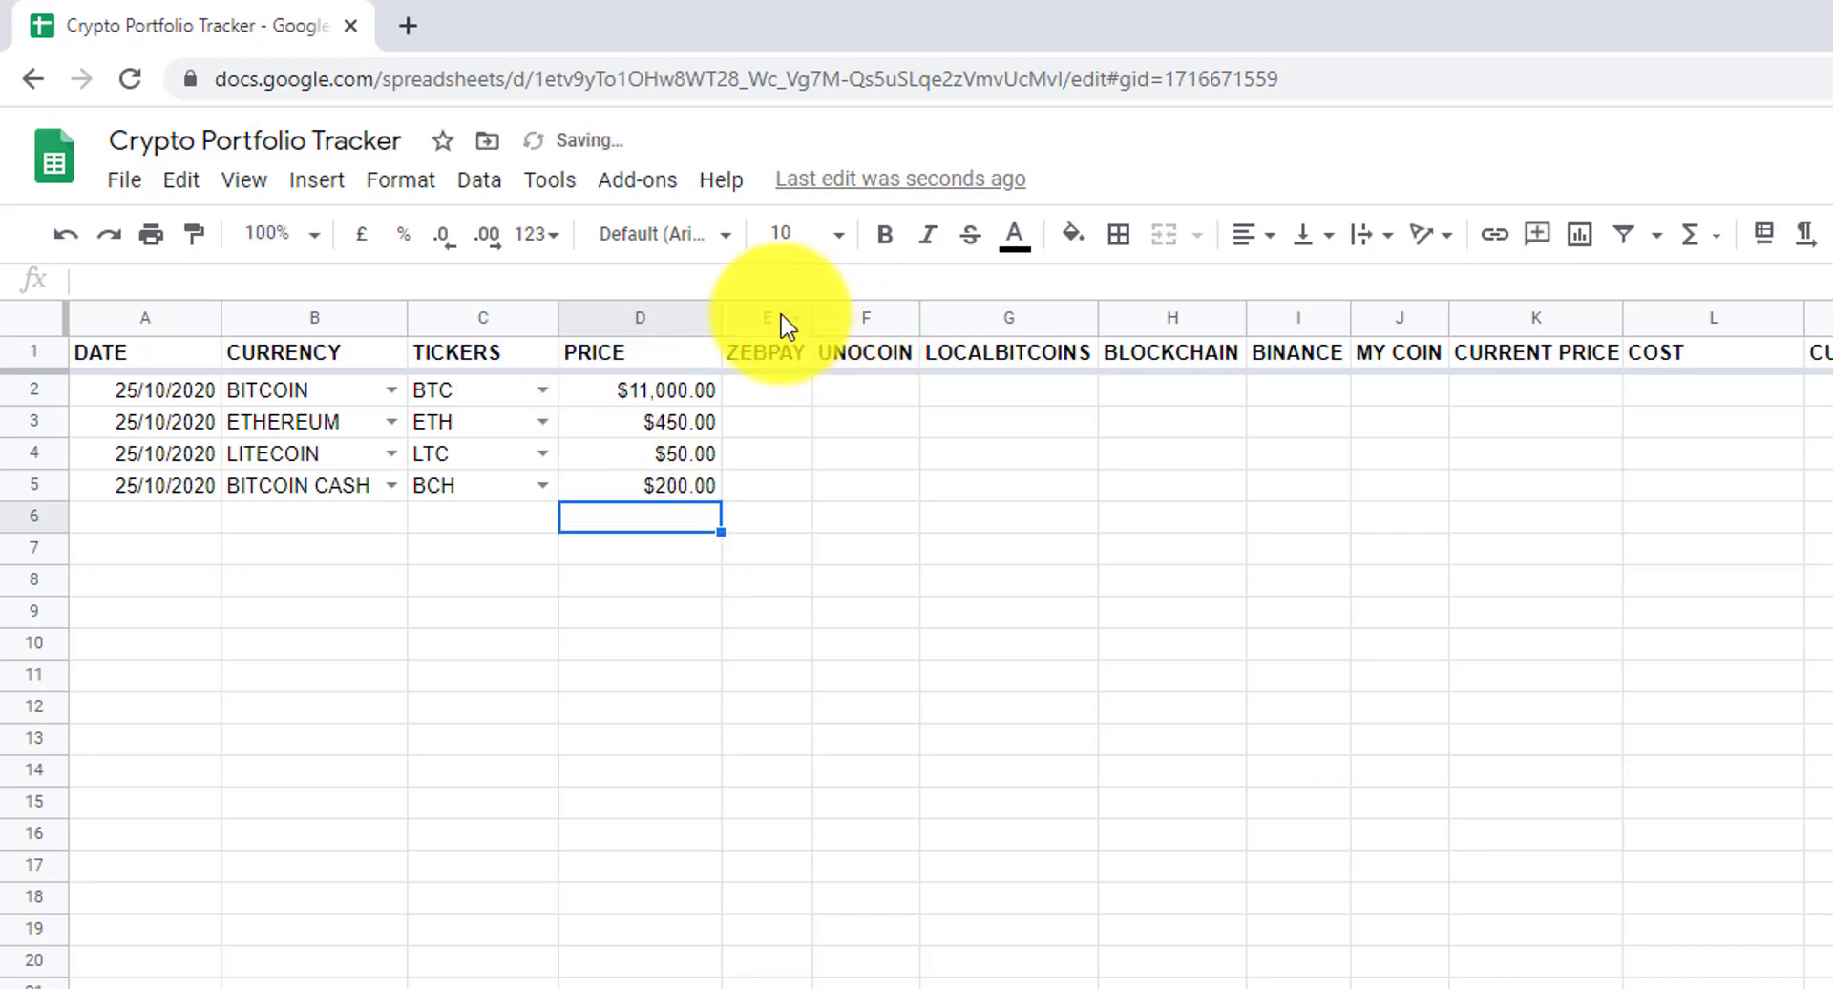
# Enter holdings of 0.05 BTC on ZEBPAY, 0.75 ETH on UNOCOIN and 1 LTC on LOCALBITCOINS.
pyautogui.moveTo(777, 318); pyautogui.dragTo(1289, 315)
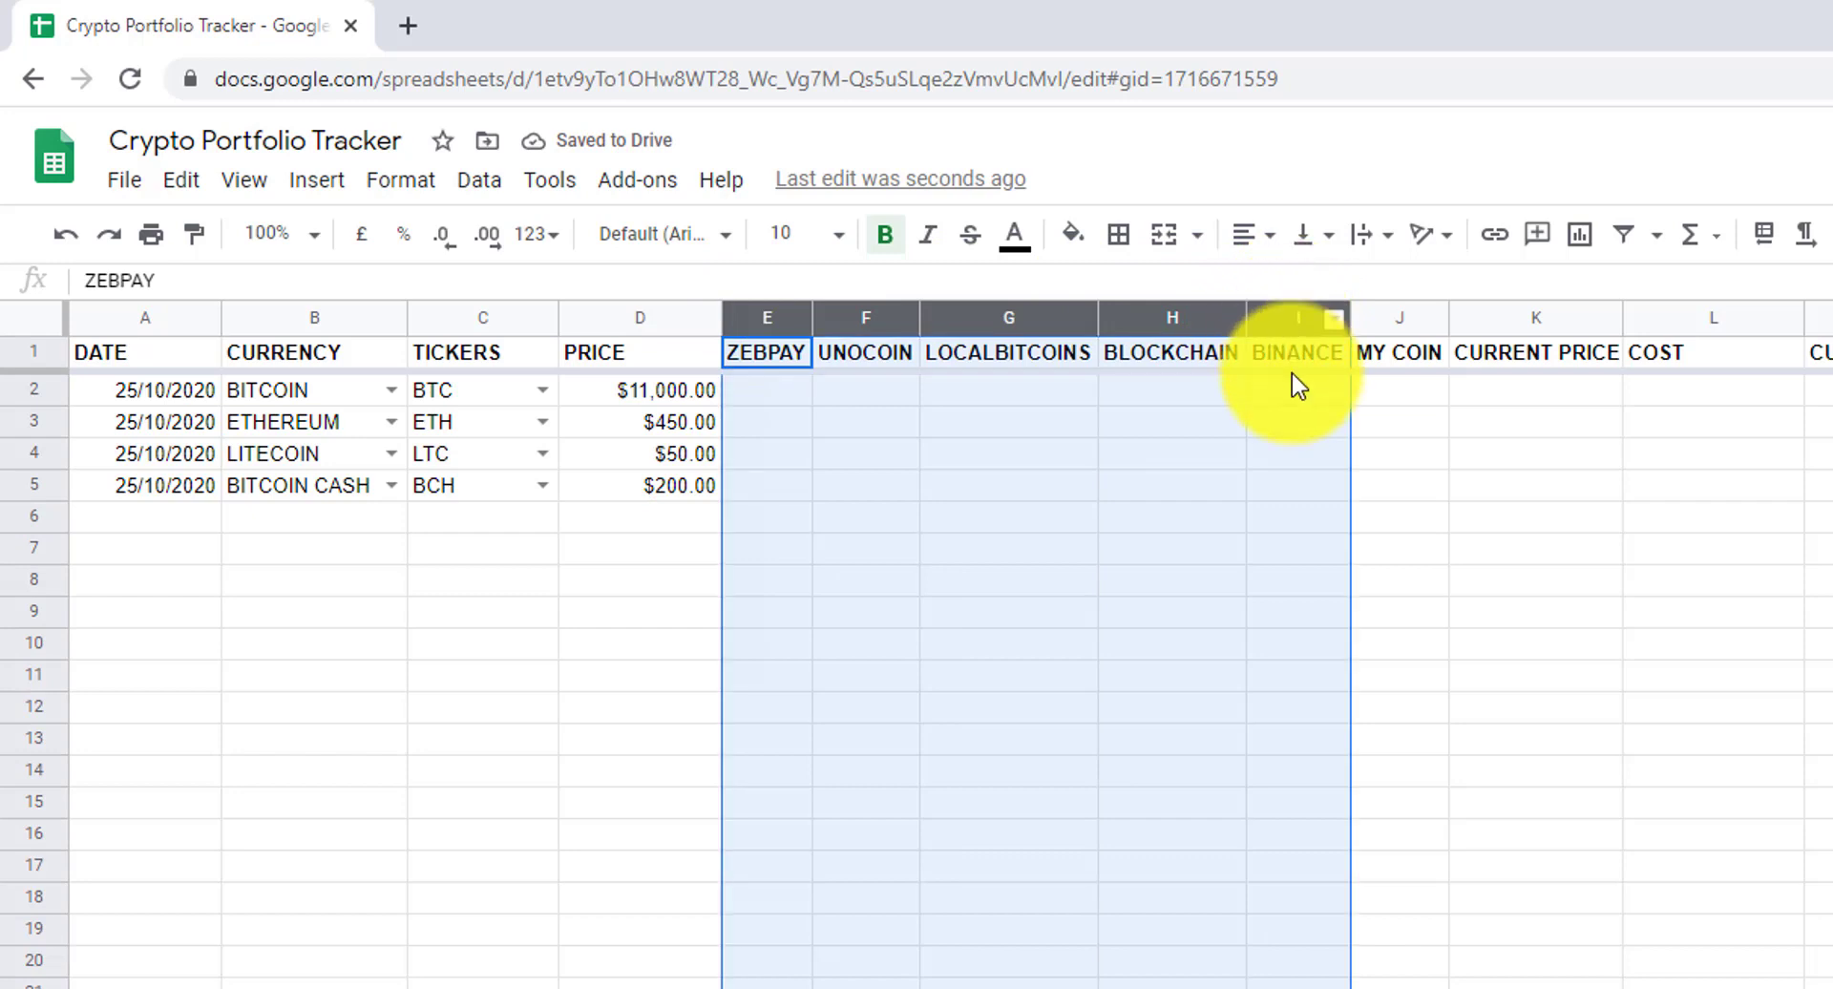
pyautogui.click(776, 390)
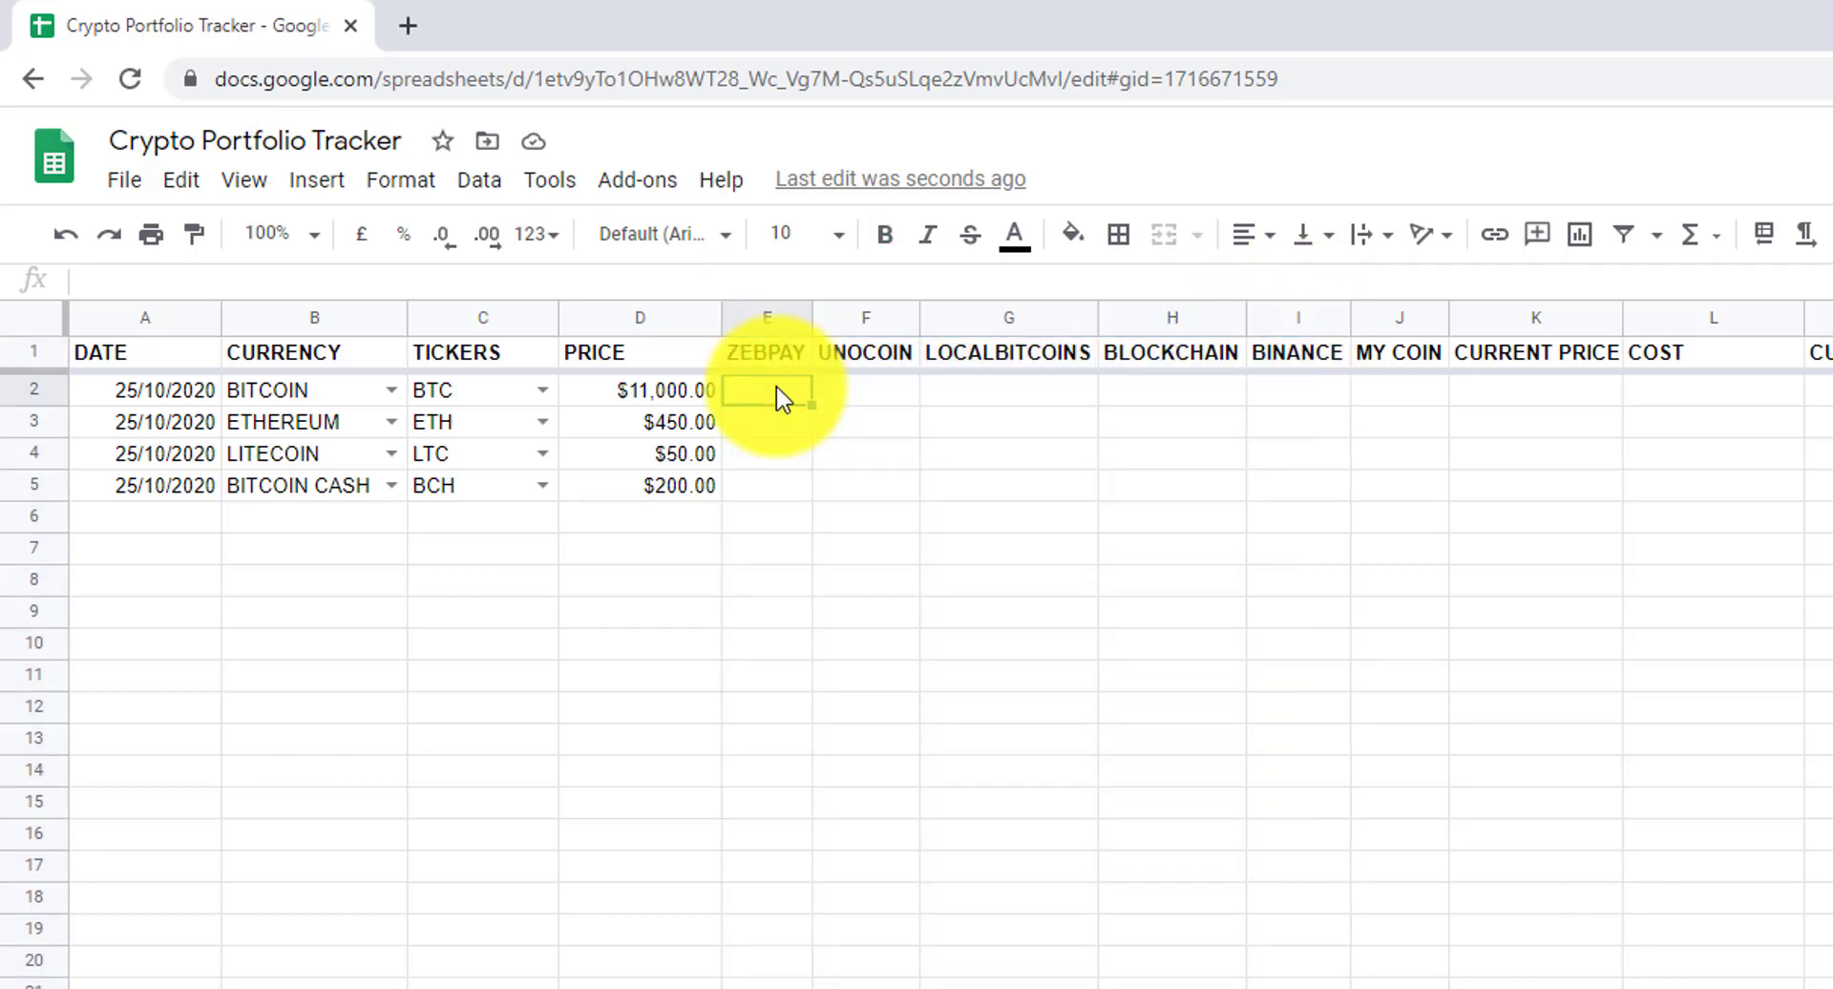
pyautogui.write('0.05')
pyautogui.press('Return')
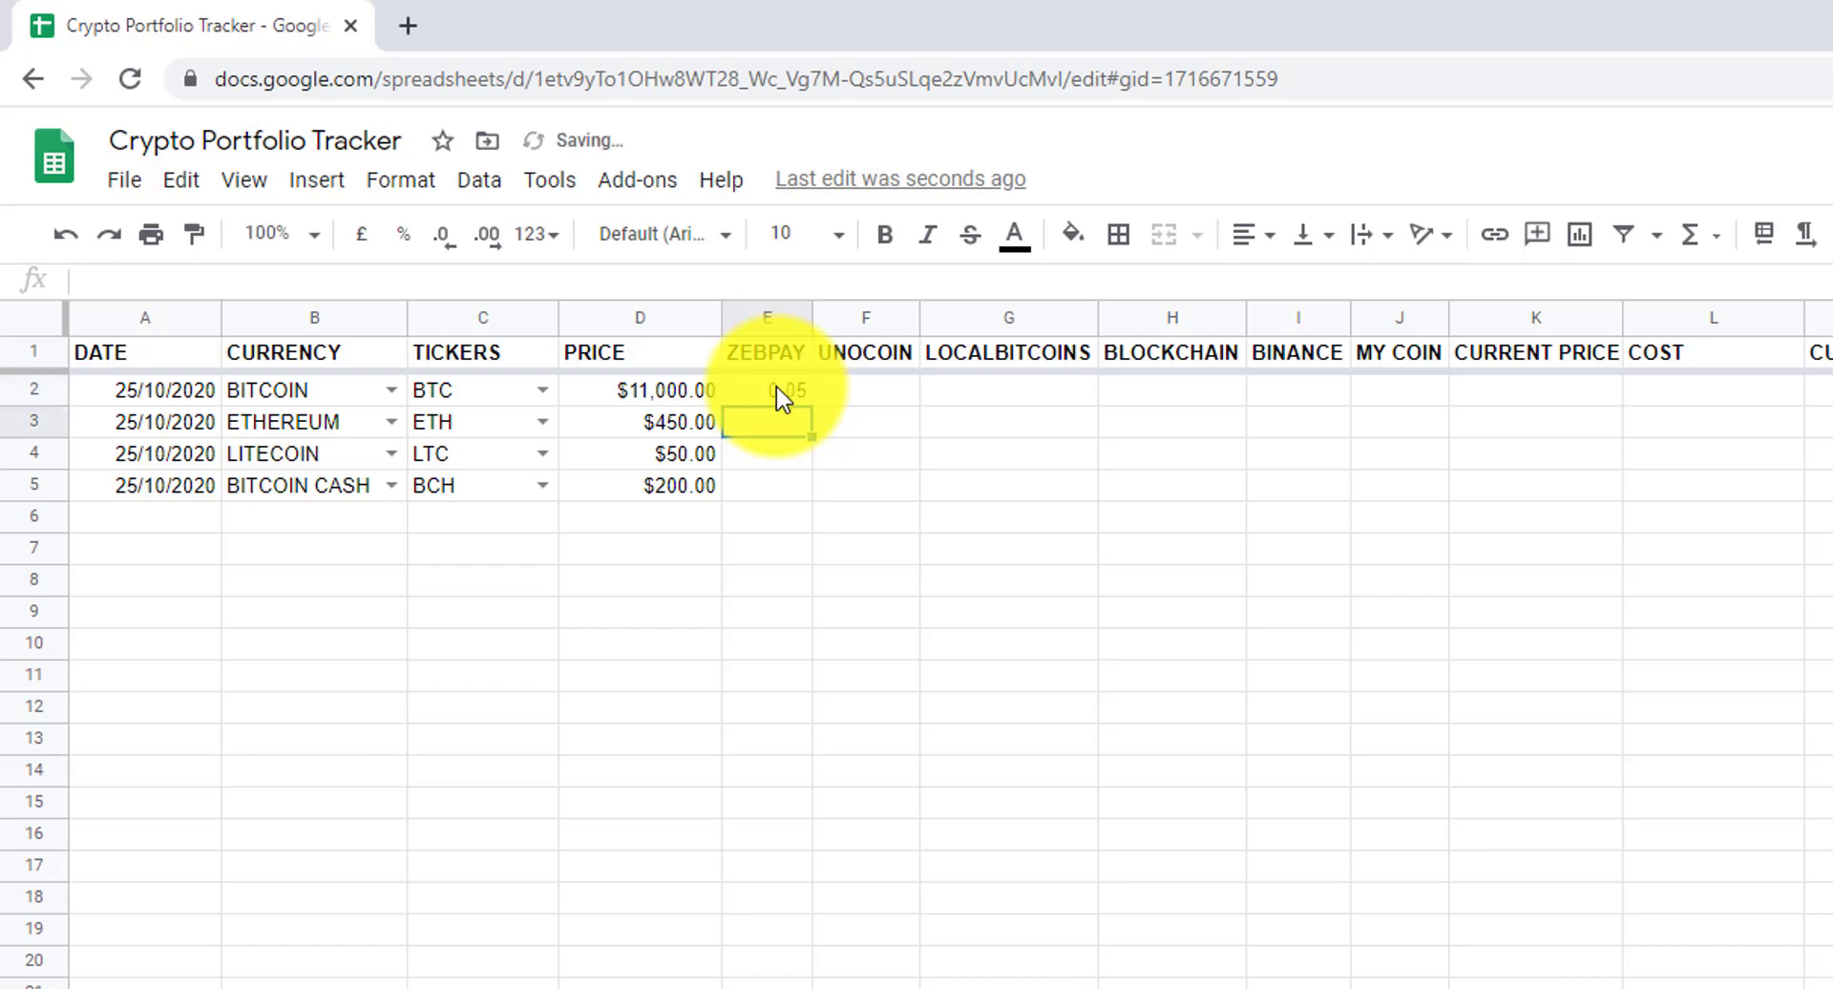
pyautogui.press('Tab')
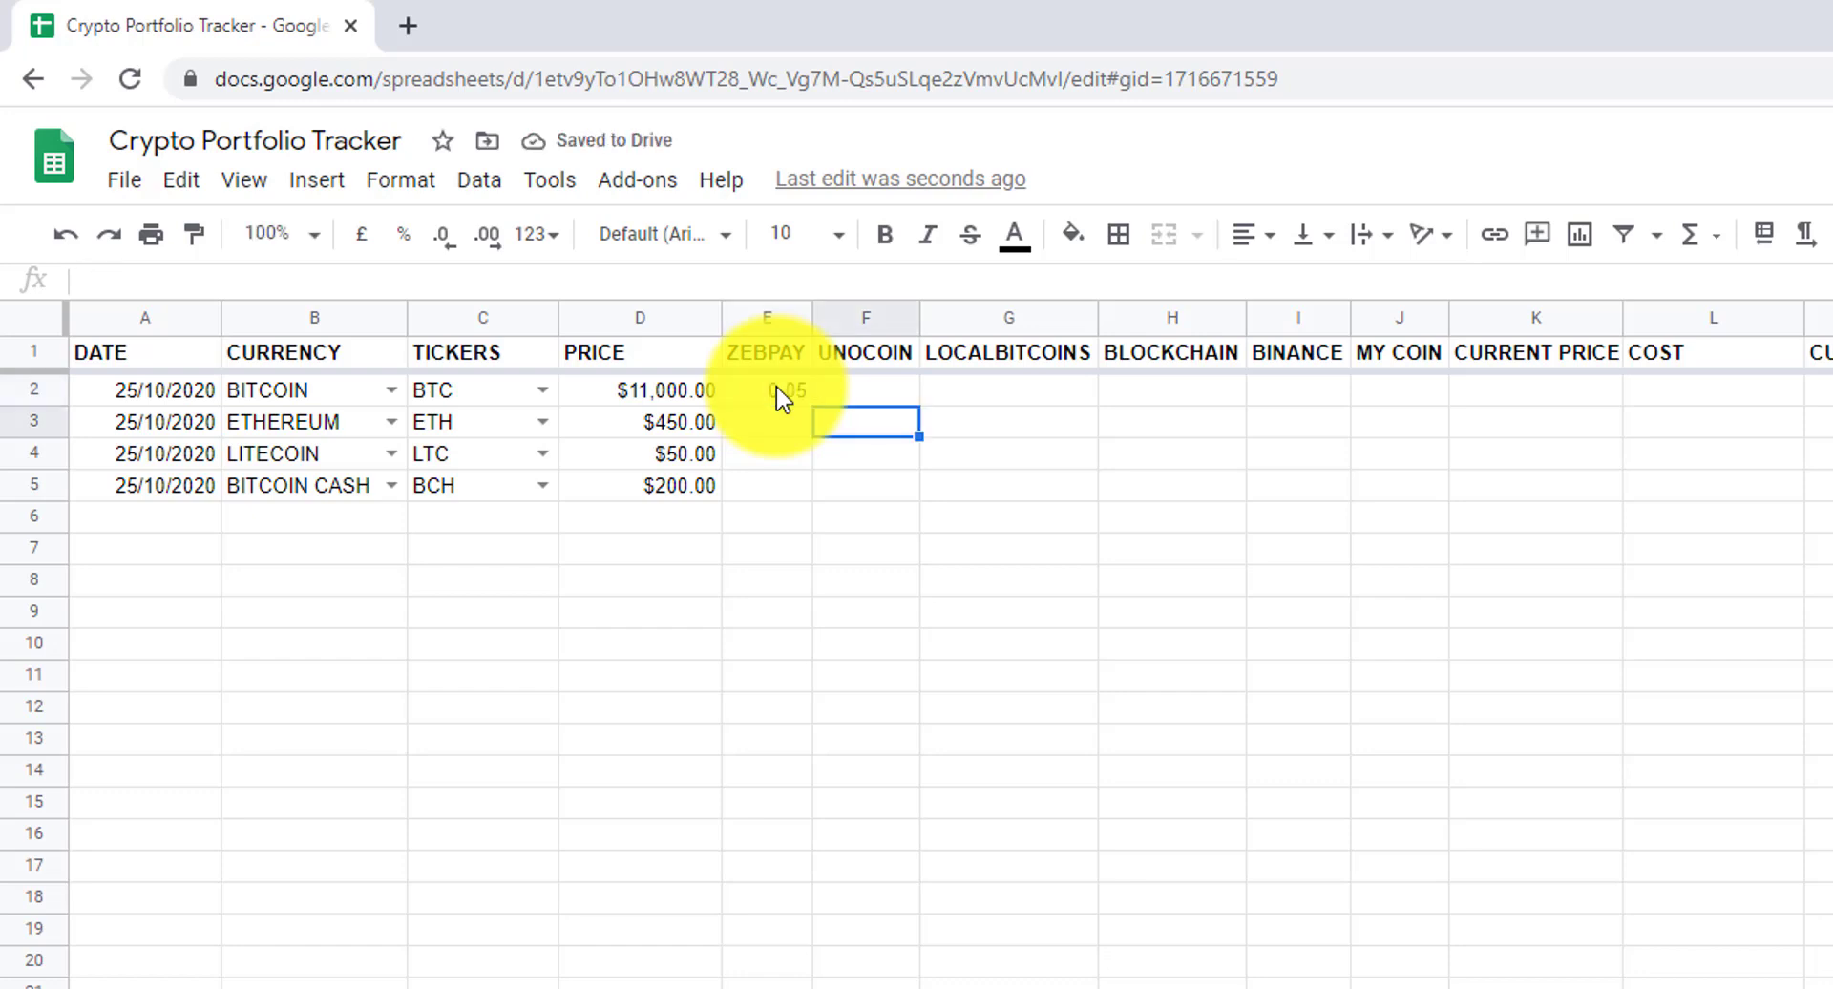
pyautogui.write('0.75')
pyautogui.press('Return')
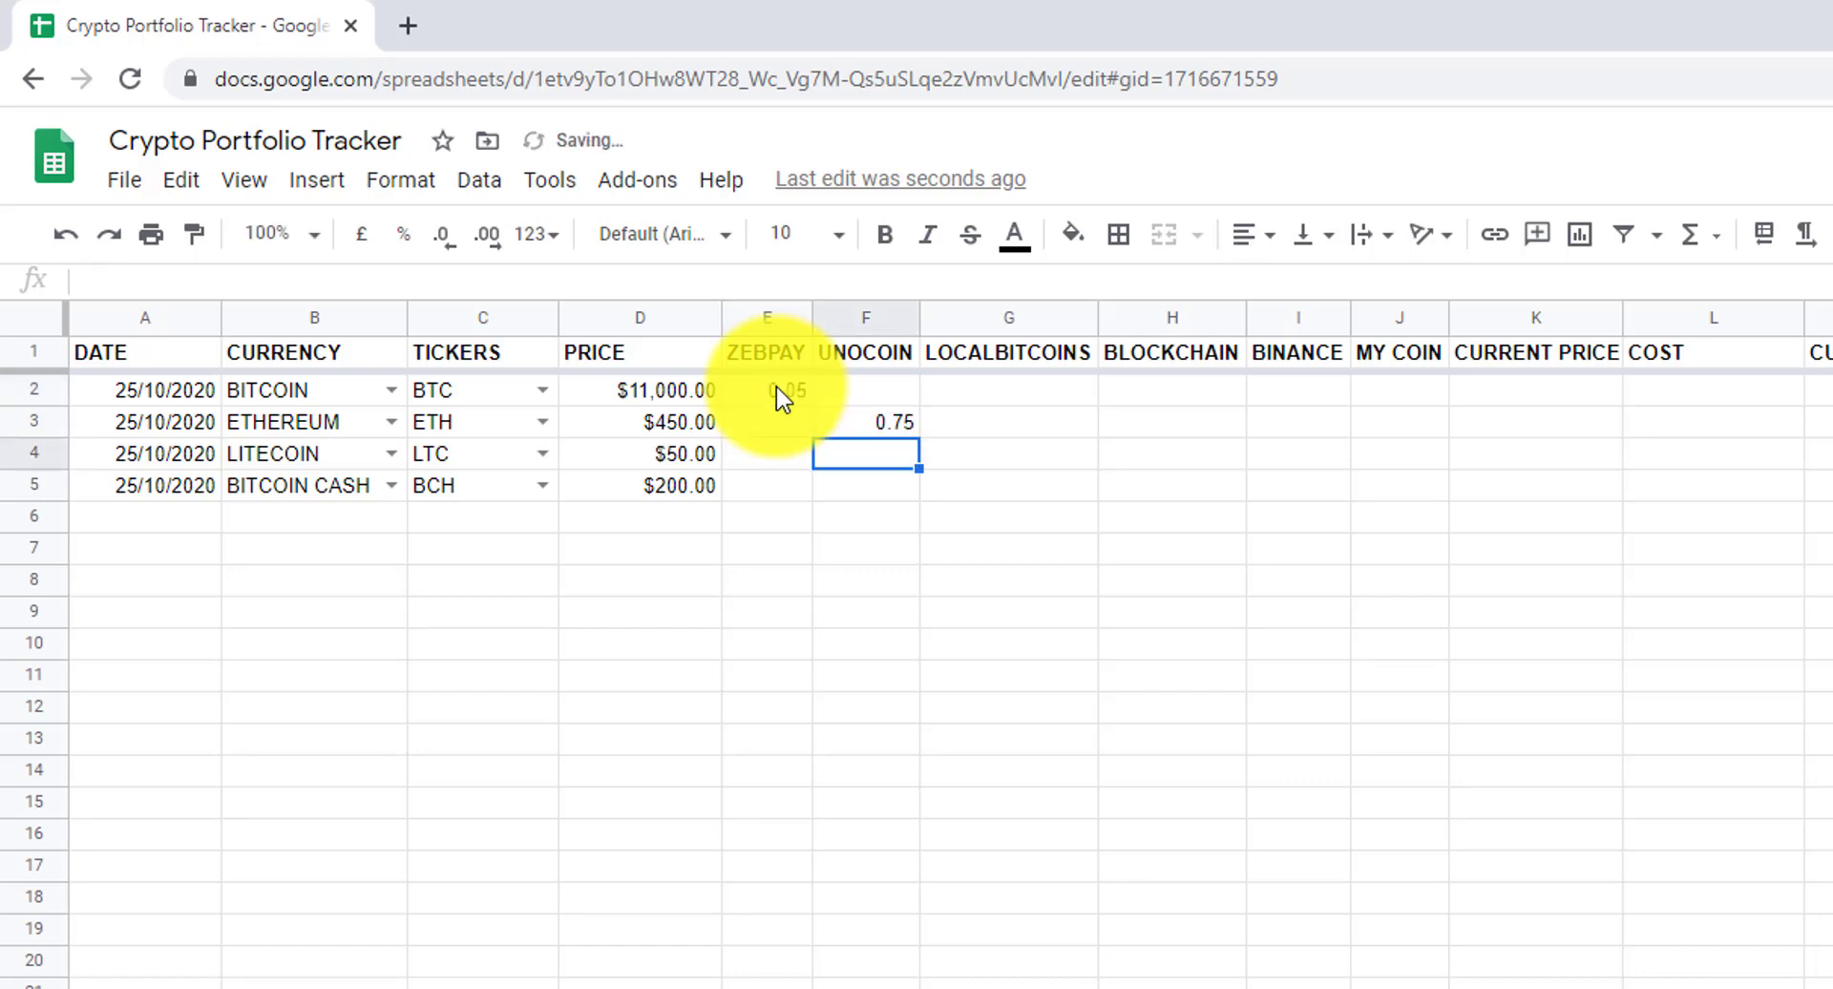
pyautogui.press('Tab')
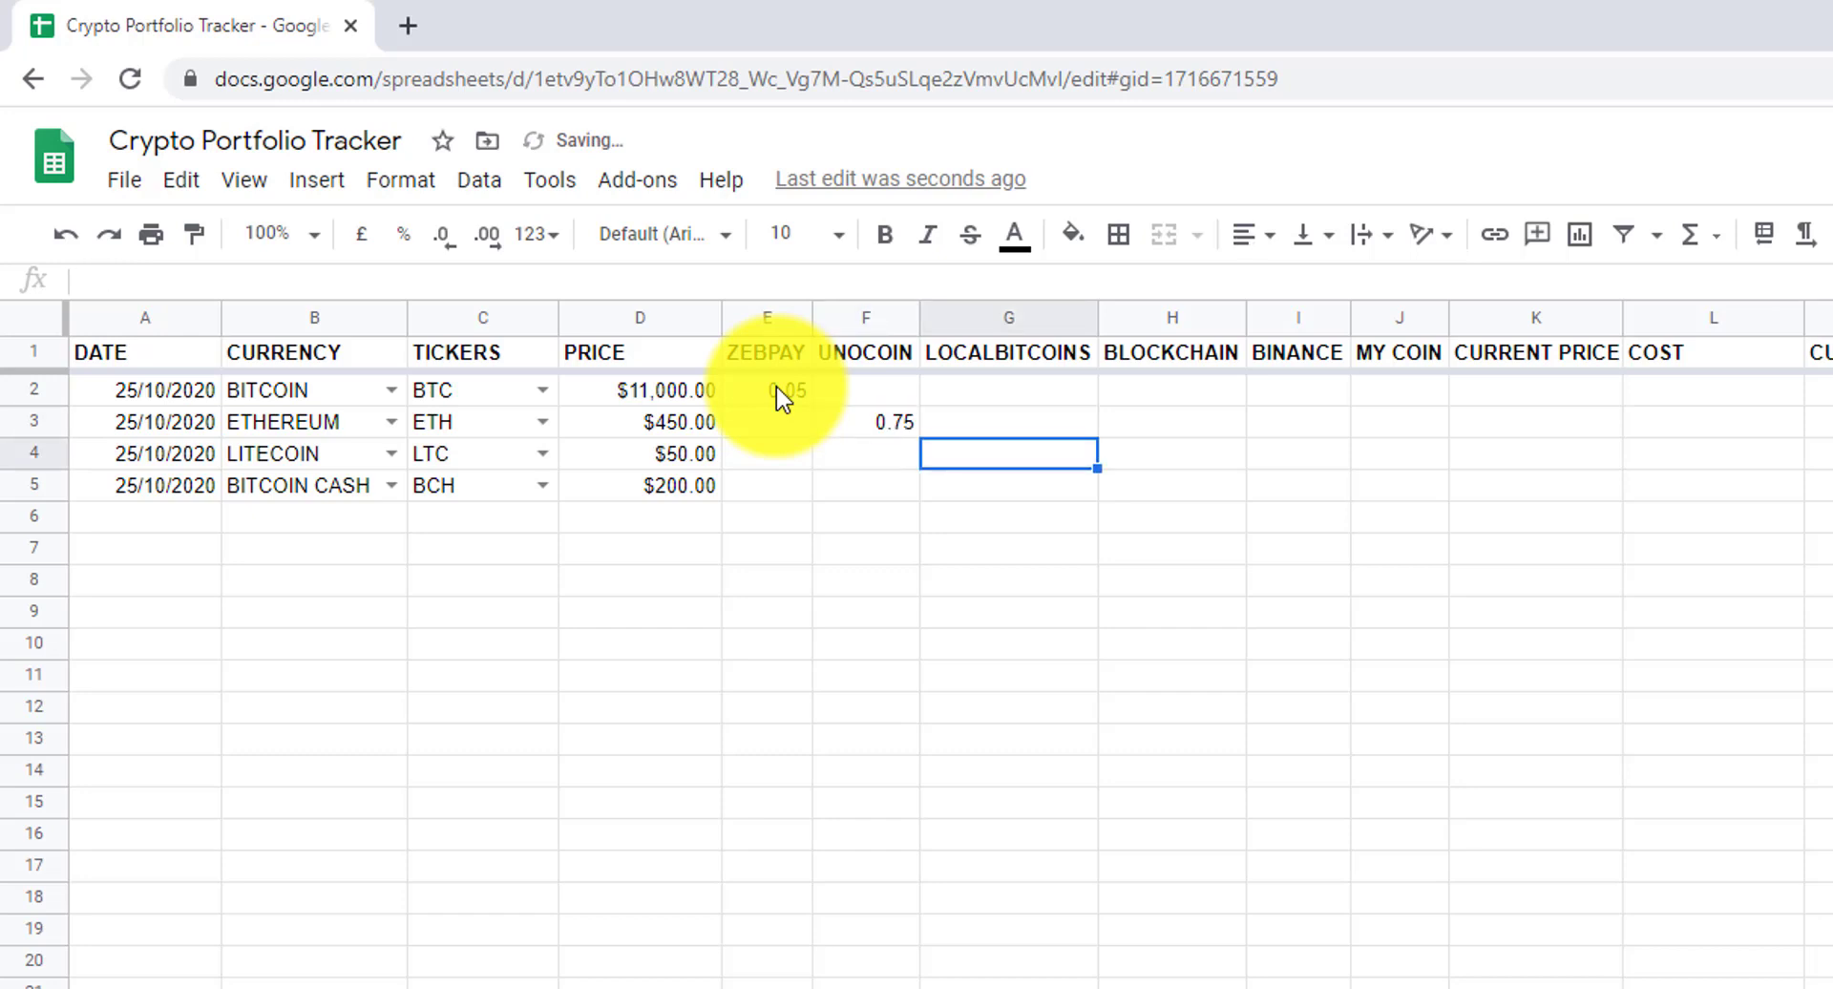
pyautogui.write('1')
pyautogui.press('Return')
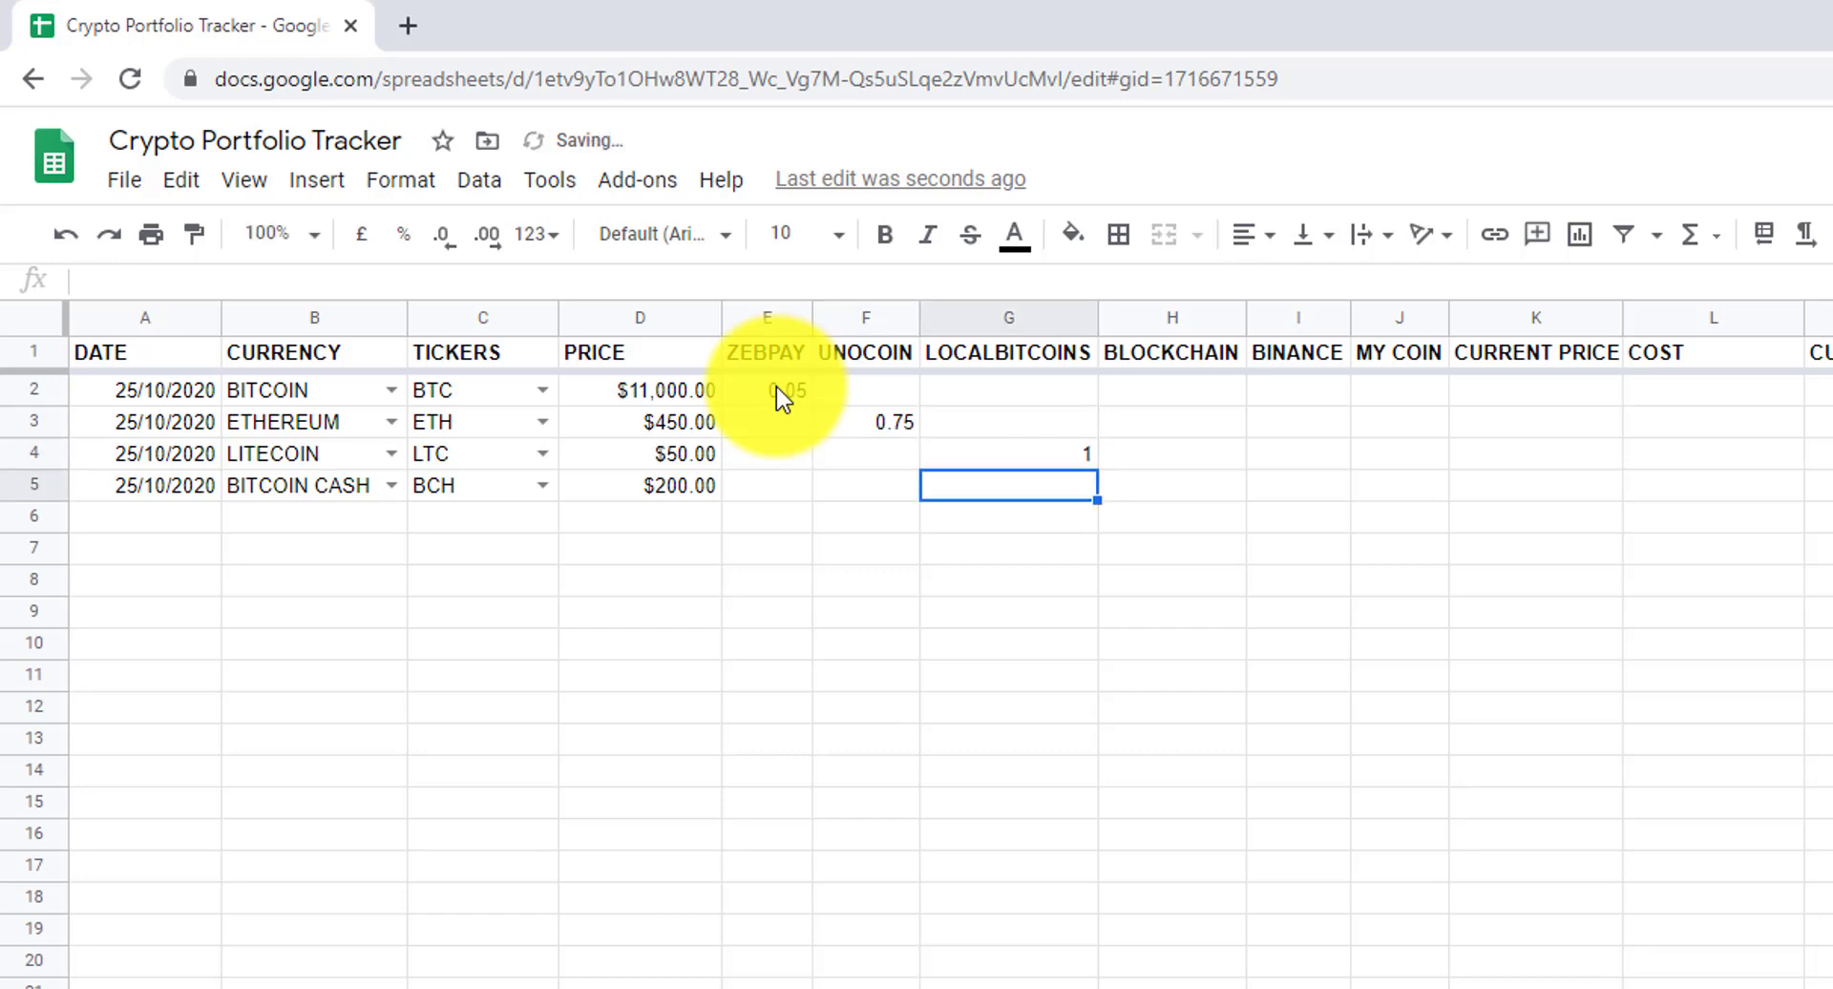
# Enter 1 BCH on BLOCKCHAIN and 0.07 BTC on BINANCE in I2.
pyautogui.press('Tab')
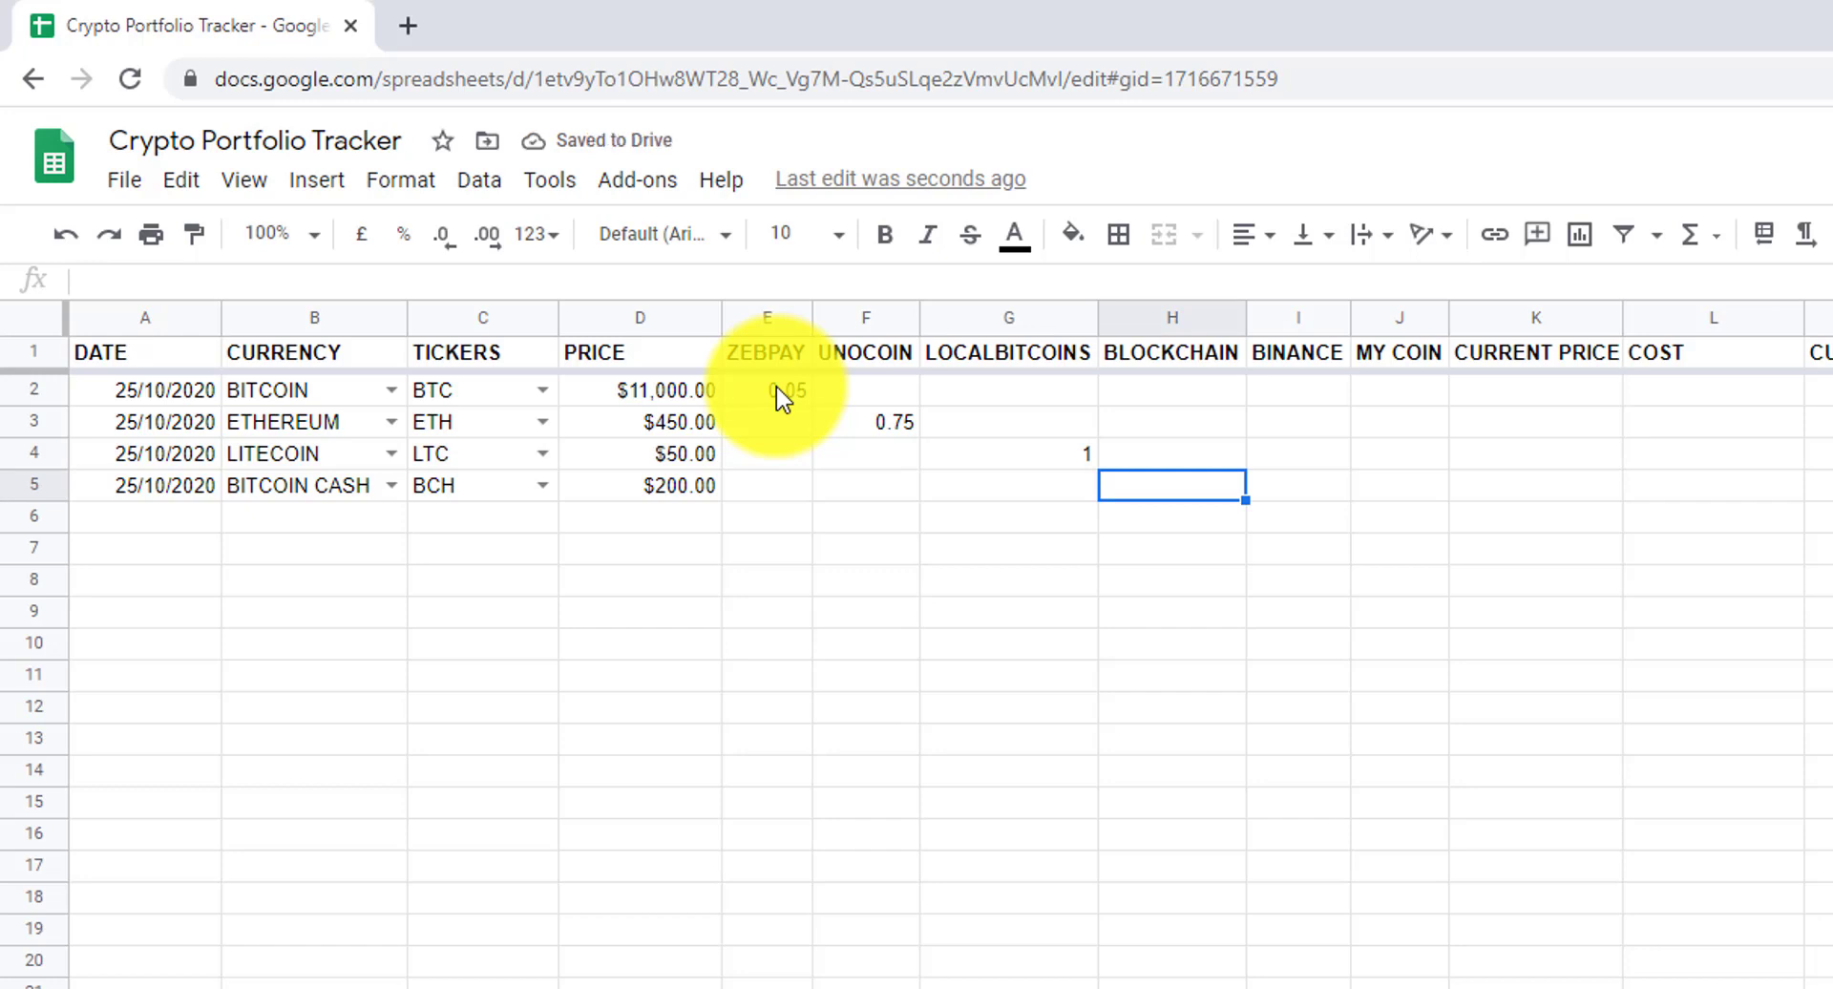
pyautogui.write('1')
pyautogui.press('Tab')
pyautogui.press('Up')
pyautogui.press('Up')
pyautogui.press('Up')
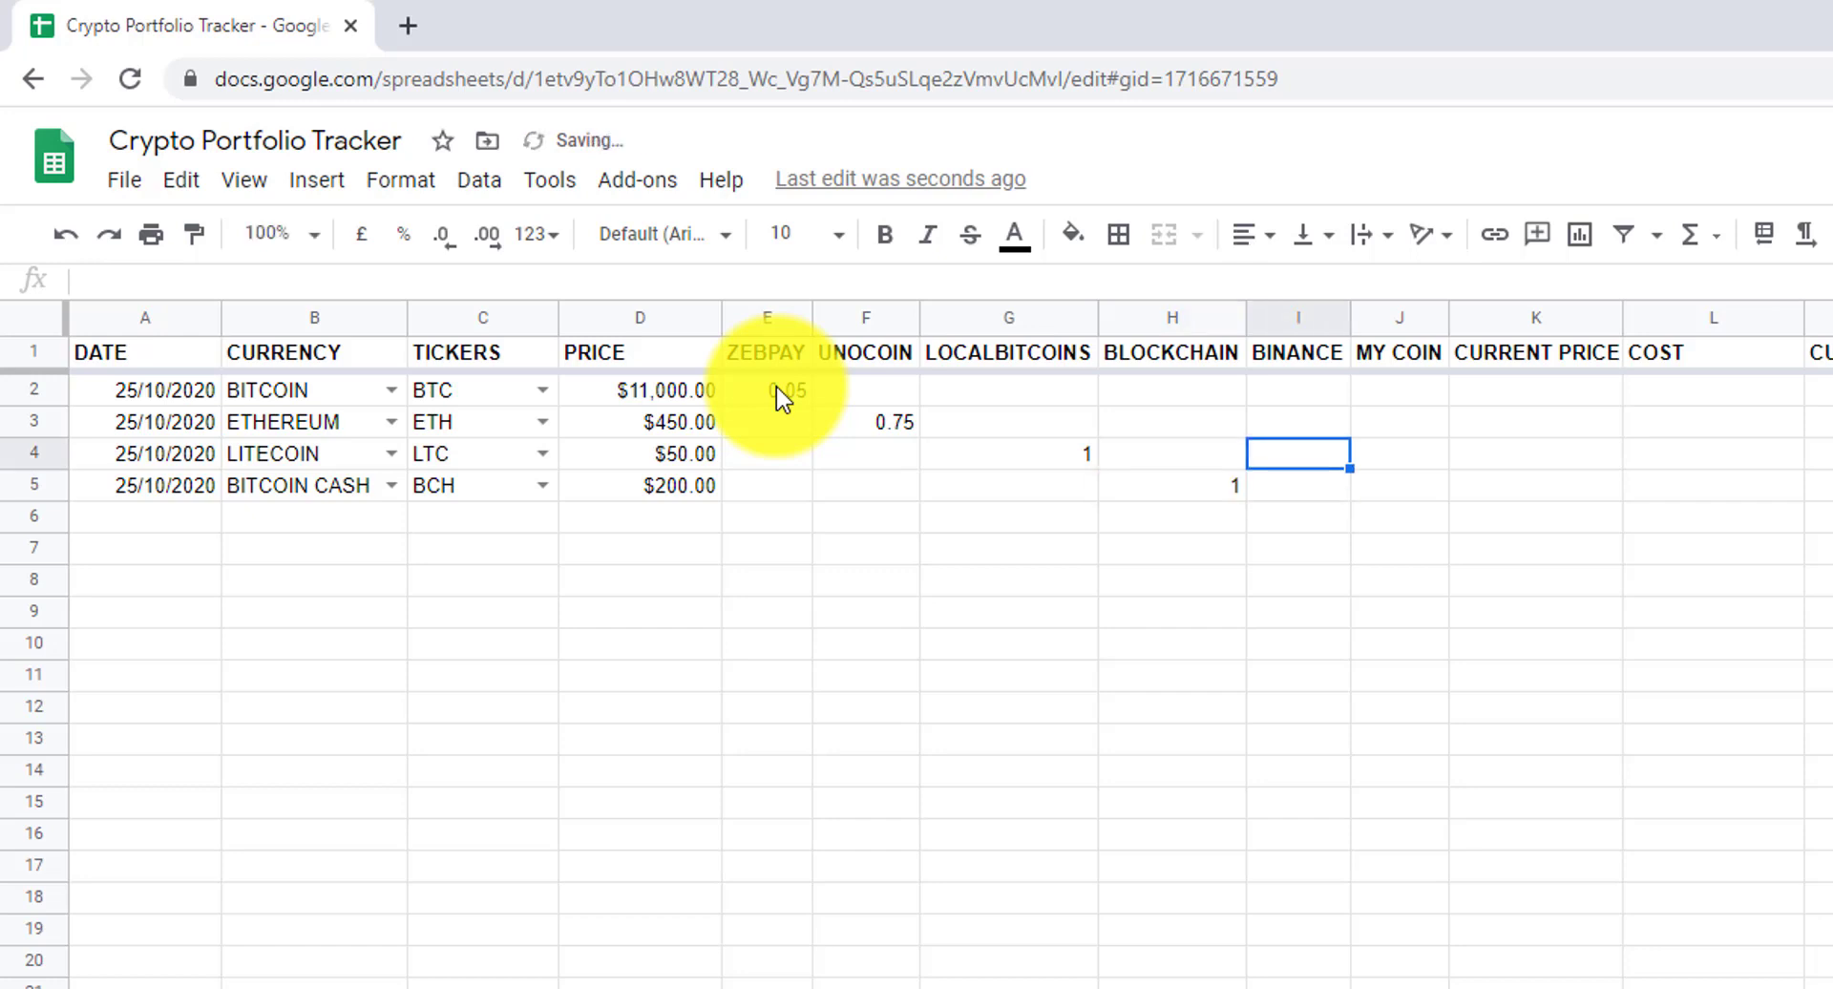
pyautogui.write('0.7')
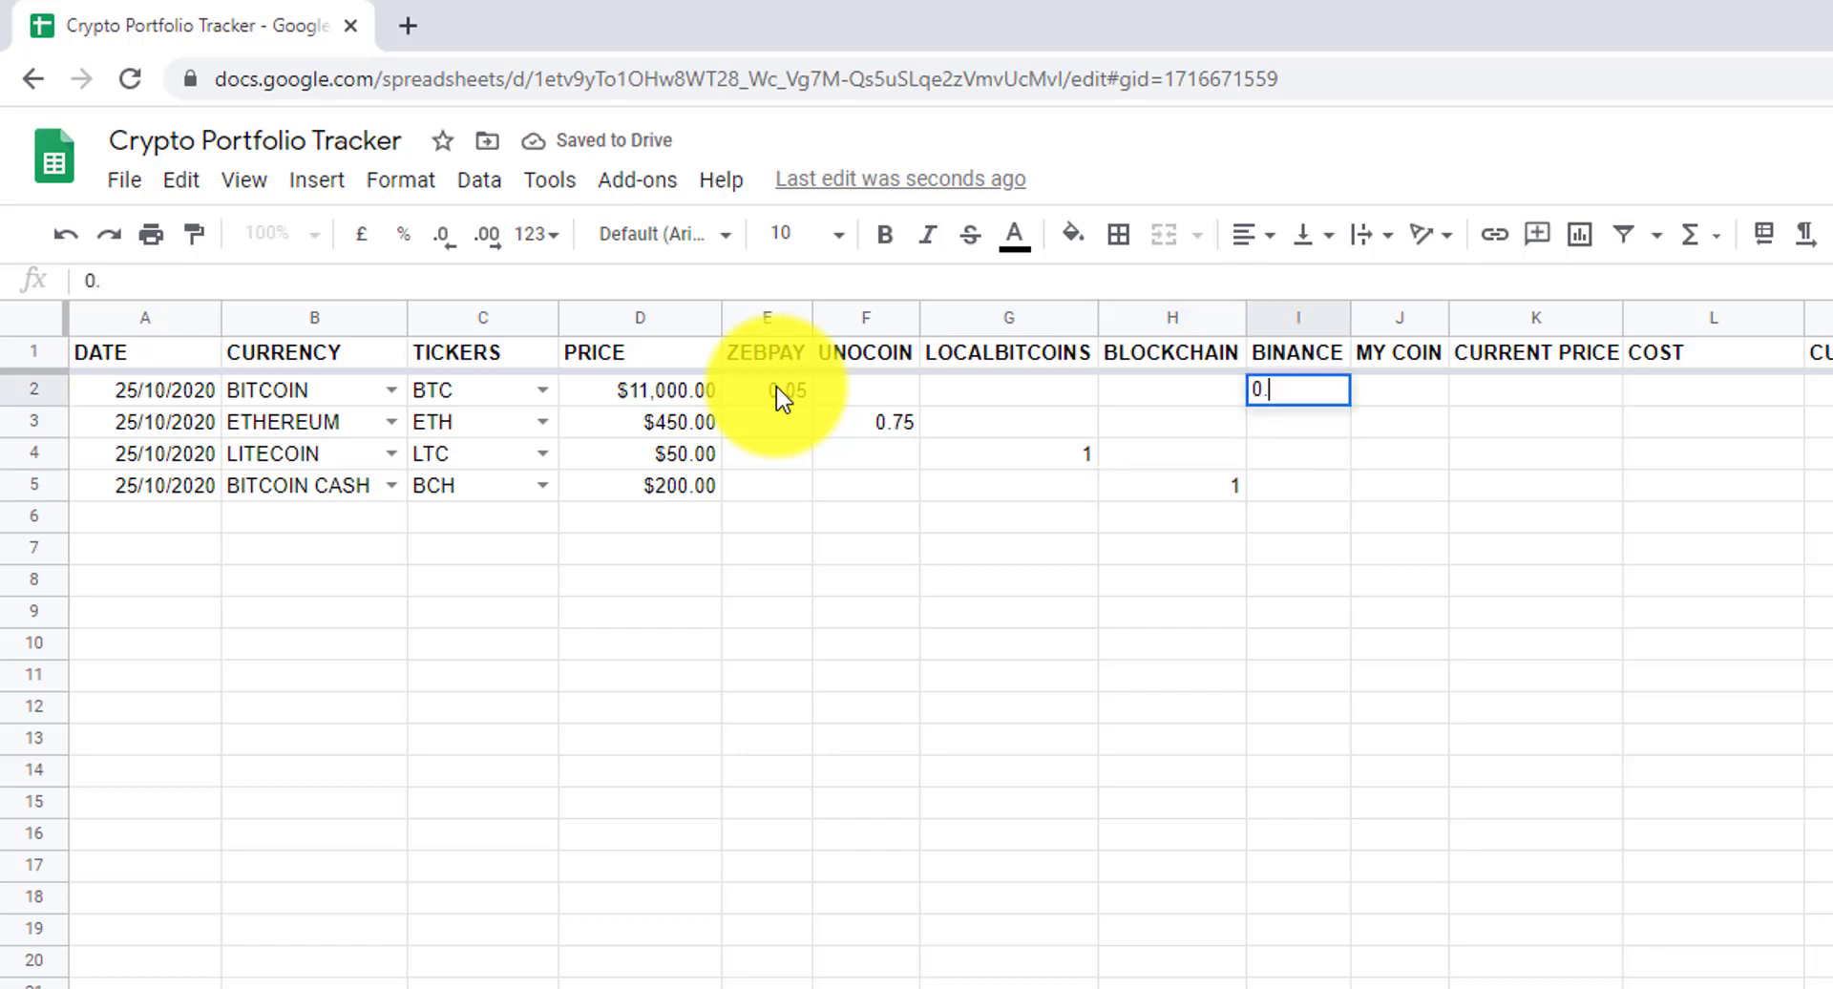
pyautogui.press('BackSpace')
pyautogui.press('BackSpace')
pyautogui.write('.07')
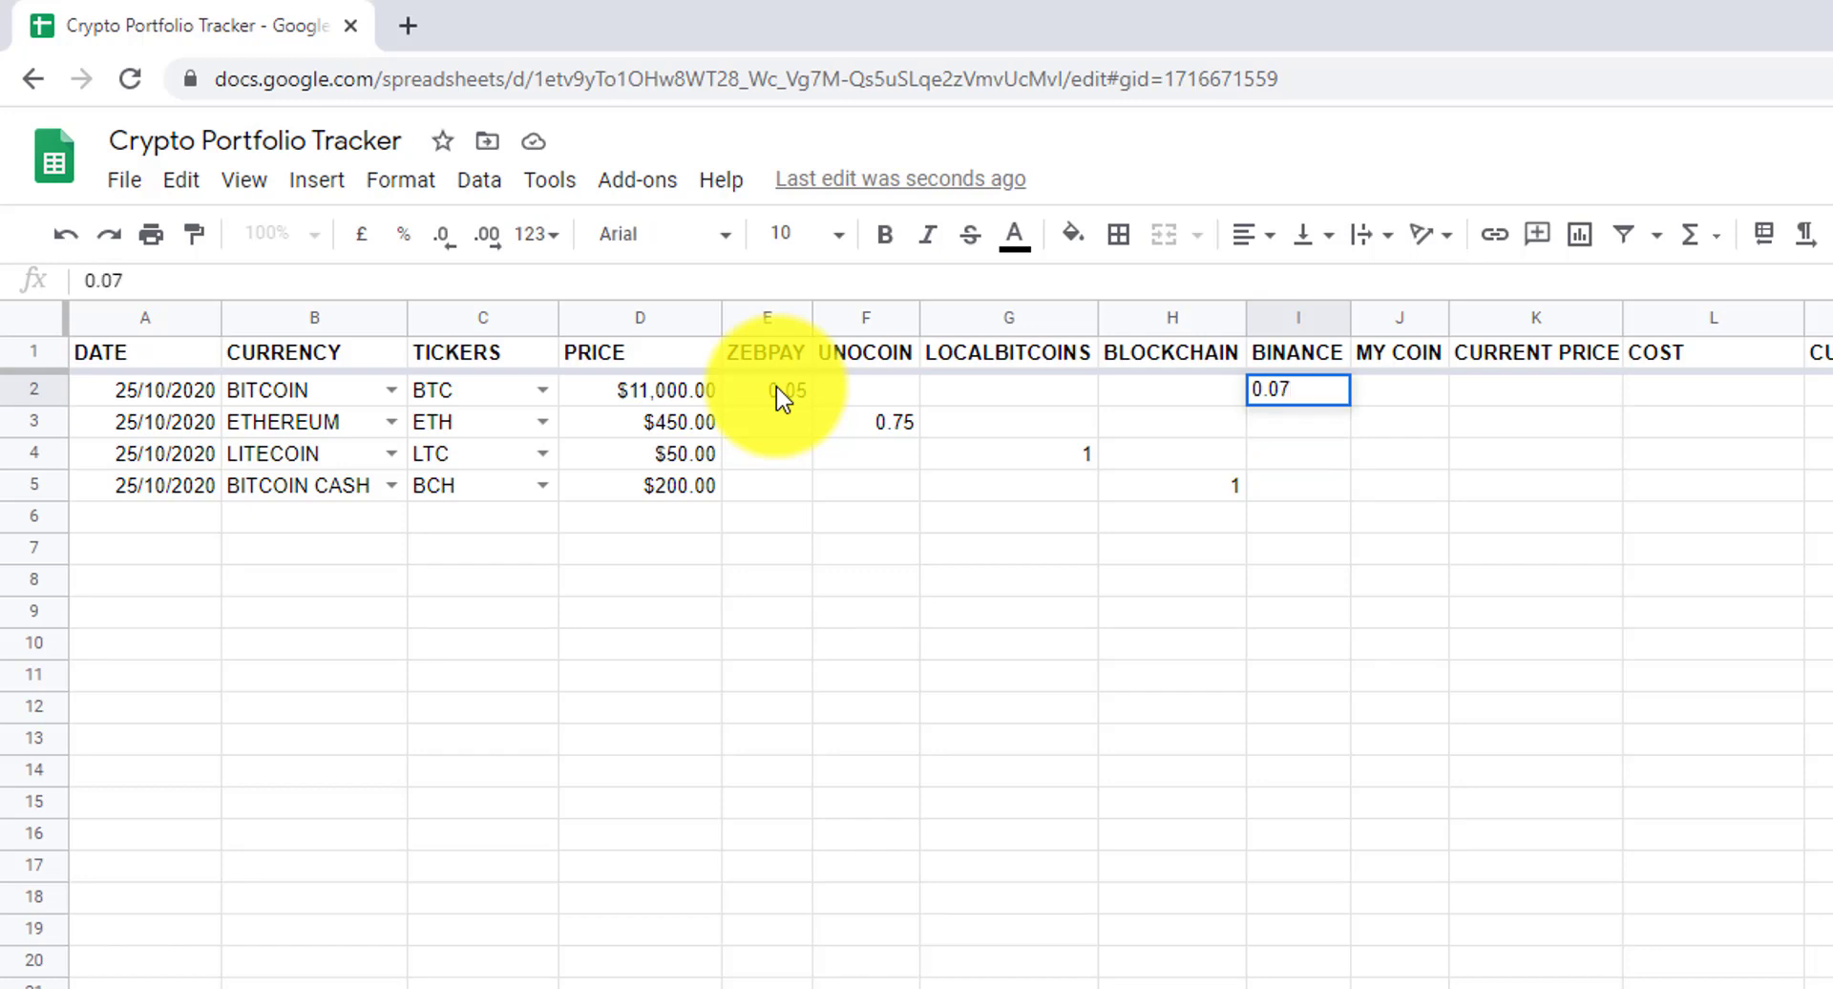
pyautogui.press('Return')
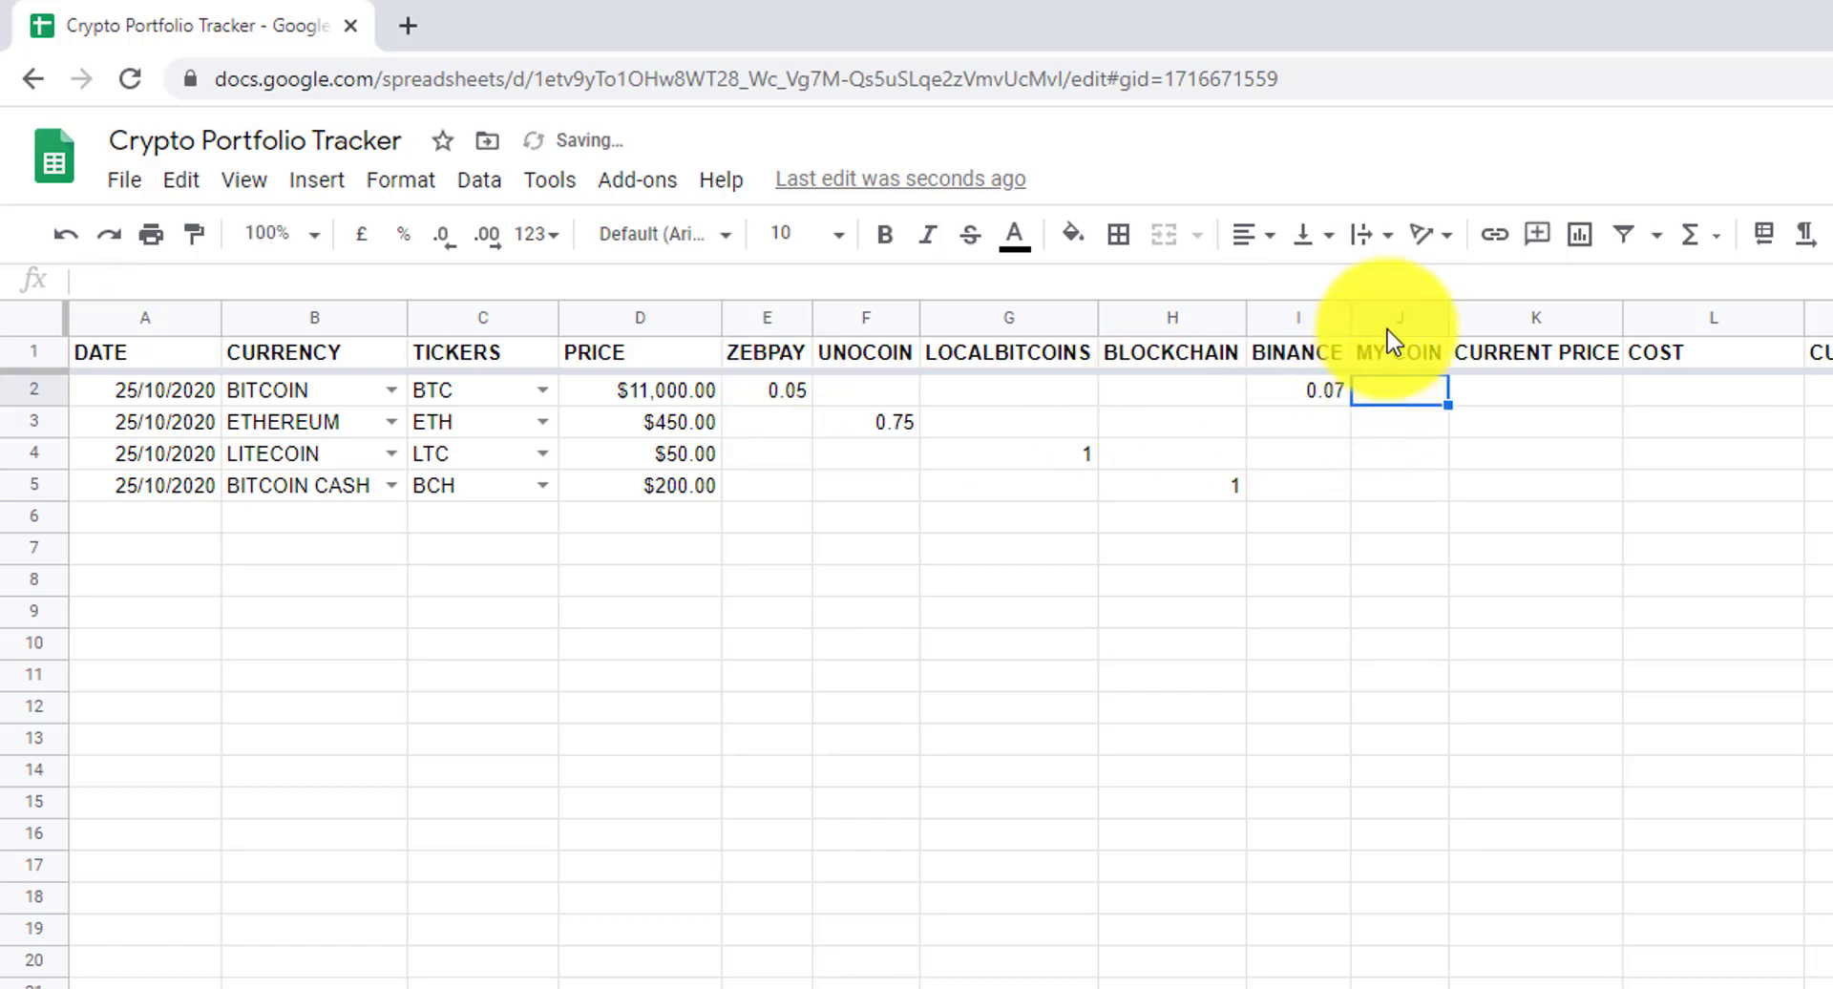
# Put =SUM(E2:I2) in J2 and fill it down to J5, giving 0.12, 0.75, 1, 1.
pyautogui.click(1386, 317)
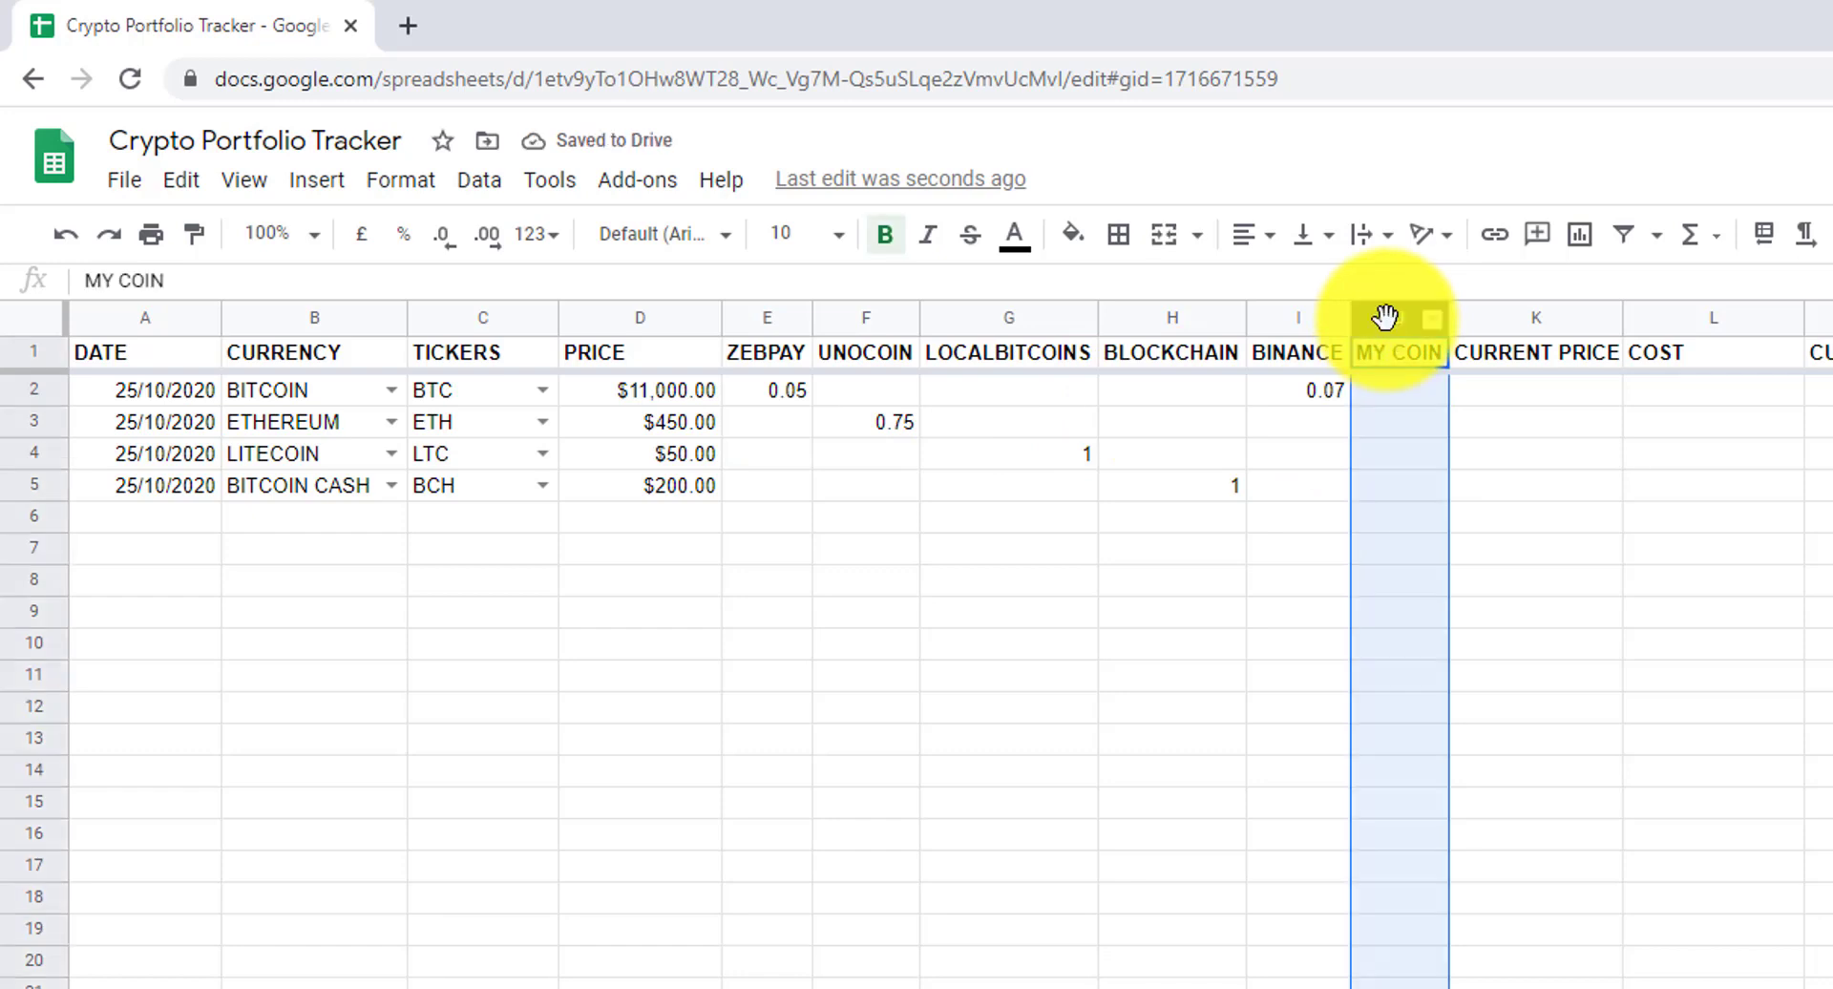
pyautogui.click(1402, 394)
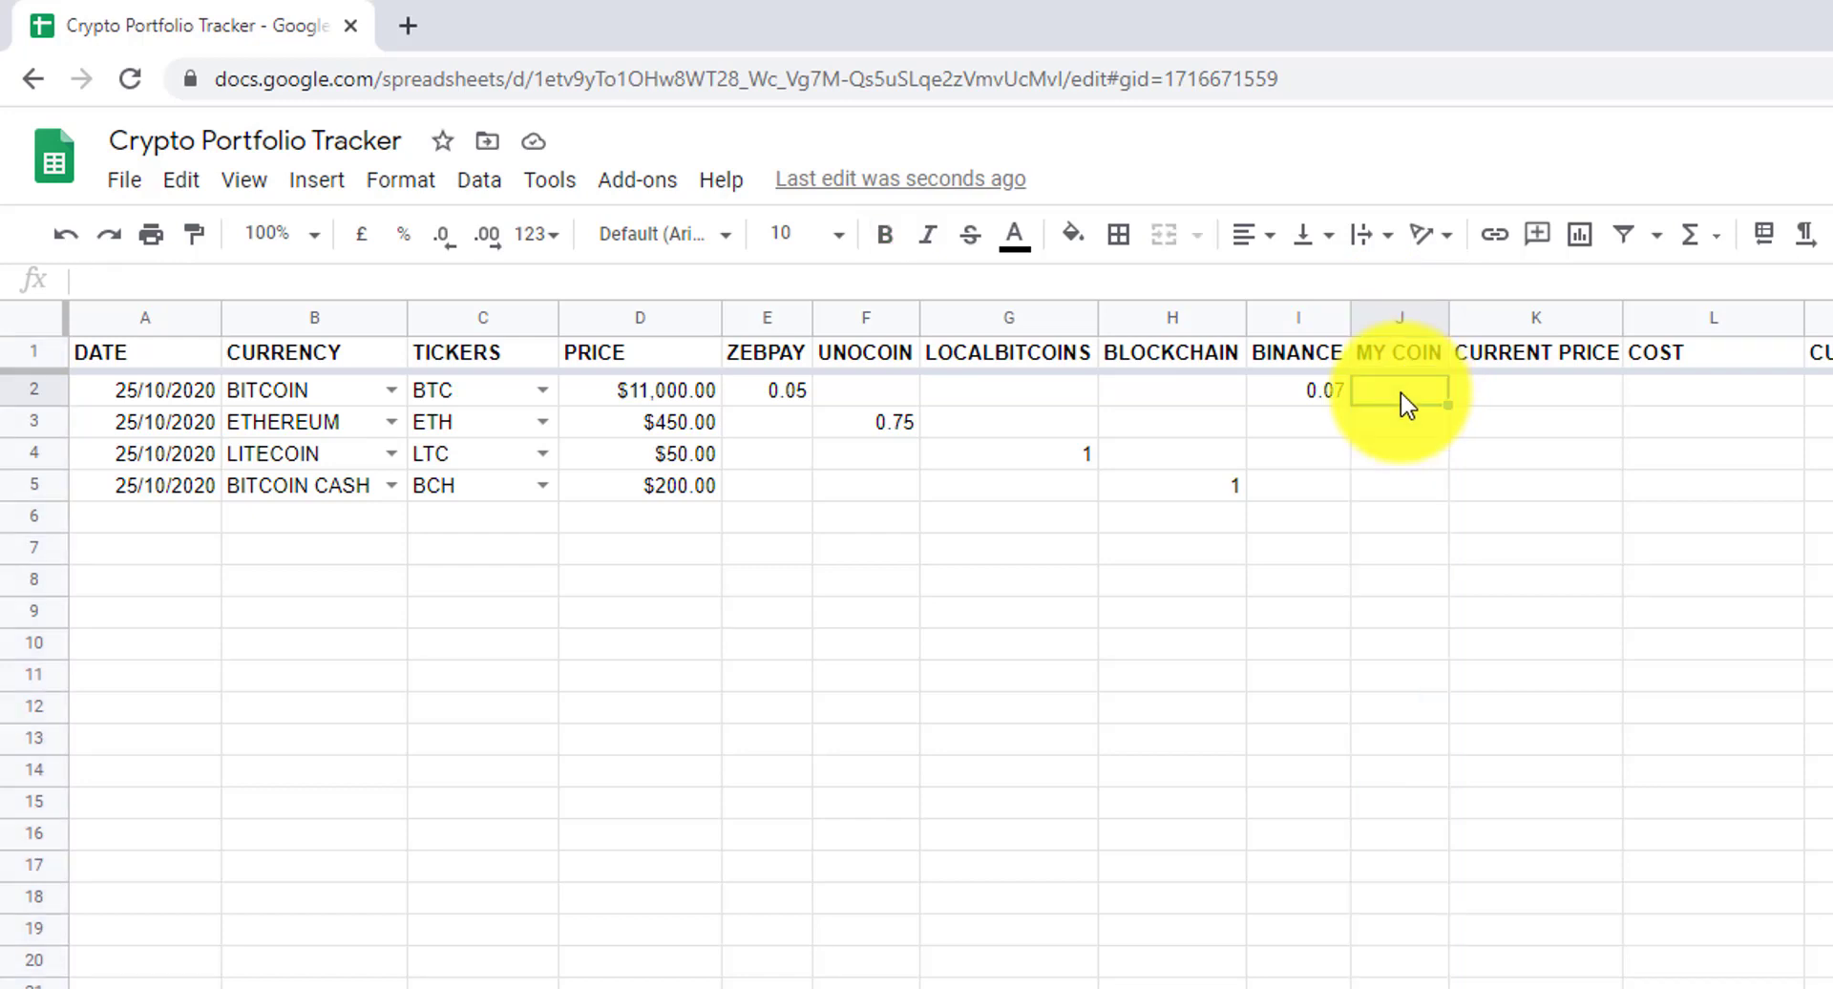
pyautogui.write('=')
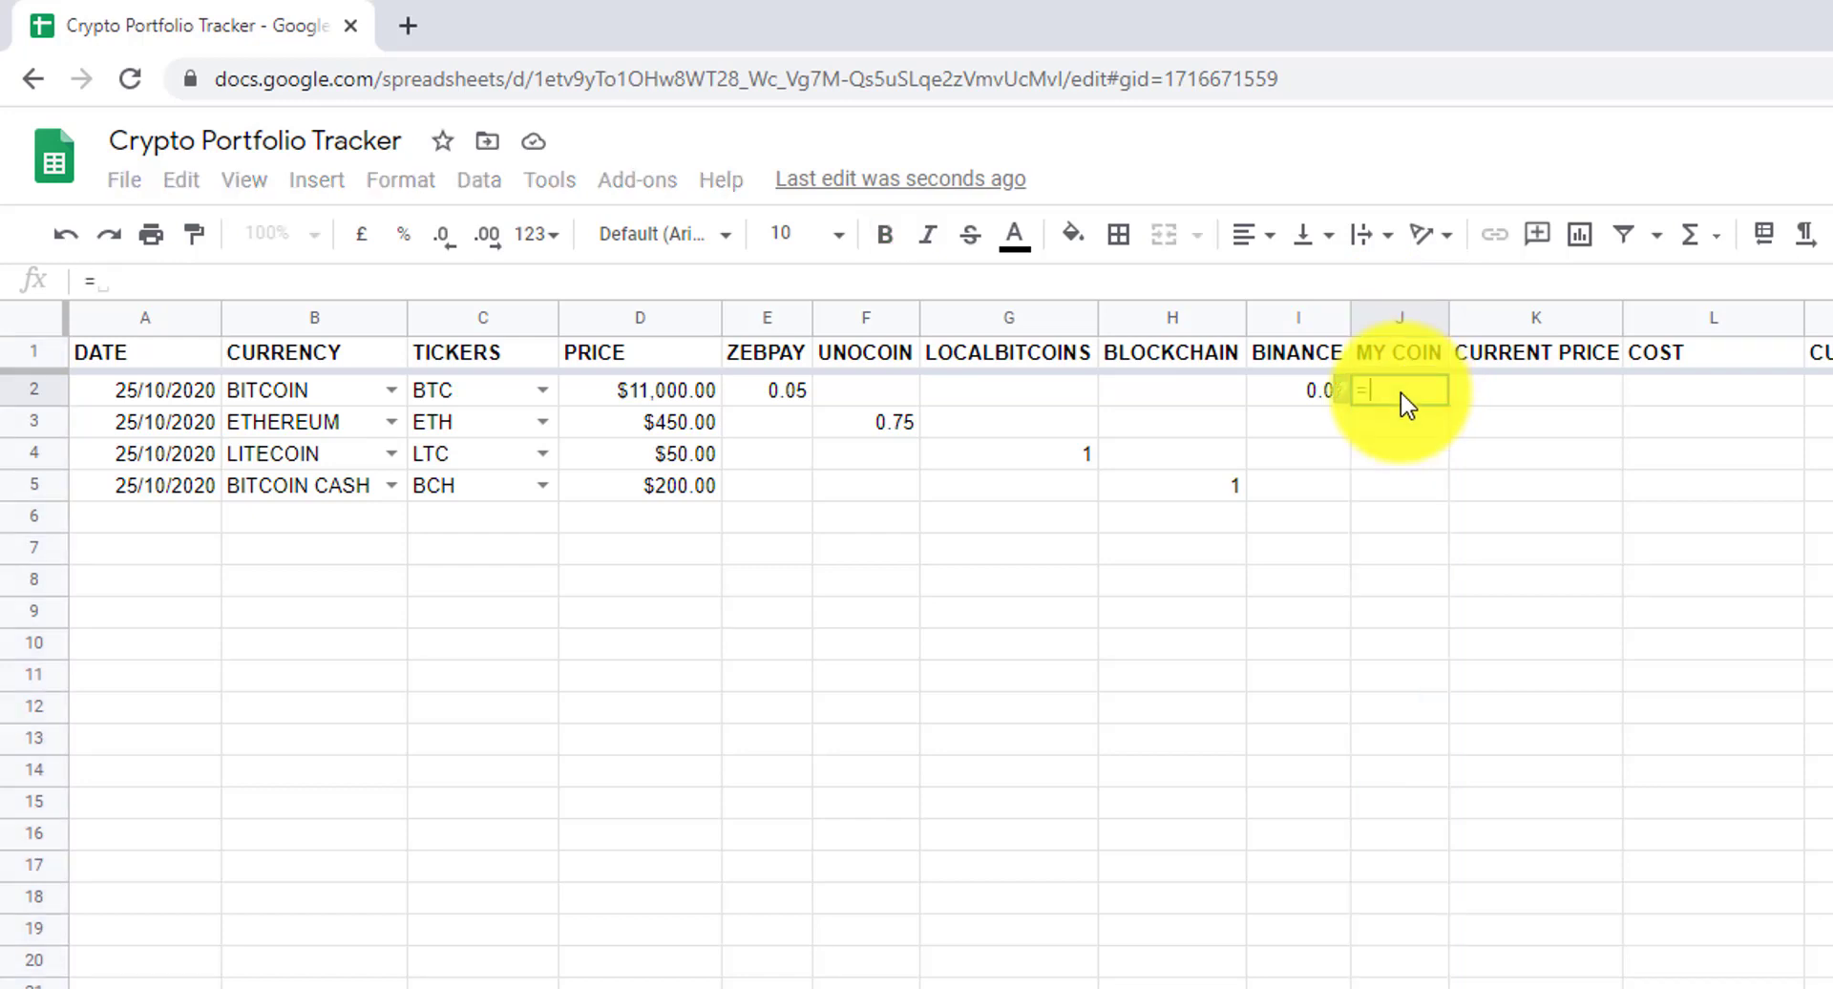
pyautogui.write('sum')
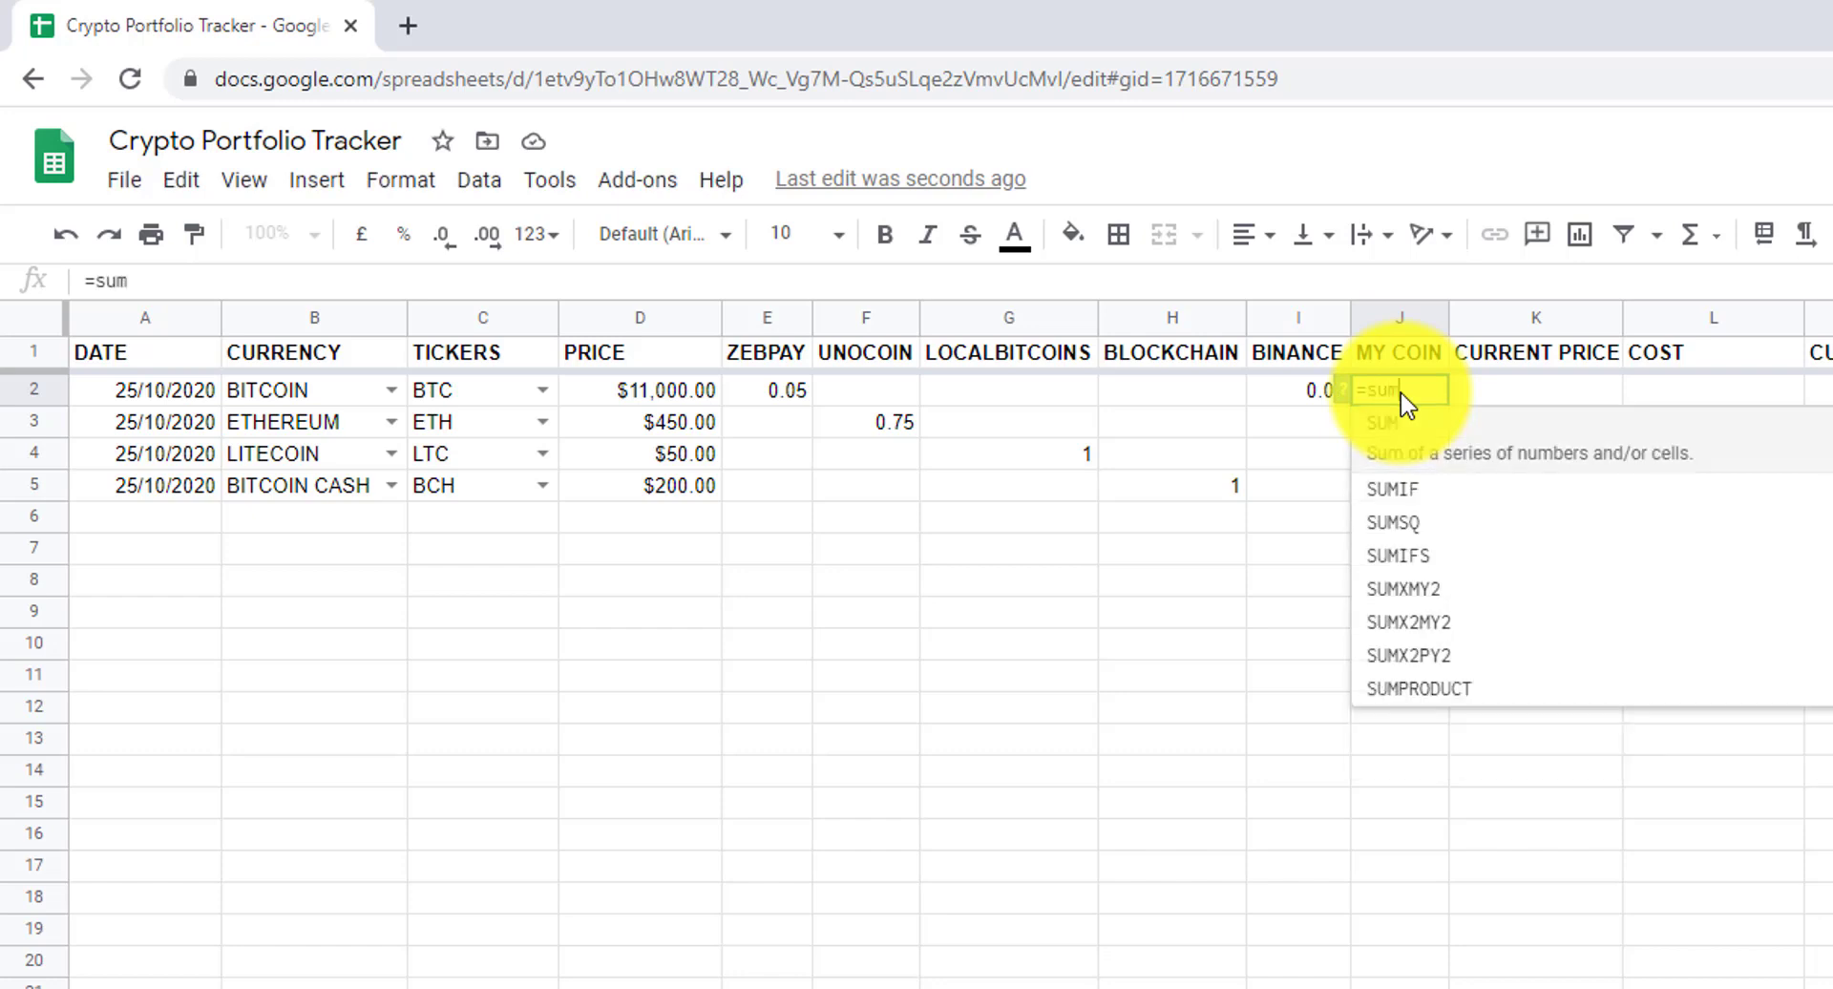
pyautogui.press('Tab')
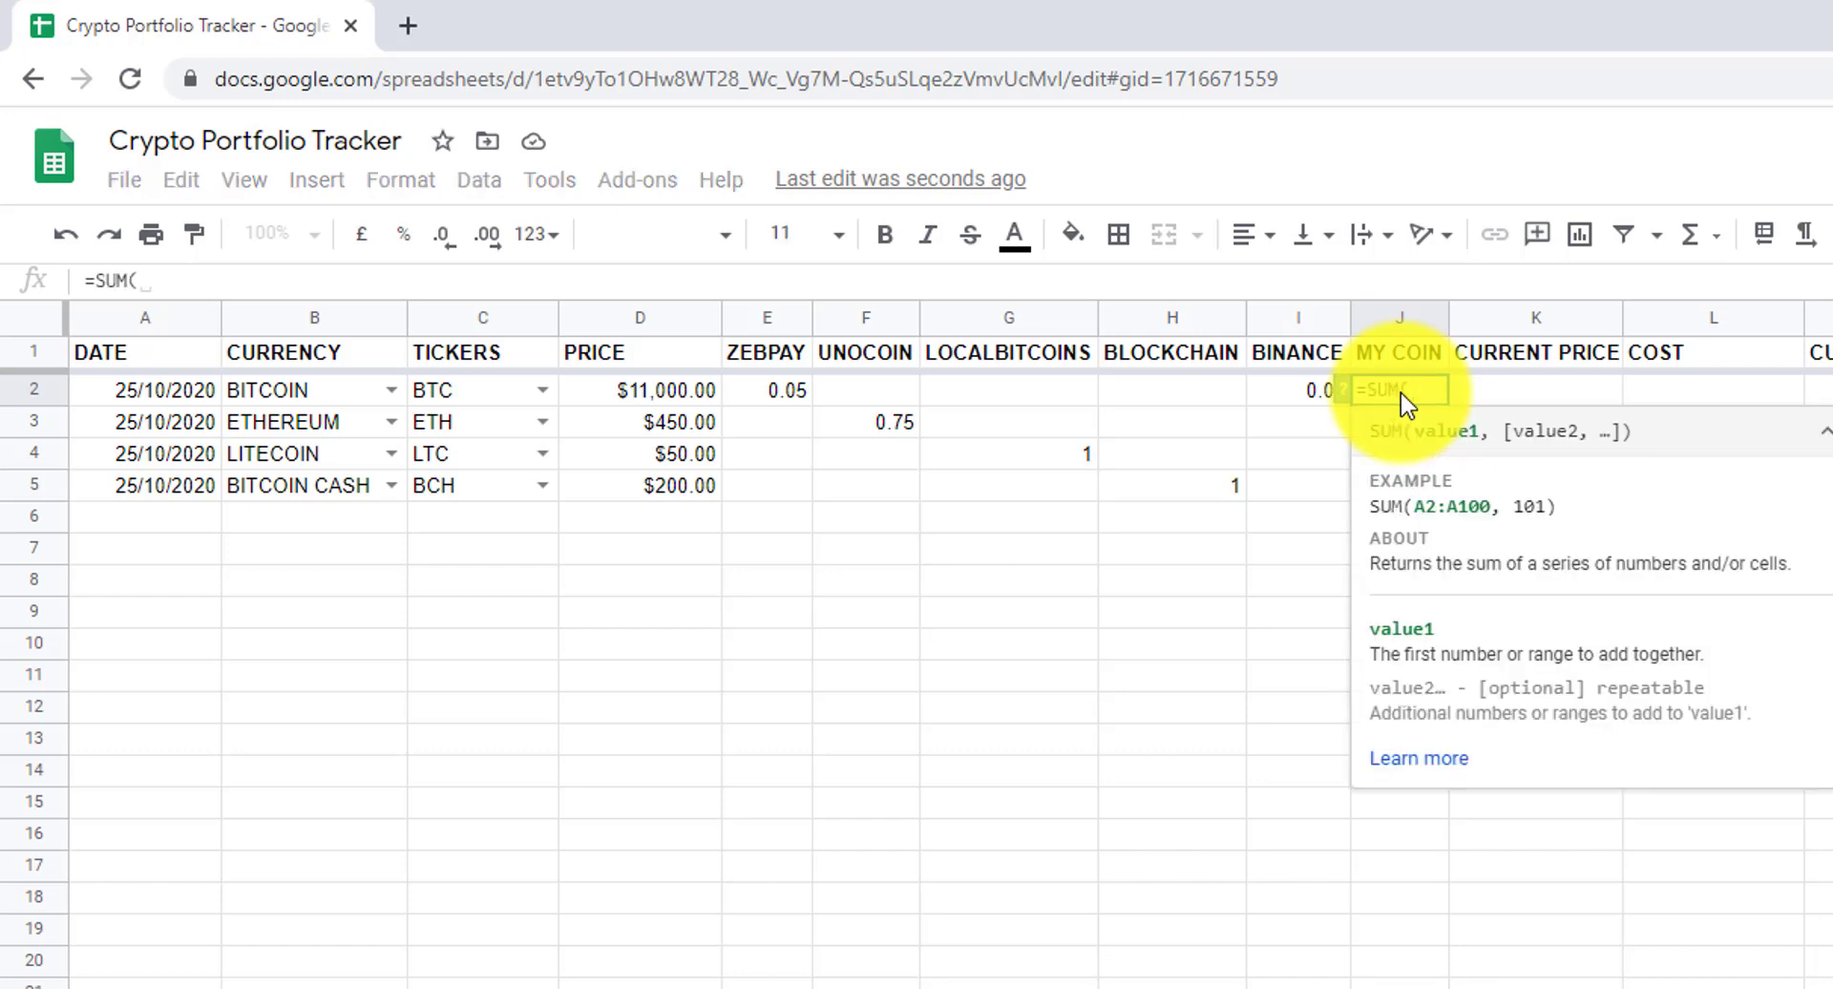
pyautogui.moveTo(770, 394); pyautogui.dragTo(1292, 414)
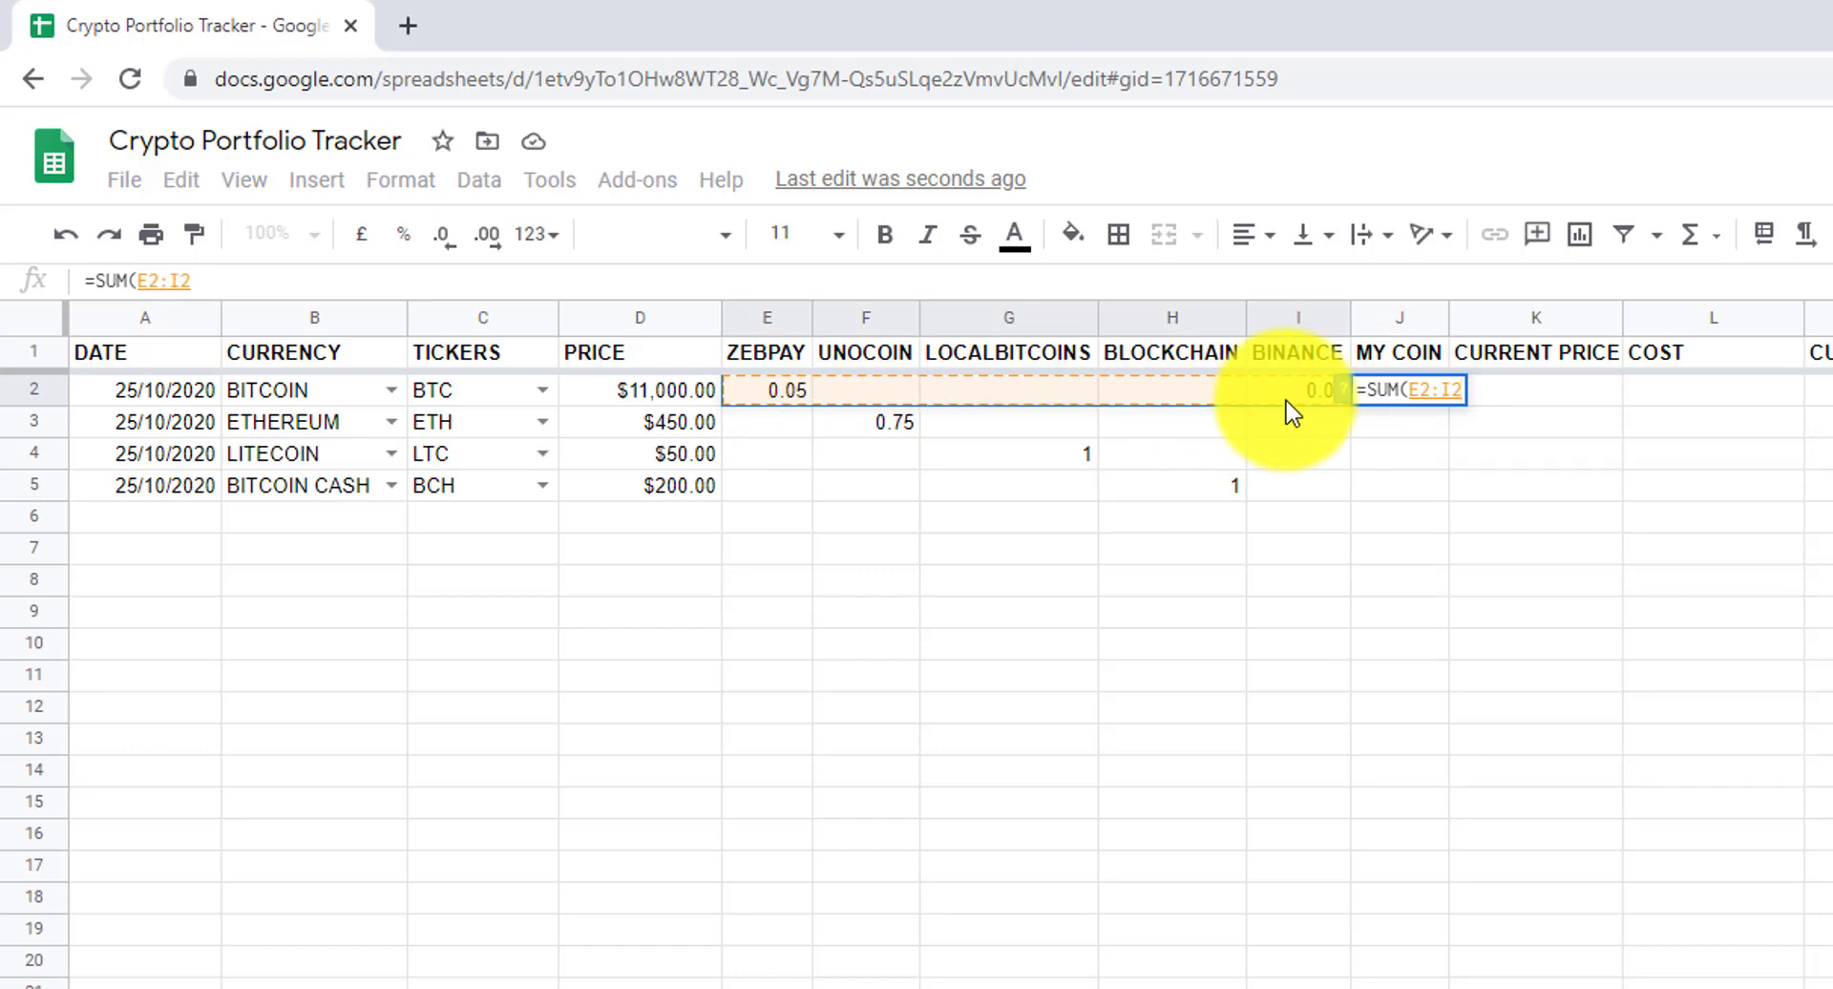
pyautogui.press('Return')
pyautogui.click(1401, 393)
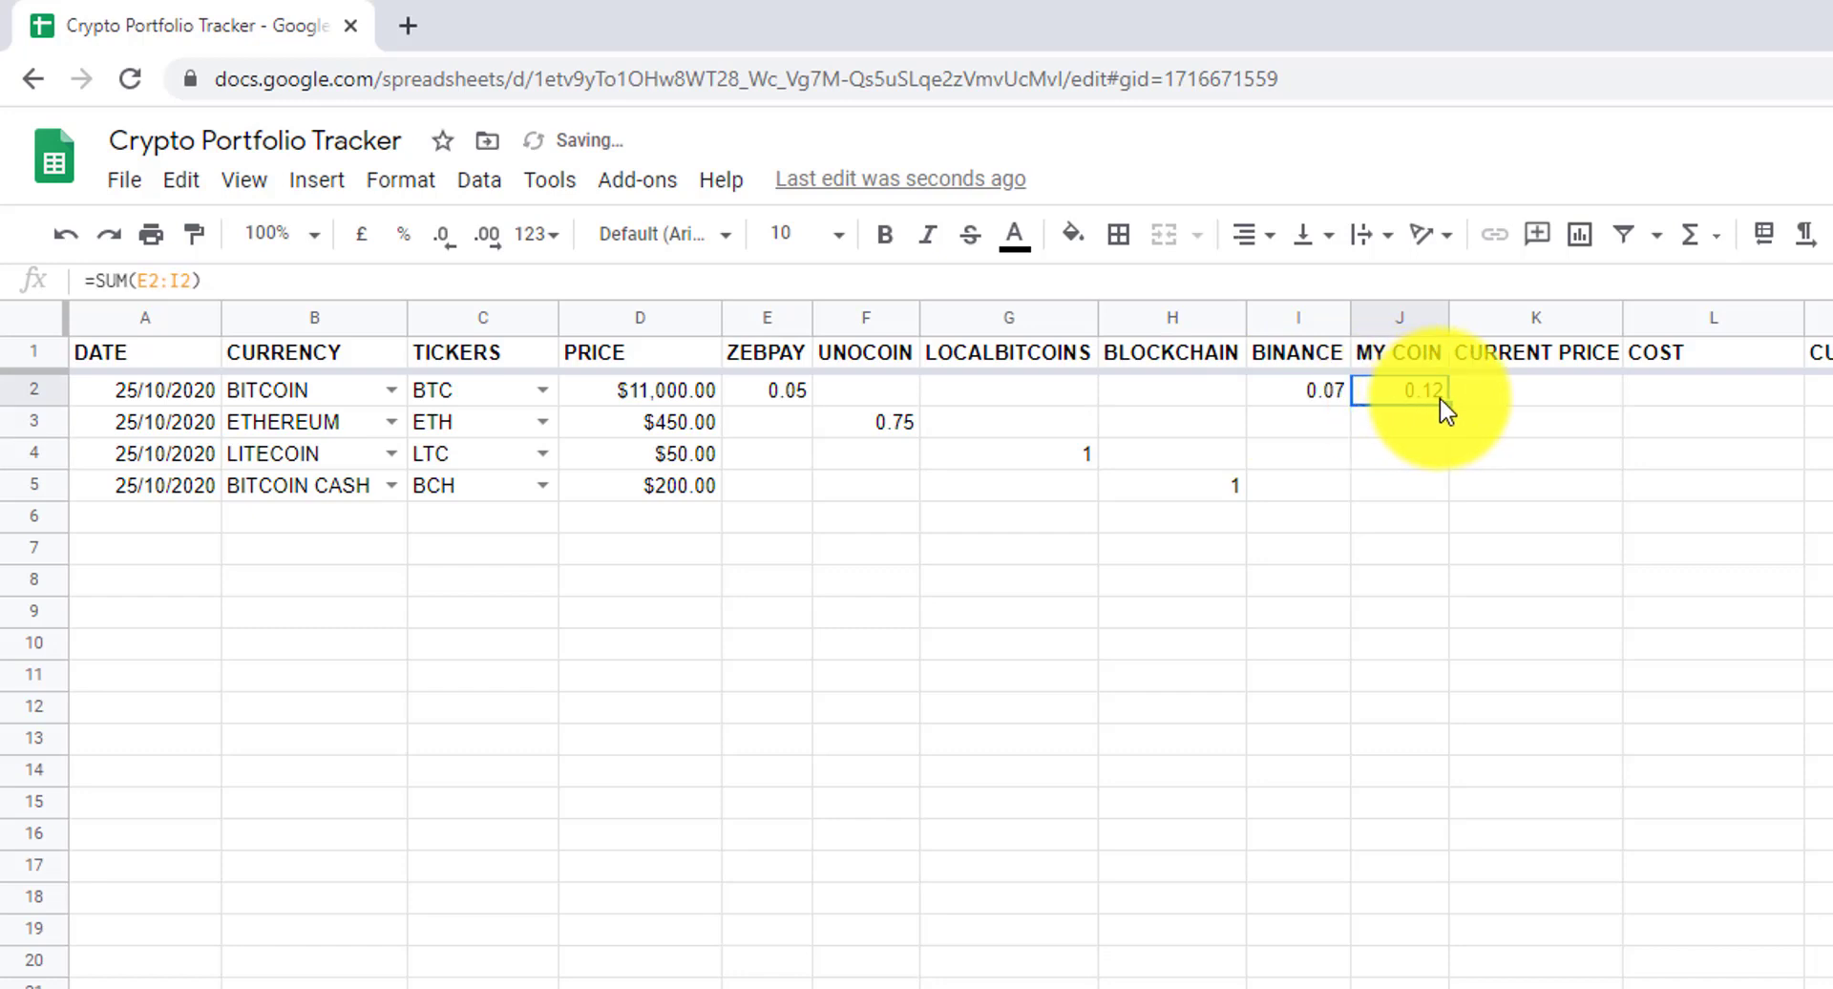
pyautogui.moveTo(1447, 401); pyautogui.dragTo(1428, 504)
# Enter =GOOGLEFINANCE("CURRENCY:"&C2&"USD") in K2 to get Bitcoin's live price of $13,152.30.
pyautogui.click(1554, 320)
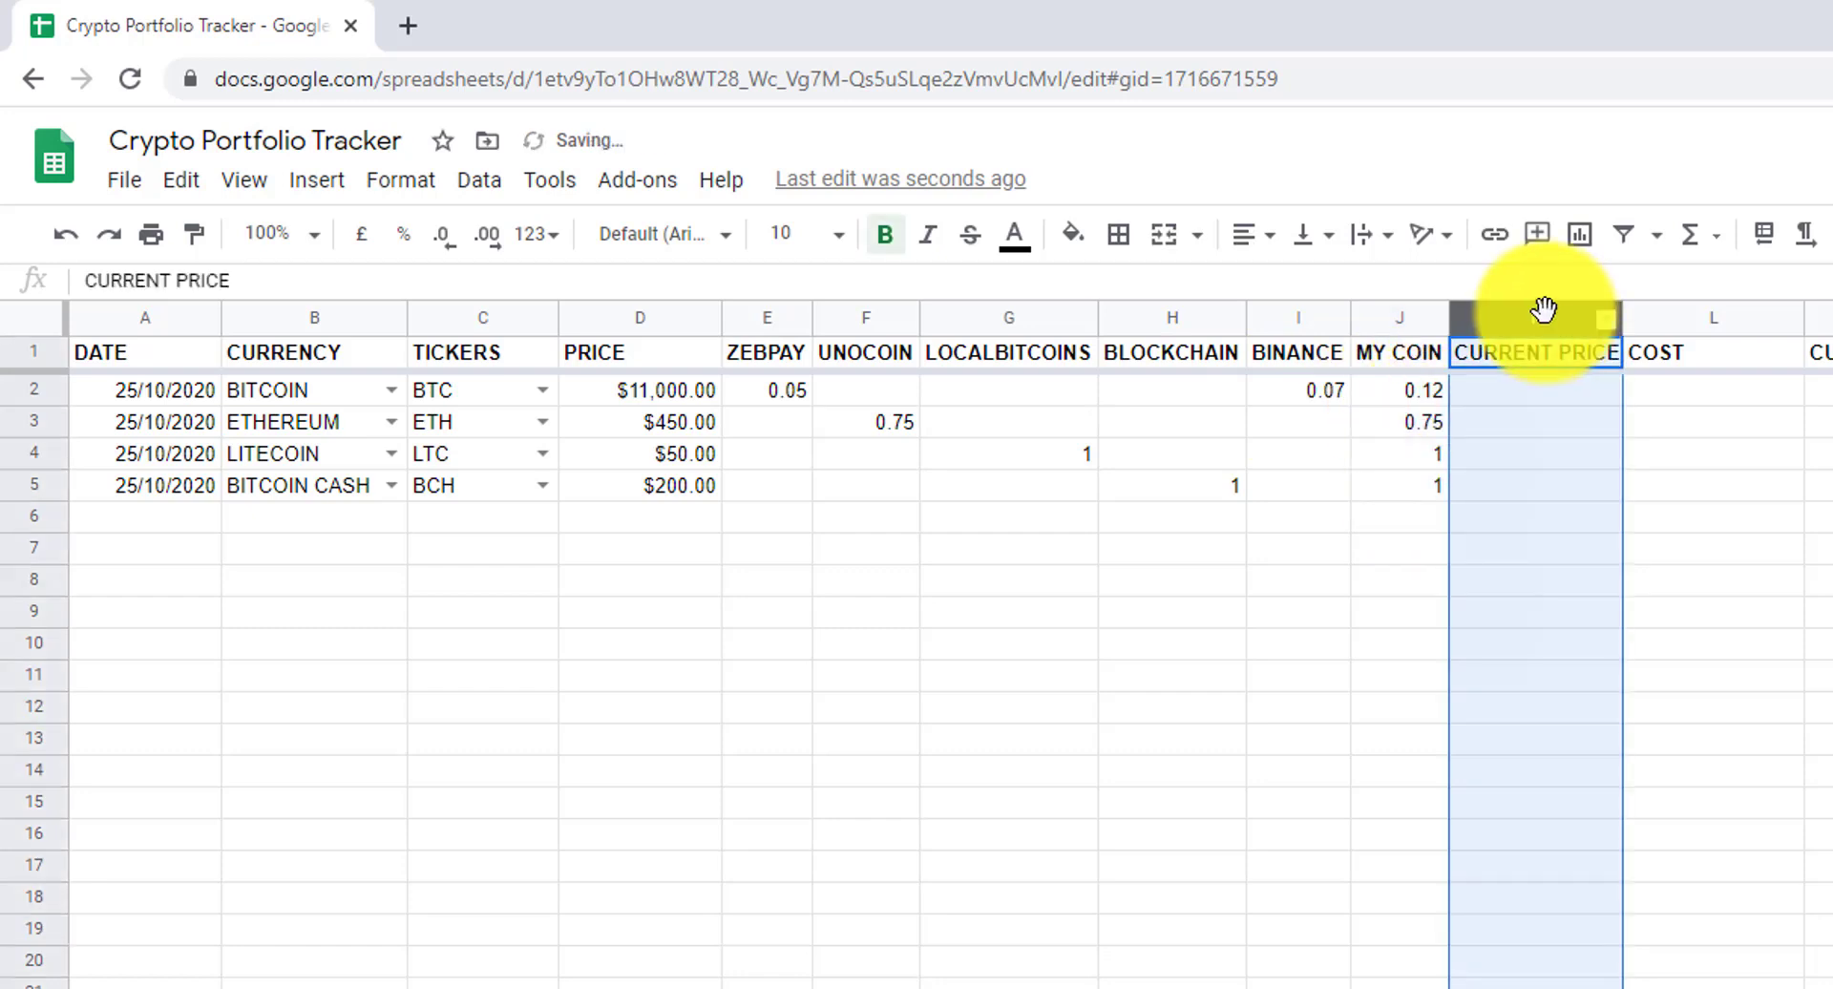
pyautogui.click(1539, 401)
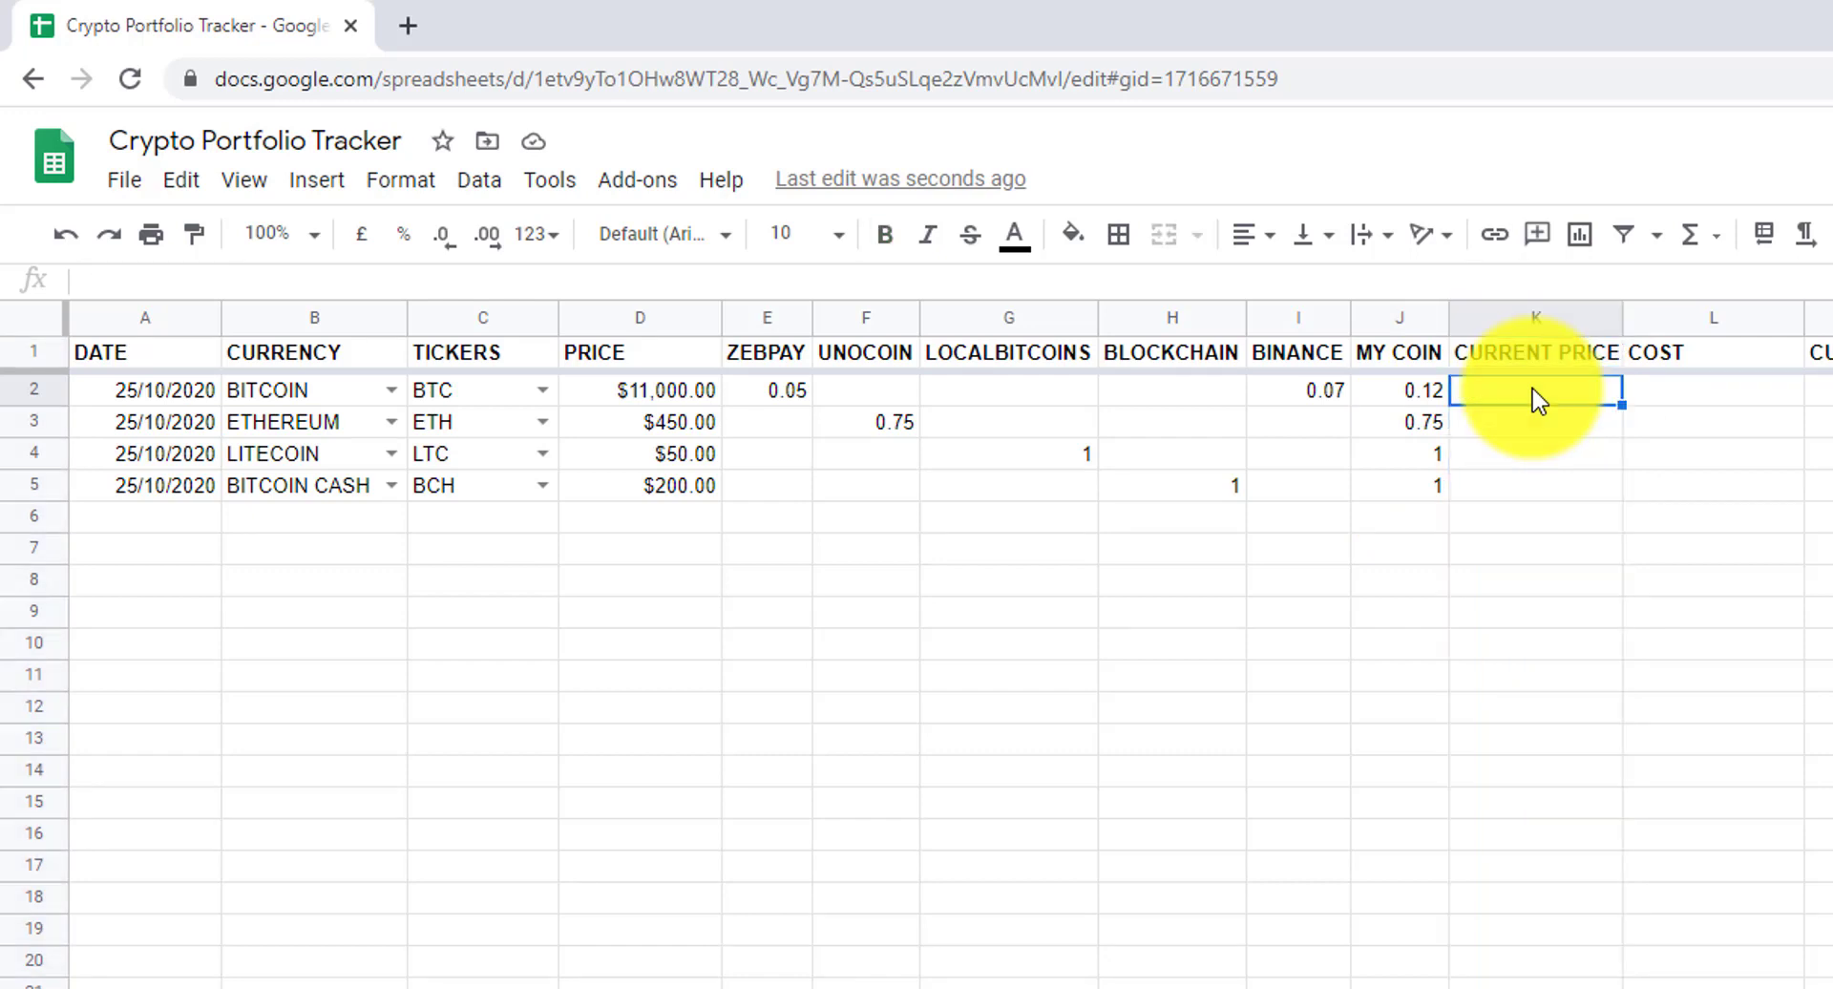
pyautogui.write('=')
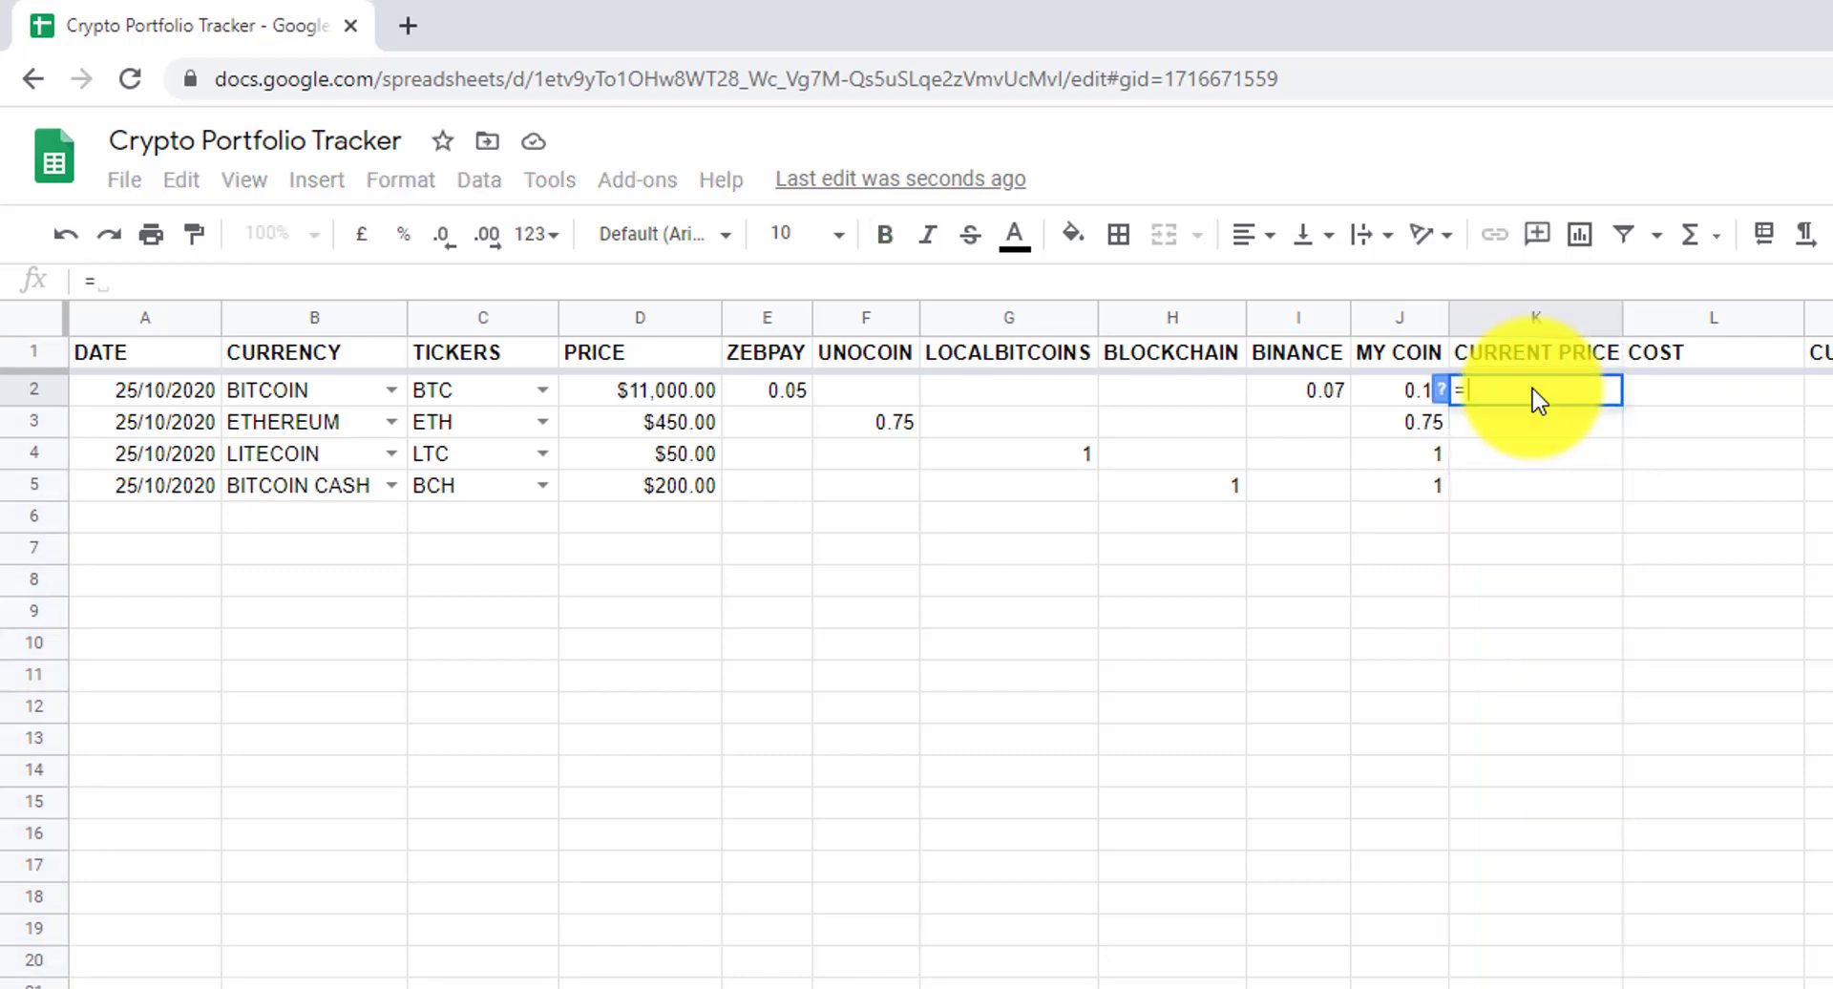
pyautogui.write('google')
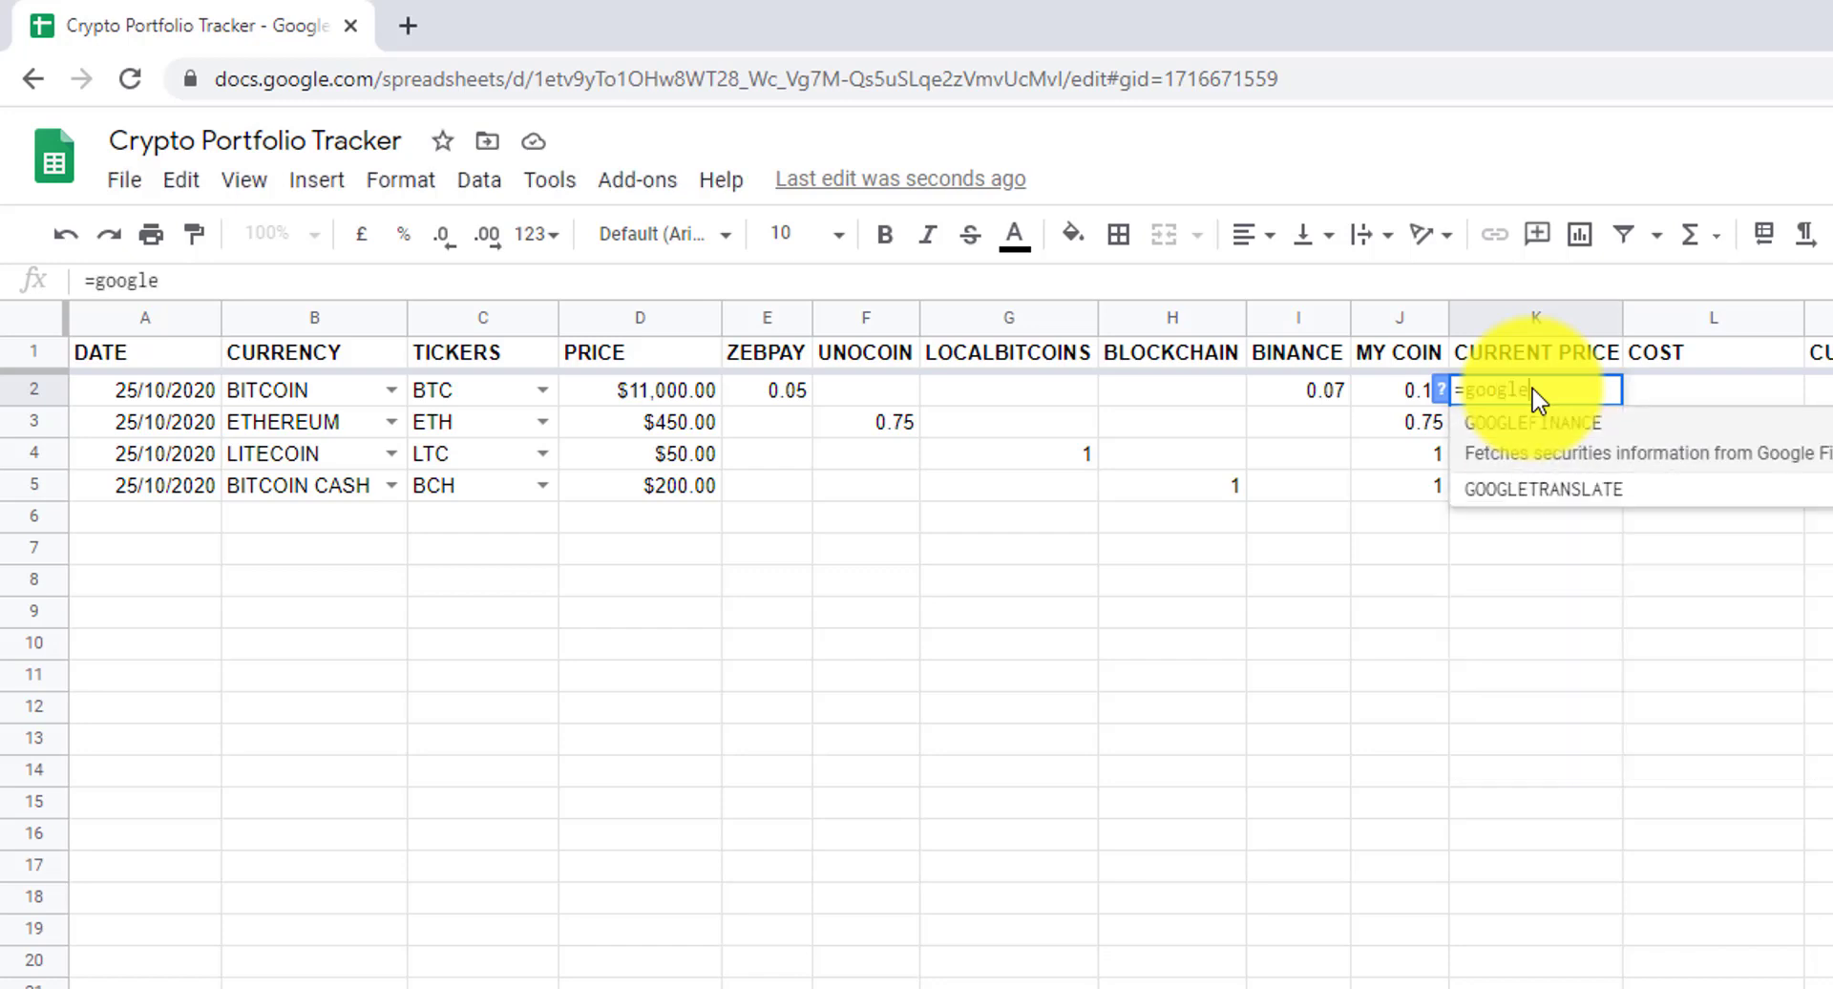
pyautogui.press('Tab')
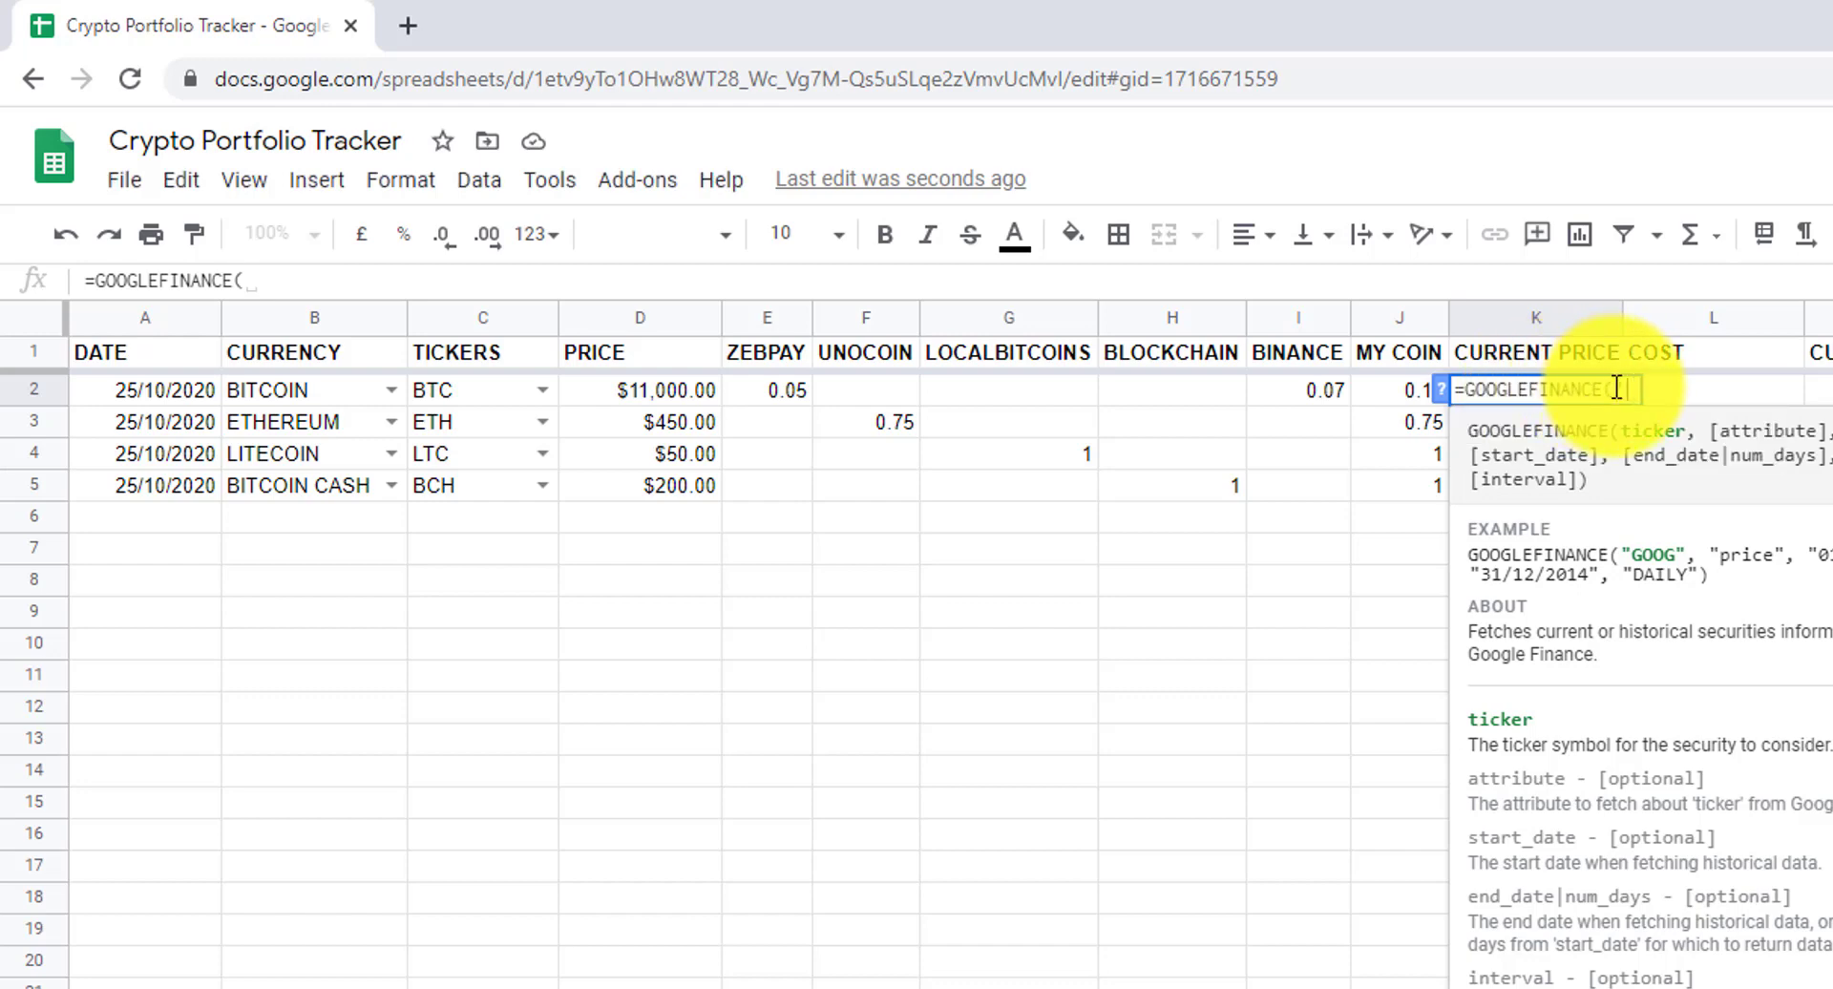
pyautogui.write('"CURRENCY')
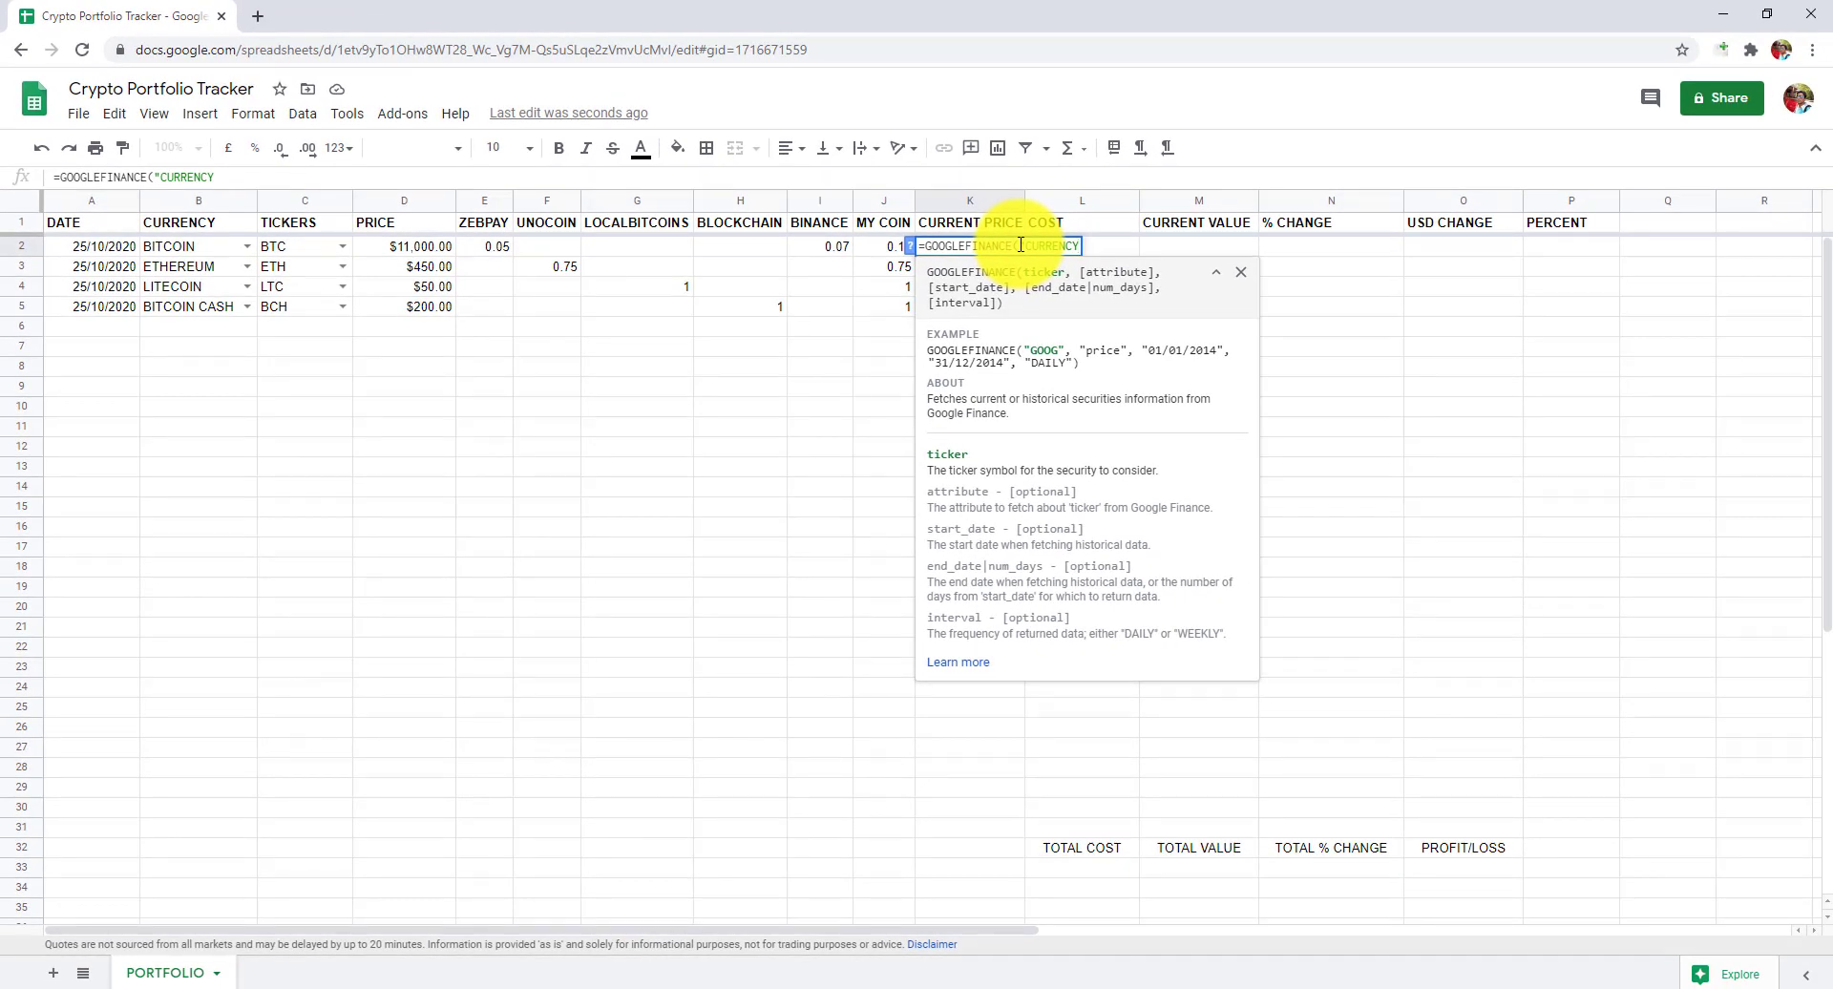
pyautogui.write(':"')
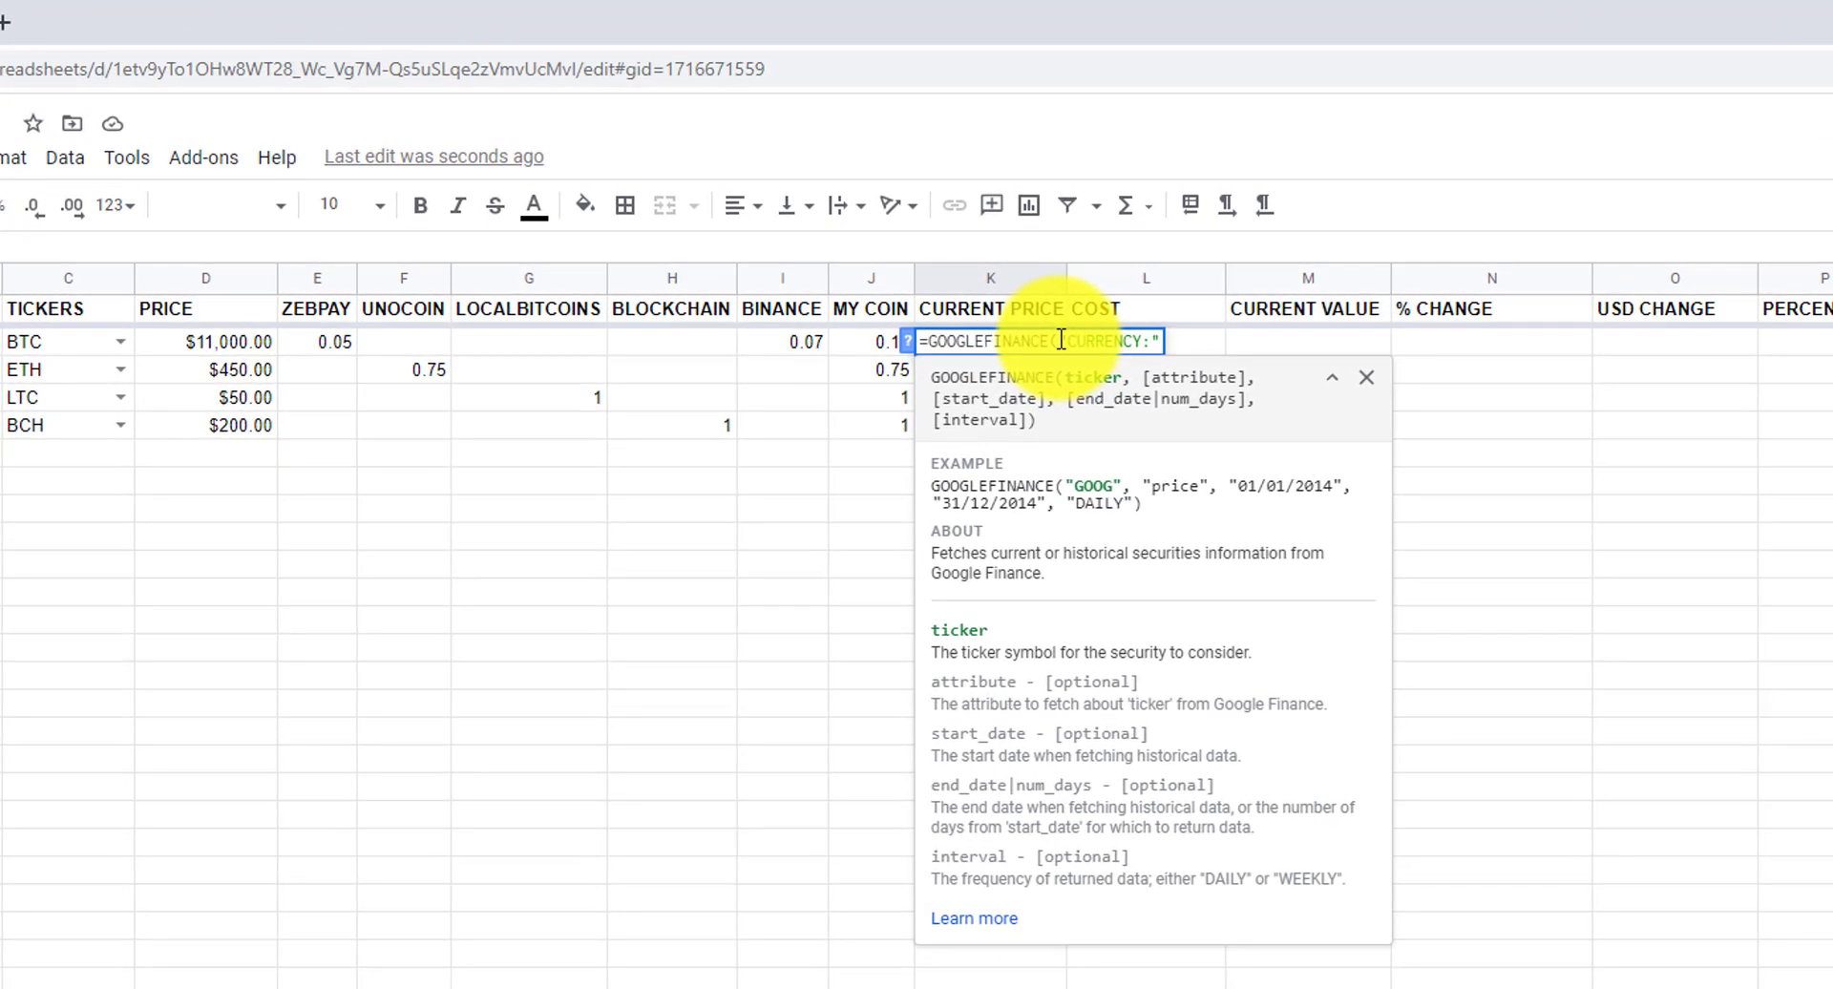
pyautogui.write('&')
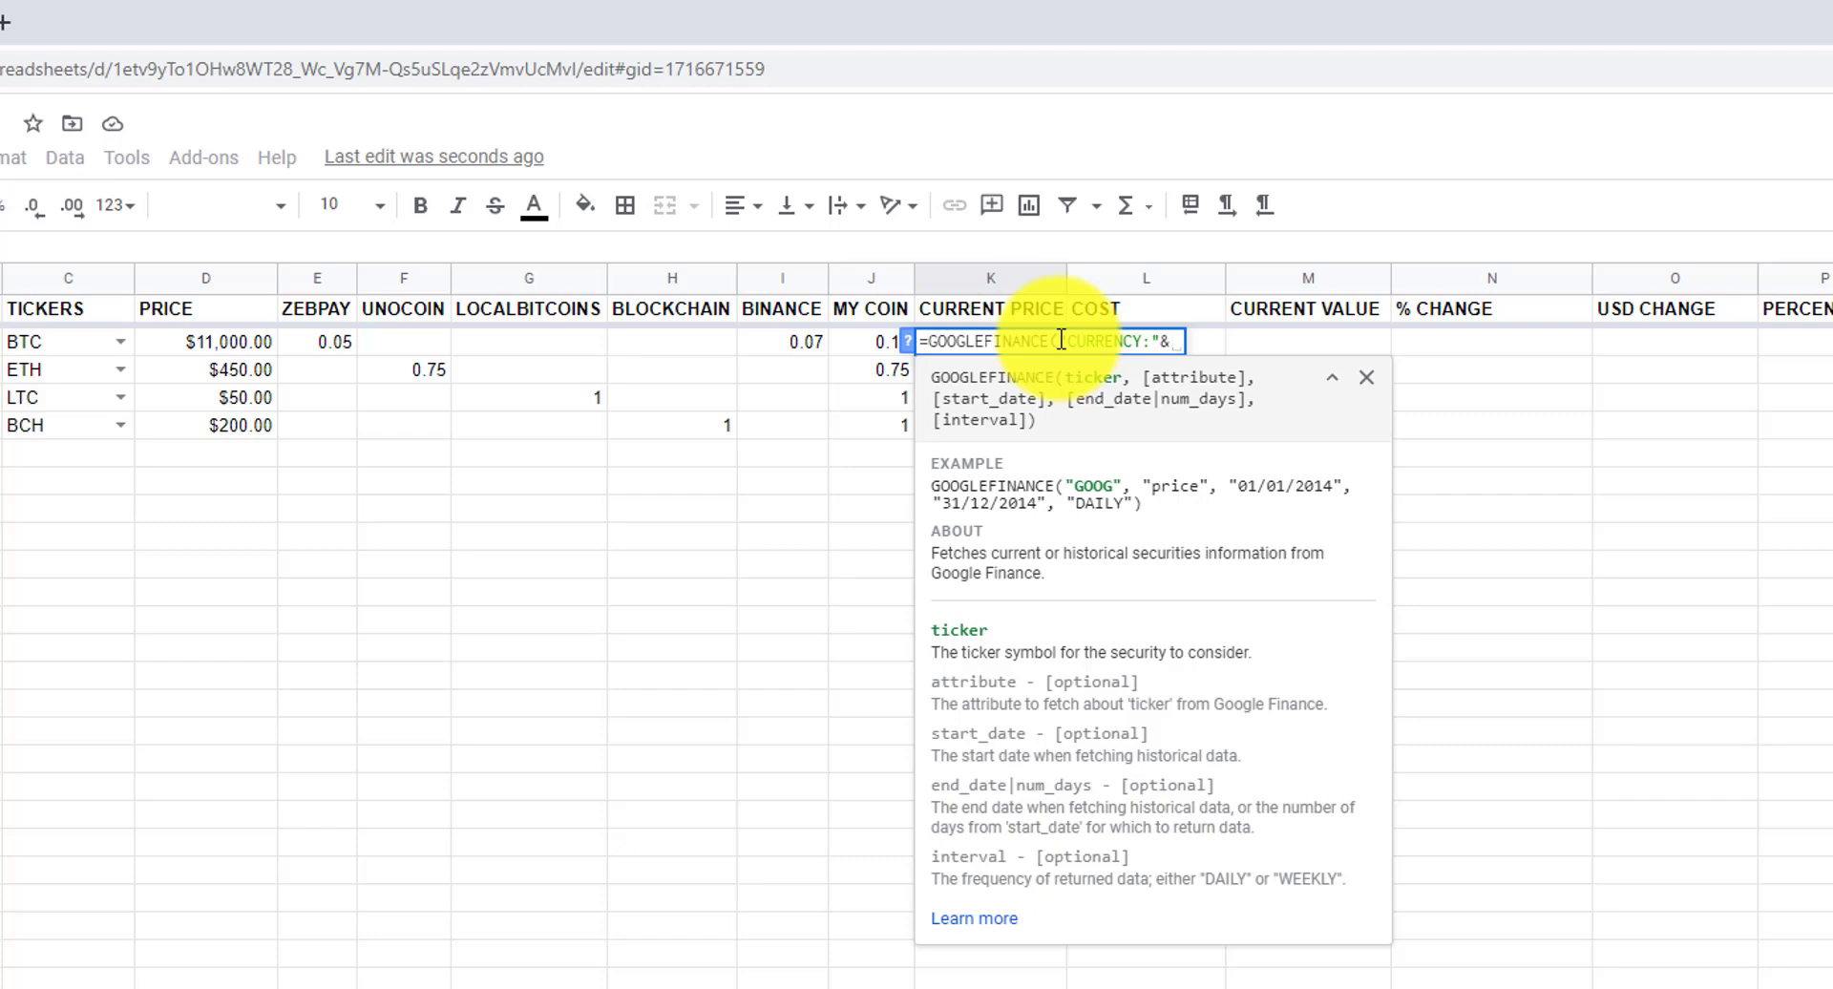
pyautogui.click(50, 342)
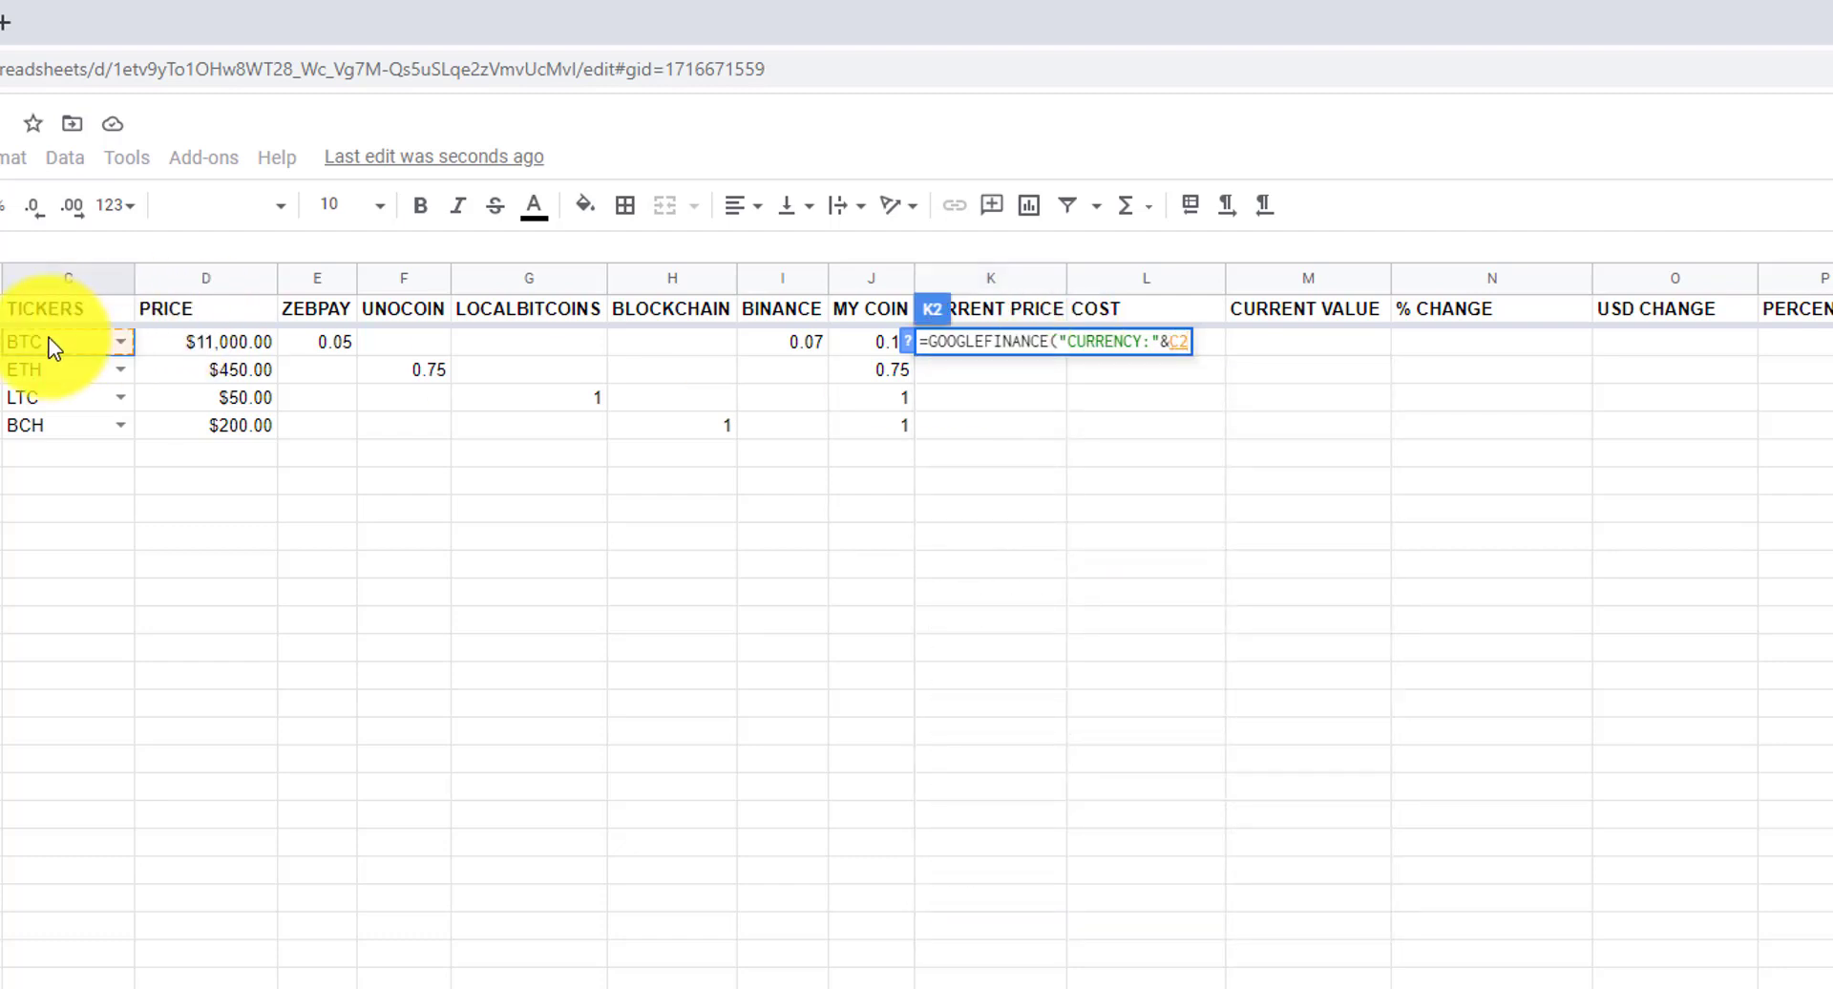
pyautogui.write('&')
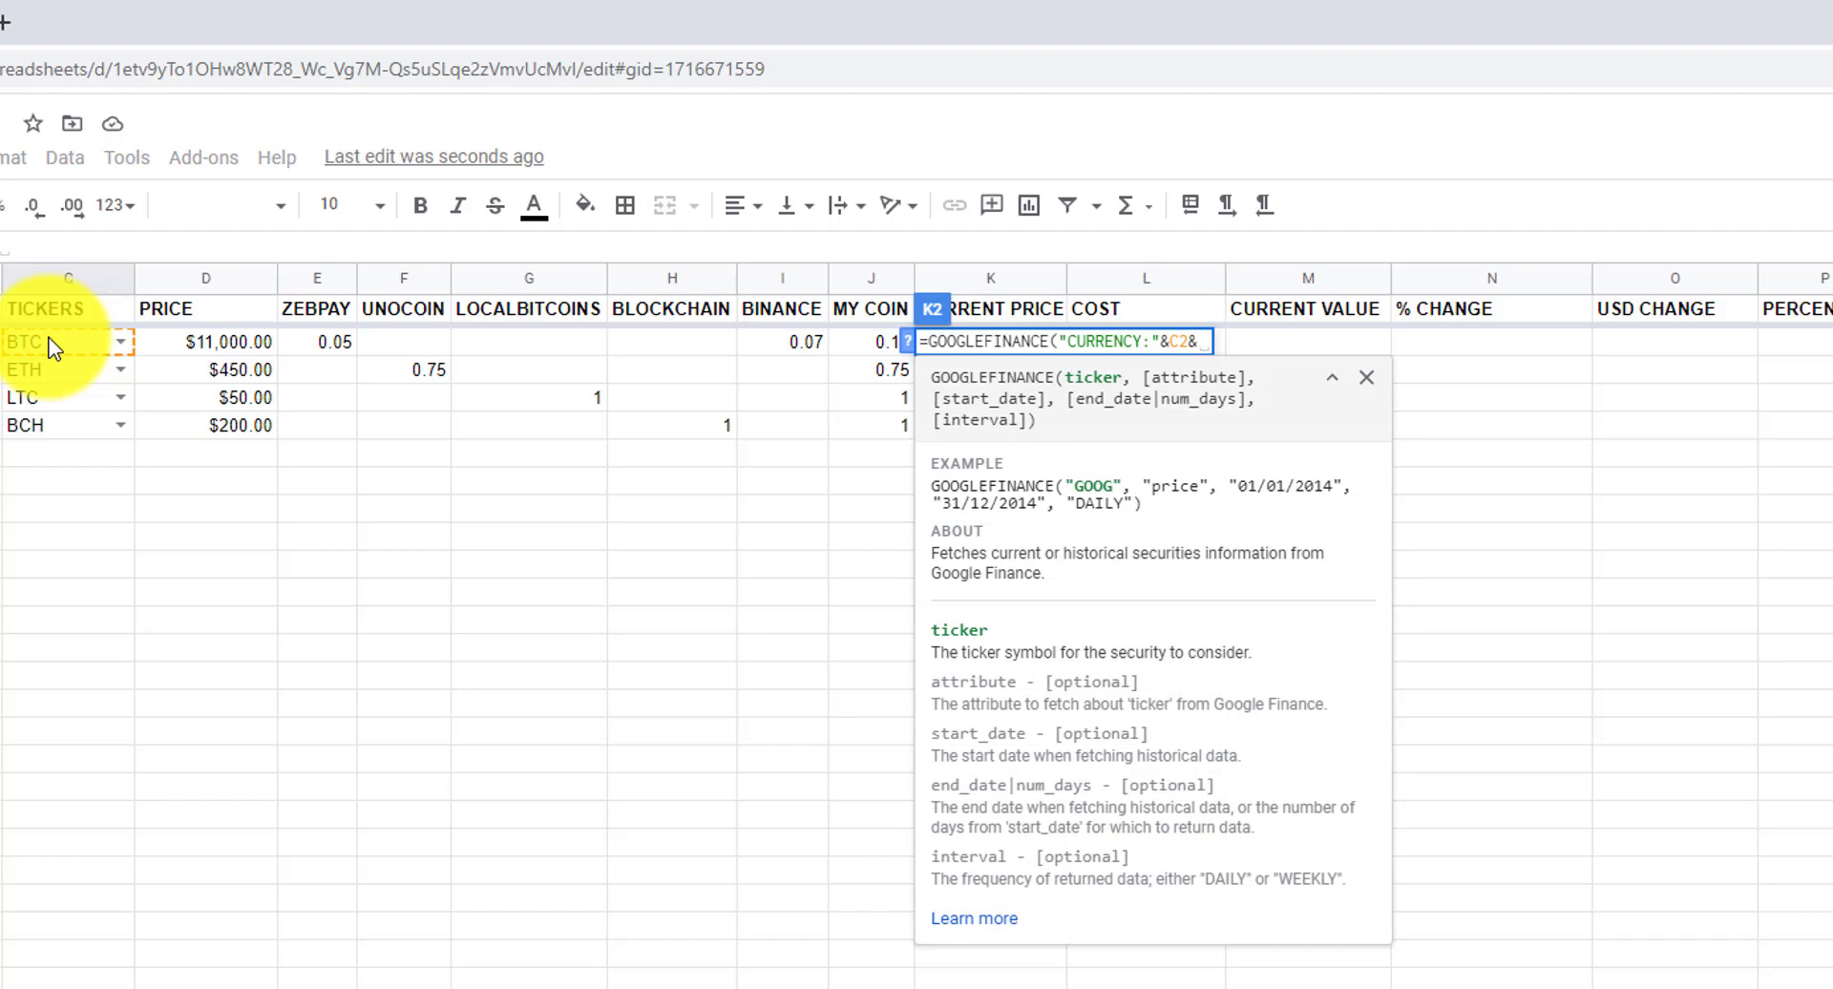
pyautogui.write('"')
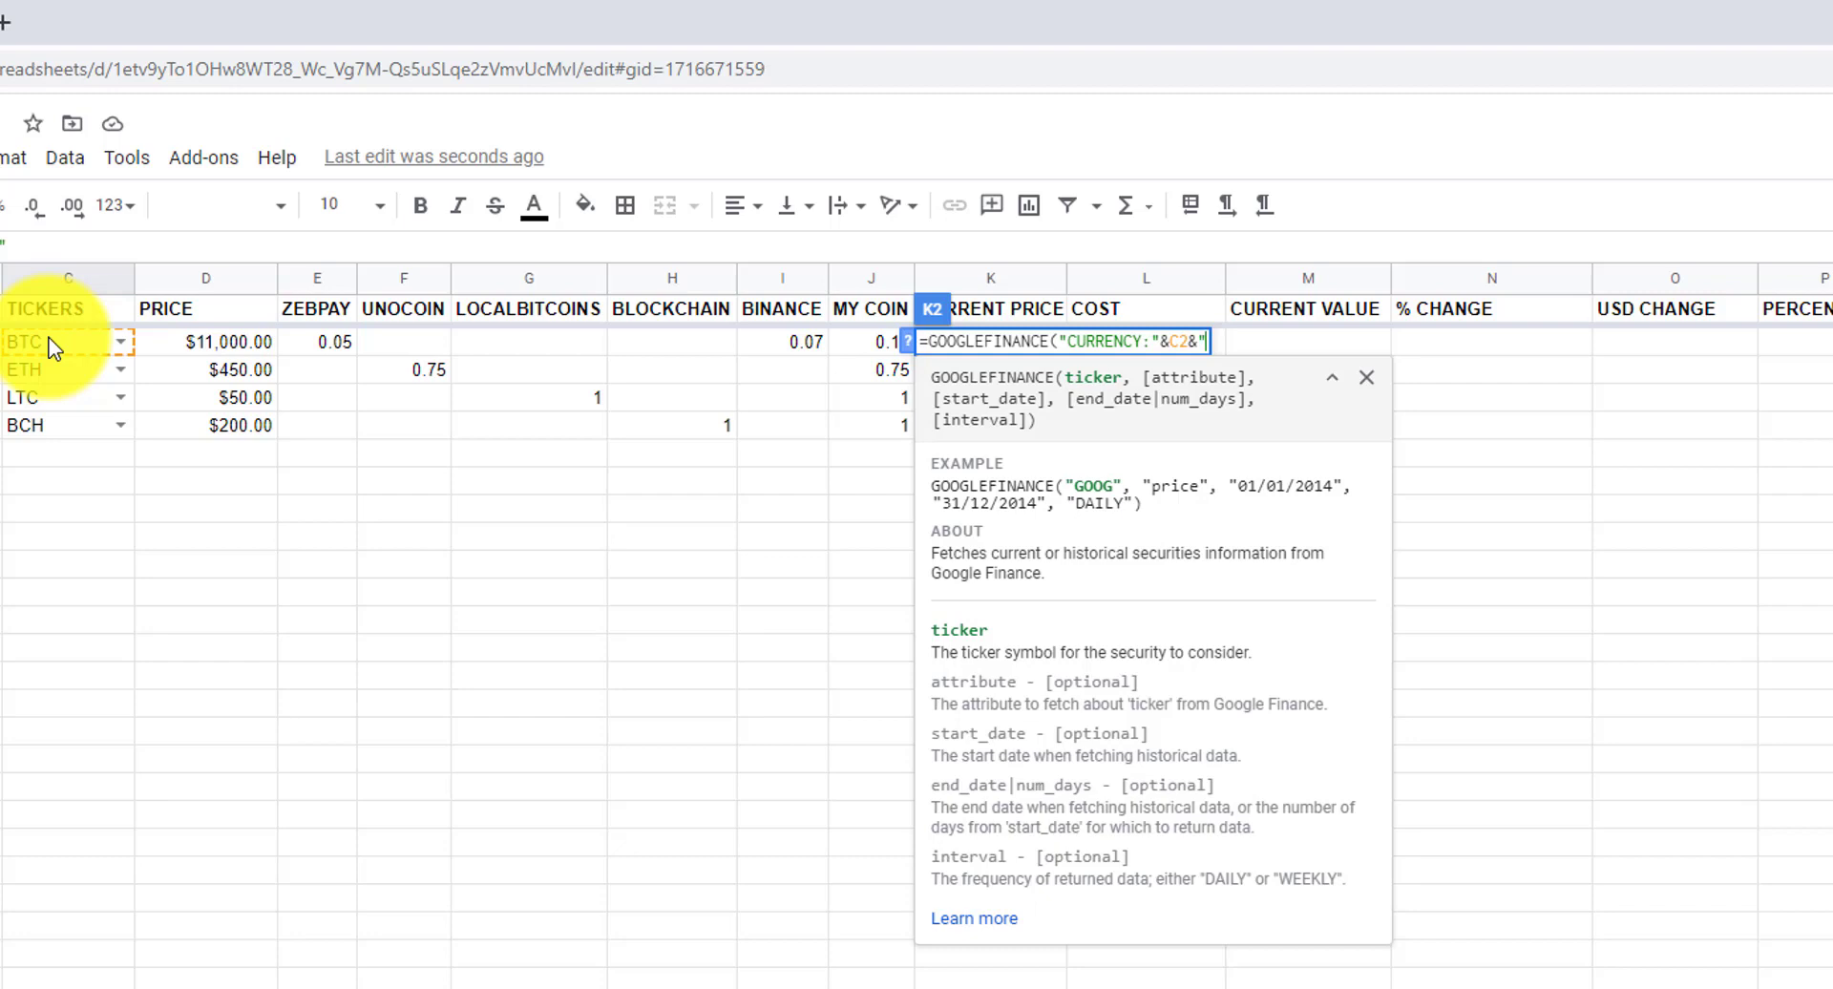
pyautogui.write('USD")')
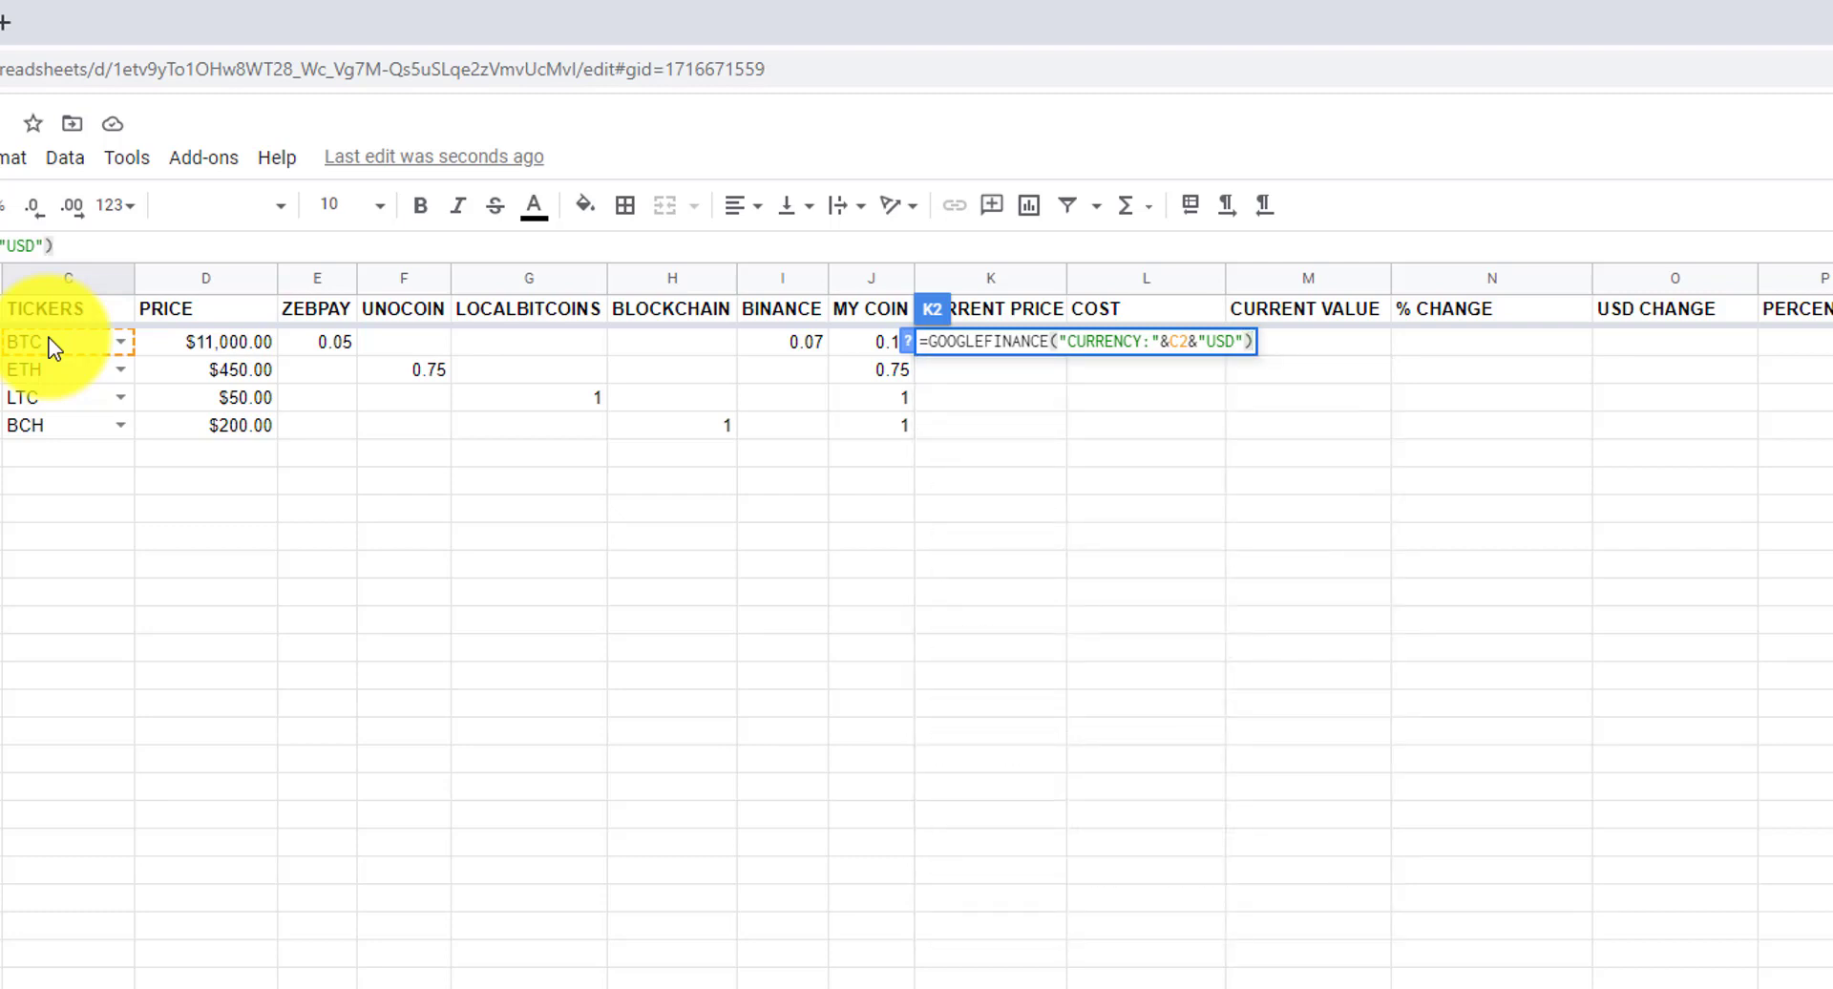
pyautogui.press('Return')
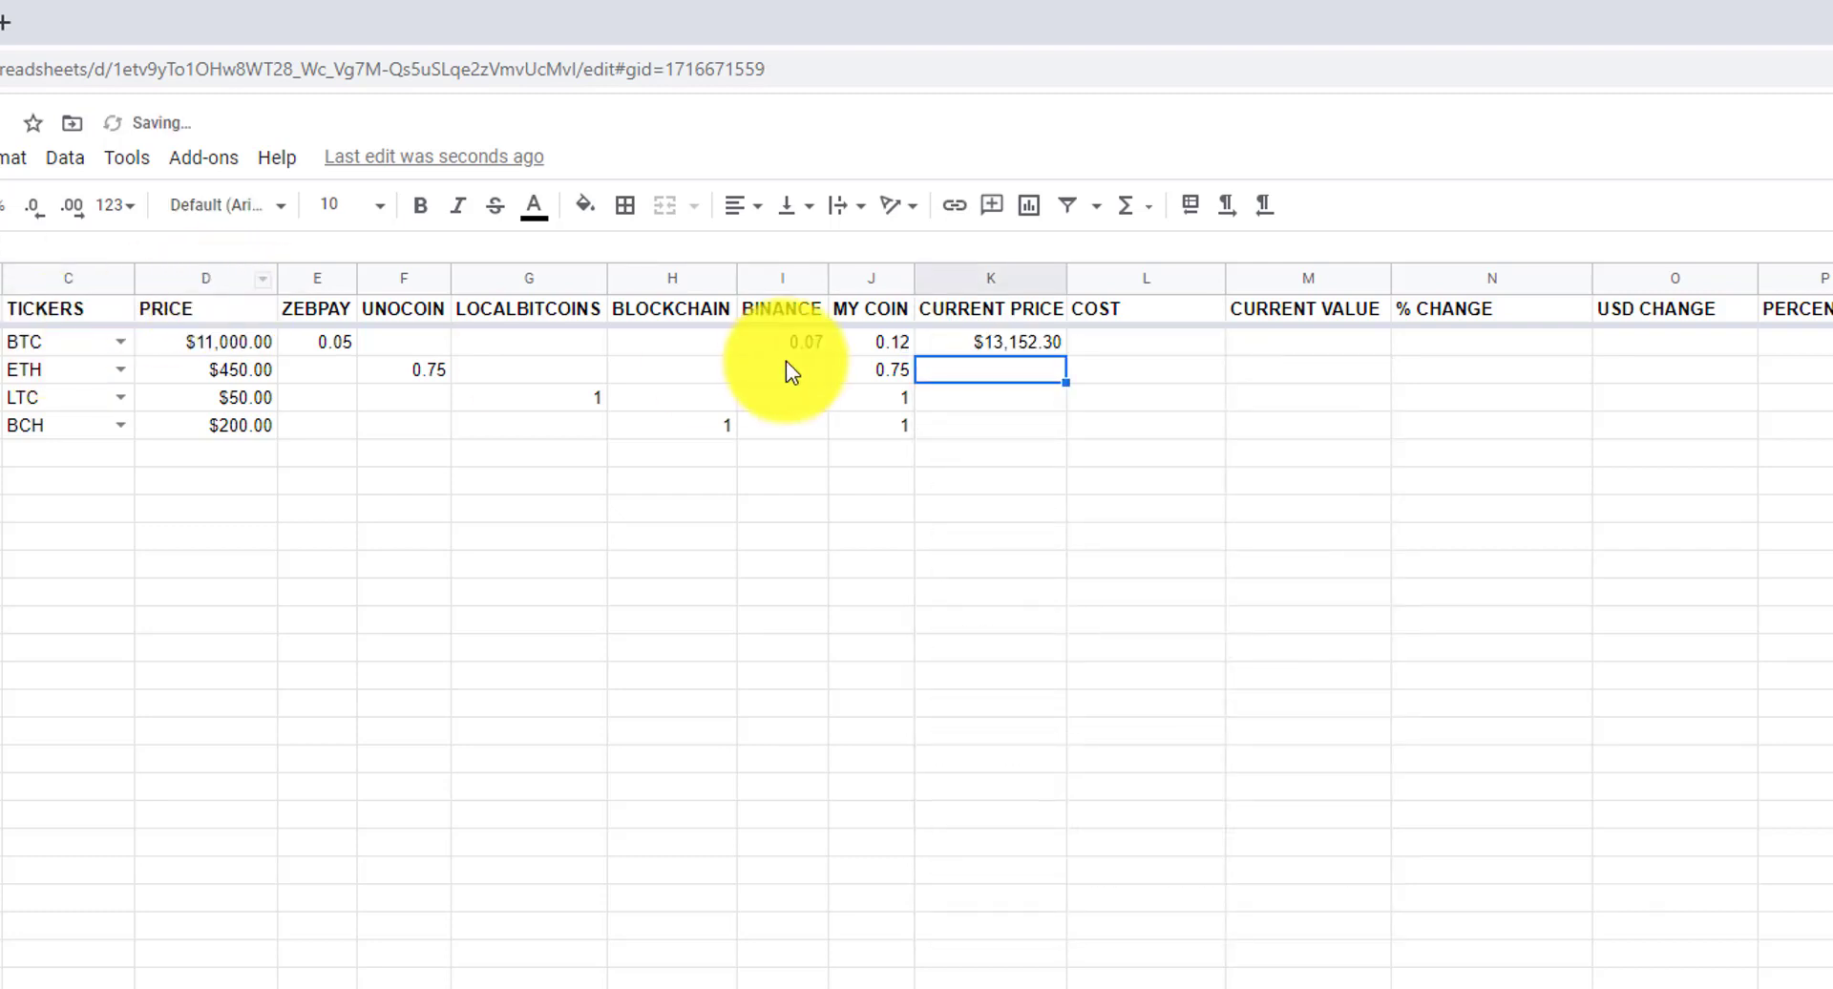
# Select the Google Finance data disclaimer line below the table.
pyautogui.click(1050, 346)
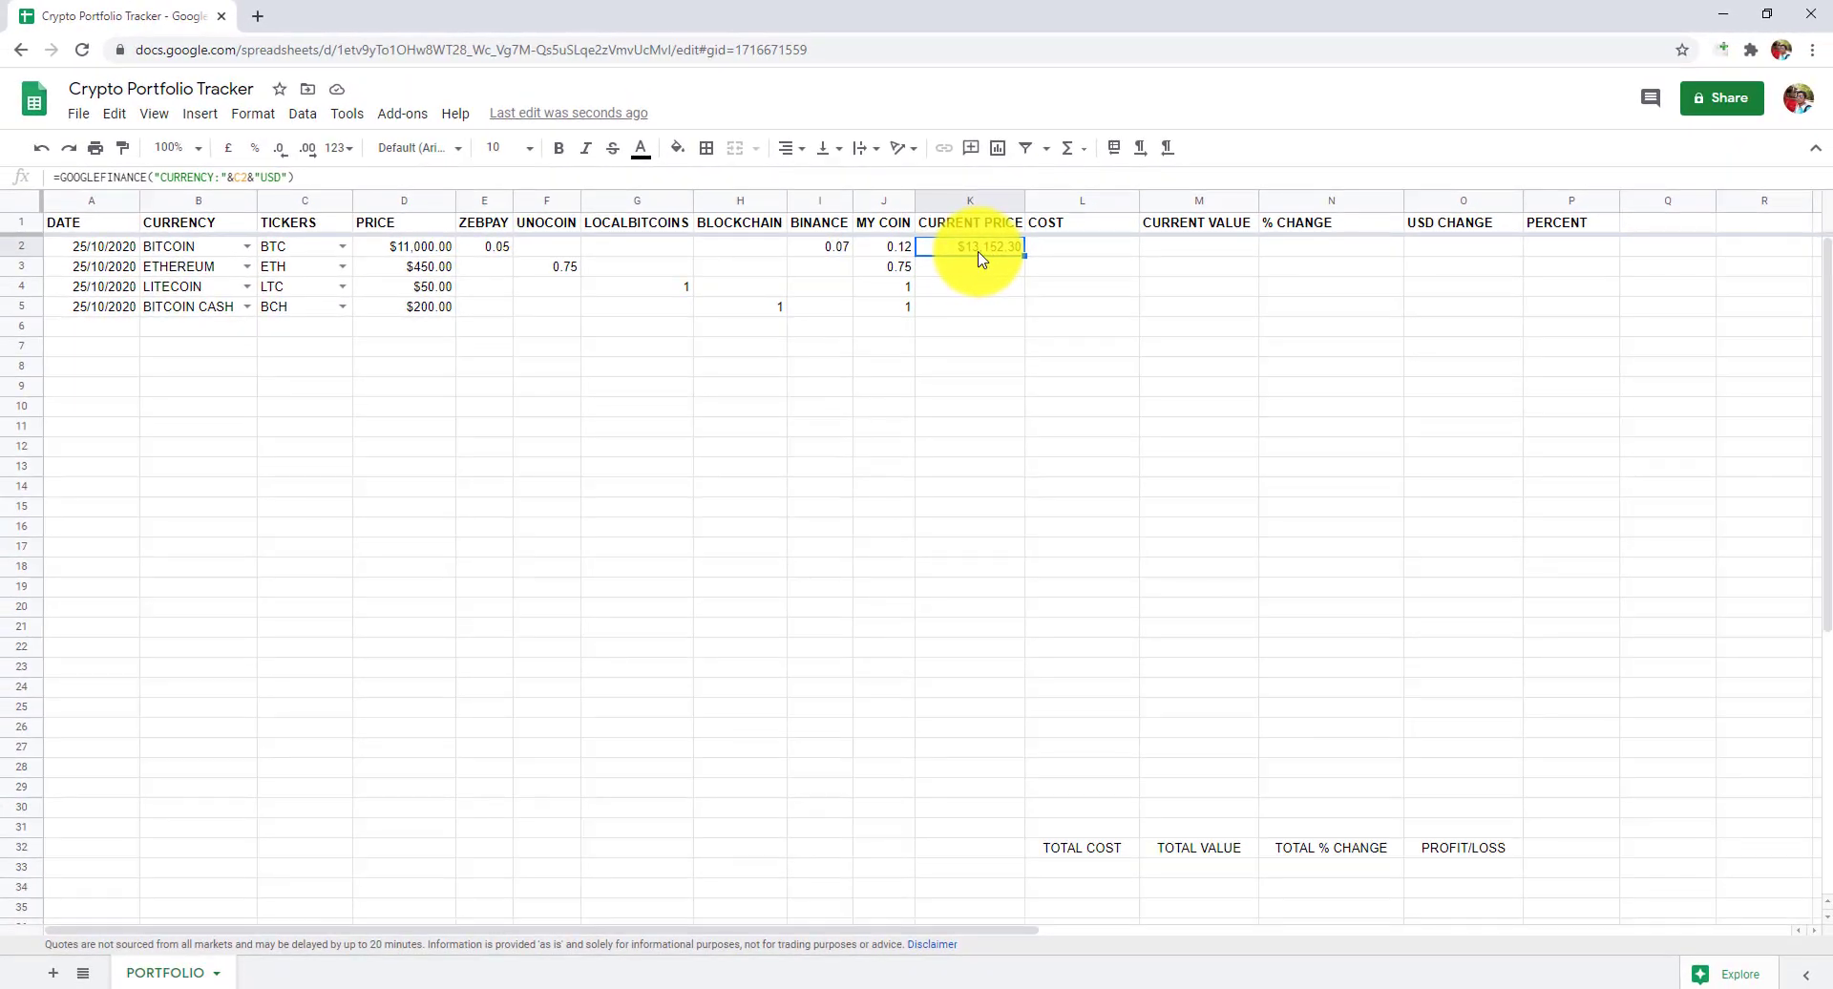
pyautogui.doubleClick(884, 944)
pyautogui.tripleClick(885, 944)
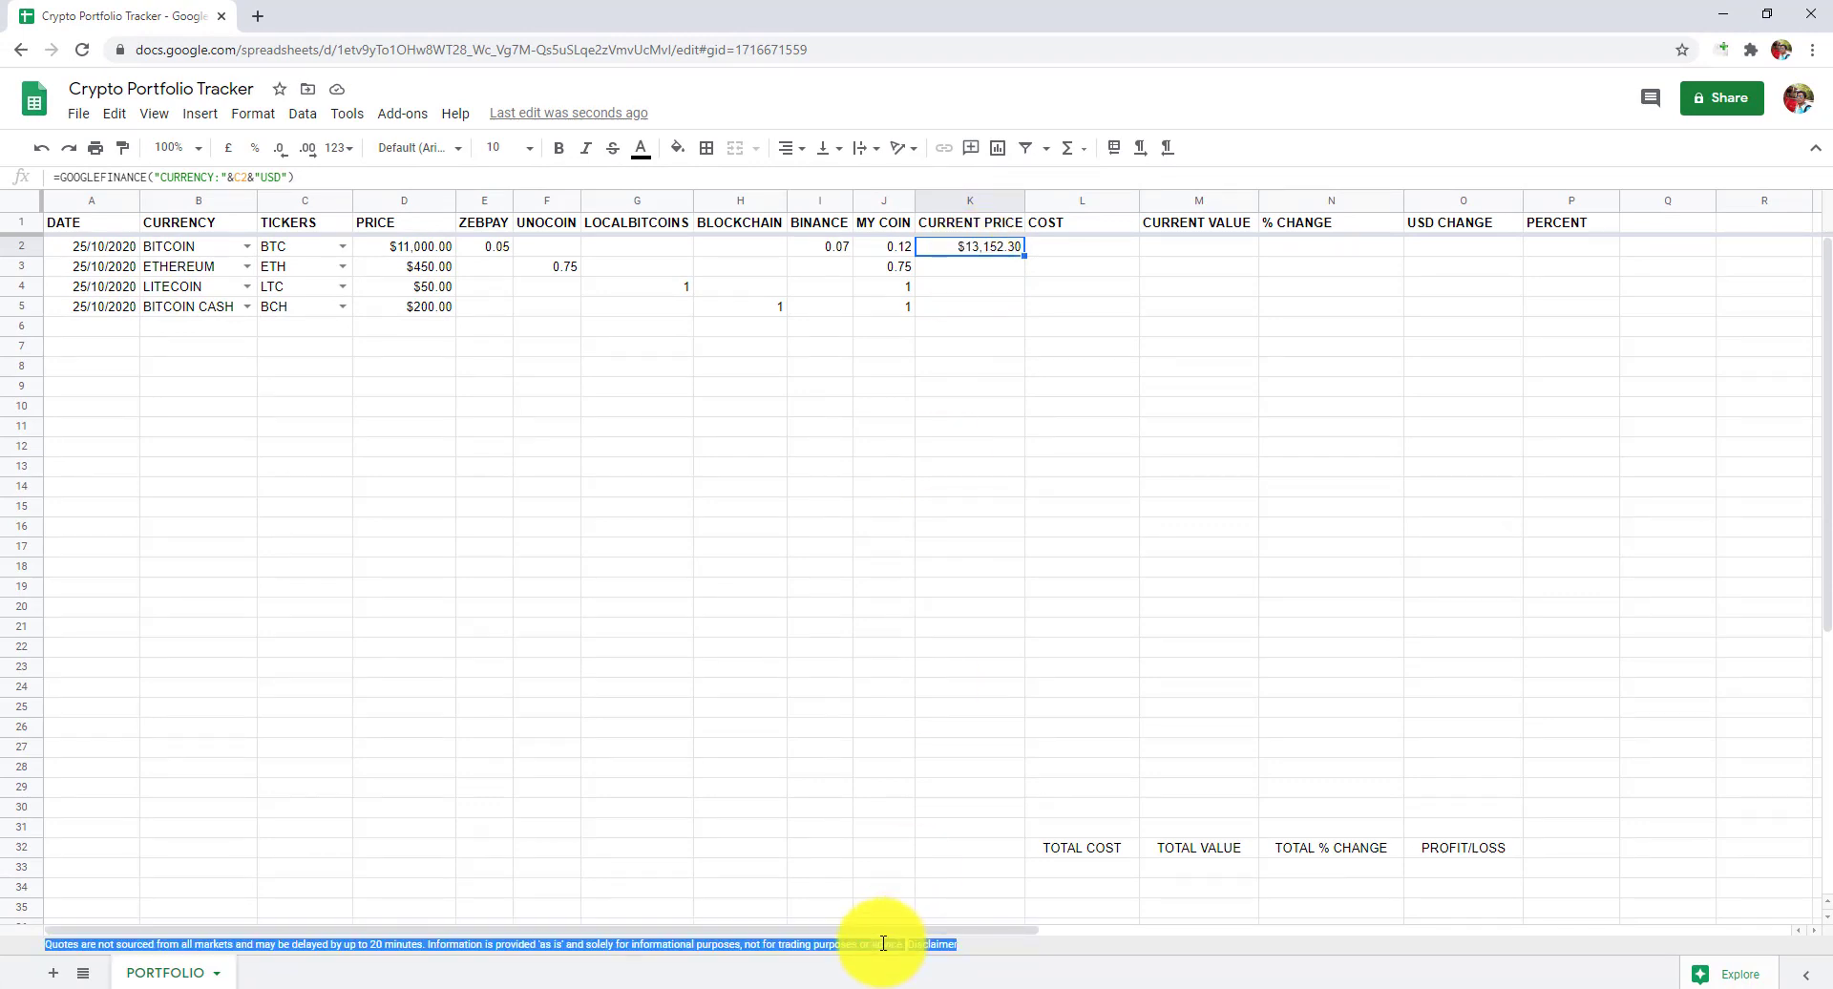
# Search 'btc usd' in a new tab and copy the 13,152.30 rate.
pyautogui.hotkey('ctrl', 't')
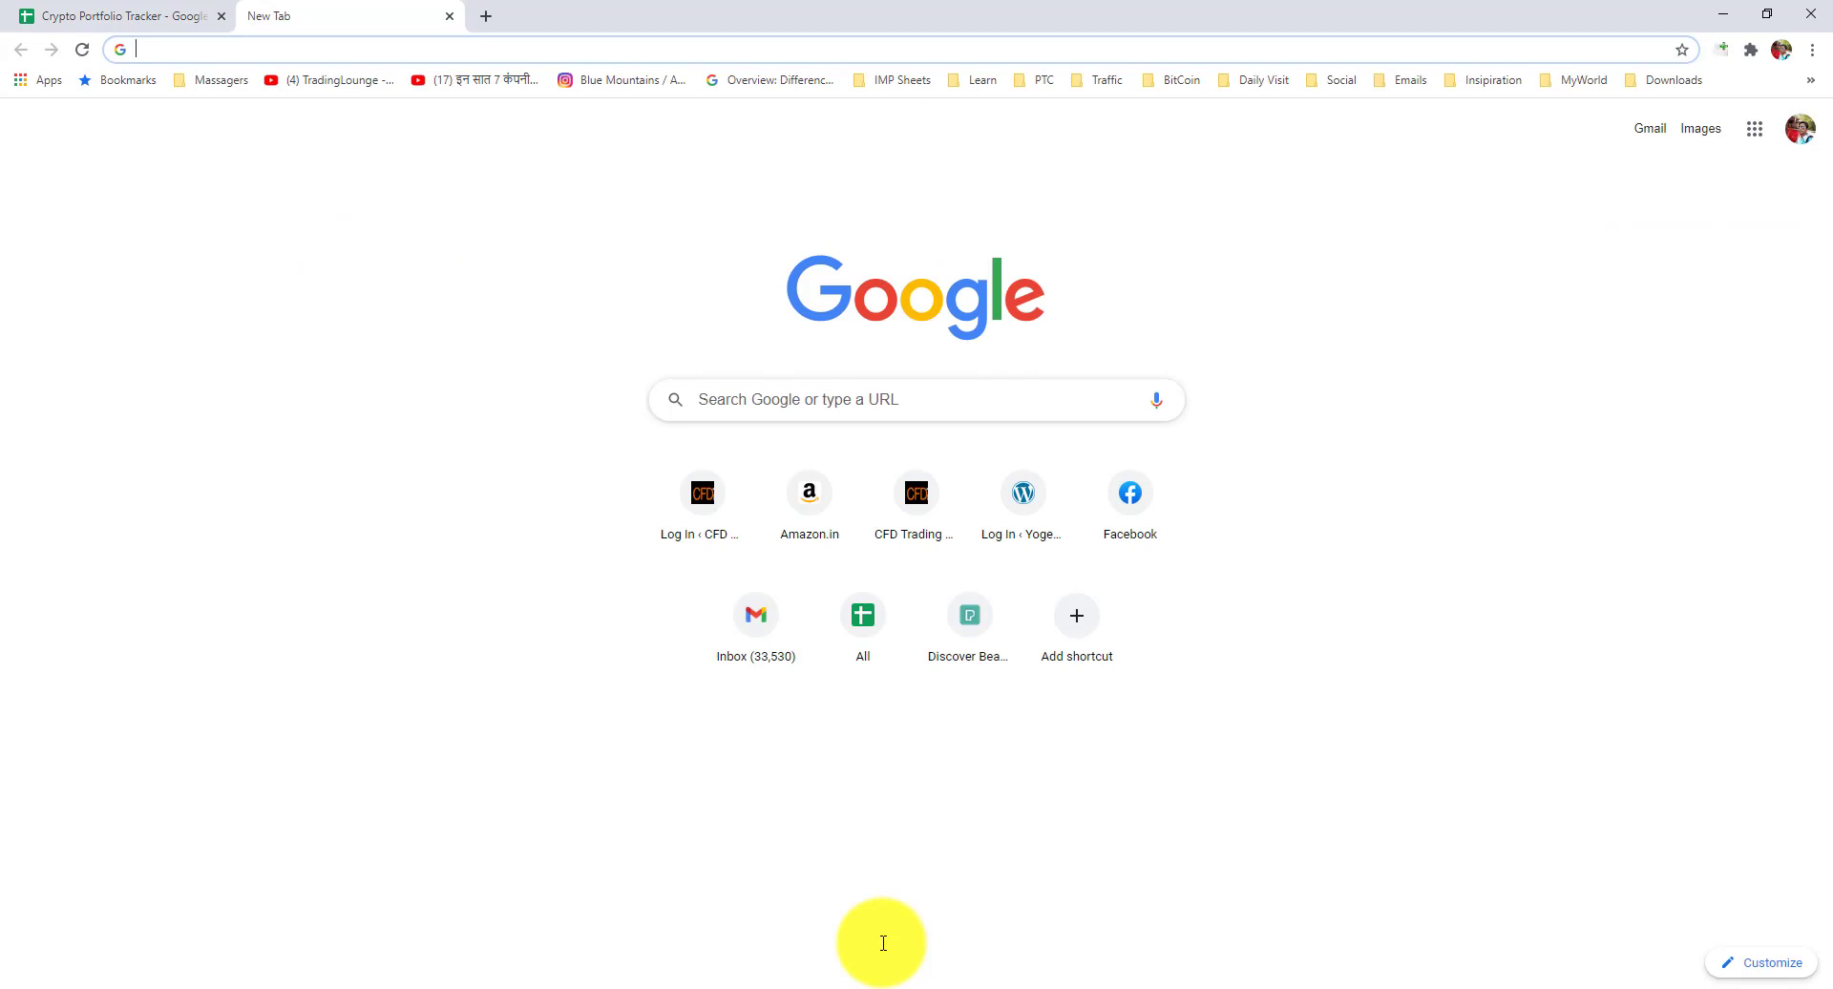
pyautogui.write('btc usd')
pyautogui.press('Return')
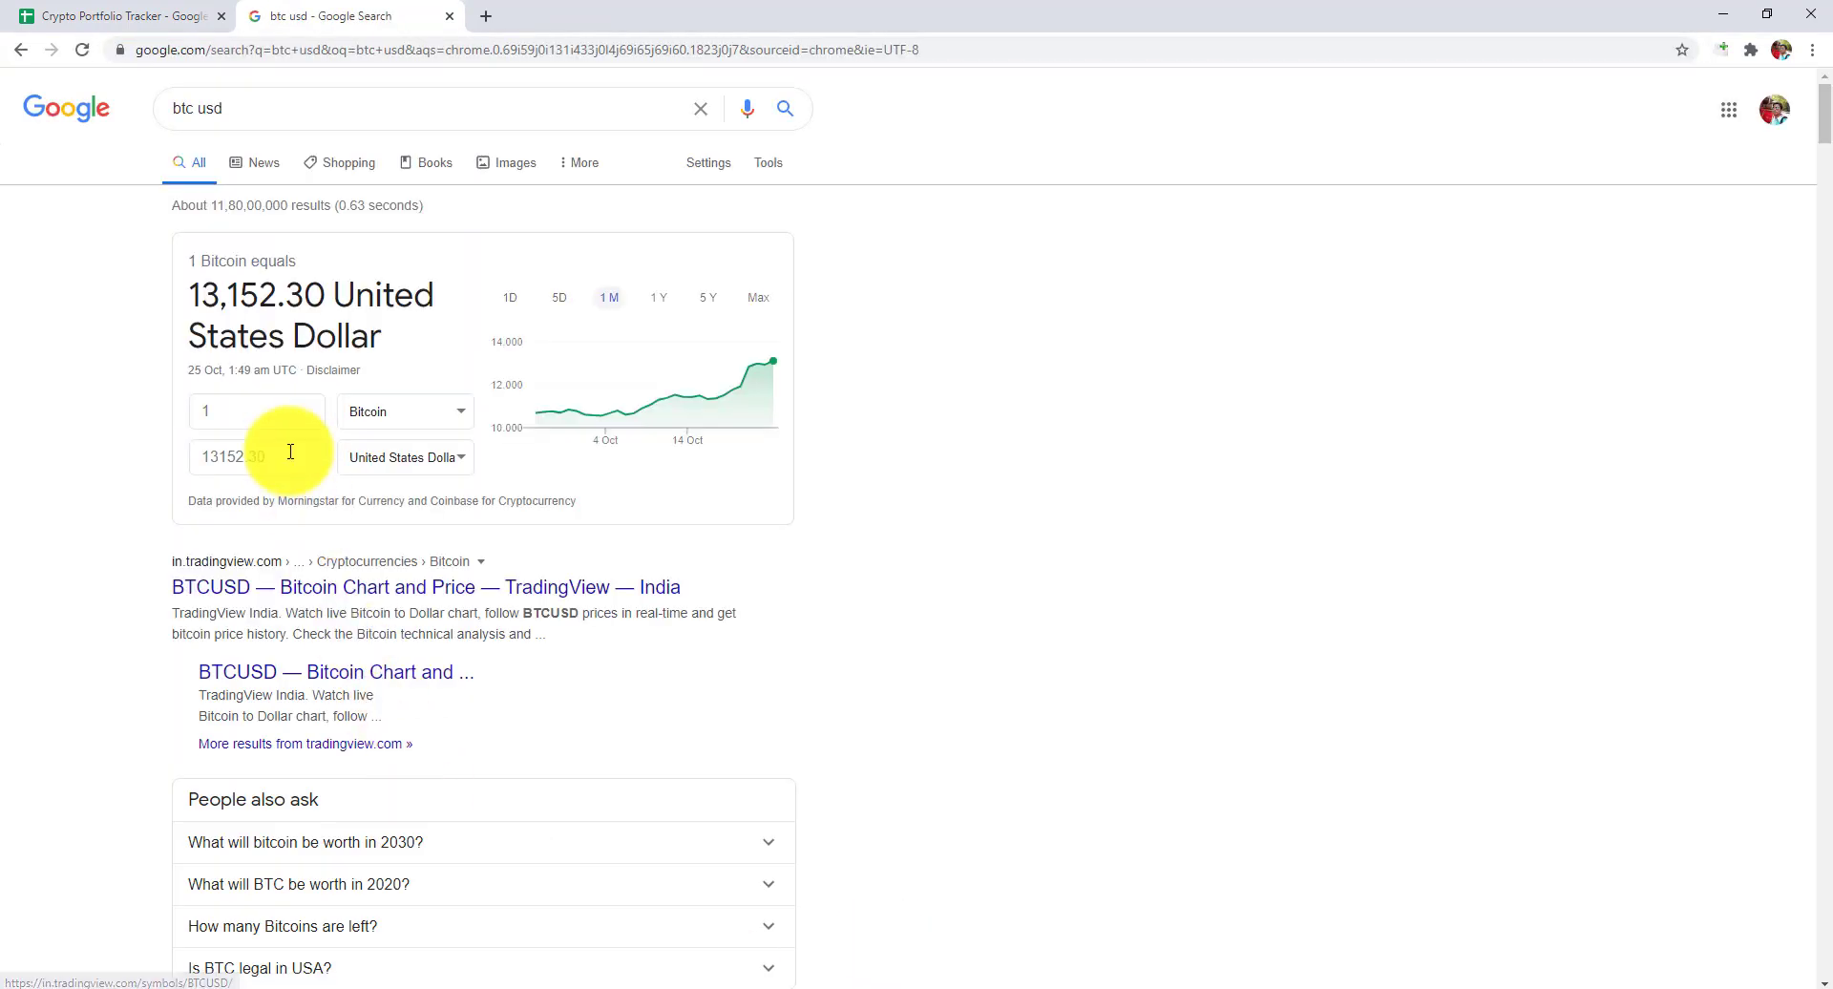
pyautogui.doubleClick(286, 288)
pyautogui.hotkey('ctrl', 'c')
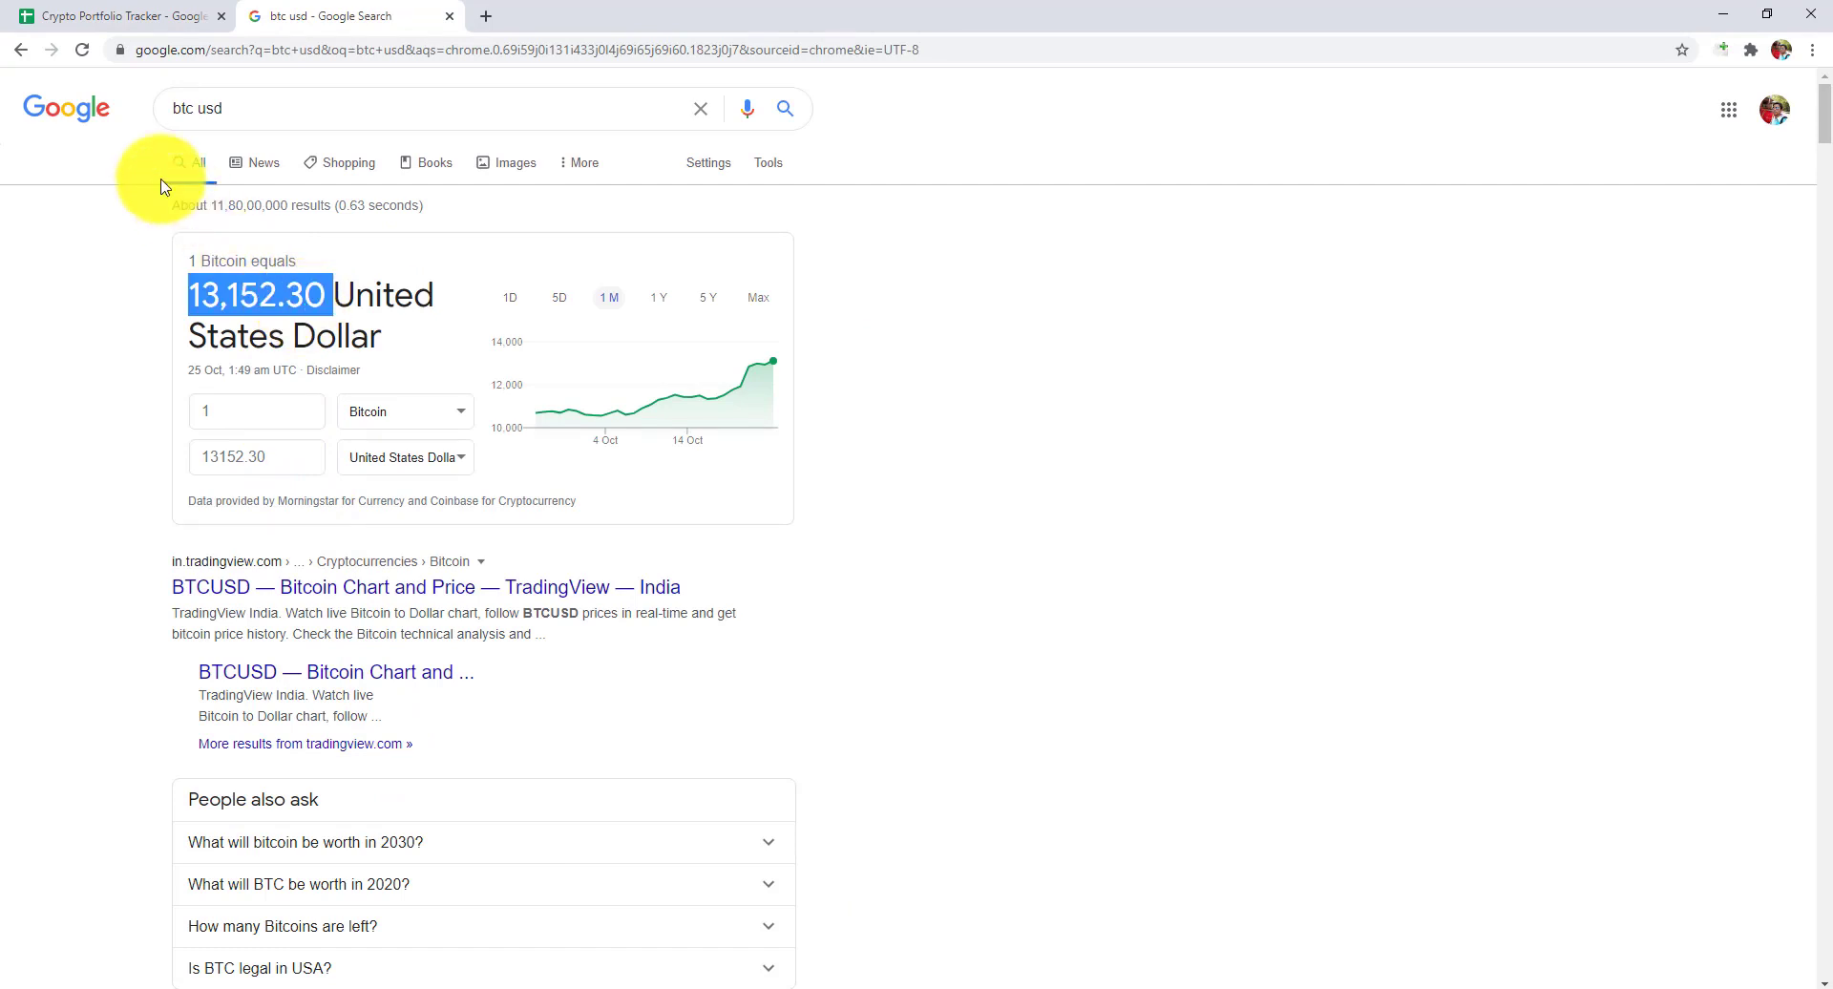
pyautogui.click(116, 18)
# Find 13,152.30 in the sheet to confirm it matches the K2 price.
pyautogui.hotkey('ctrl', 'f')
pyautogui.hotkey('ctrl', 'v')
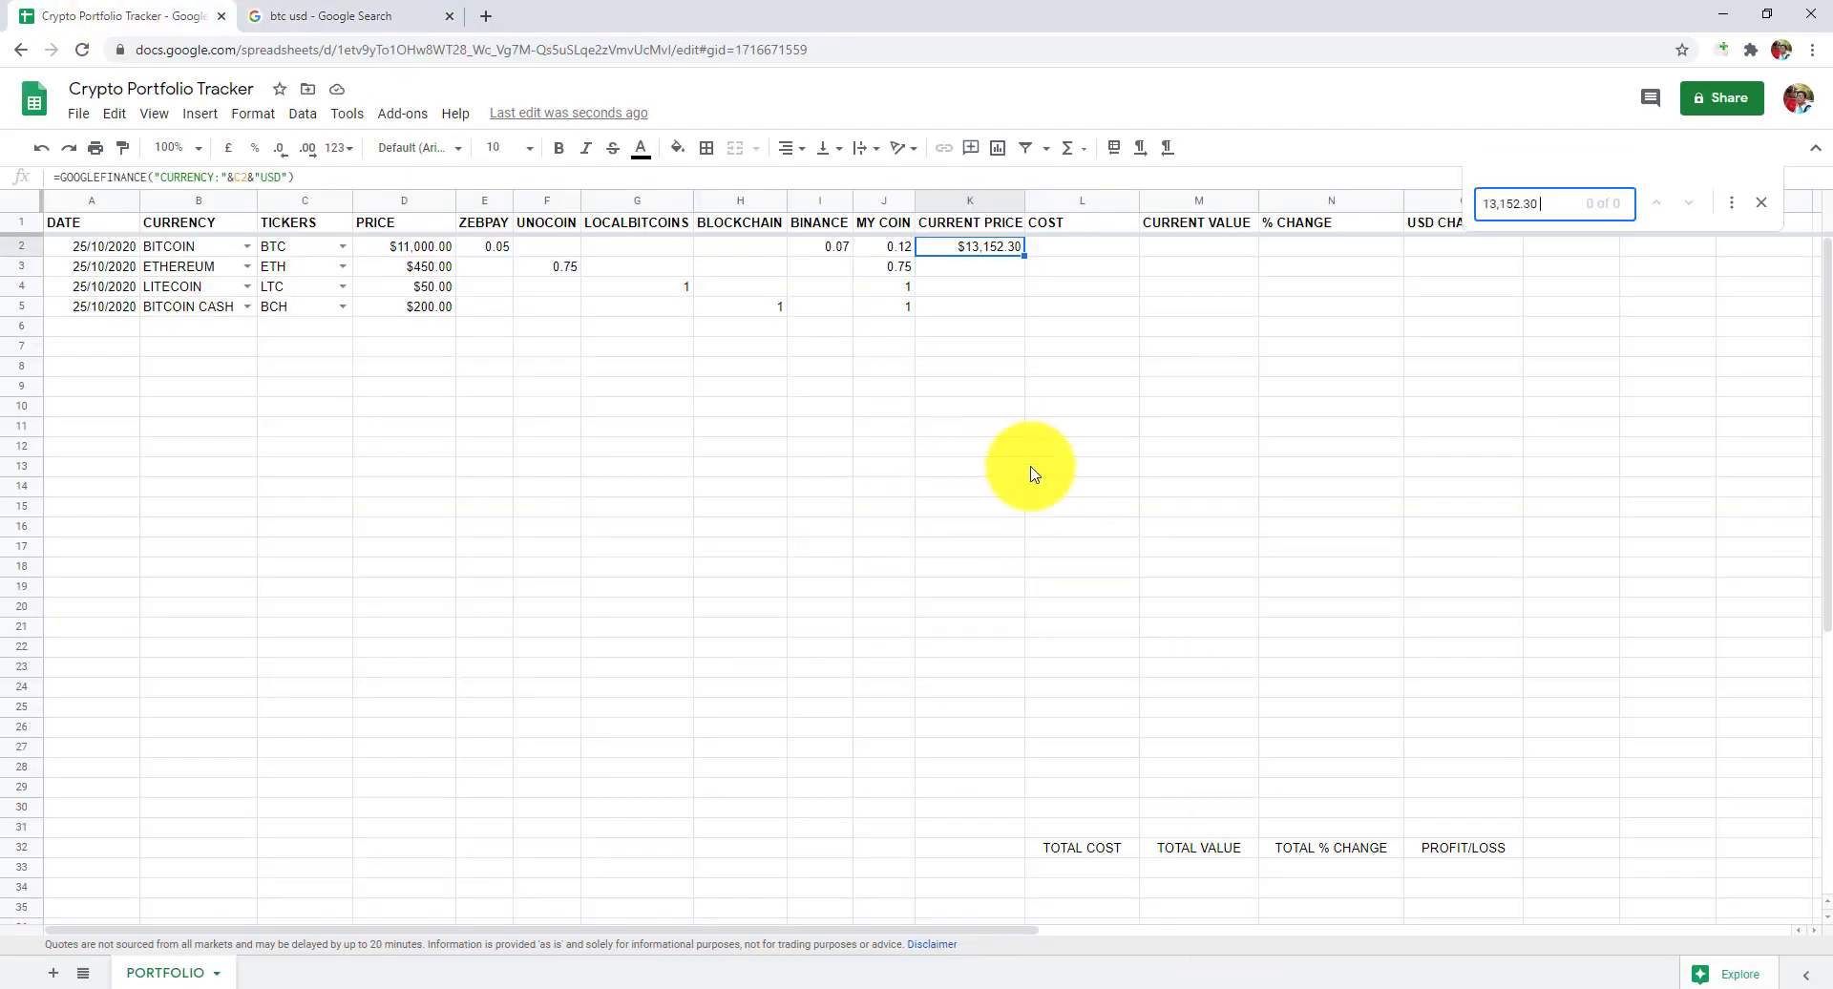
pyautogui.press('Return')
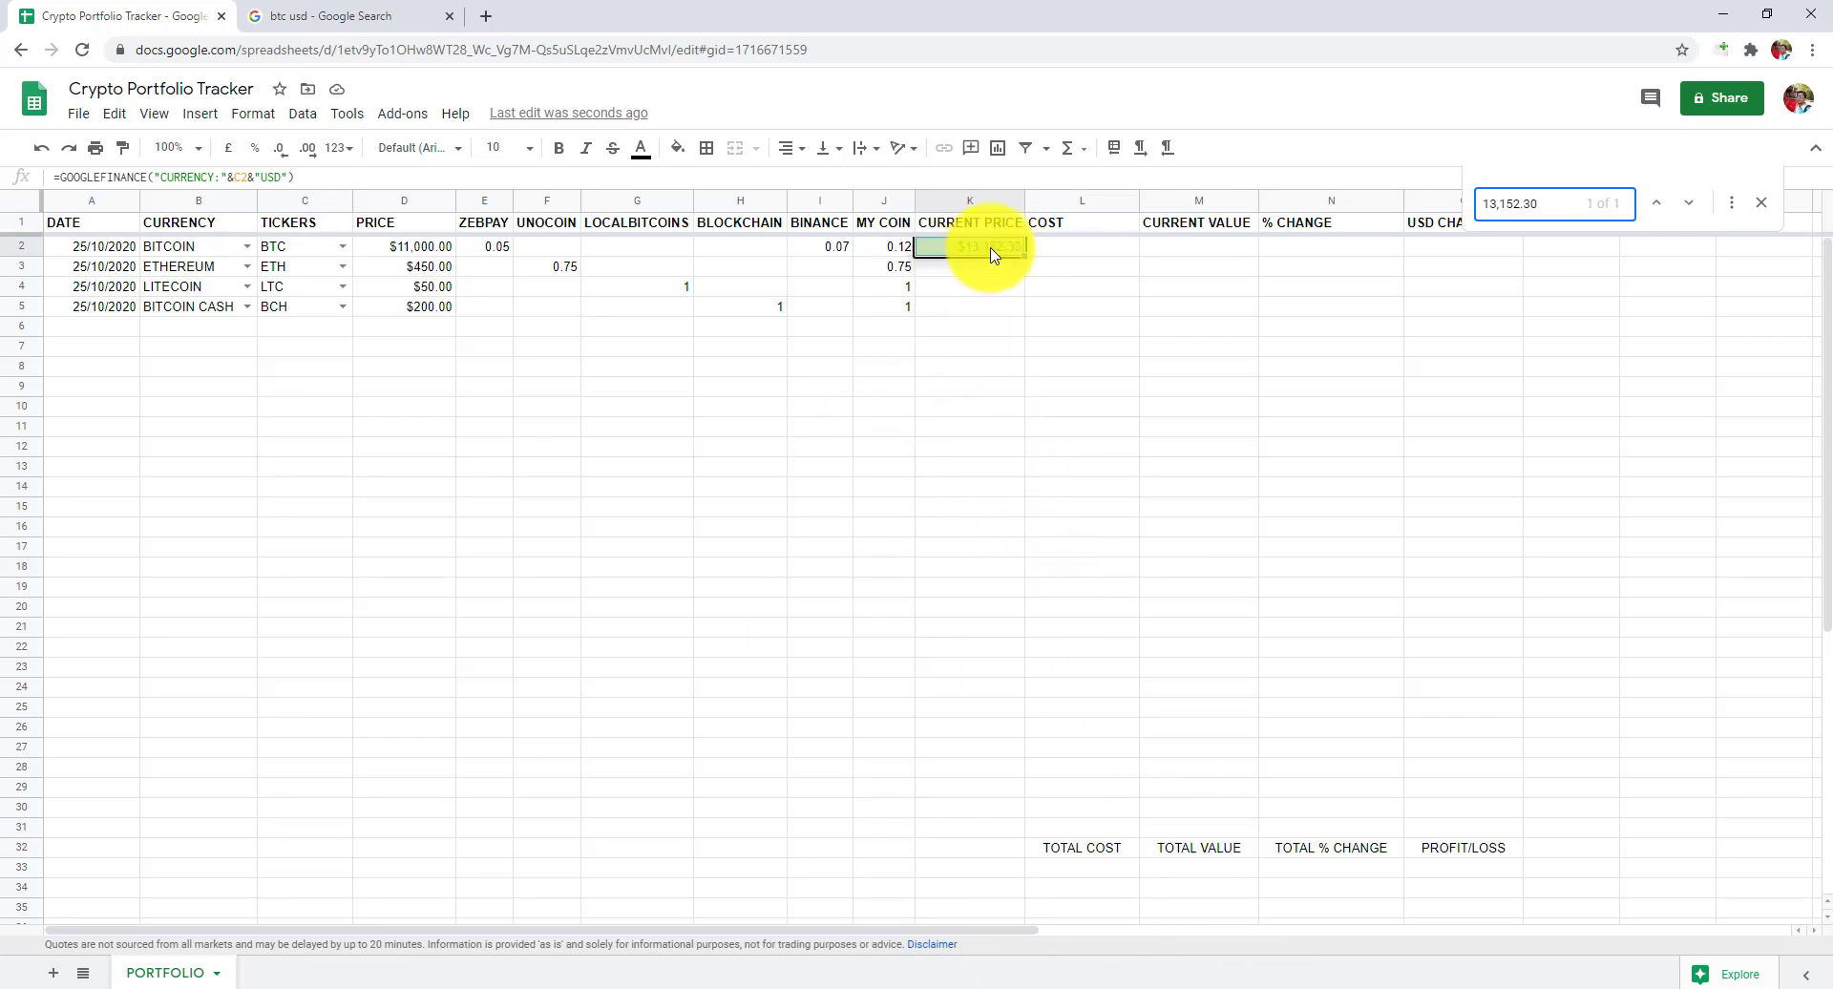
# Fill the live price formula down to K5, giving $413.56, $58.66 and $275.45.
pyautogui.click(1761, 203)
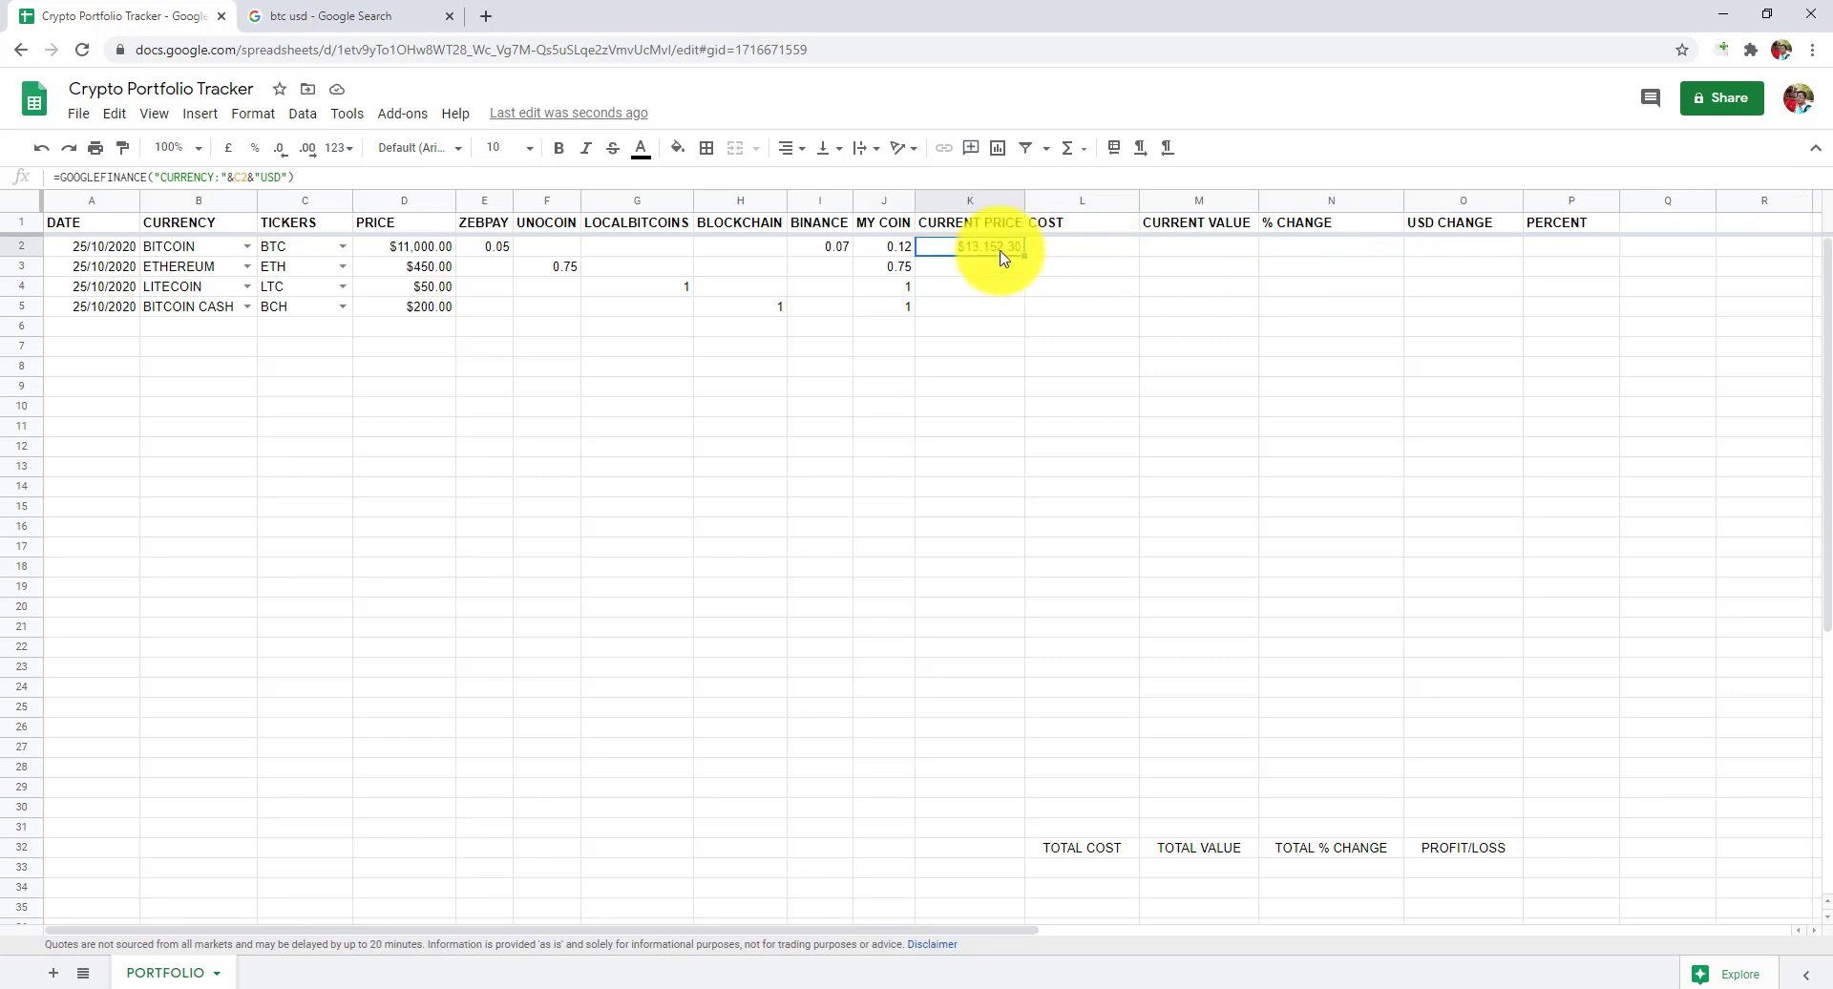
pyautogui.moveTo(1021, 254); pyautogui.dragTo(1012, 311)
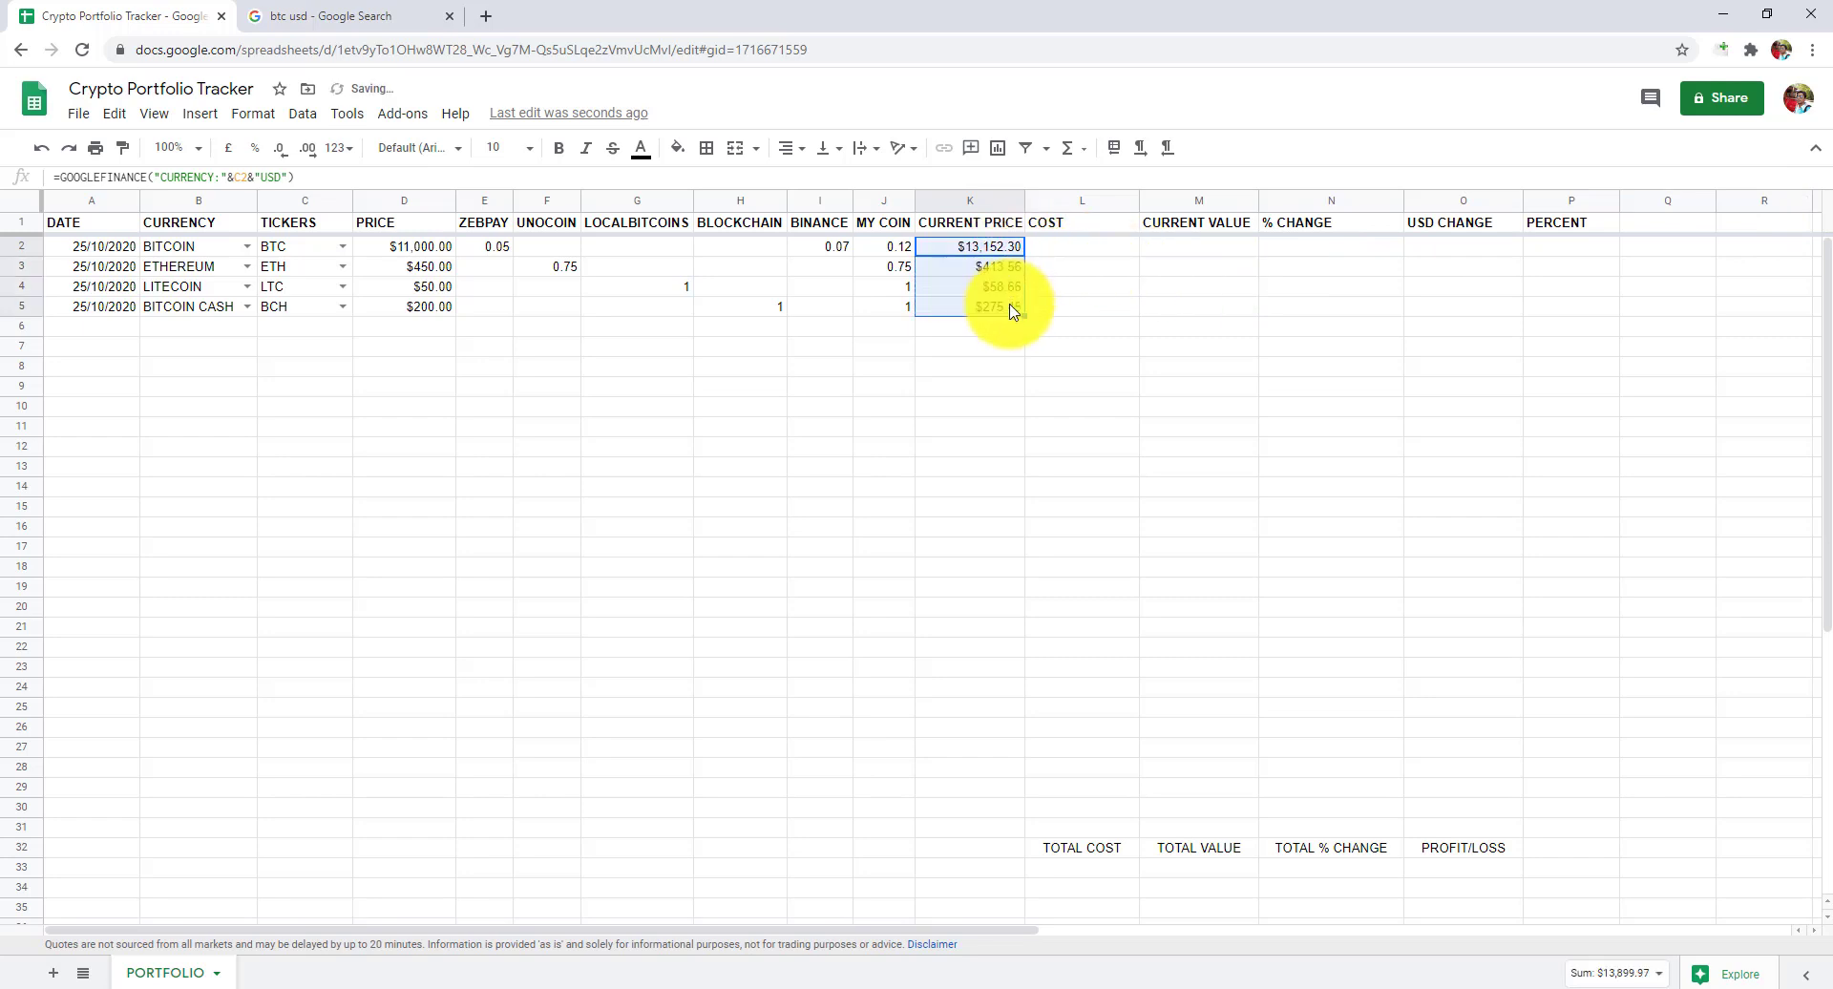
pyautogui.click(1081, 203)
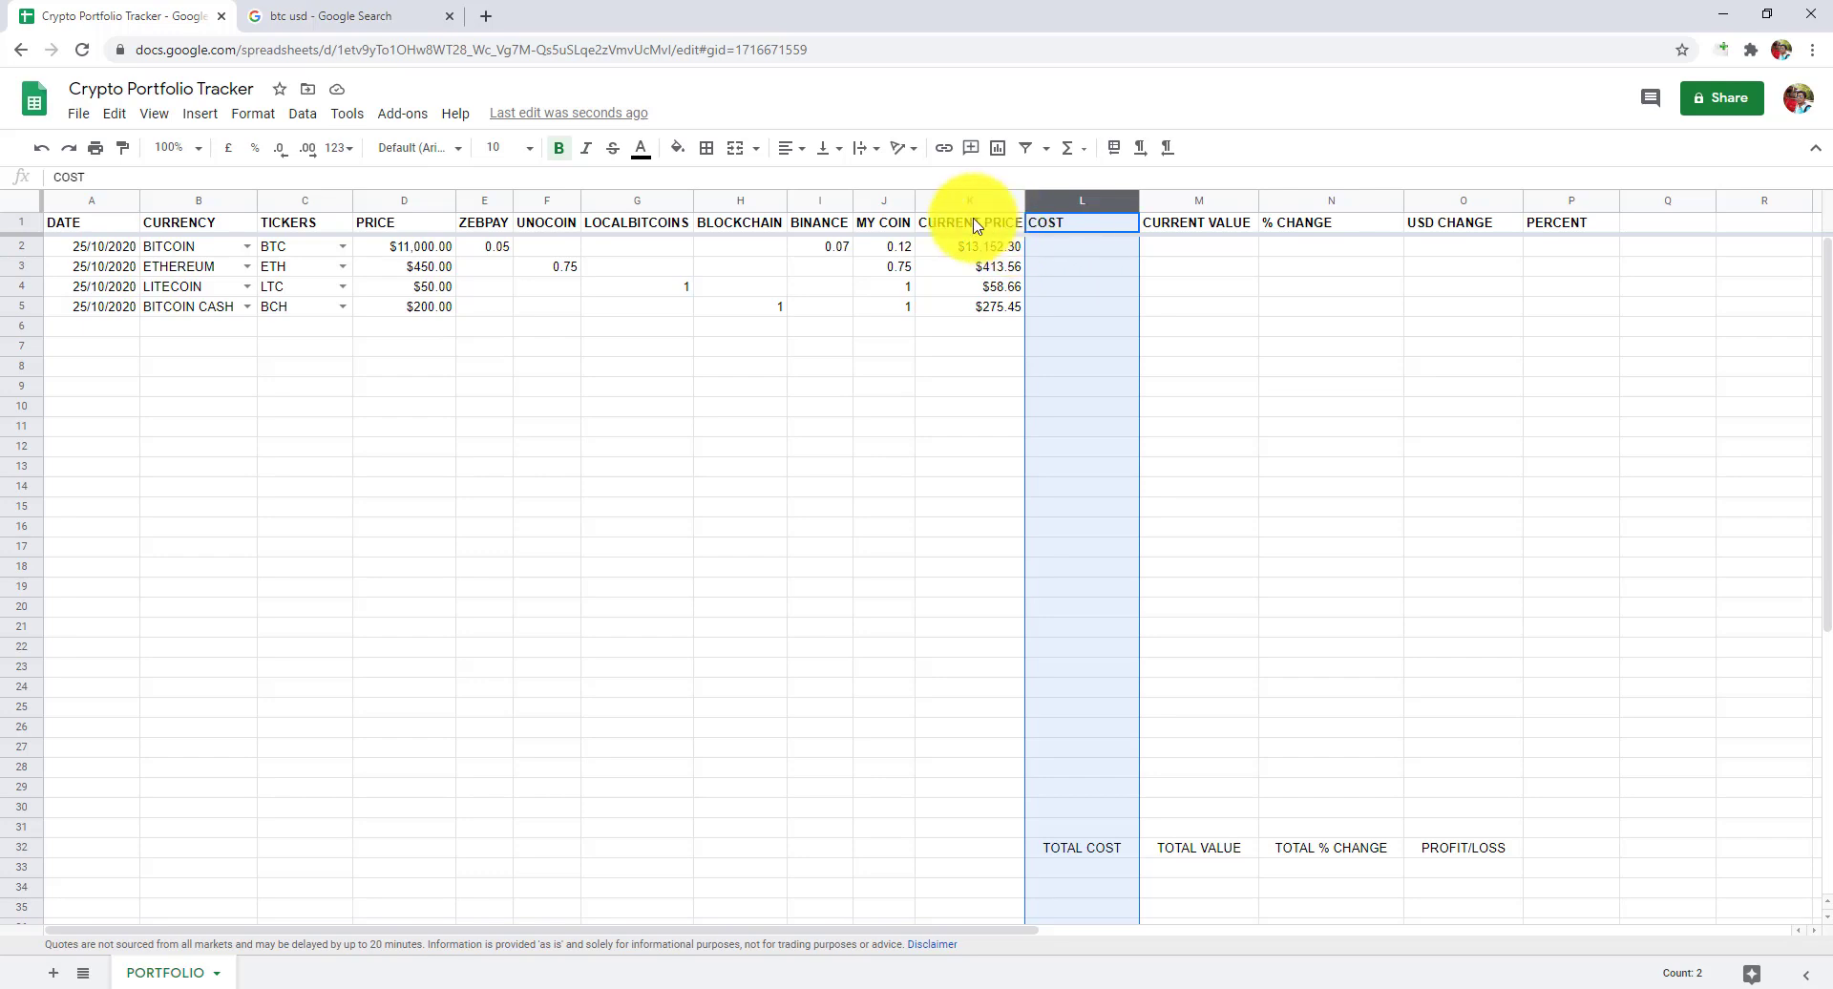
# Enter =D2*J2 in L2 and fill down to L5: $1,320.00, $337.50, $50.00, $200.00.
pyautogui.click(883, 200)
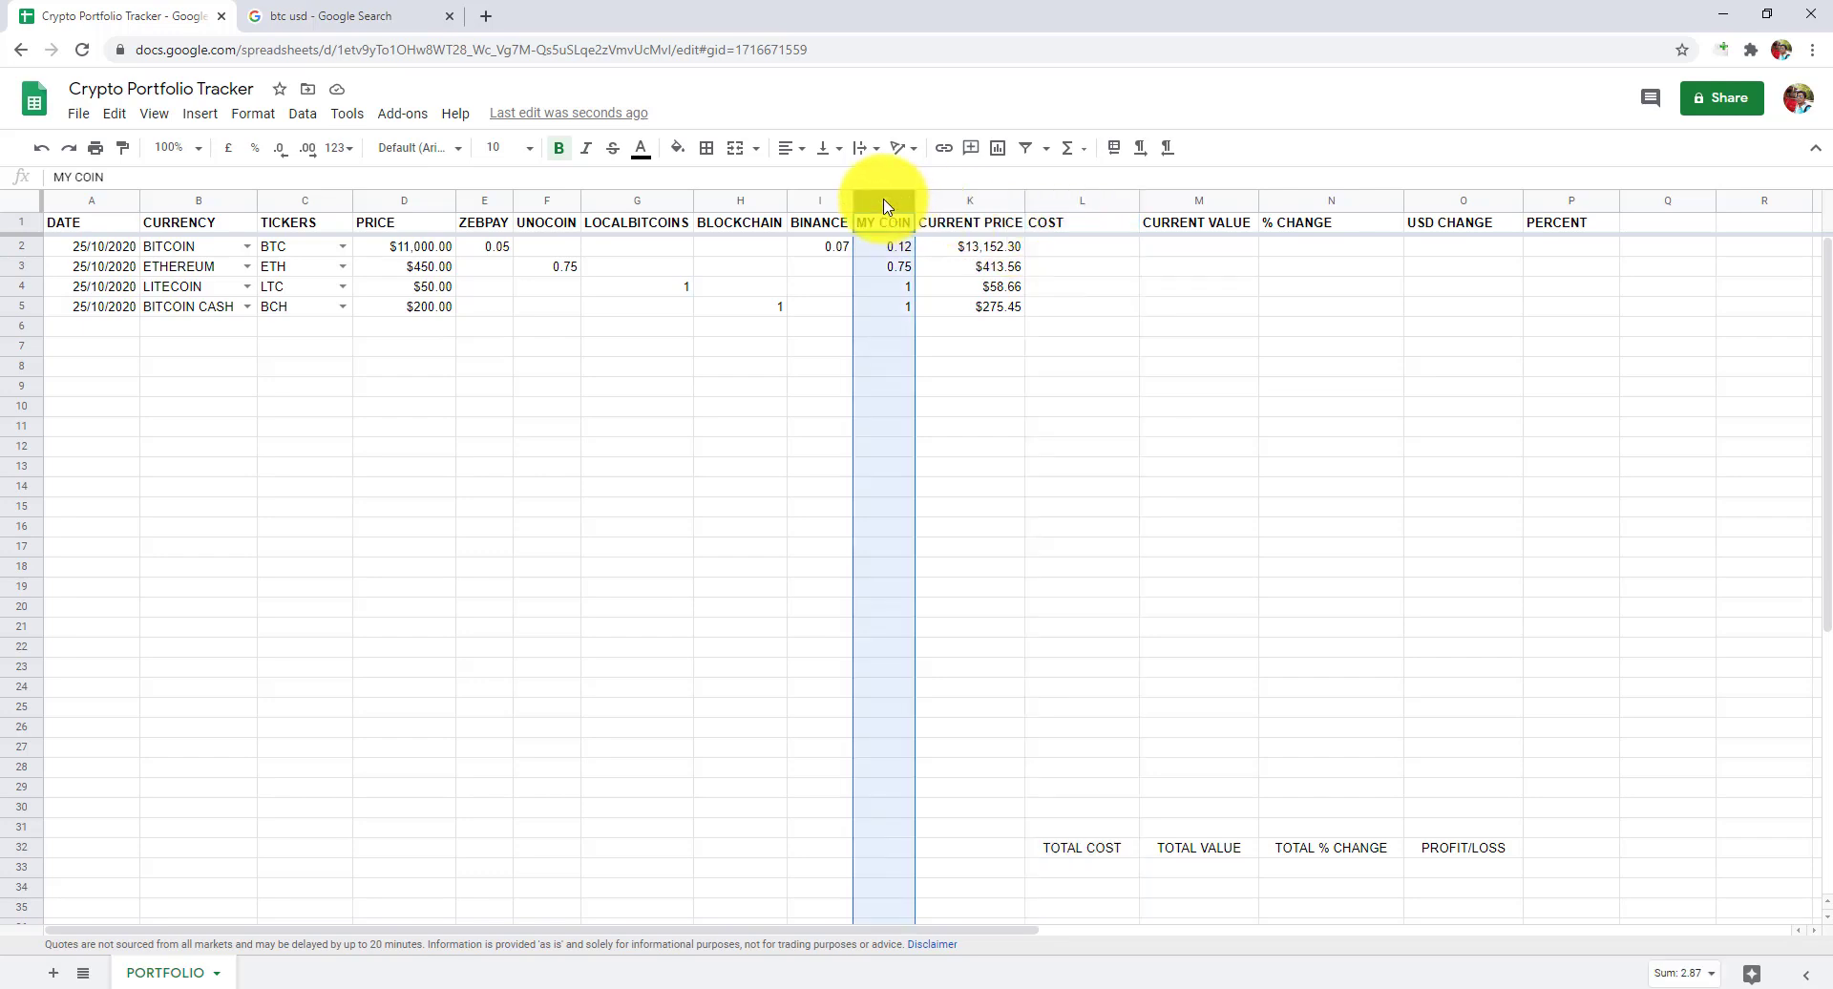
pyautogui.click(371, 200)
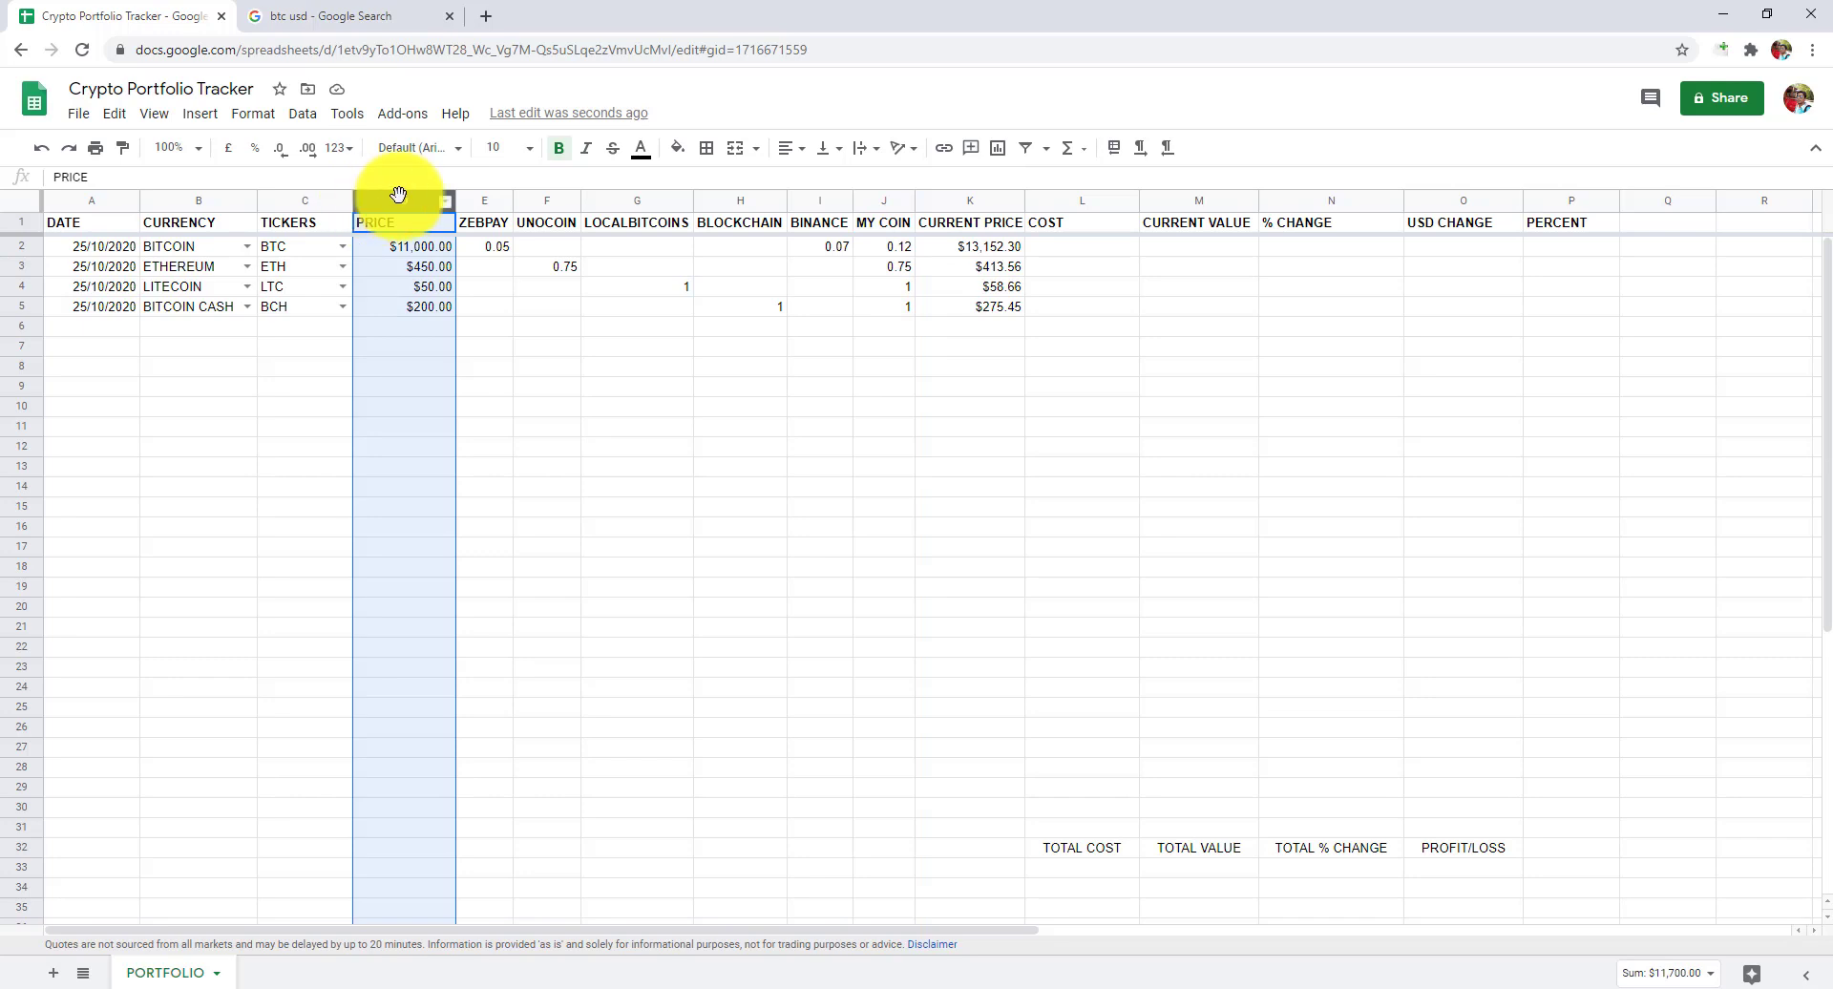
pyautogui.click(1071, 250)
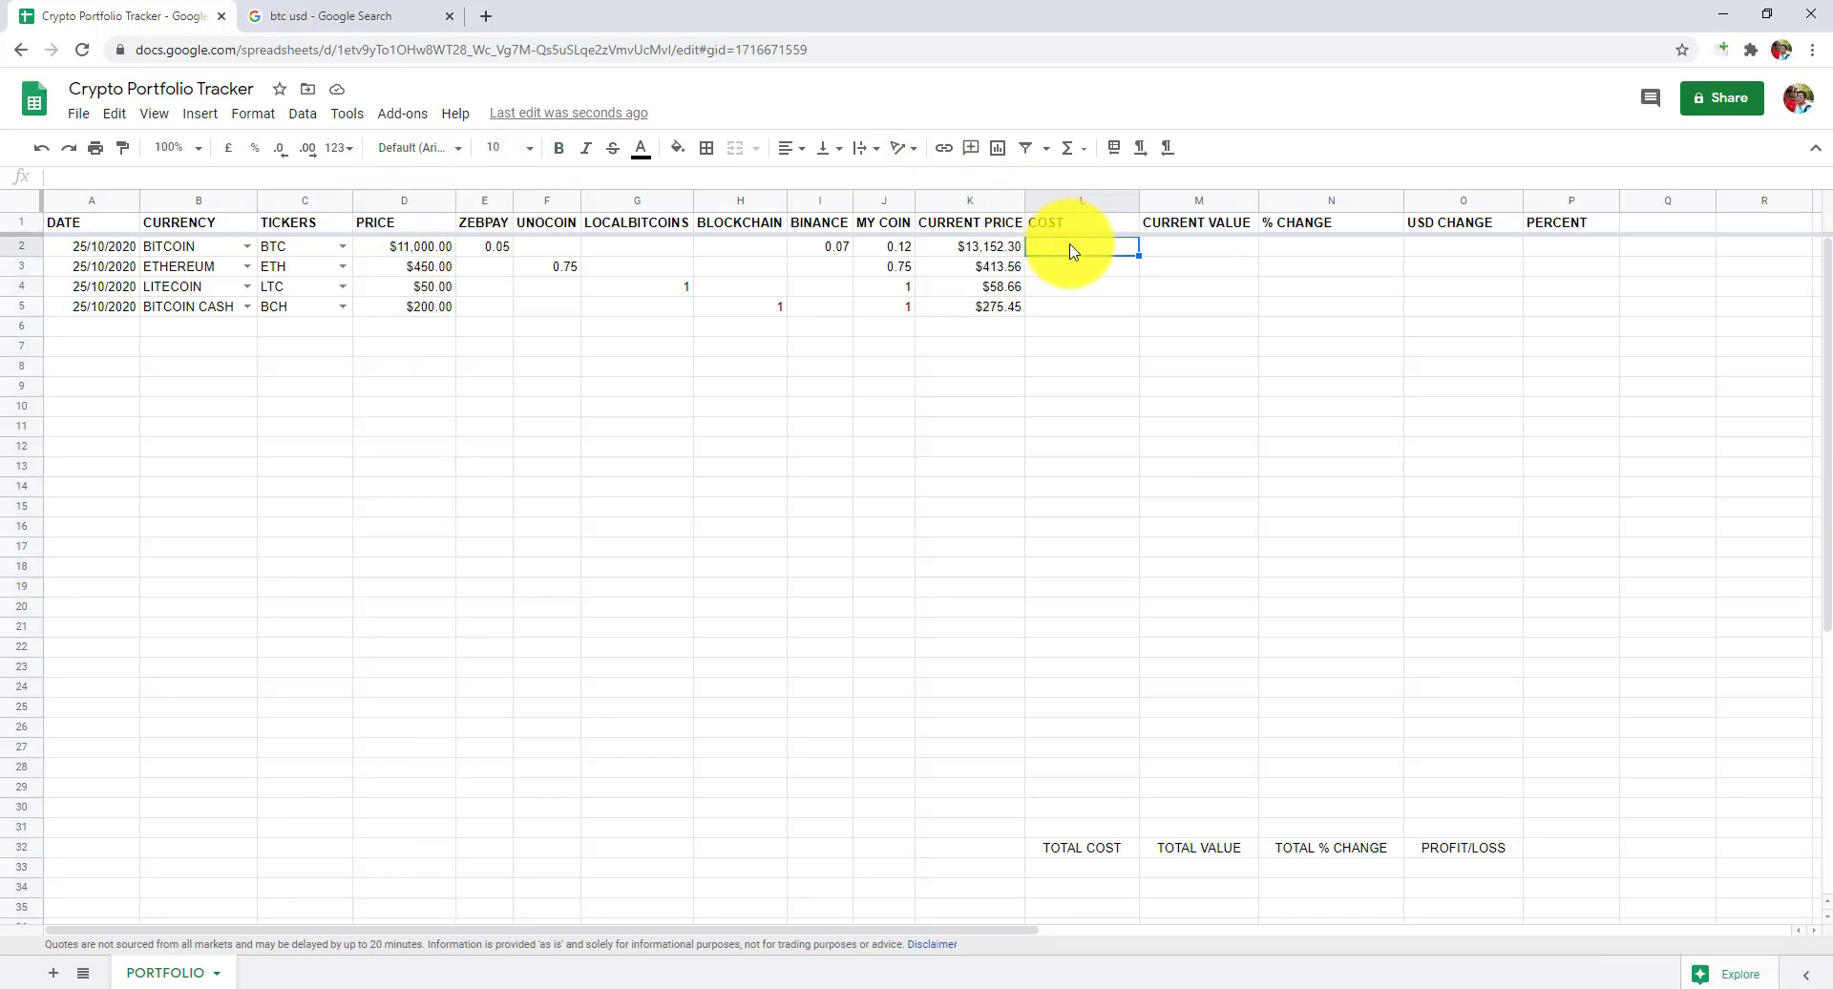
pyautogui.write('=')
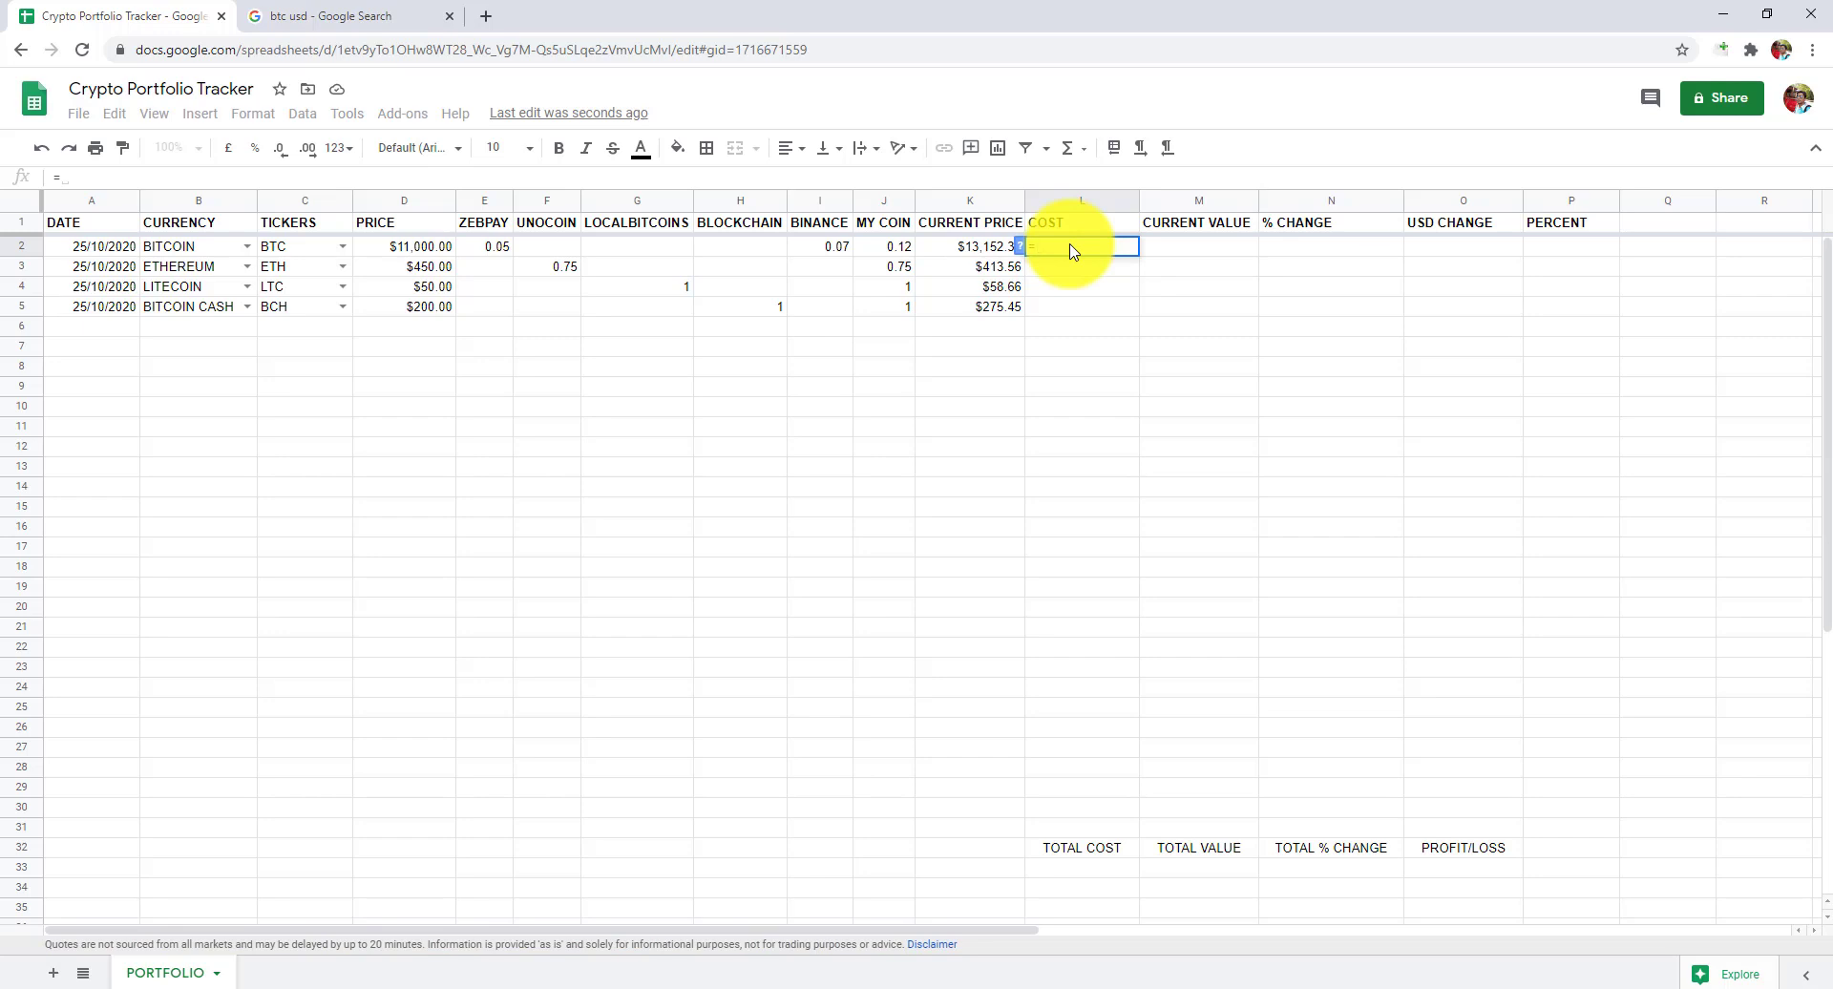
pyautogui.click(443, 256)
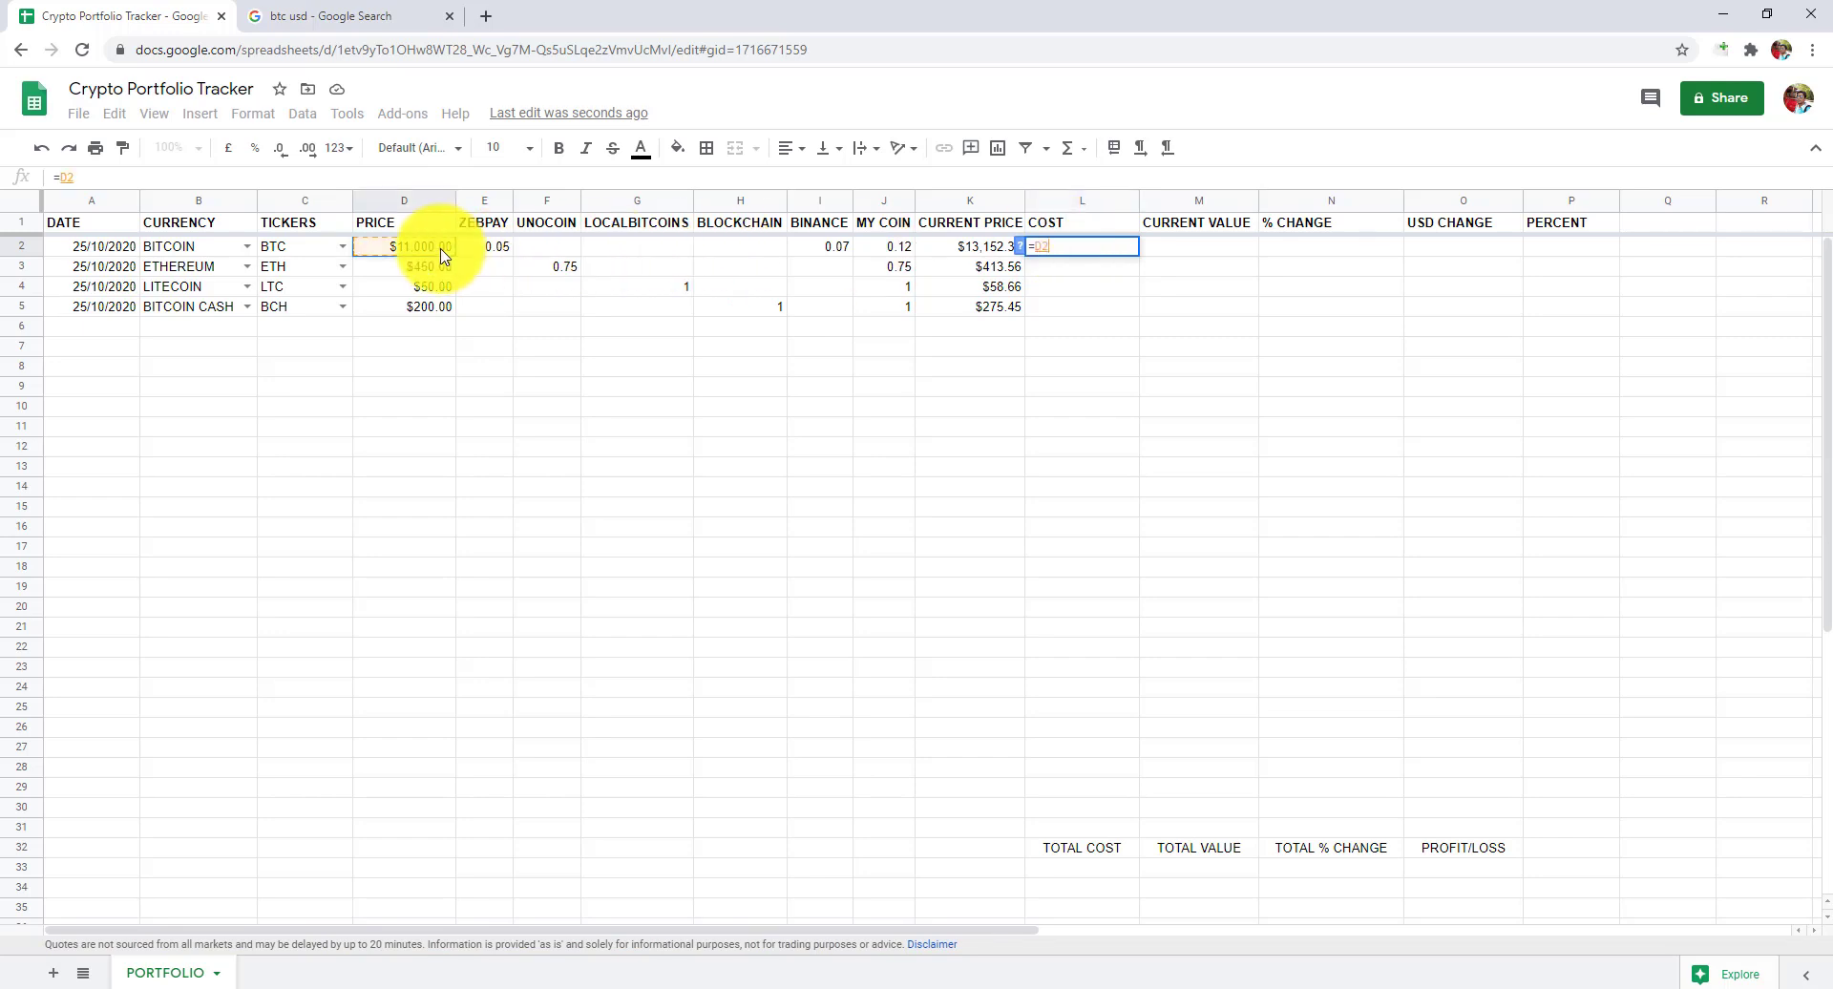
pyautogui.write('*')
pyautogui.click(902, 250)
pyautogui.press('Return')
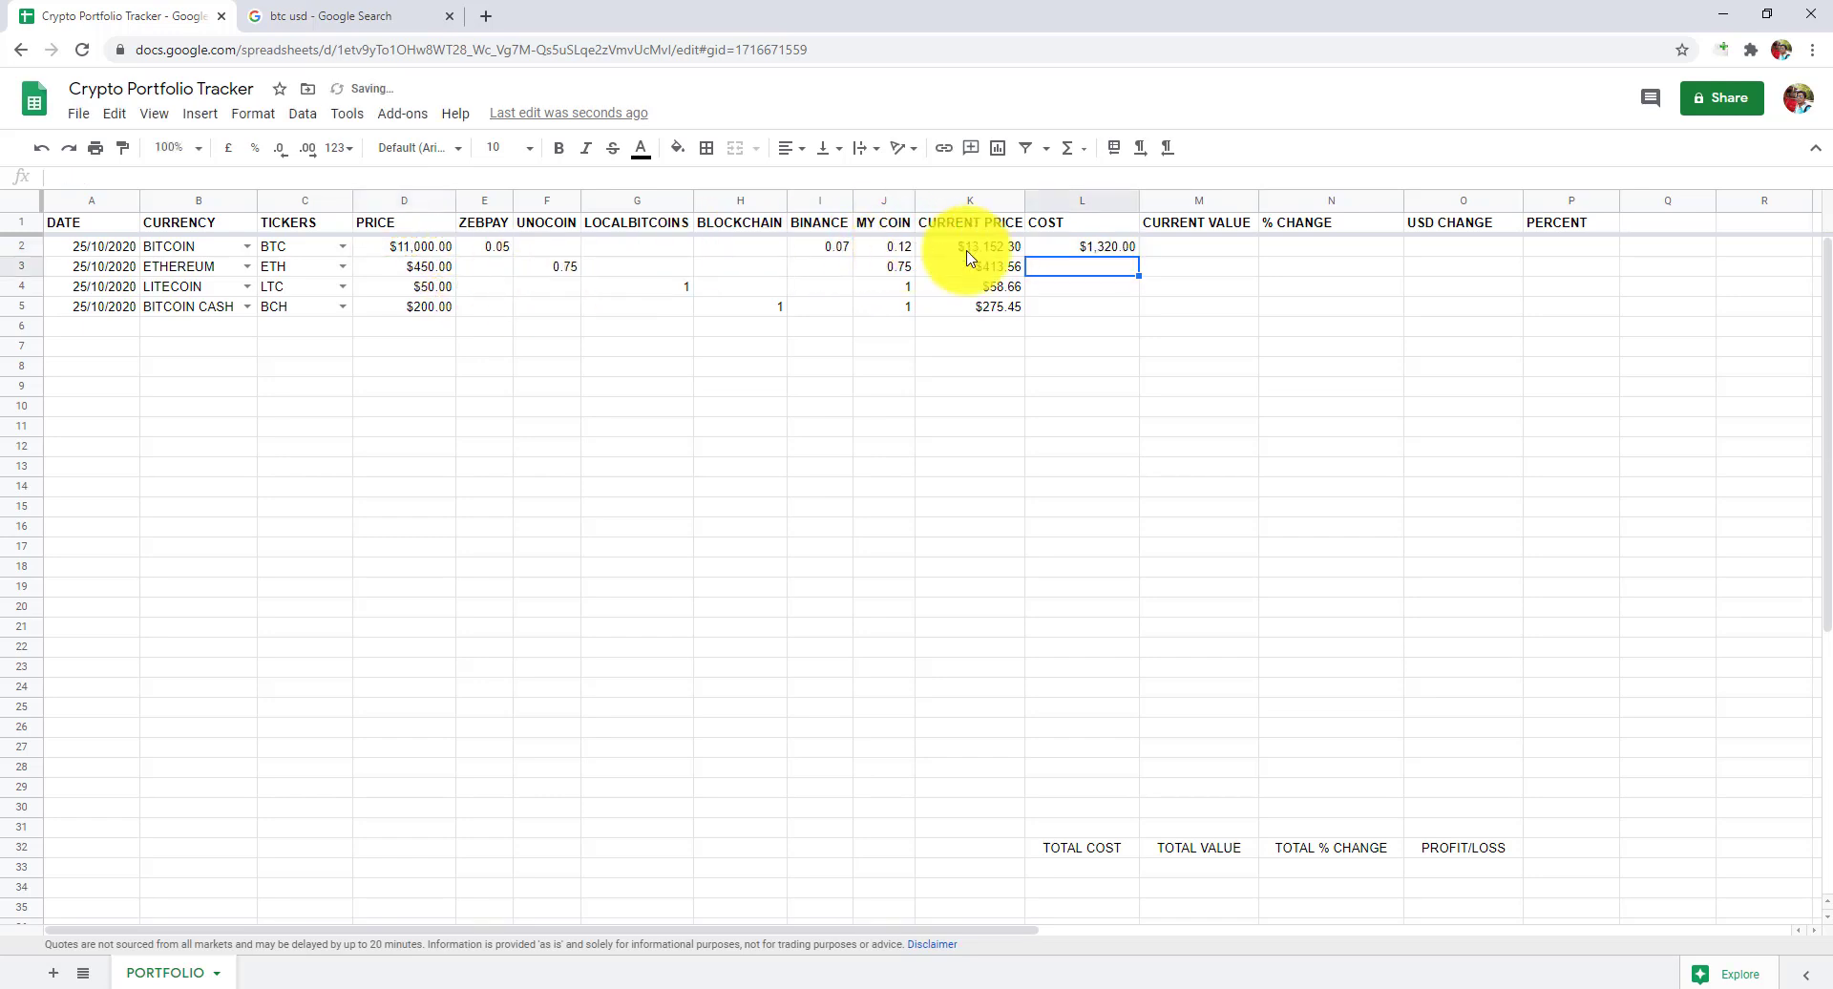
pyautogui.click(1077, 250)
pyautogui.moveTo(1135, 253); pyautogui.dragTo(1115, 310)
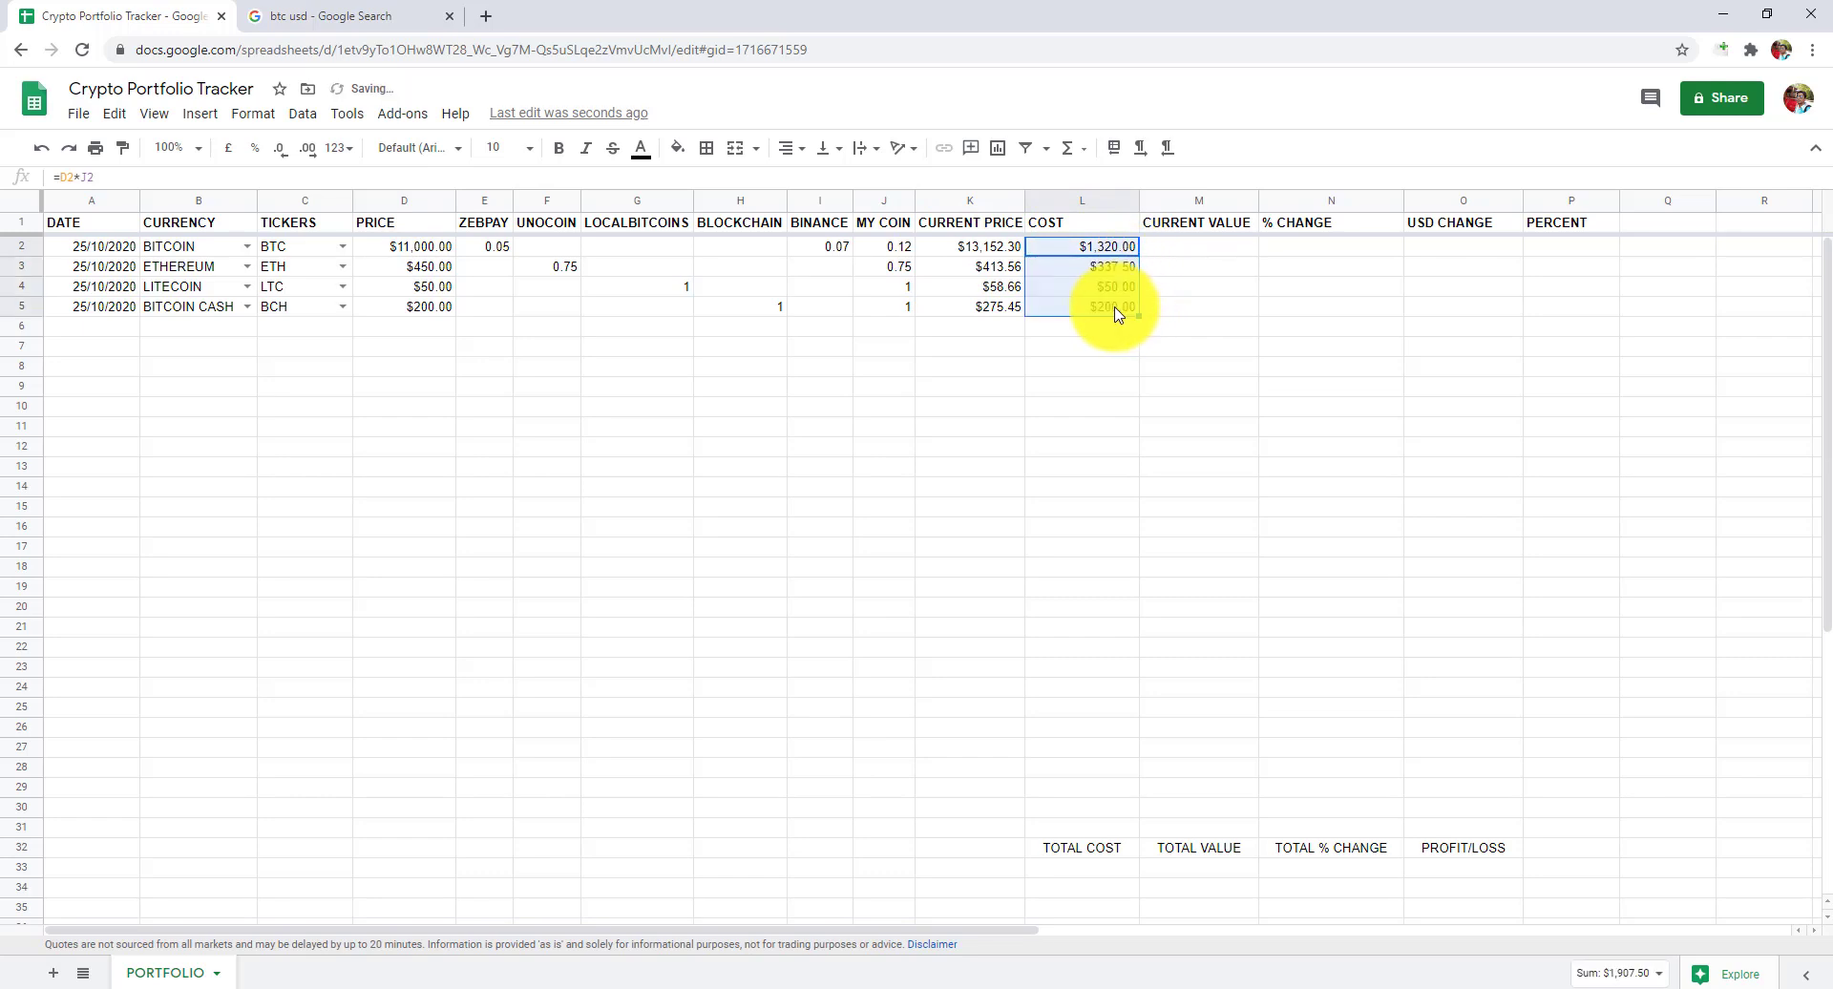
pyautogui.click(1116, 307)
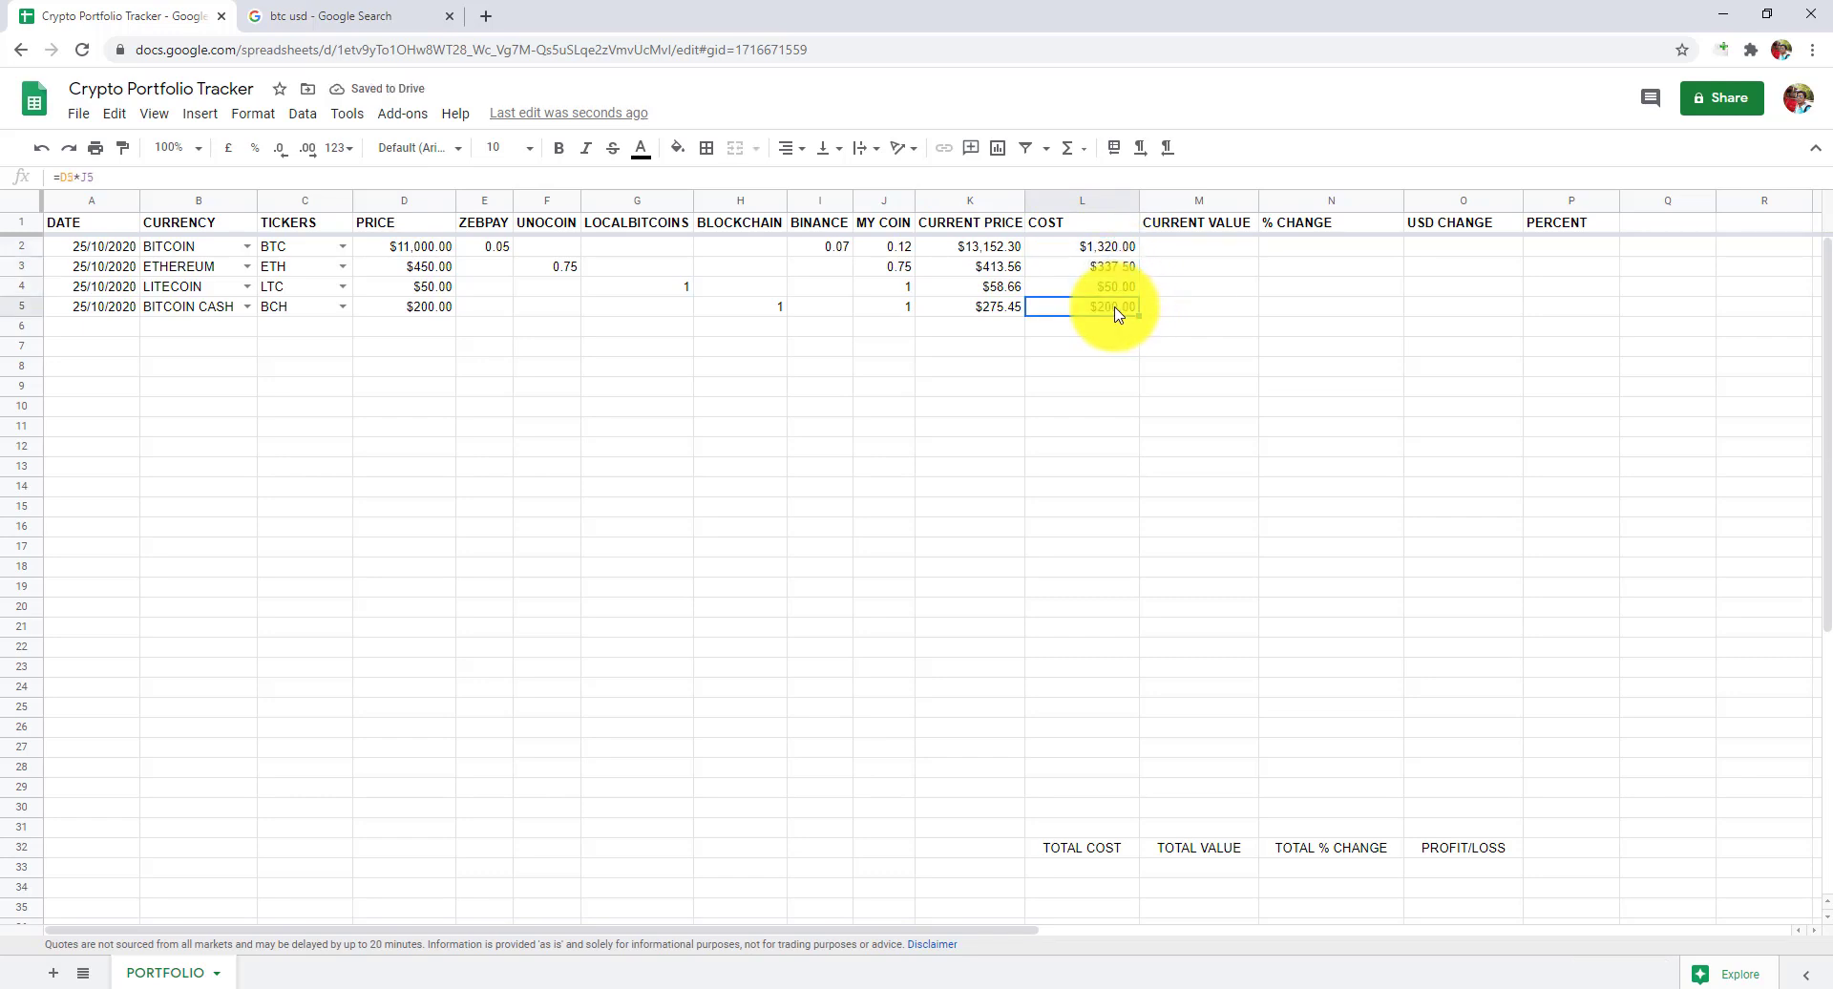
pyautogui.click(1070, 869)
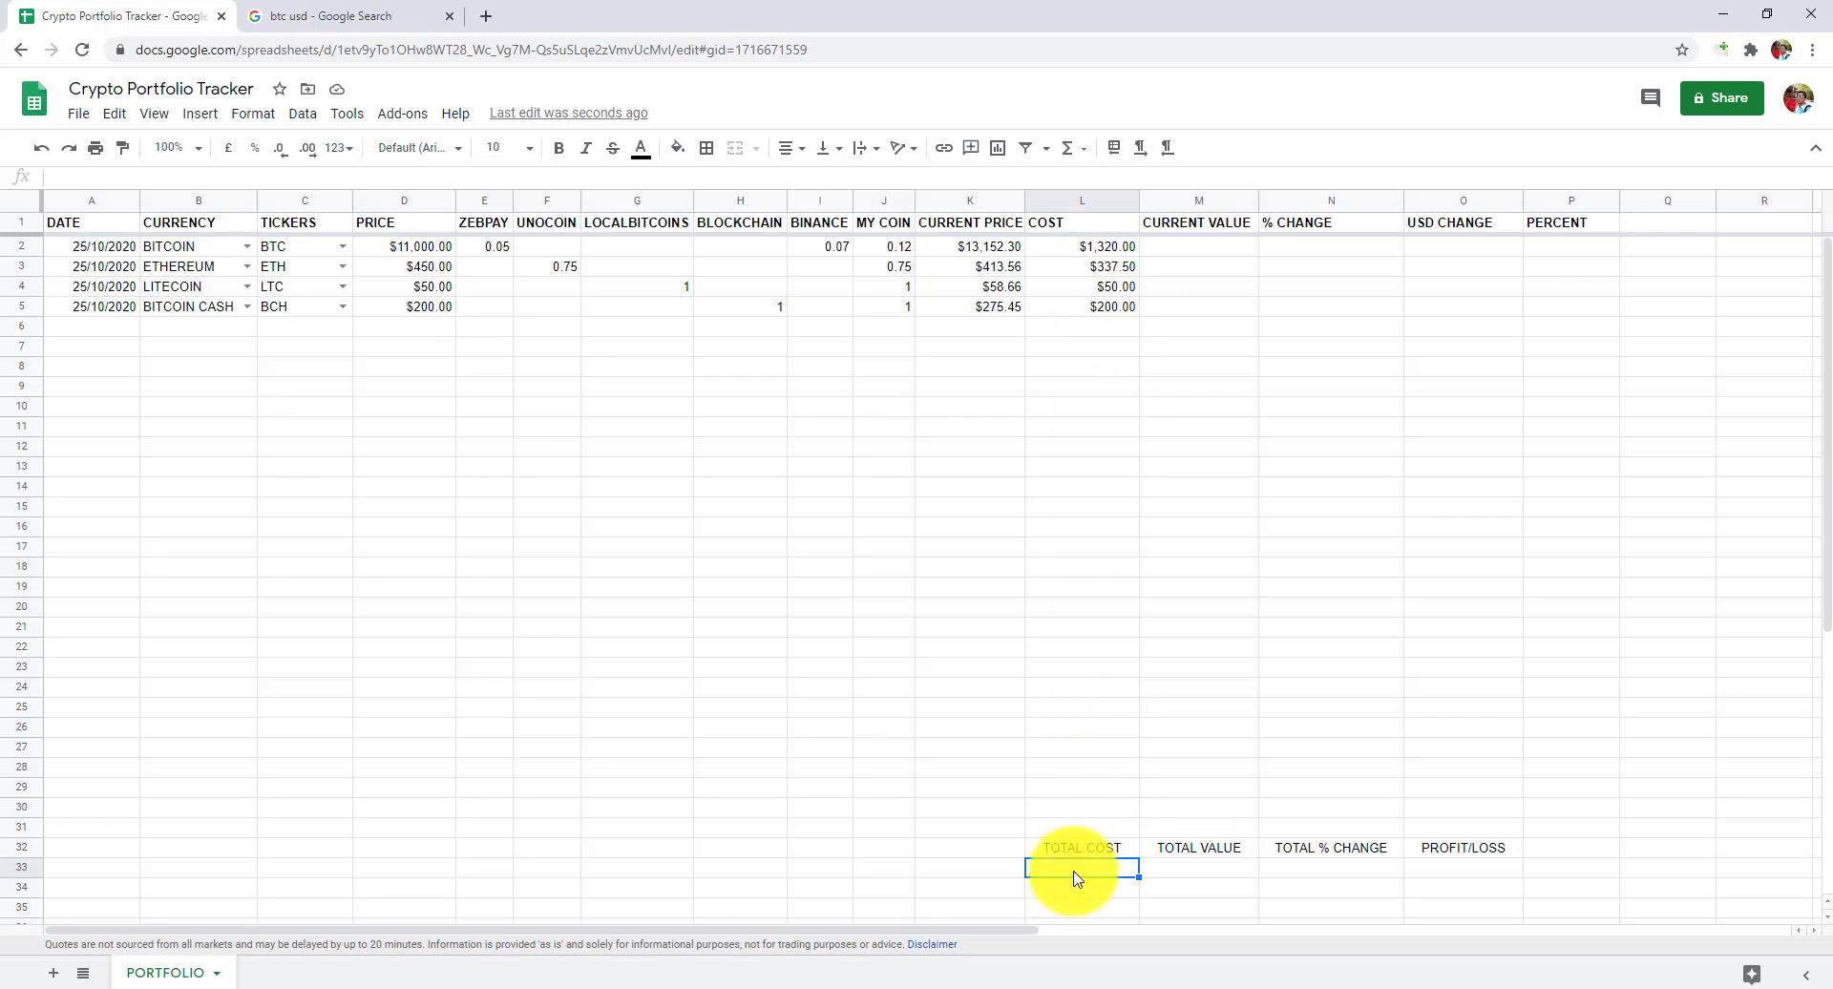
# Enter =SUM(L2:L31) in L33 to show the $1,907.50 total cost.
pyautogui.write('=SUM(')
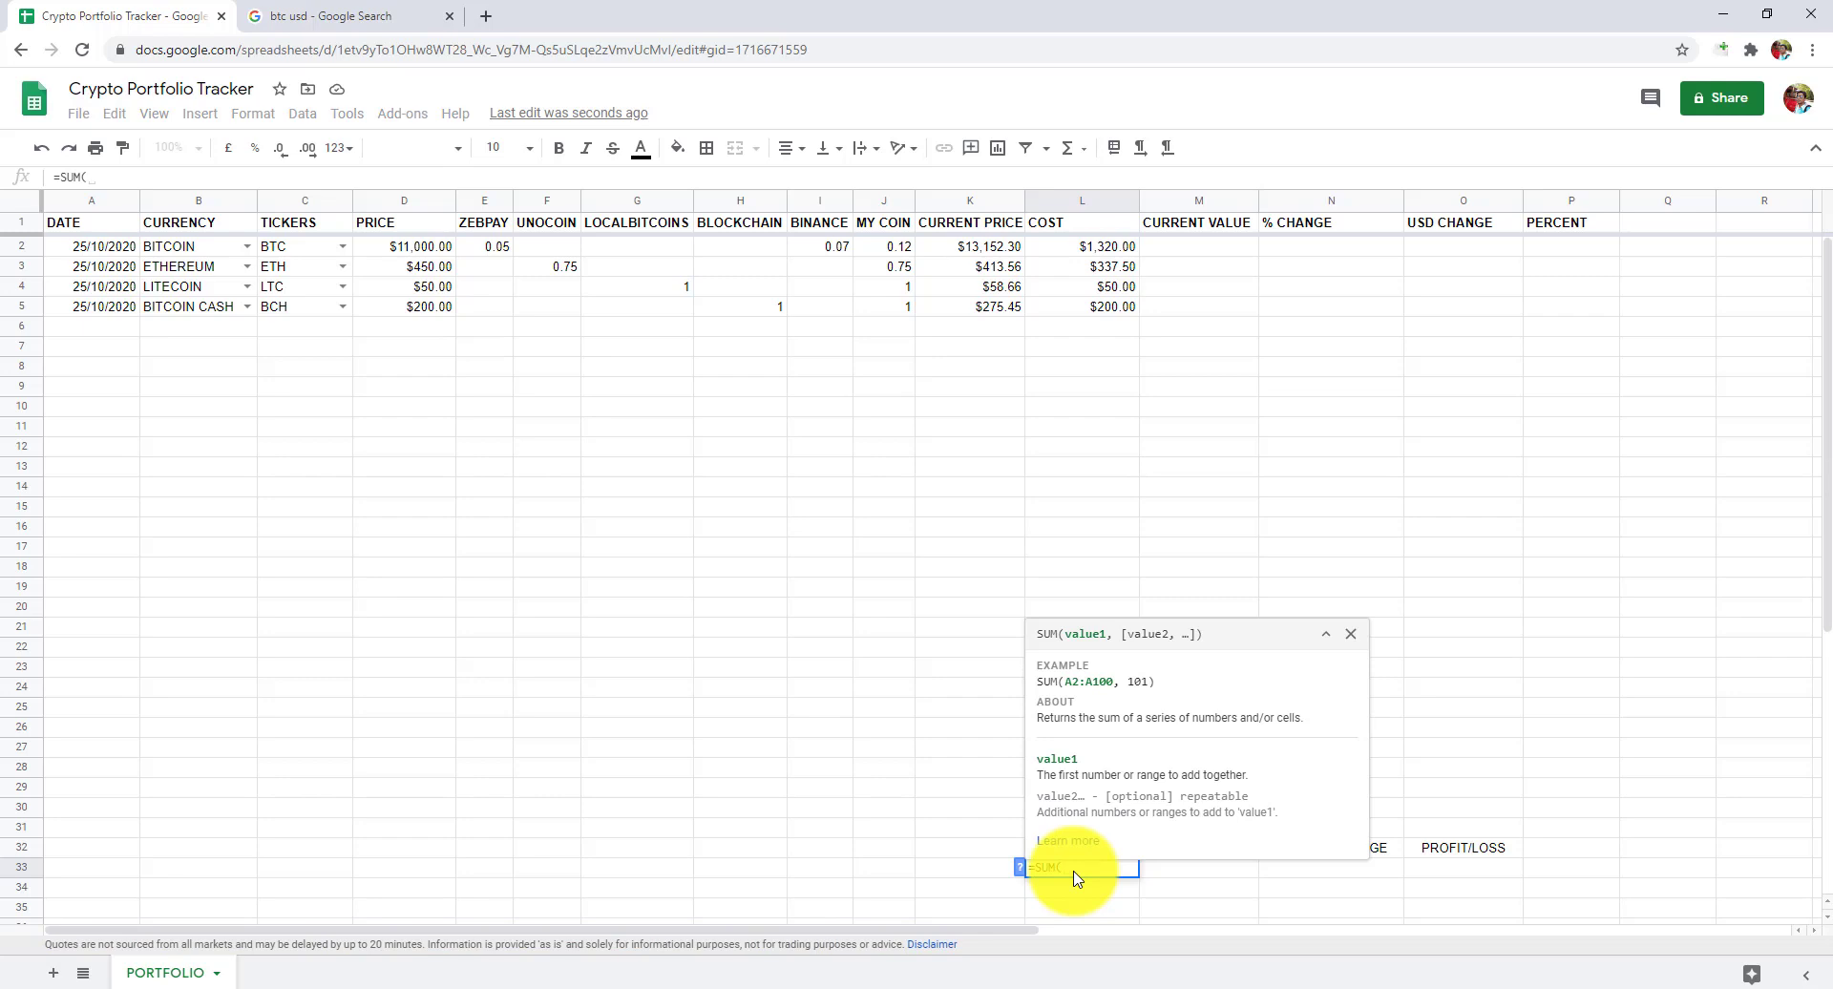
pyautogui.moveTo(1067, 253); pyautogui.dragTo(1076, 386)
pyautogui.moveTo(1076, 516); pyautogui.dragTo(1083, 833)
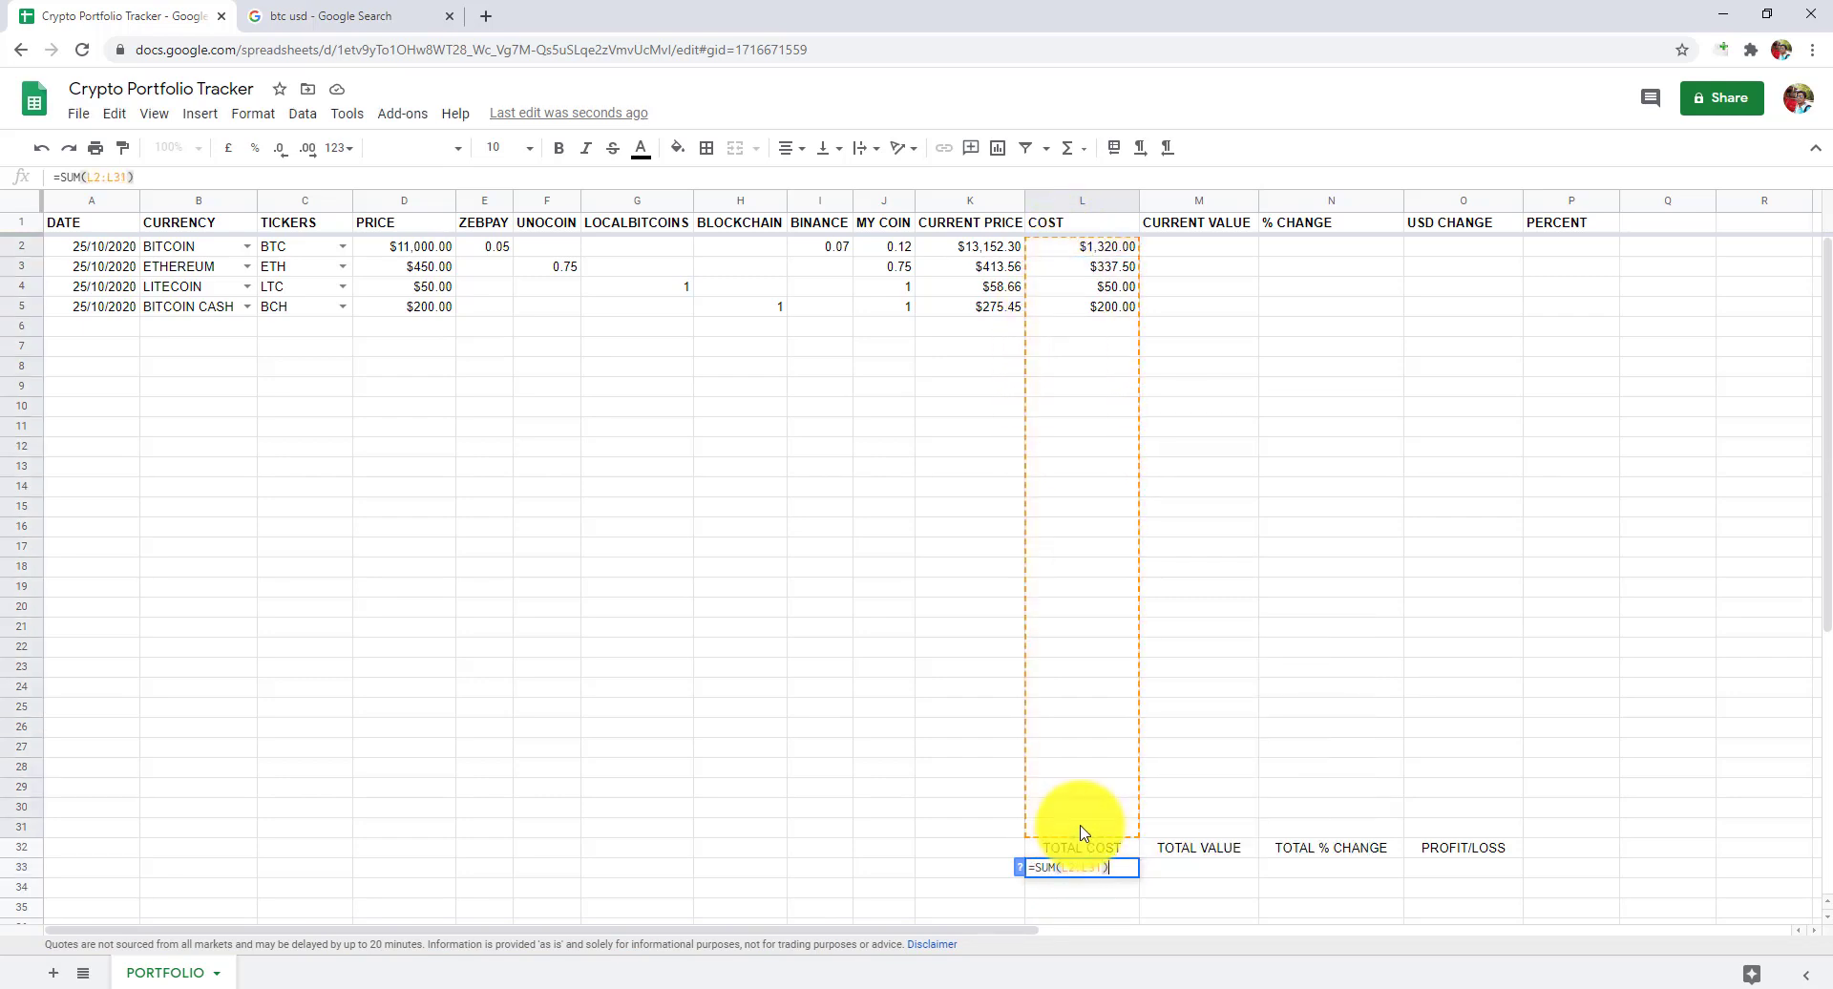
pyautogui.press('Return')
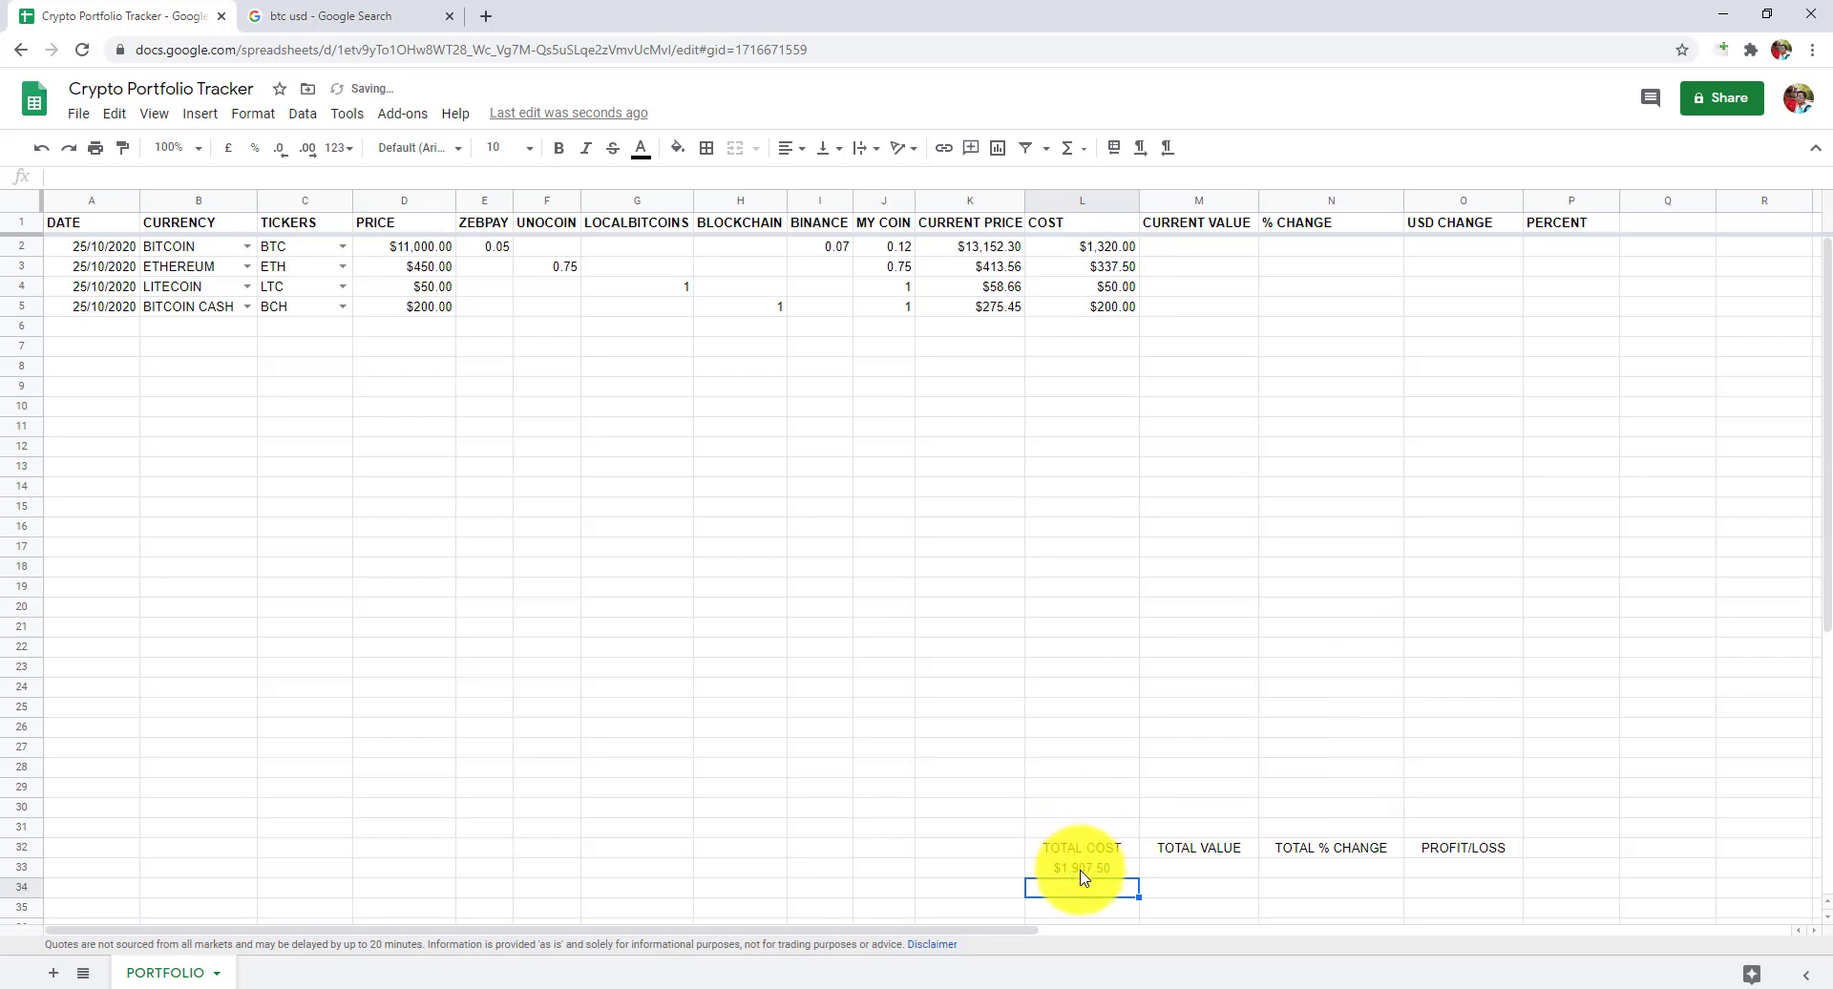
pyautogui.click(1082, 868)
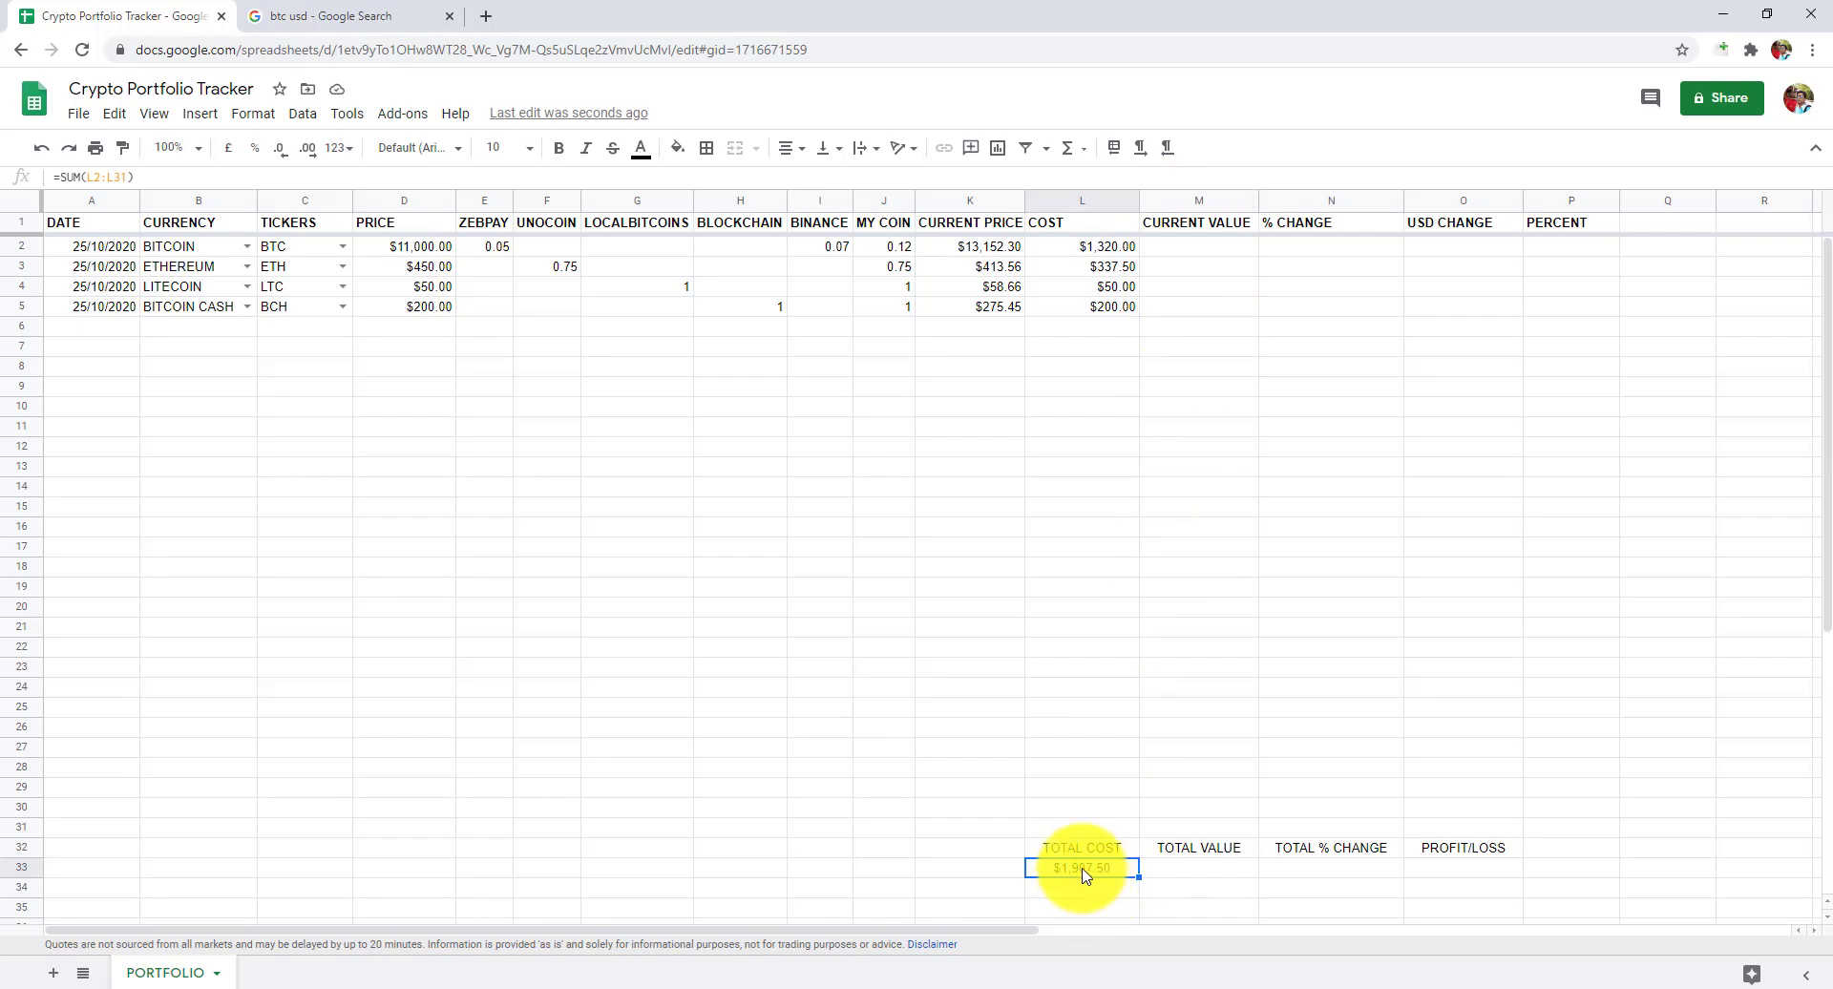
# Enter =K2*J2 in M2 and fill down to M5 for each coin's current value.
pyautogui.click(1180, 200)
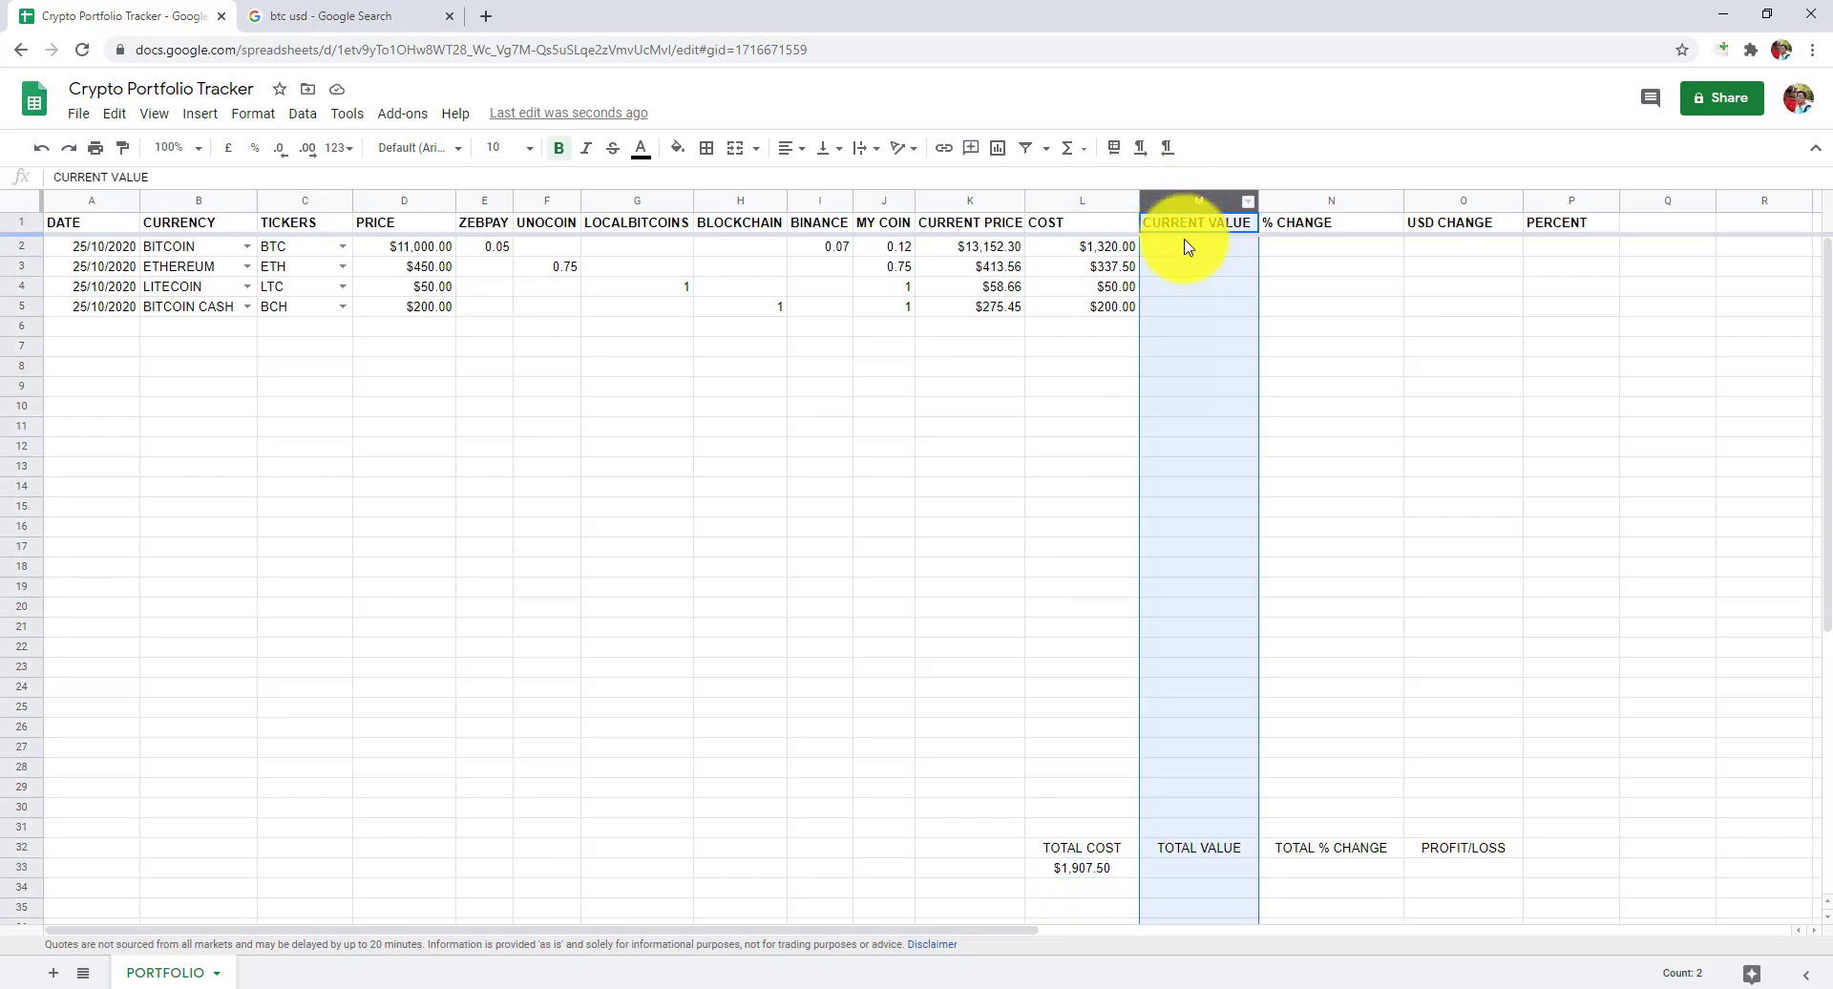
pyautogui.click(966, 203)
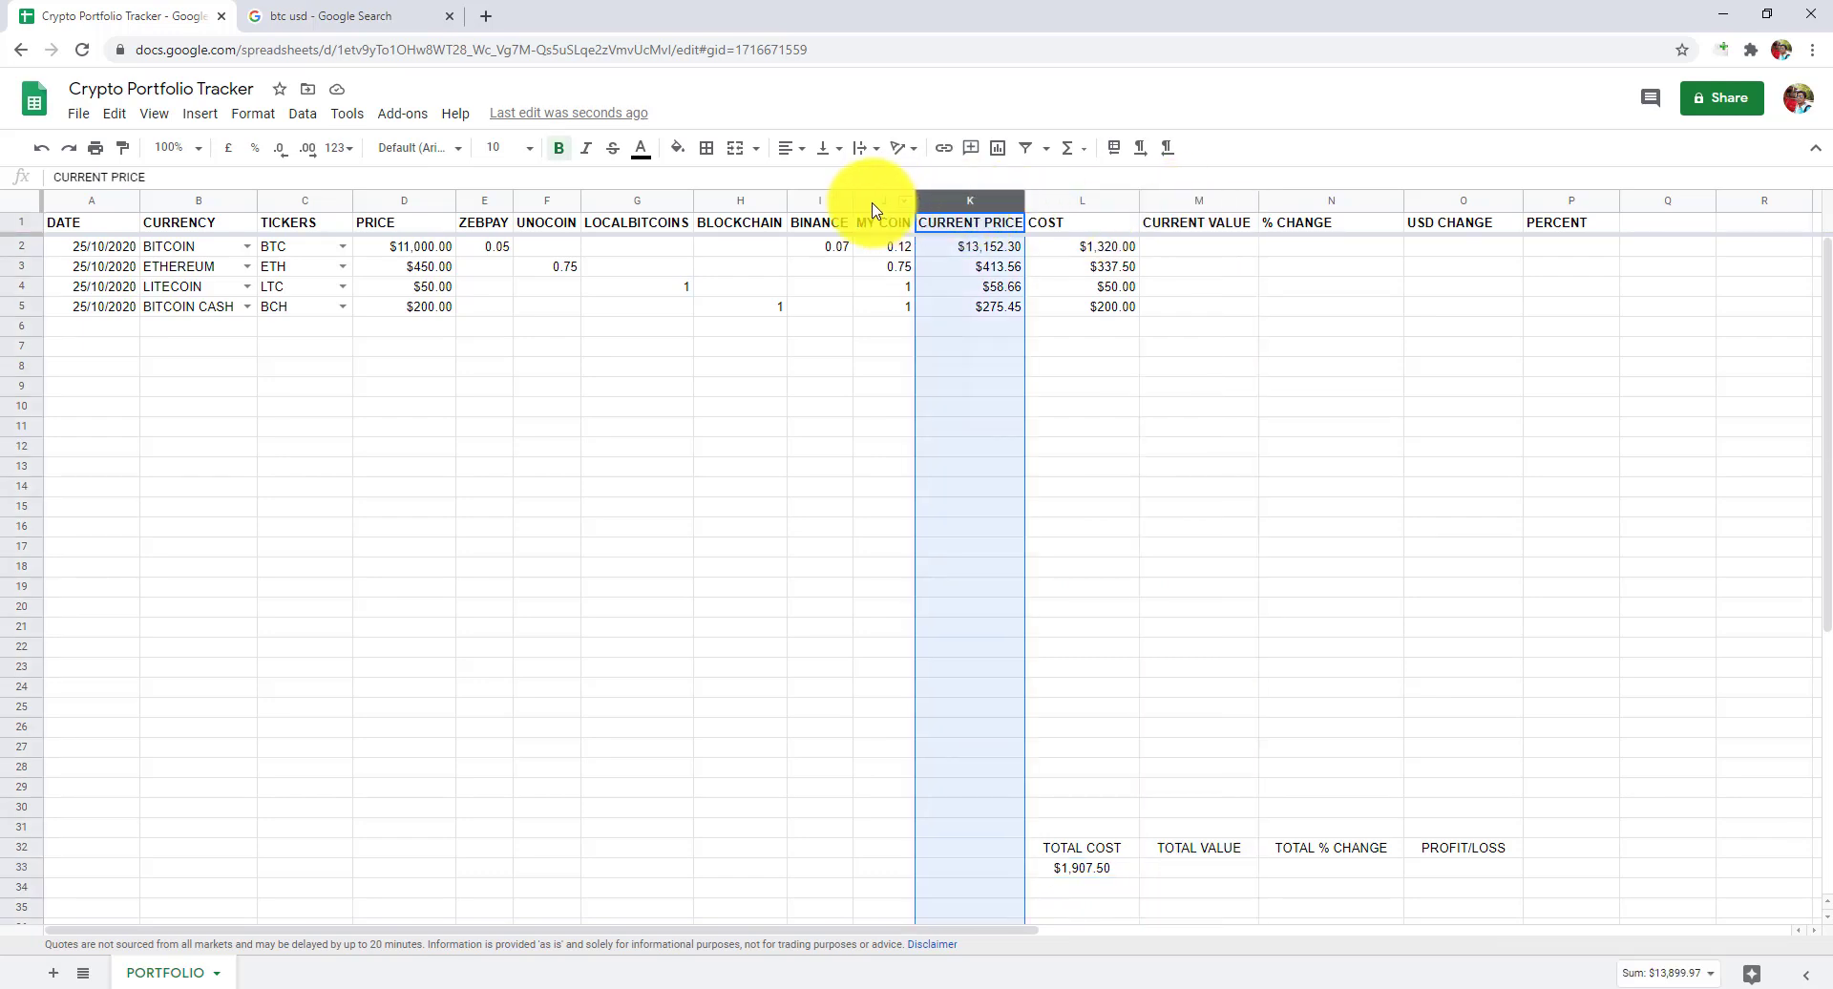
pyautogui.click(871, 203)
pyautogui.click(1199, 251)
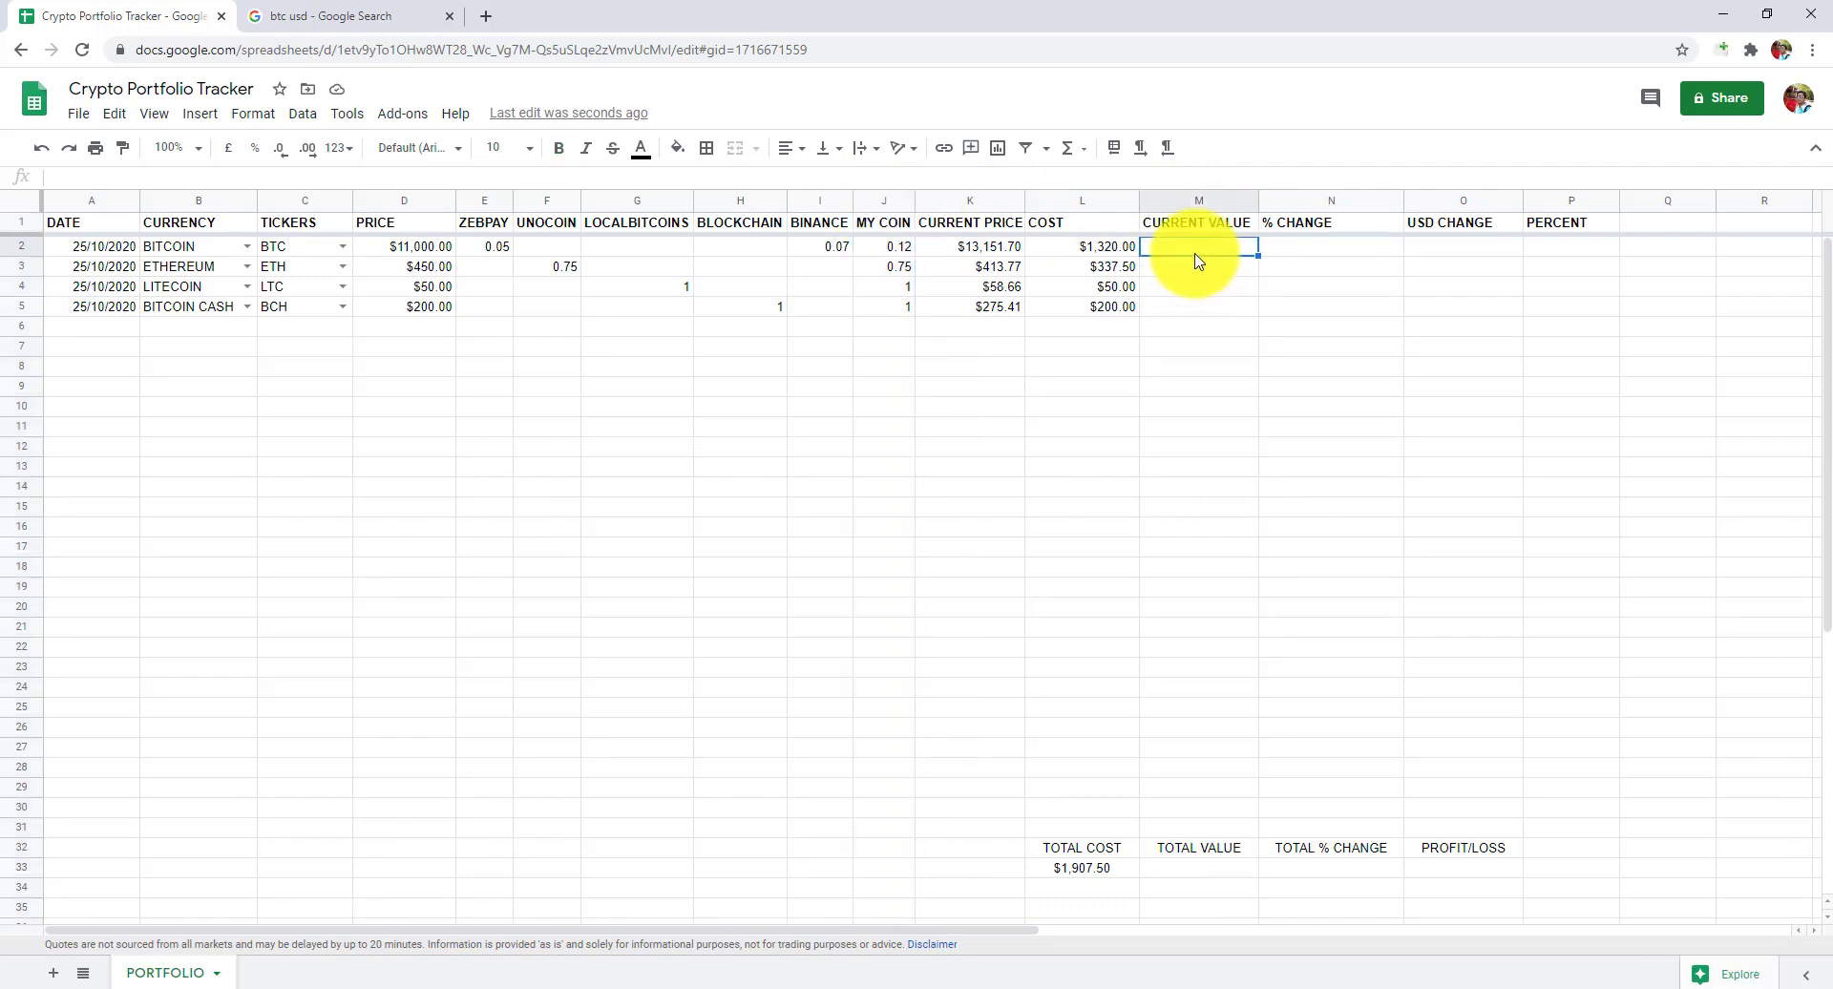
pyautogui.write('=')
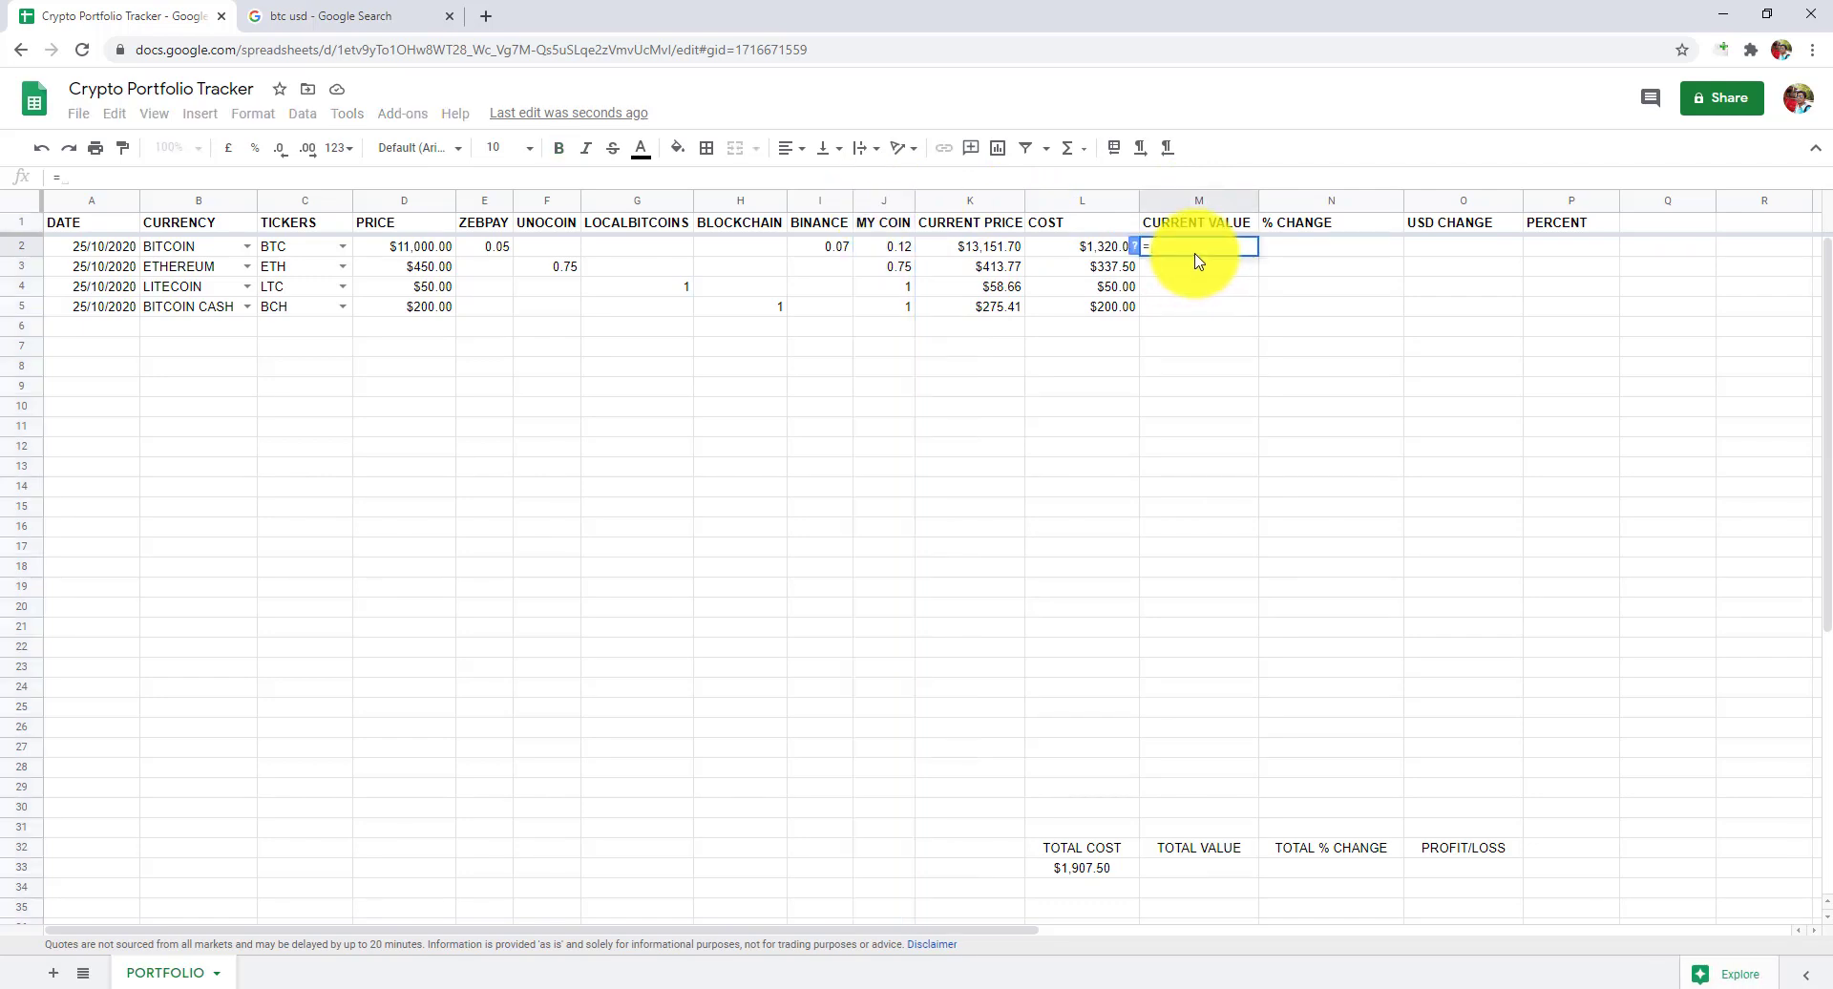
pyautogui.click(984, 250)
pyautogui.write('*')
pyautogui.click(893, 250)
pyautogui.press('Return')
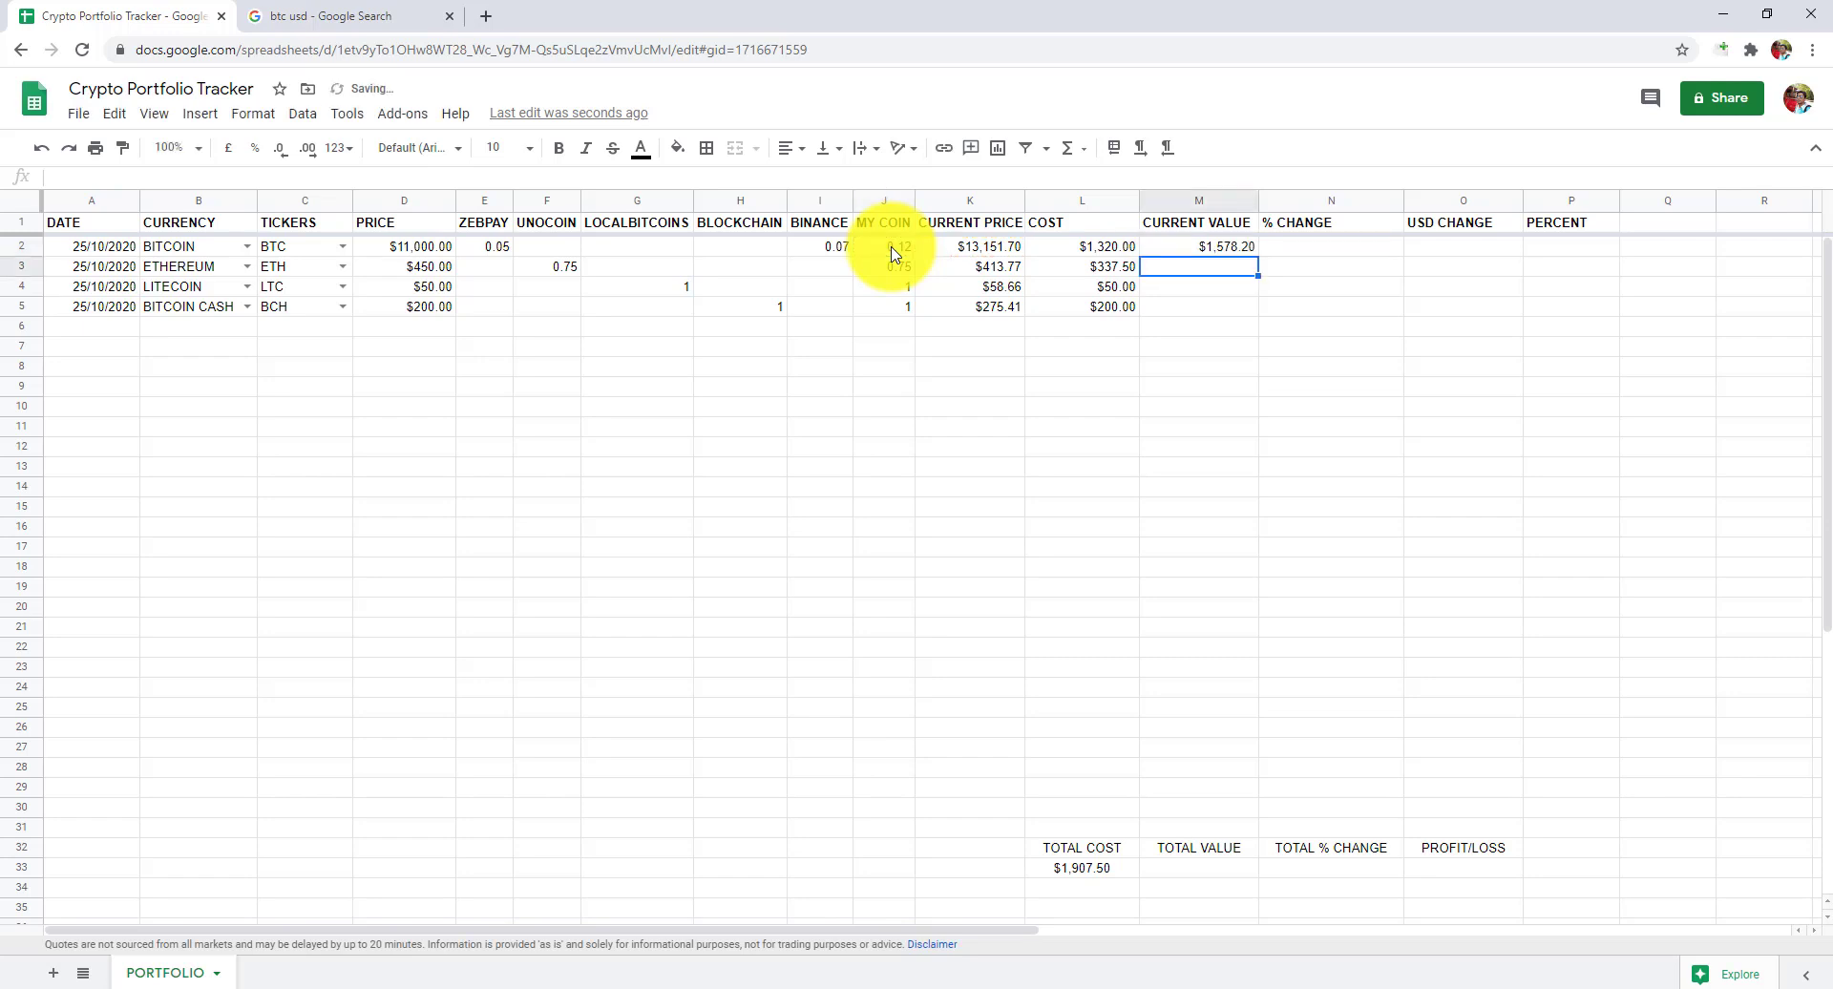
pyautogui.click(1234, 251)
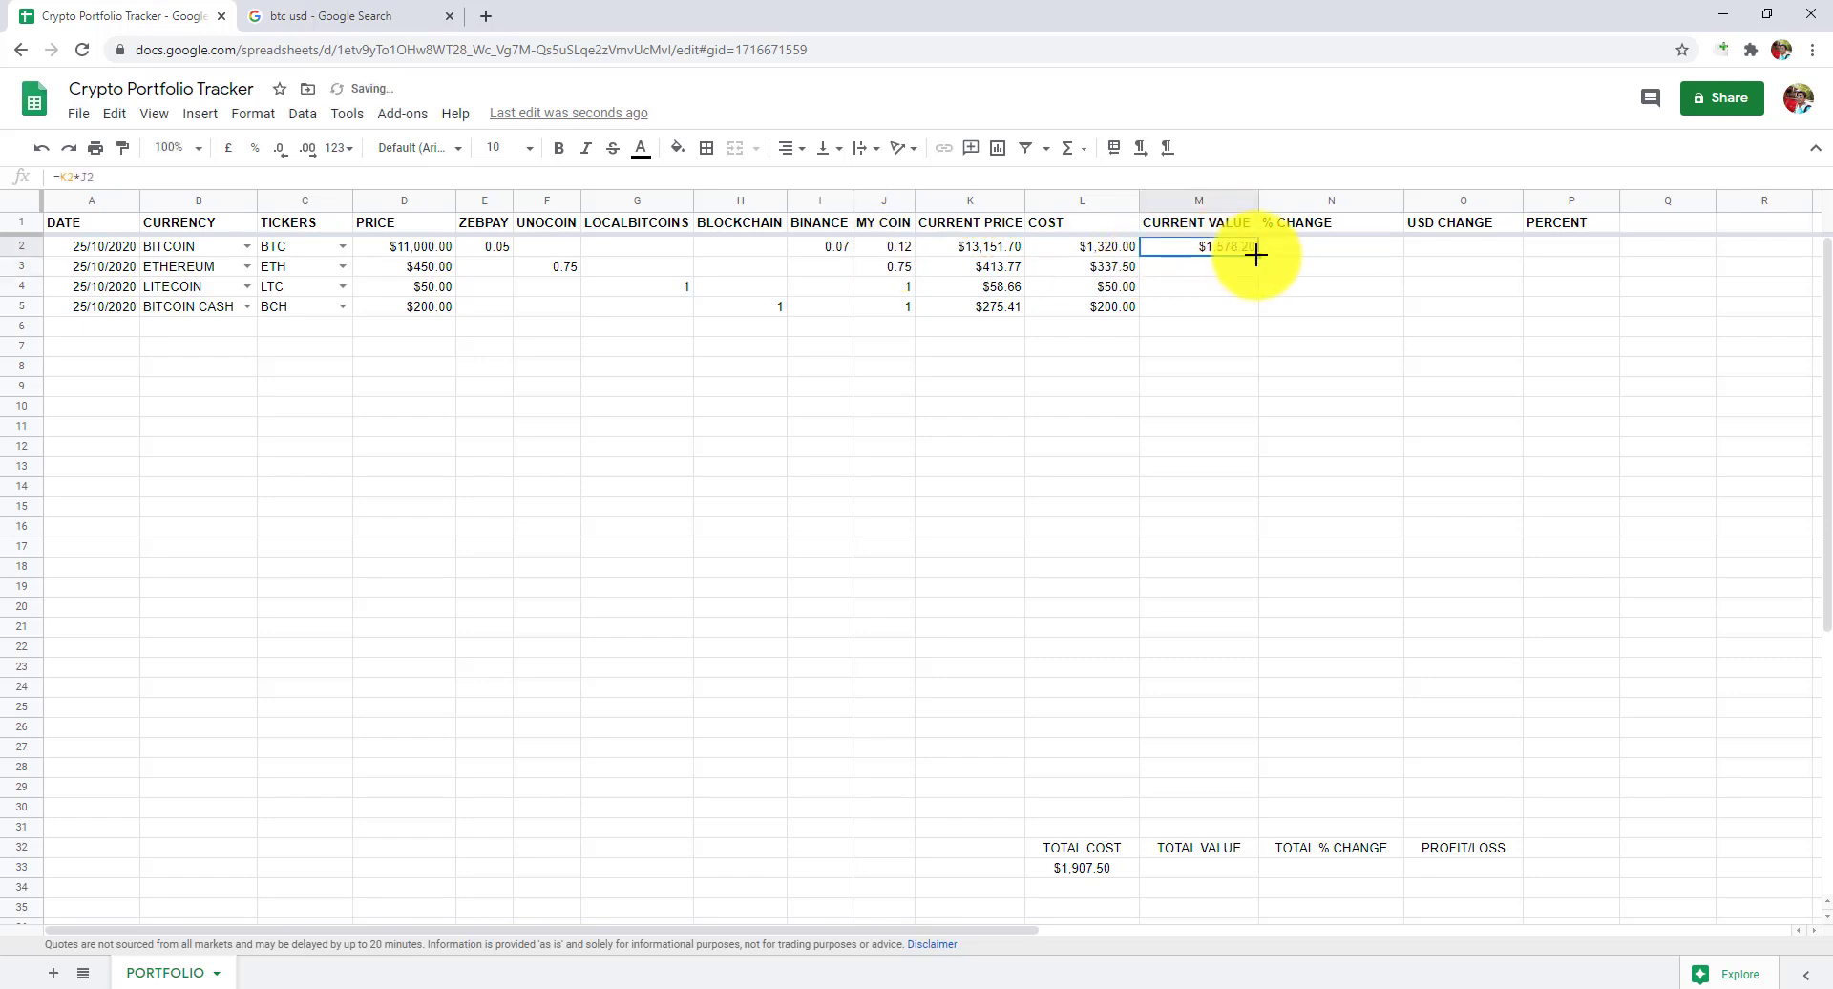
pyautogui.moveTo(1258, 256); pyautogui.dragTo(1239, 319)
pyautogui.click(1237, 312)
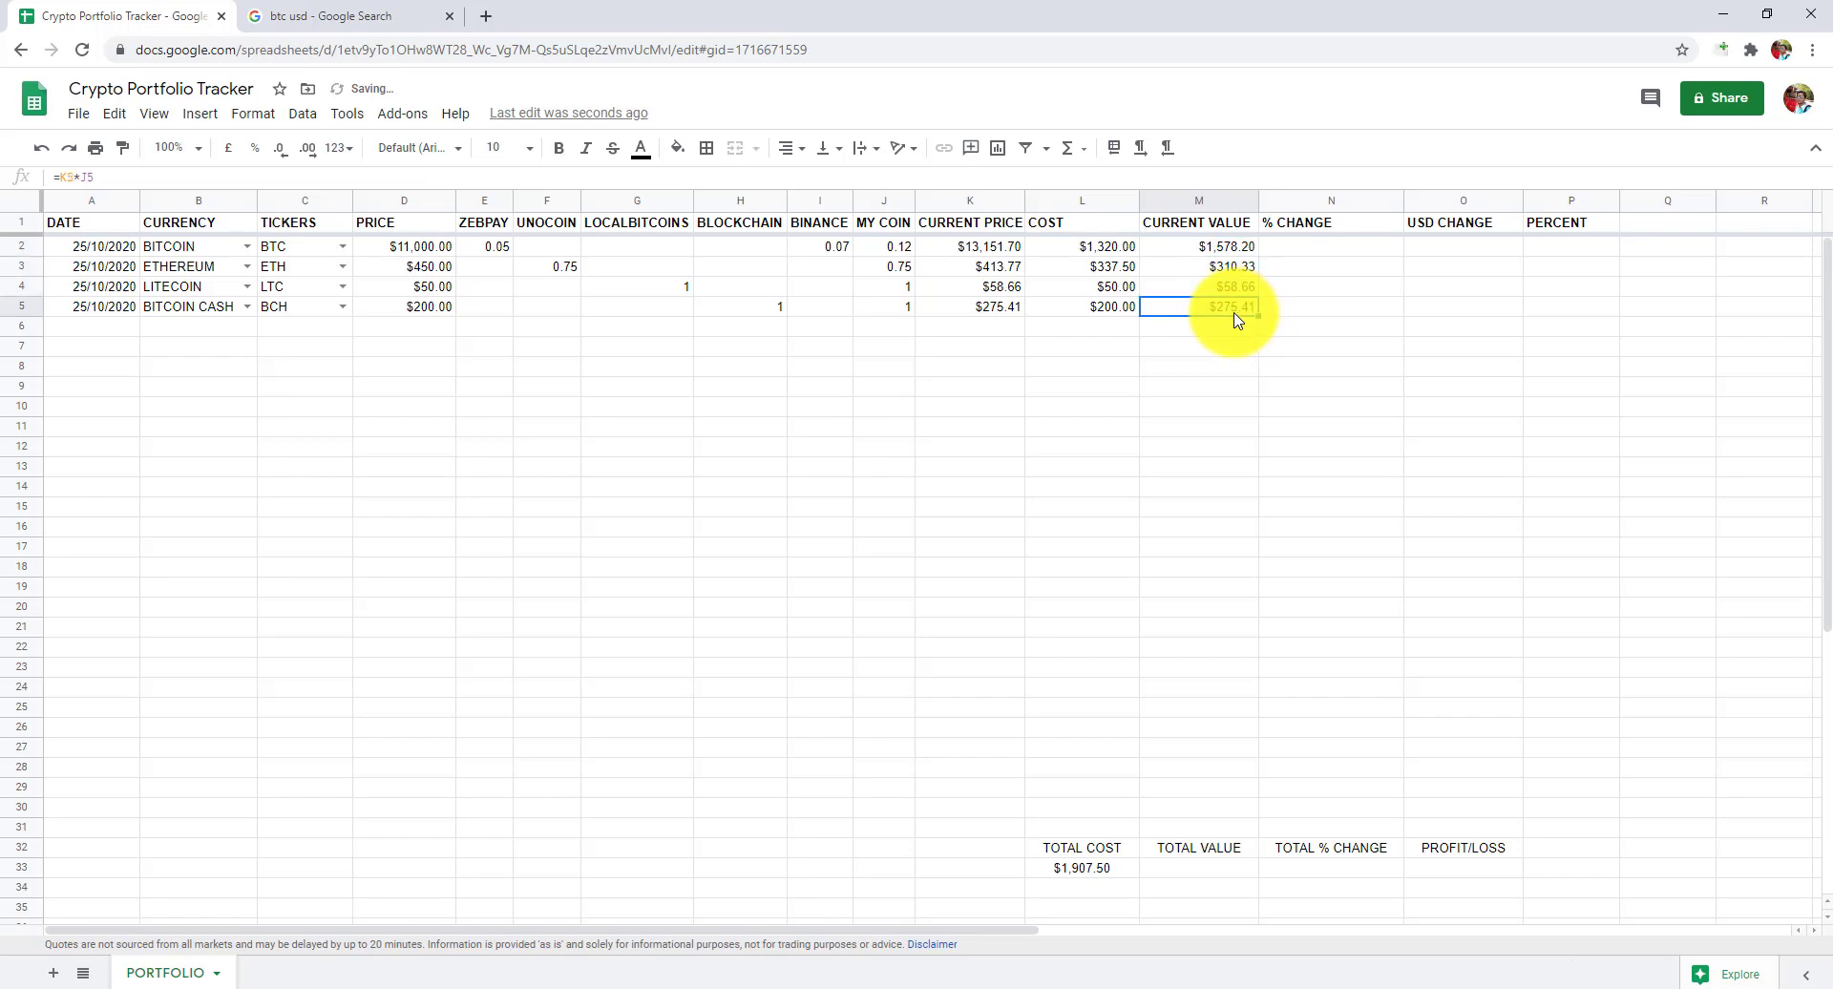
# Copy the total cost SUM into M33 so TOTAL VALUE shows $2,222.60.
pyautogui.click(1200, 872)
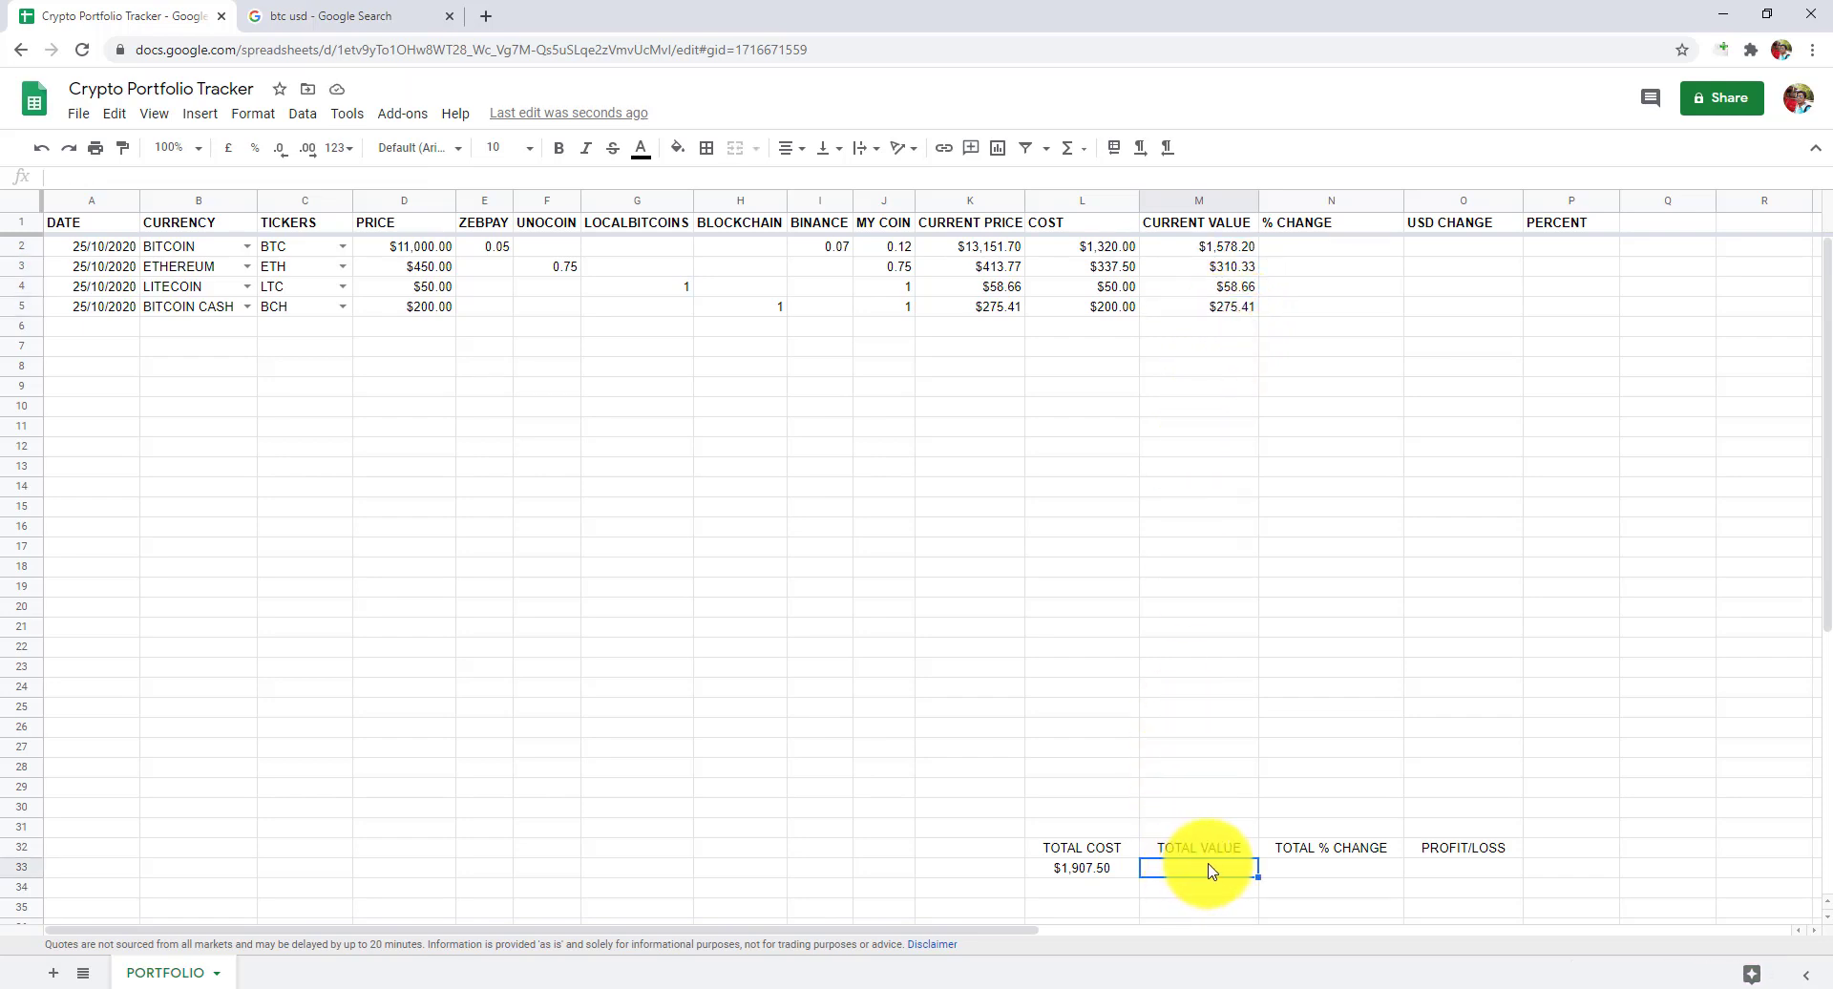
pyautogui.click(1215, 311)
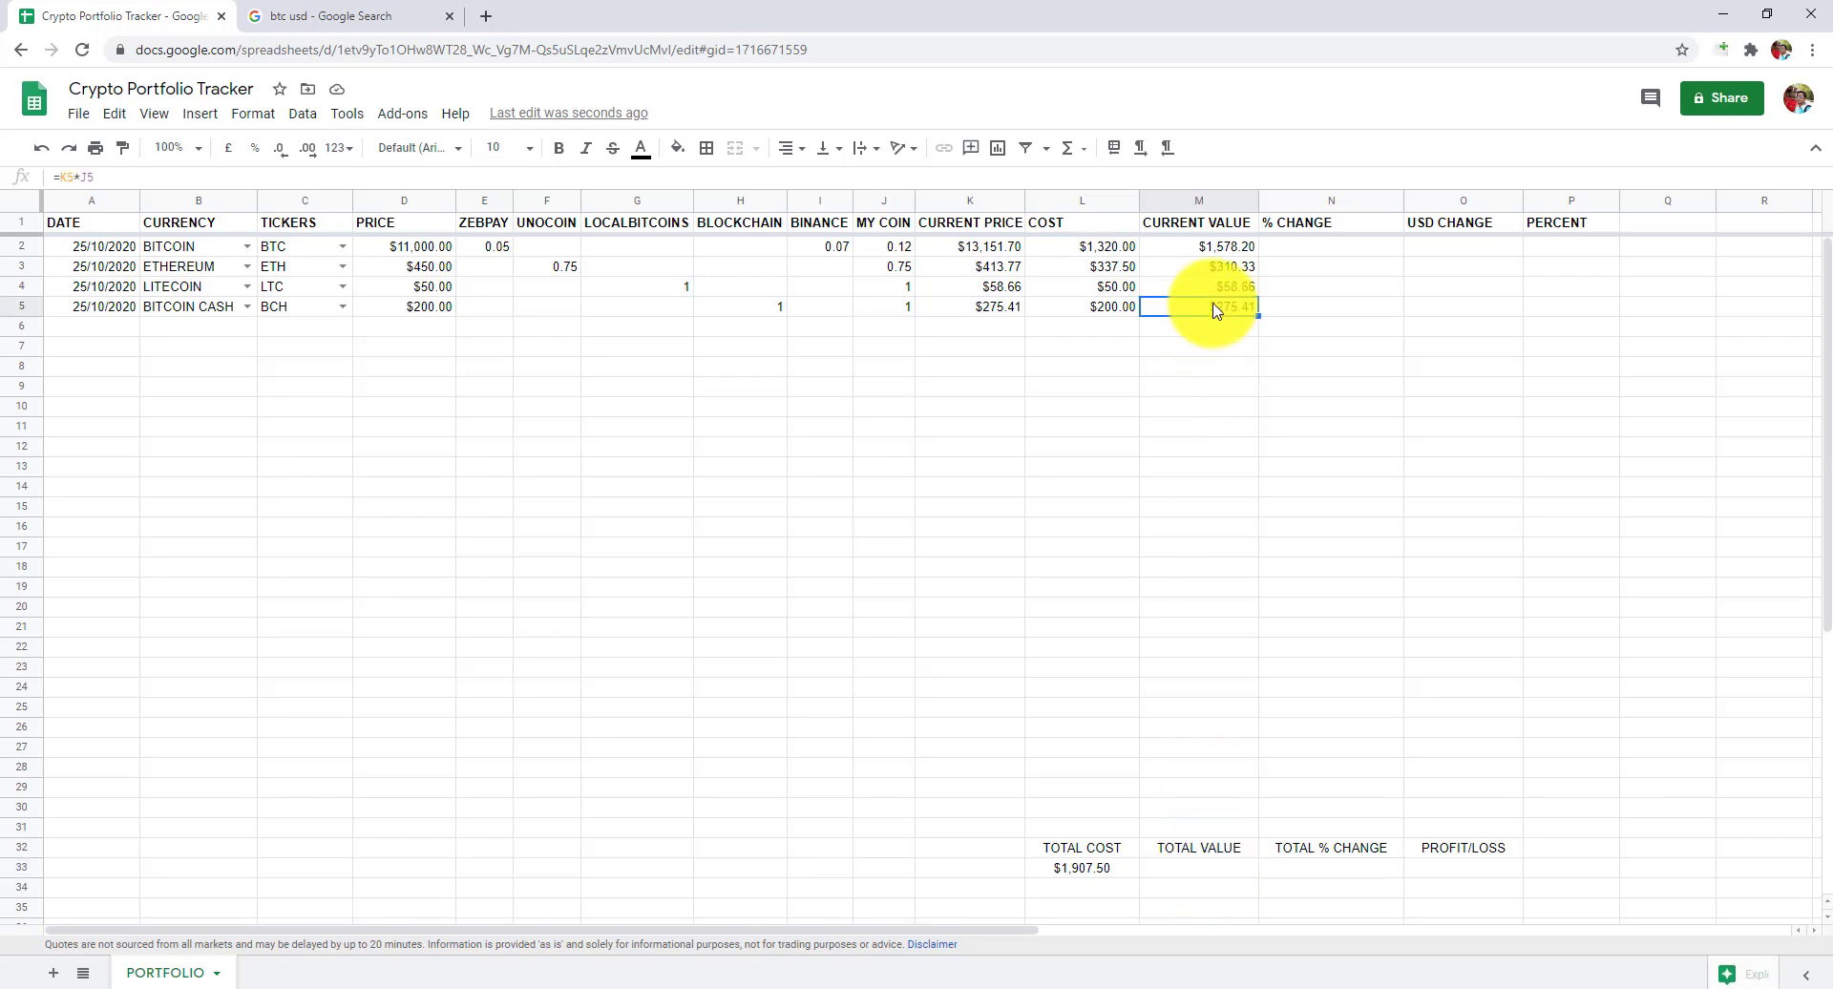
pyautogui.click(1112, 871)
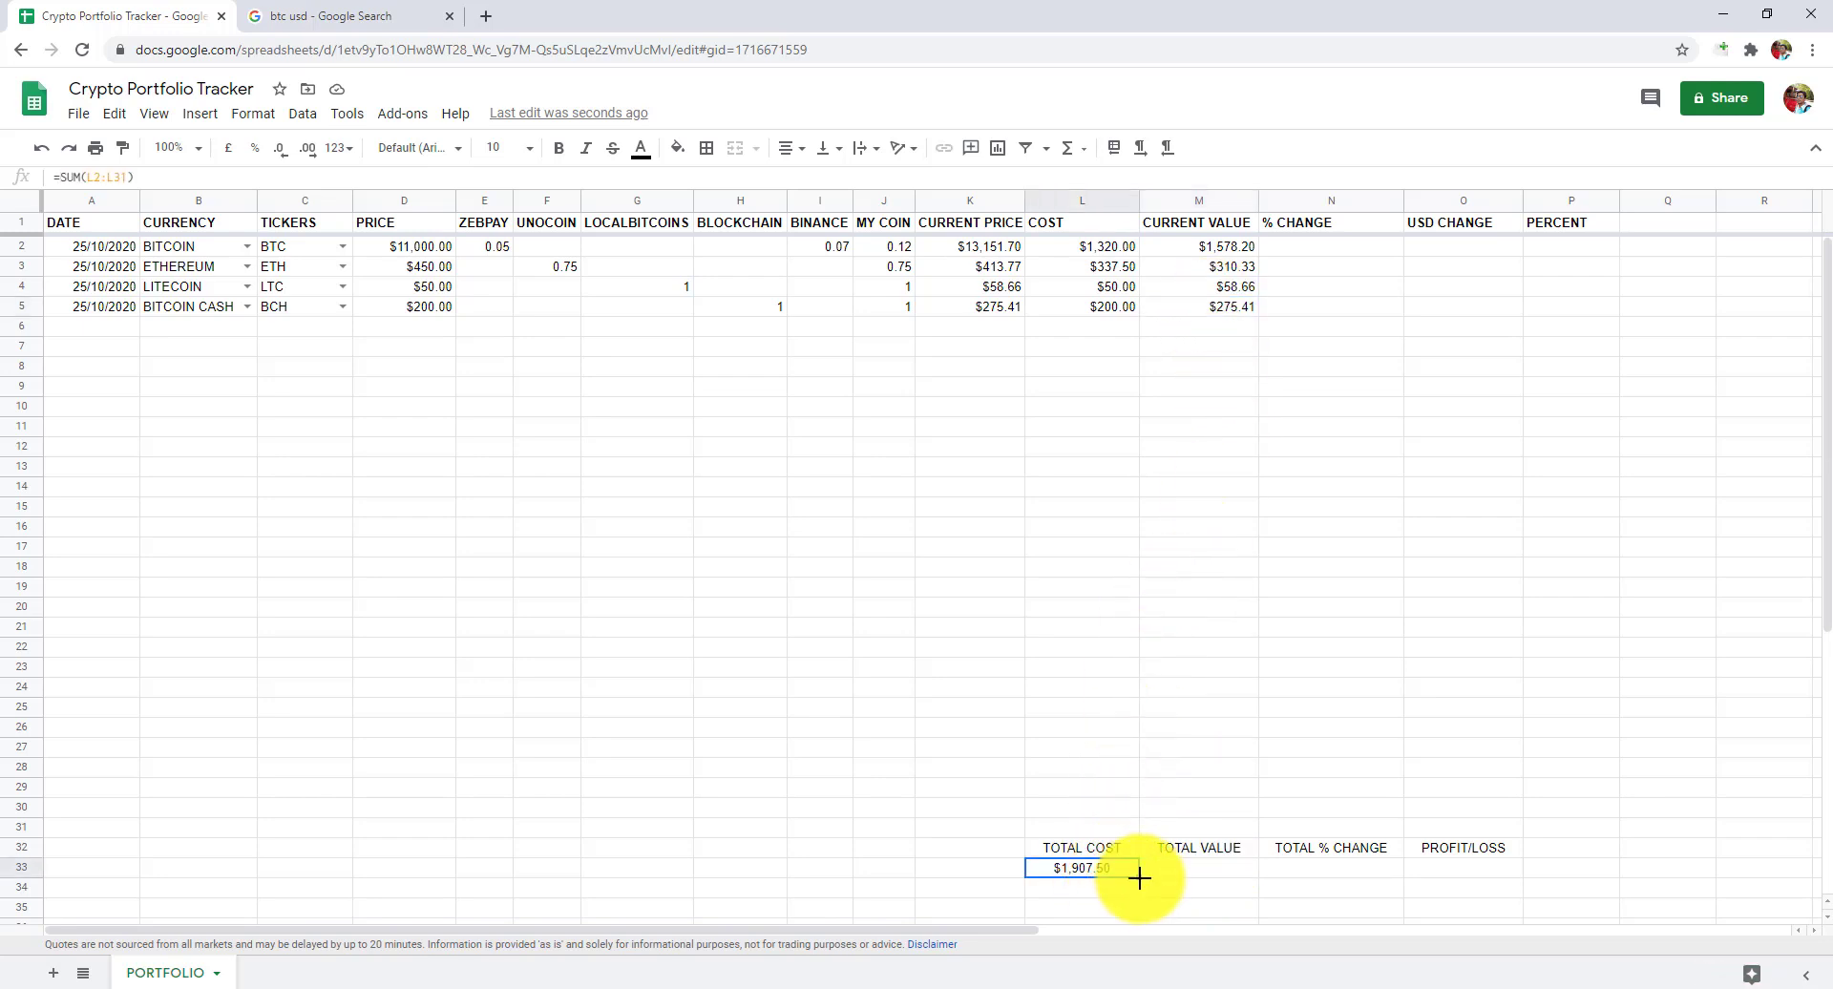
pyautogui.moveTo(1138, 878); pyautogui.dragTo(1229, 877)
pyautogui.click(1228, 876)
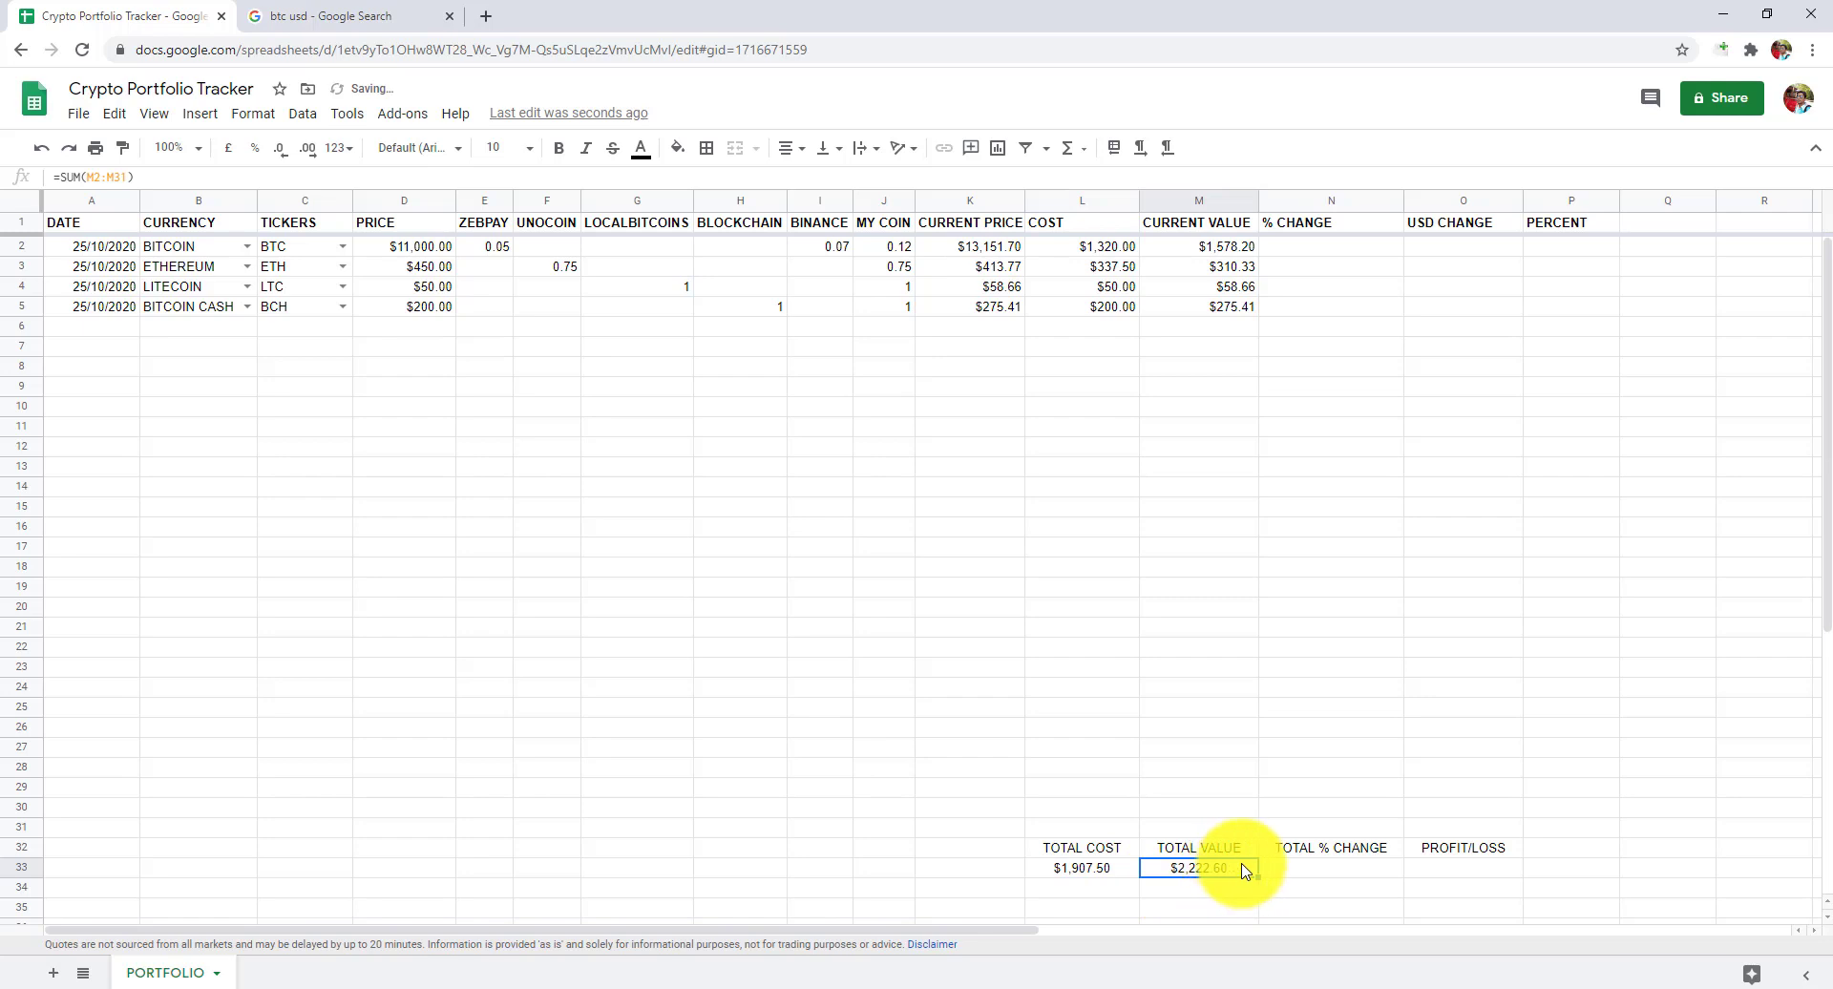
# Enter =(M2-L2)/L2 in N2 and fill it down to N5.
pyautogui.click(1336, 201)
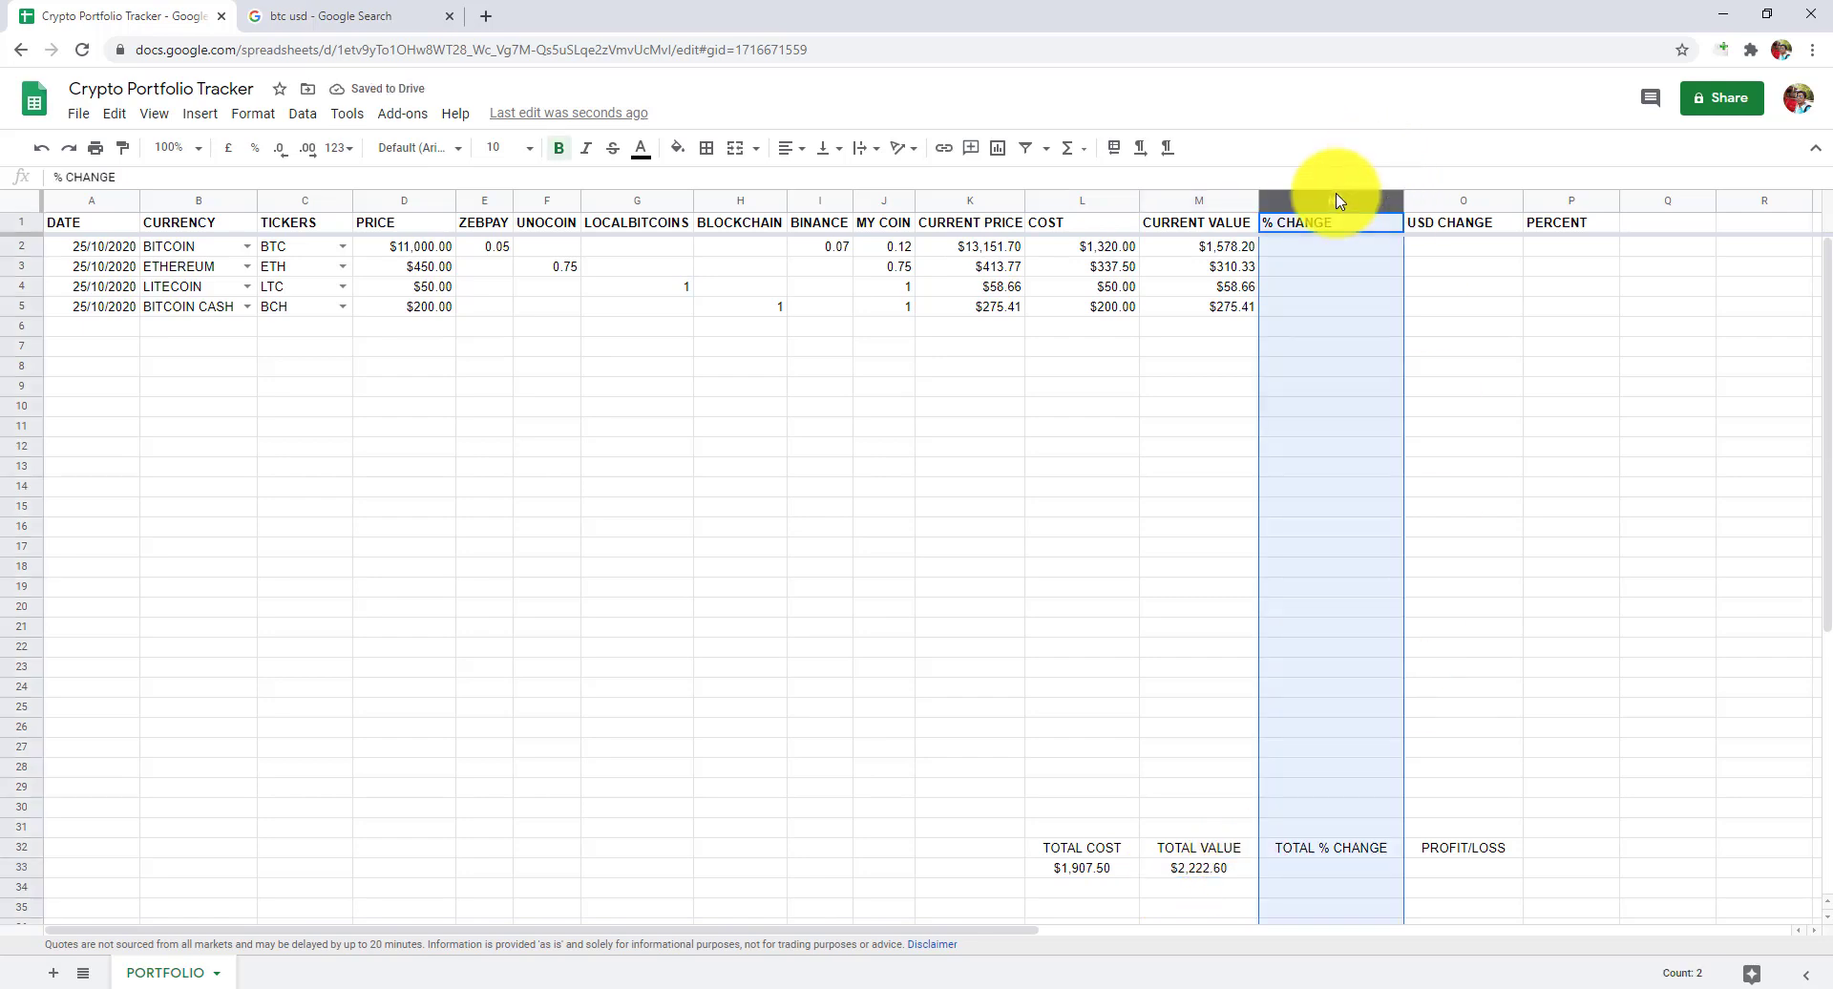
pyautogui.click(1319, 250)
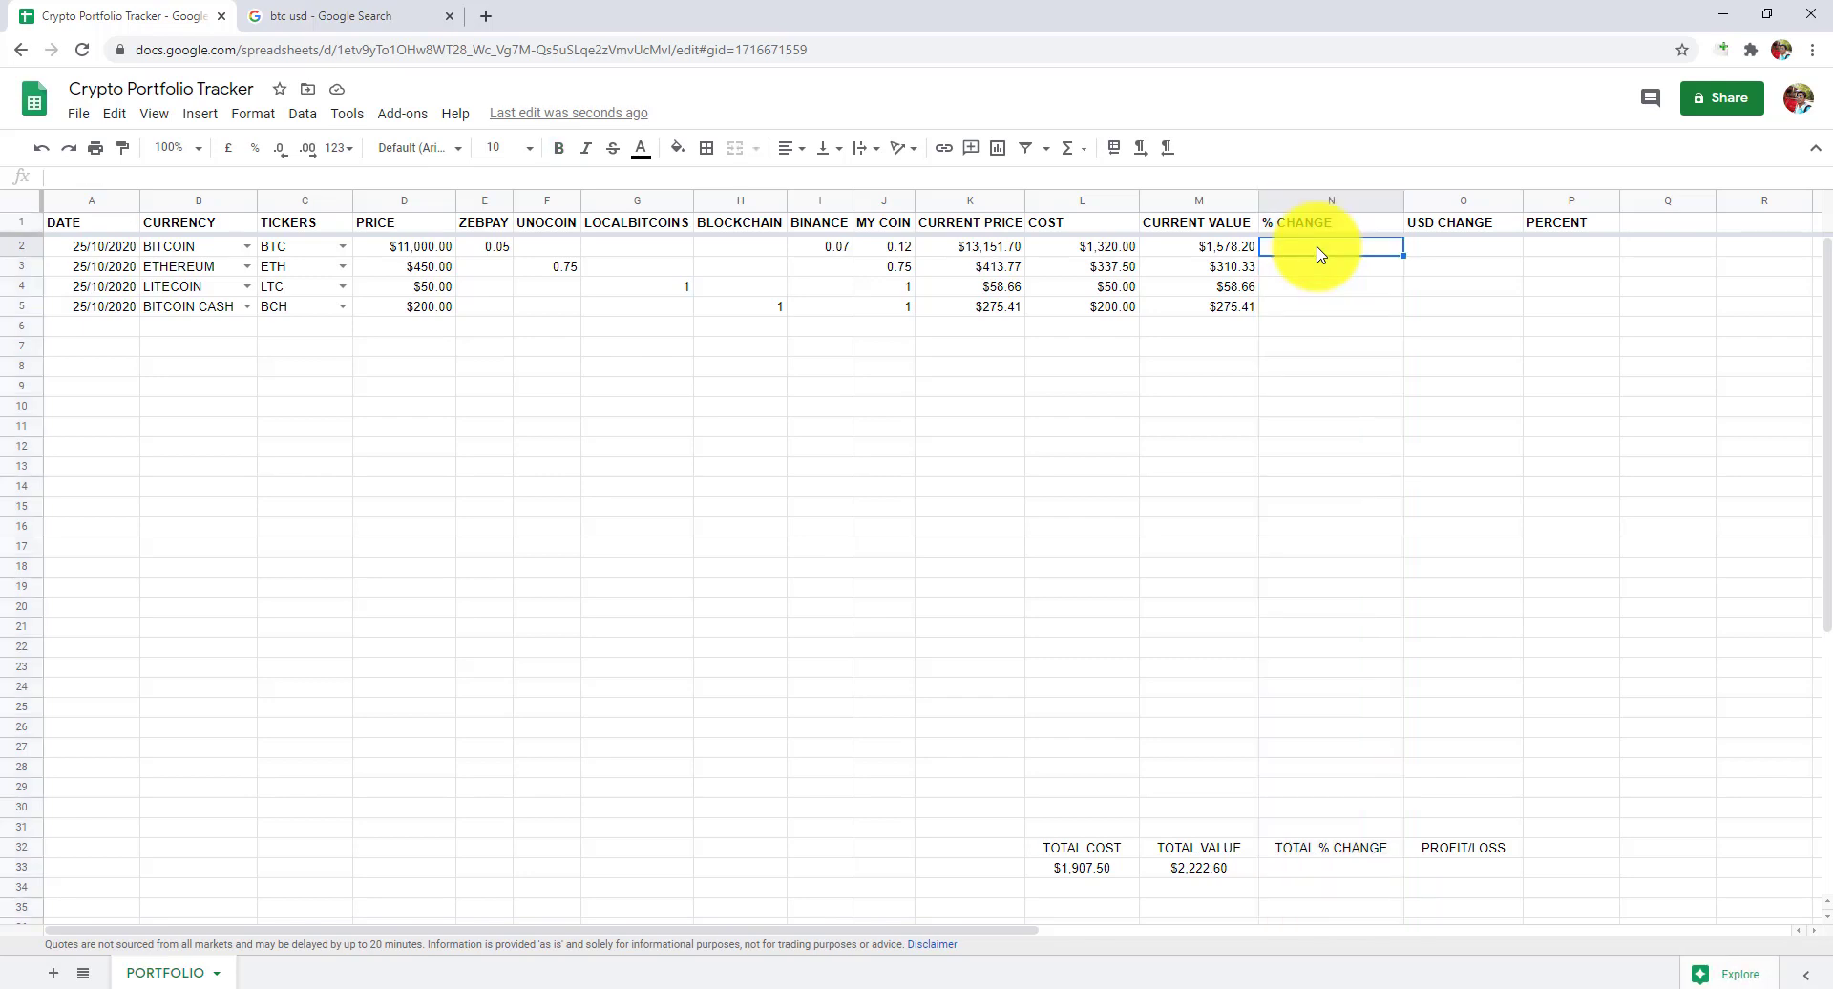
pyautogui.write('=(')
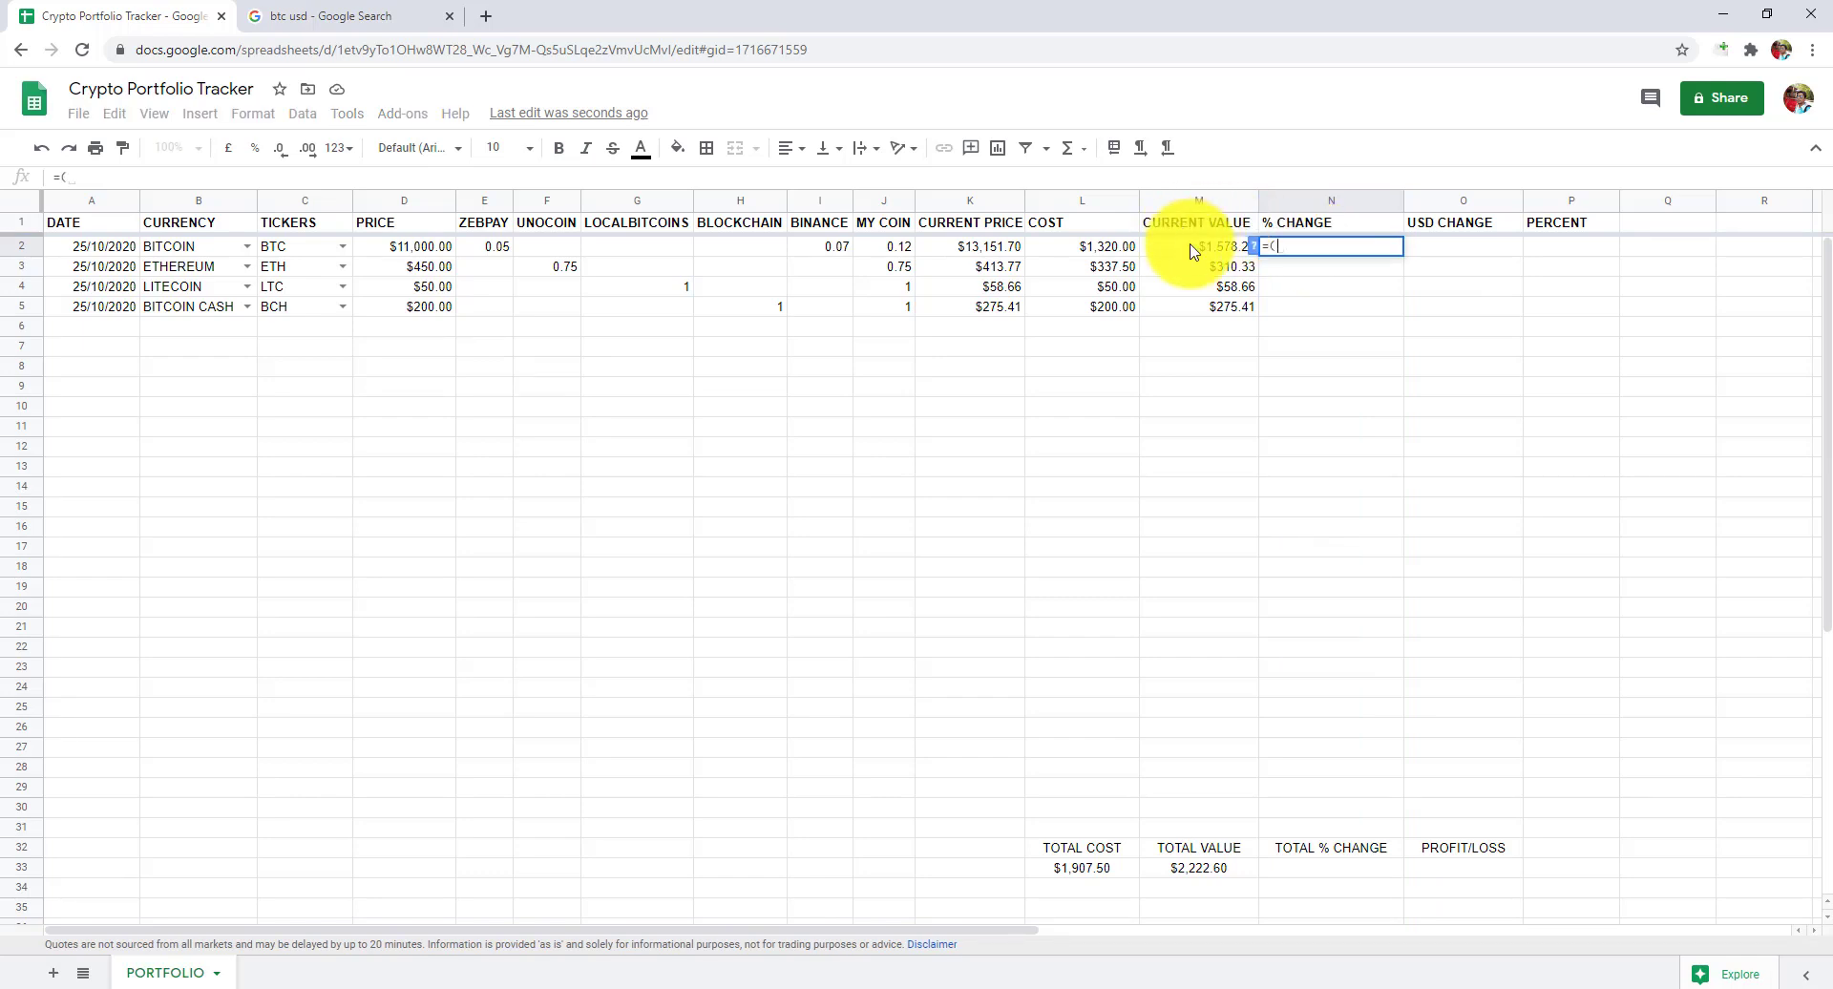
pyautogui.click(1191, 250)
pyautogui.write('-')
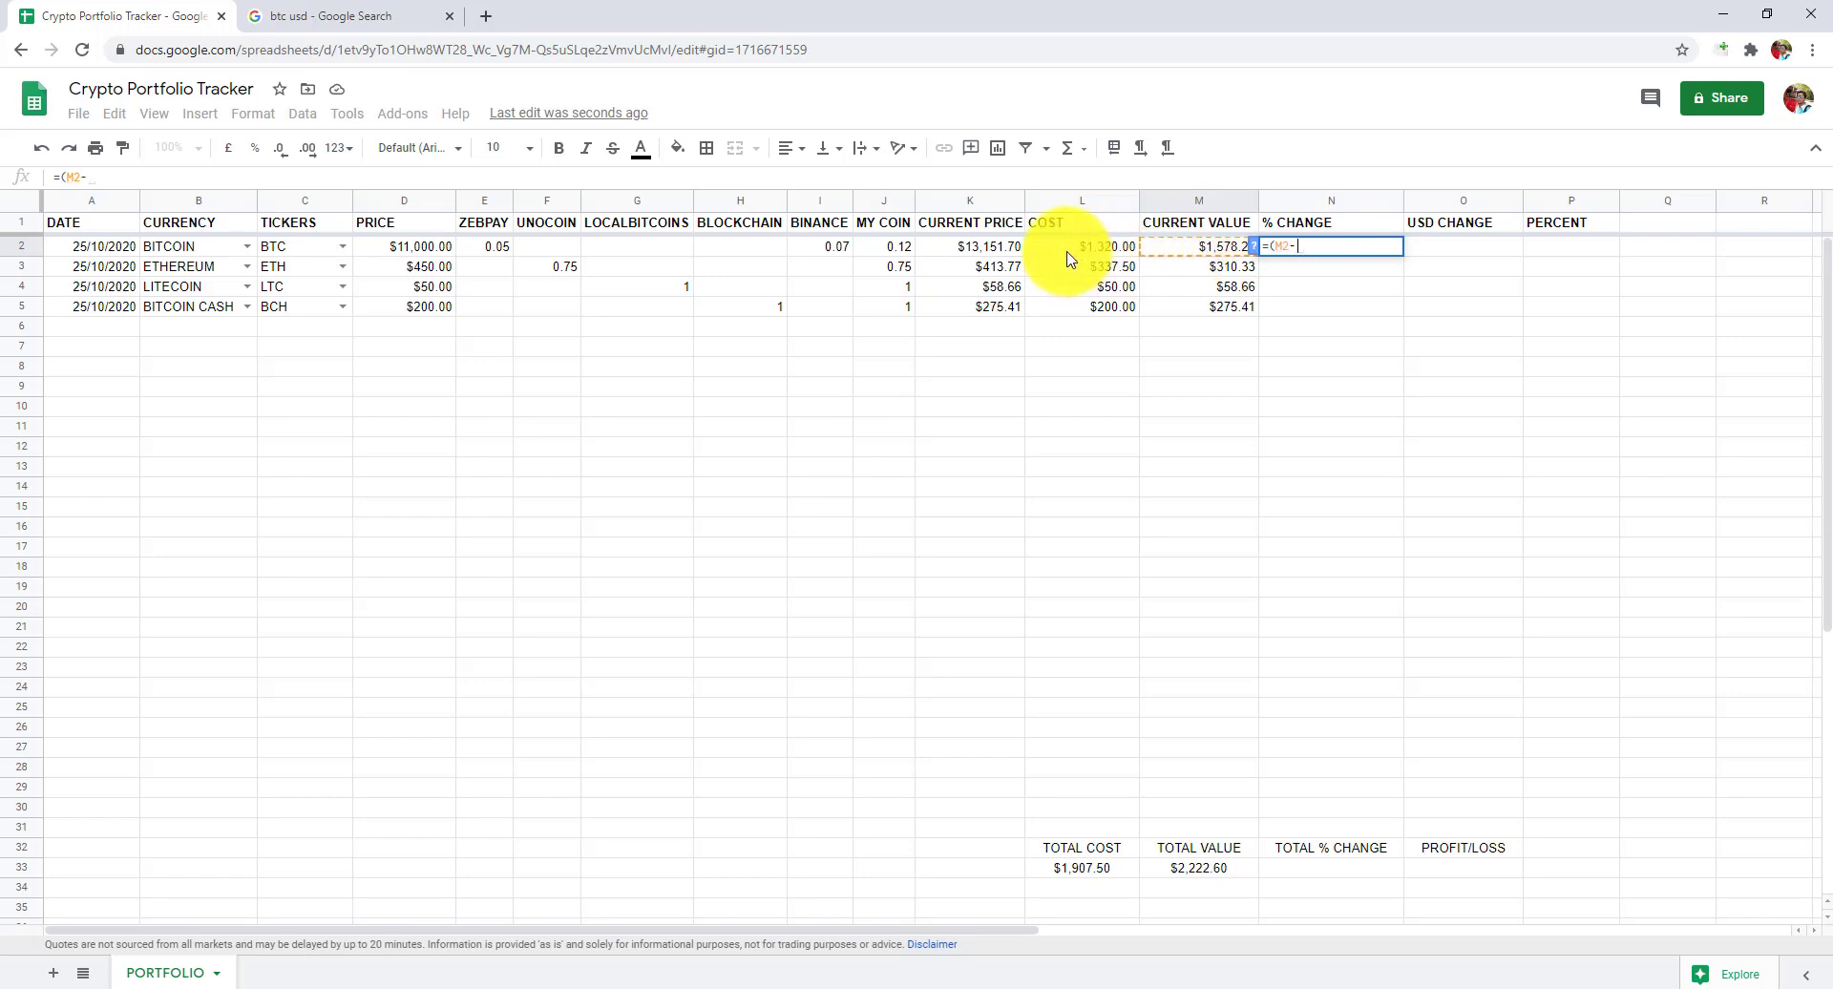
pyautogui.click(1070, 256)
pyautogui.write(')/')
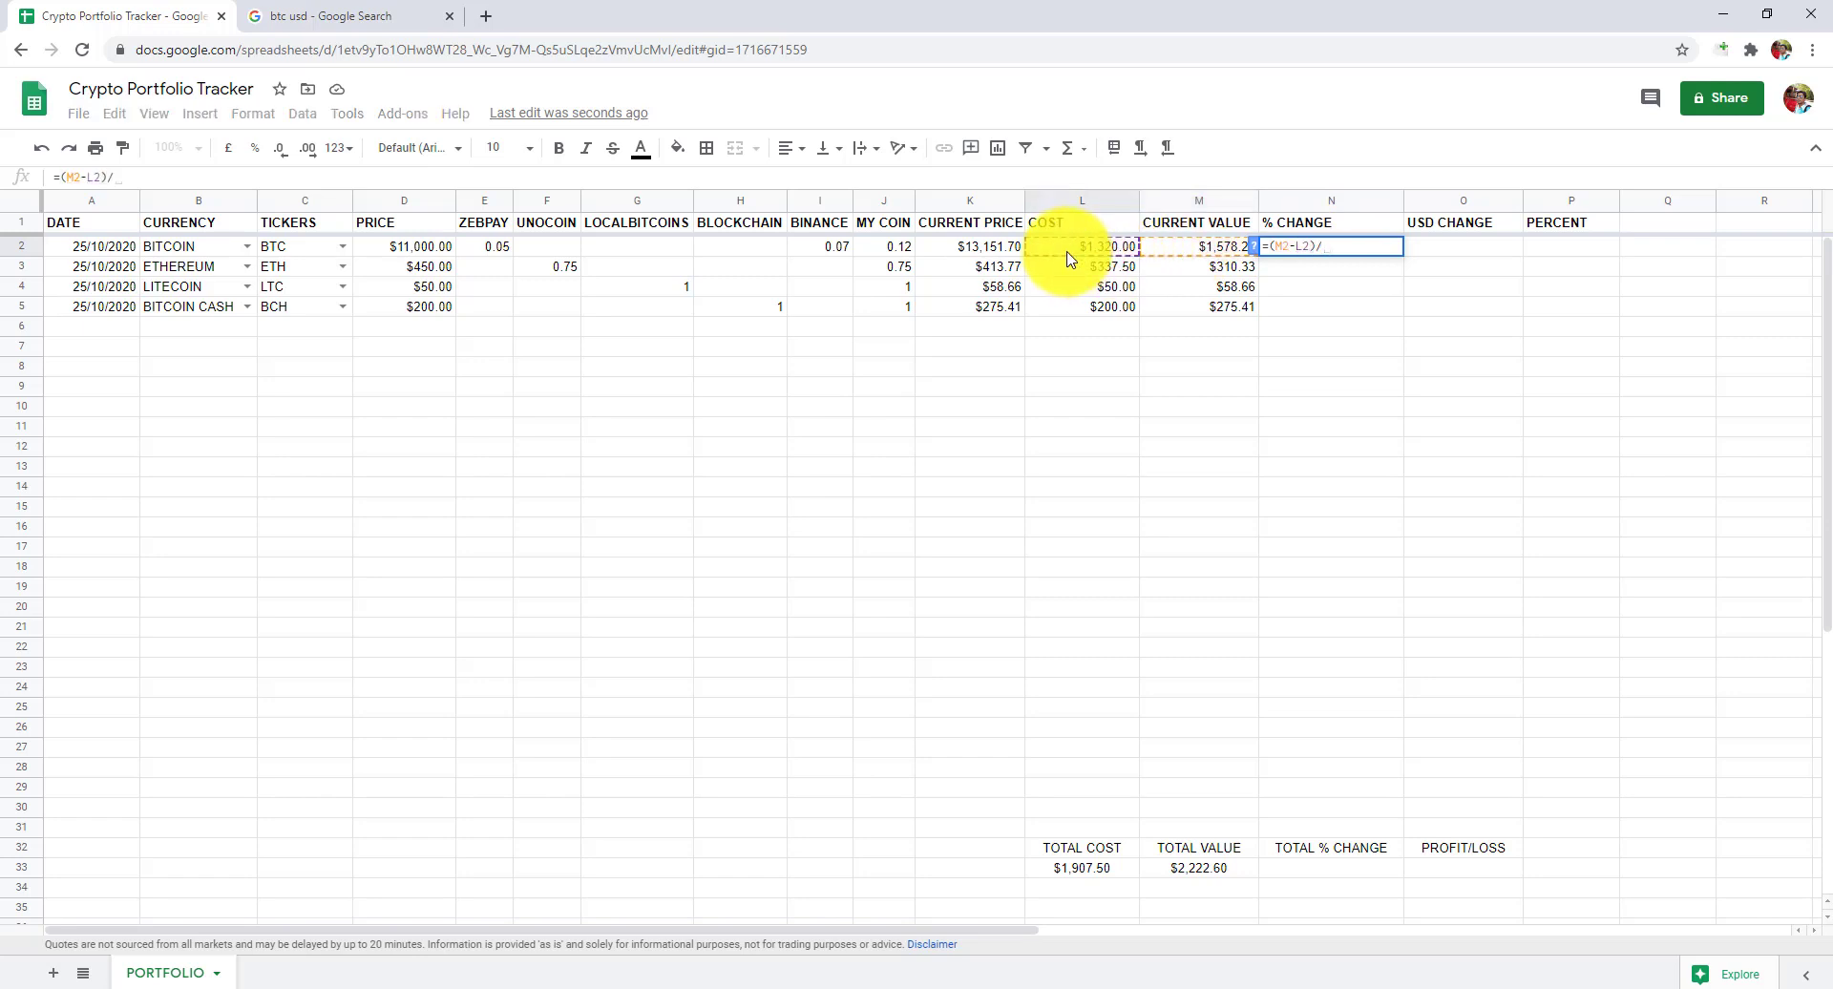
pyautogui.click(1069, 255)
pyautogui.press('Return')
pyautogui.click(1312, 252)
pyautogui.moveTo(1403, 256); pyautogui.dragTo(1394, 308)
pyautogui.click(1386, 308)
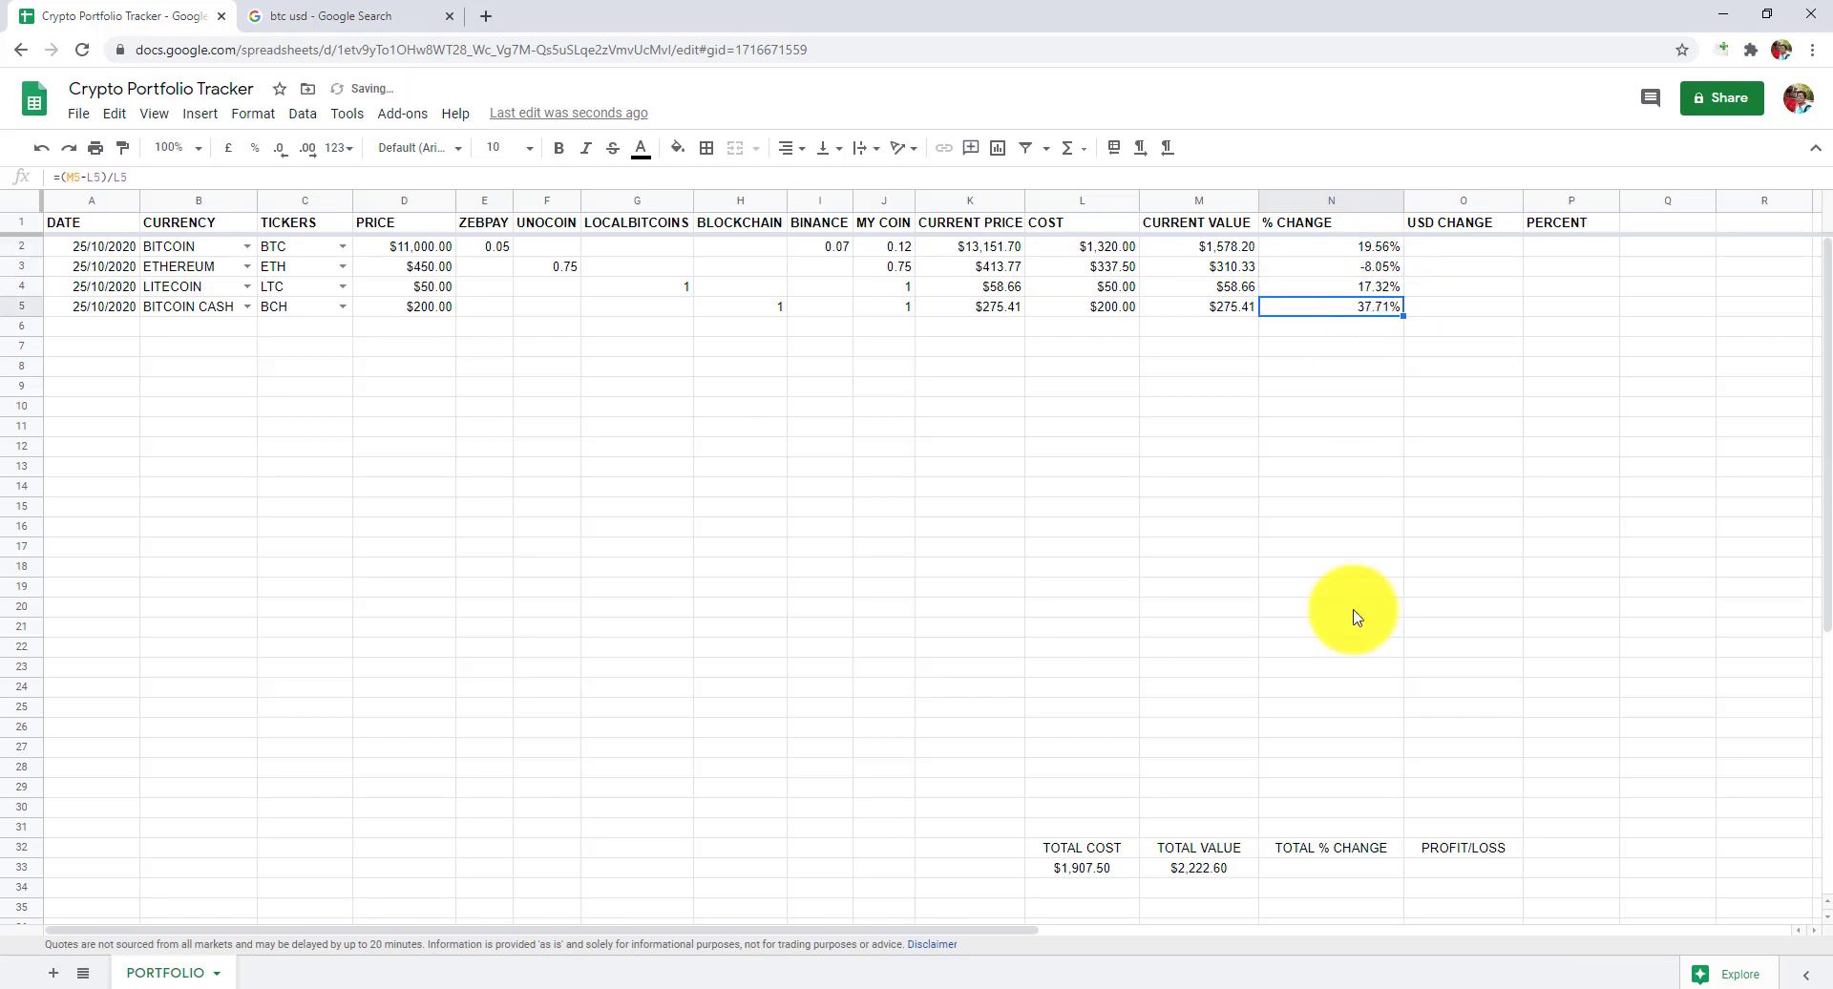
# Copy the N5 formula into N33 so TOTAL % CHANGE shows 16.52%.
pyautogui.click(1356, 871)
pyautogui.click(1362, 310)
pyautogui.hotkey('ctrl', 'c')
pyautogui.click(1359, 871)
pyautogui.hotkey('ctrl', 'v')
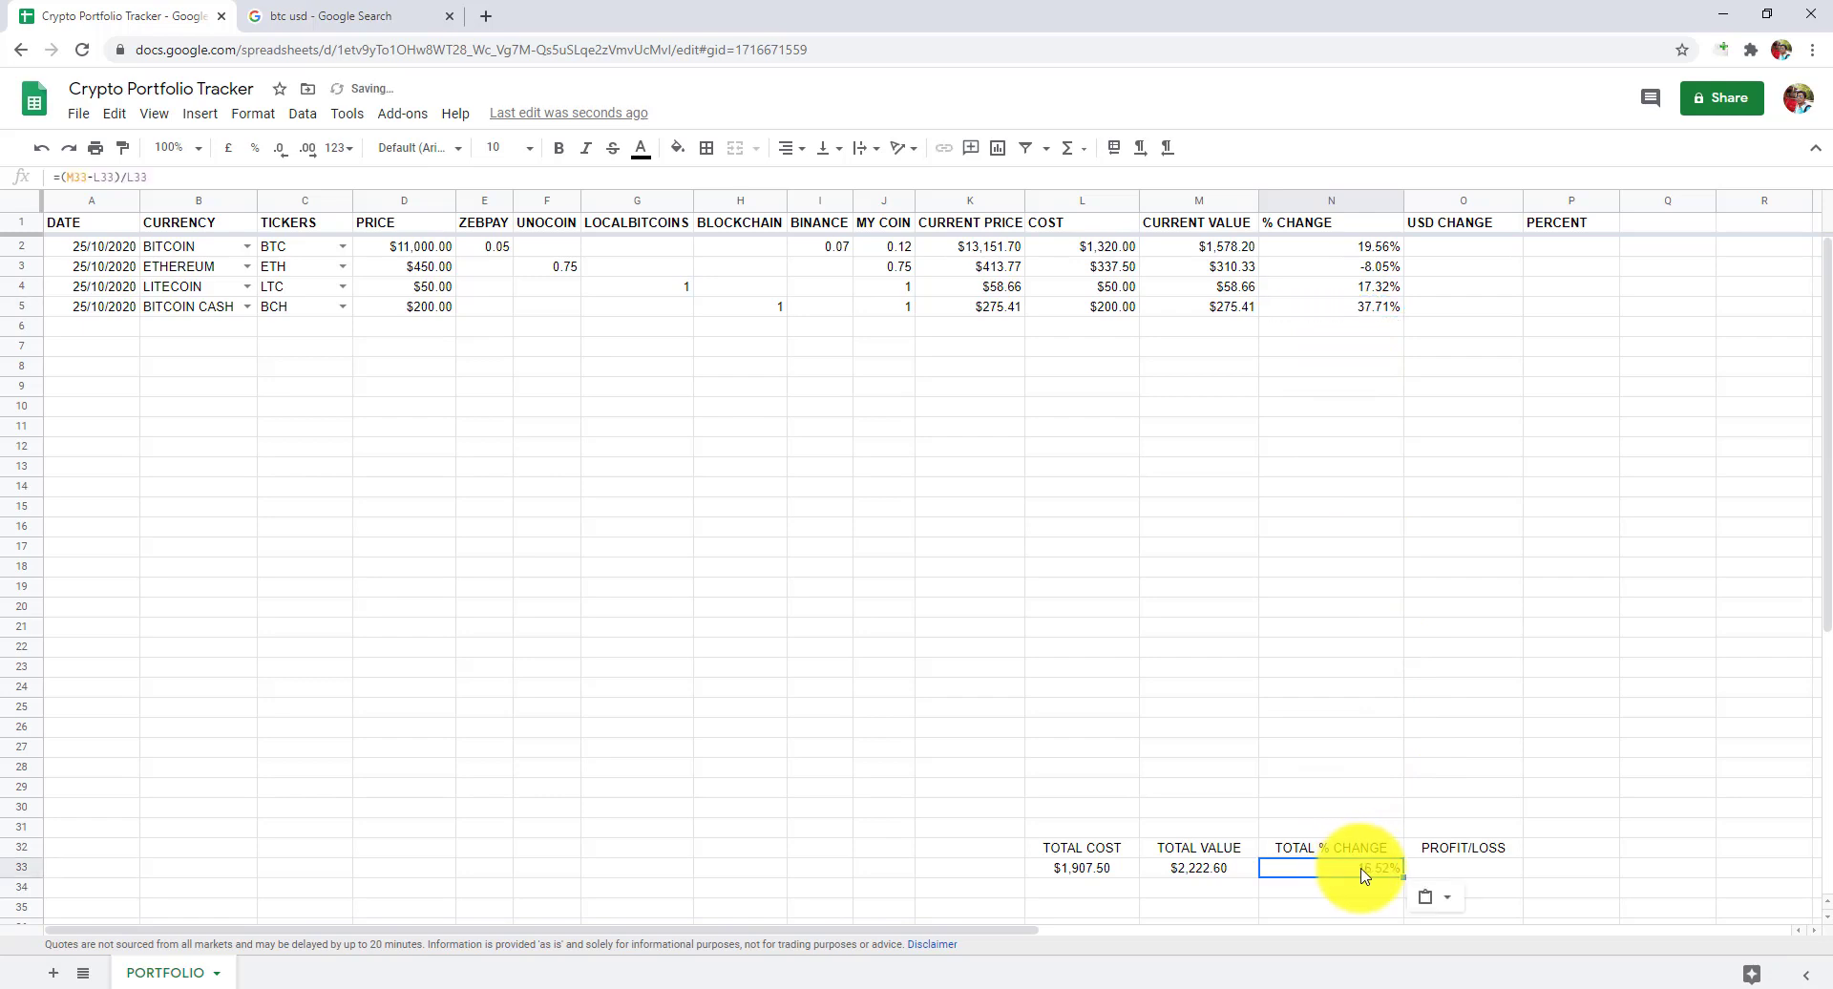
pyautogui.click(1451, 200)
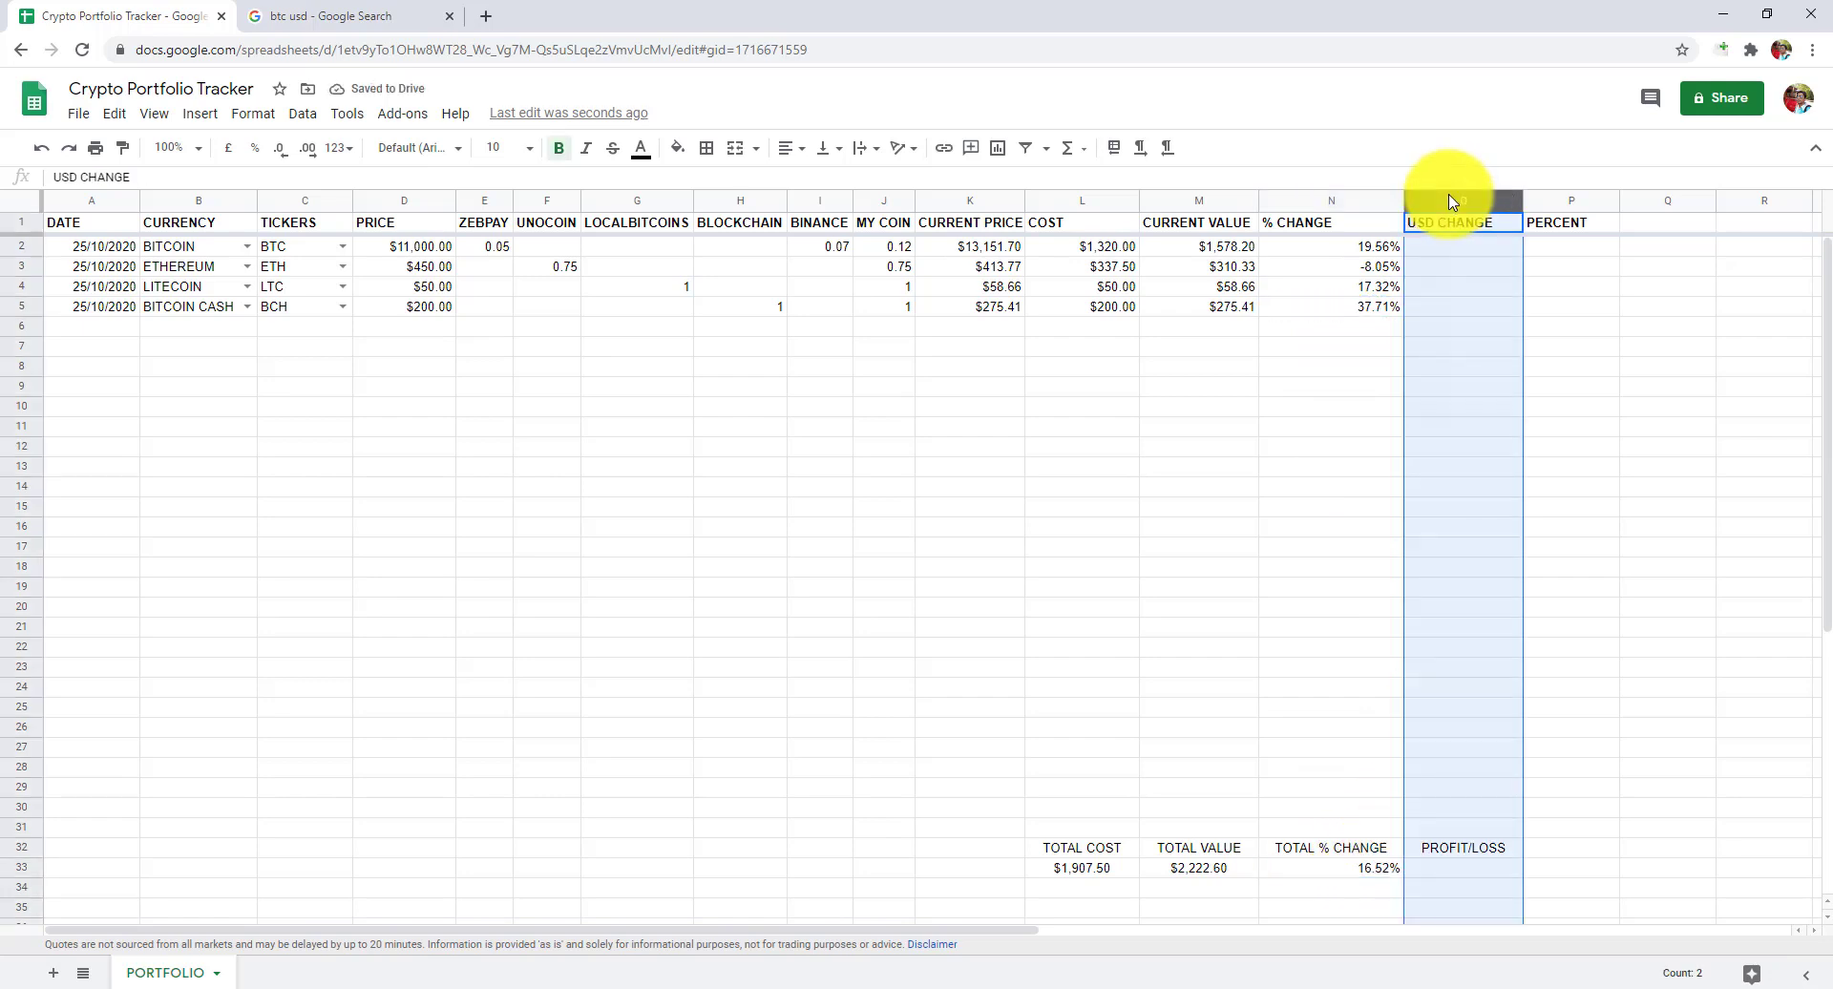
# Enter =M2-L2 in O2 and fill it down to O5.
pyautogui.click(1463, 248)
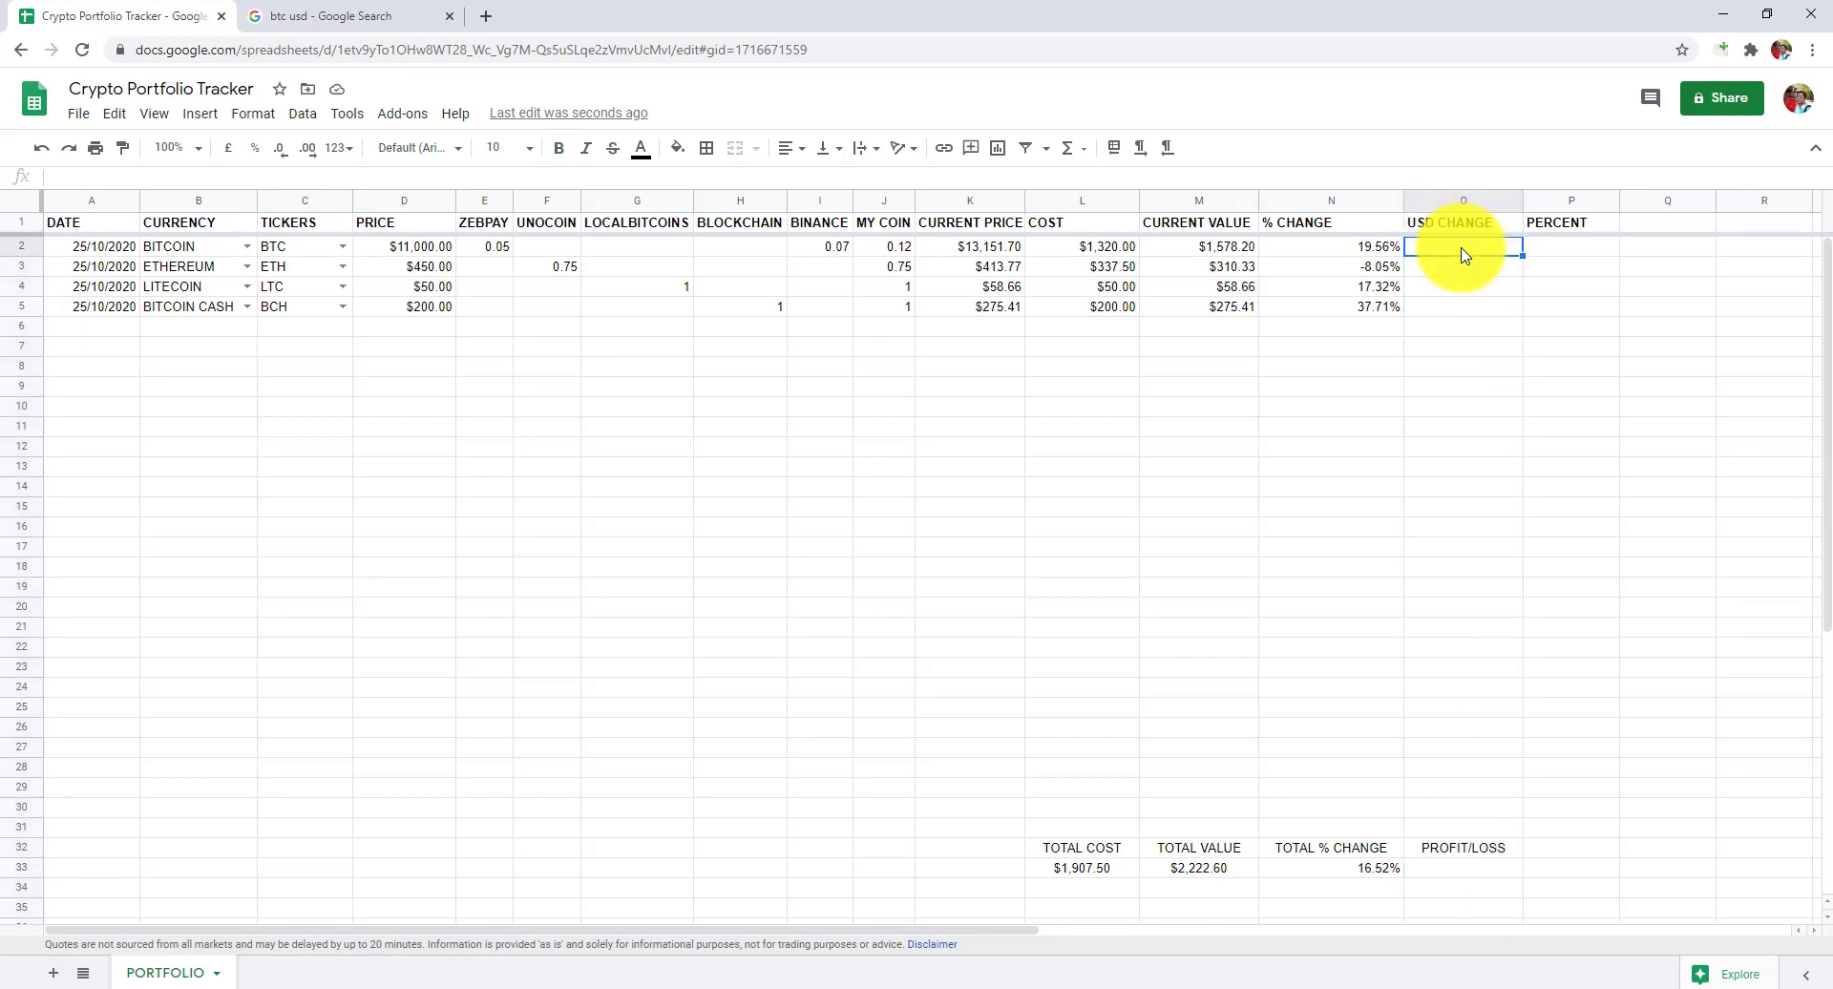
pyautogui.write('=')
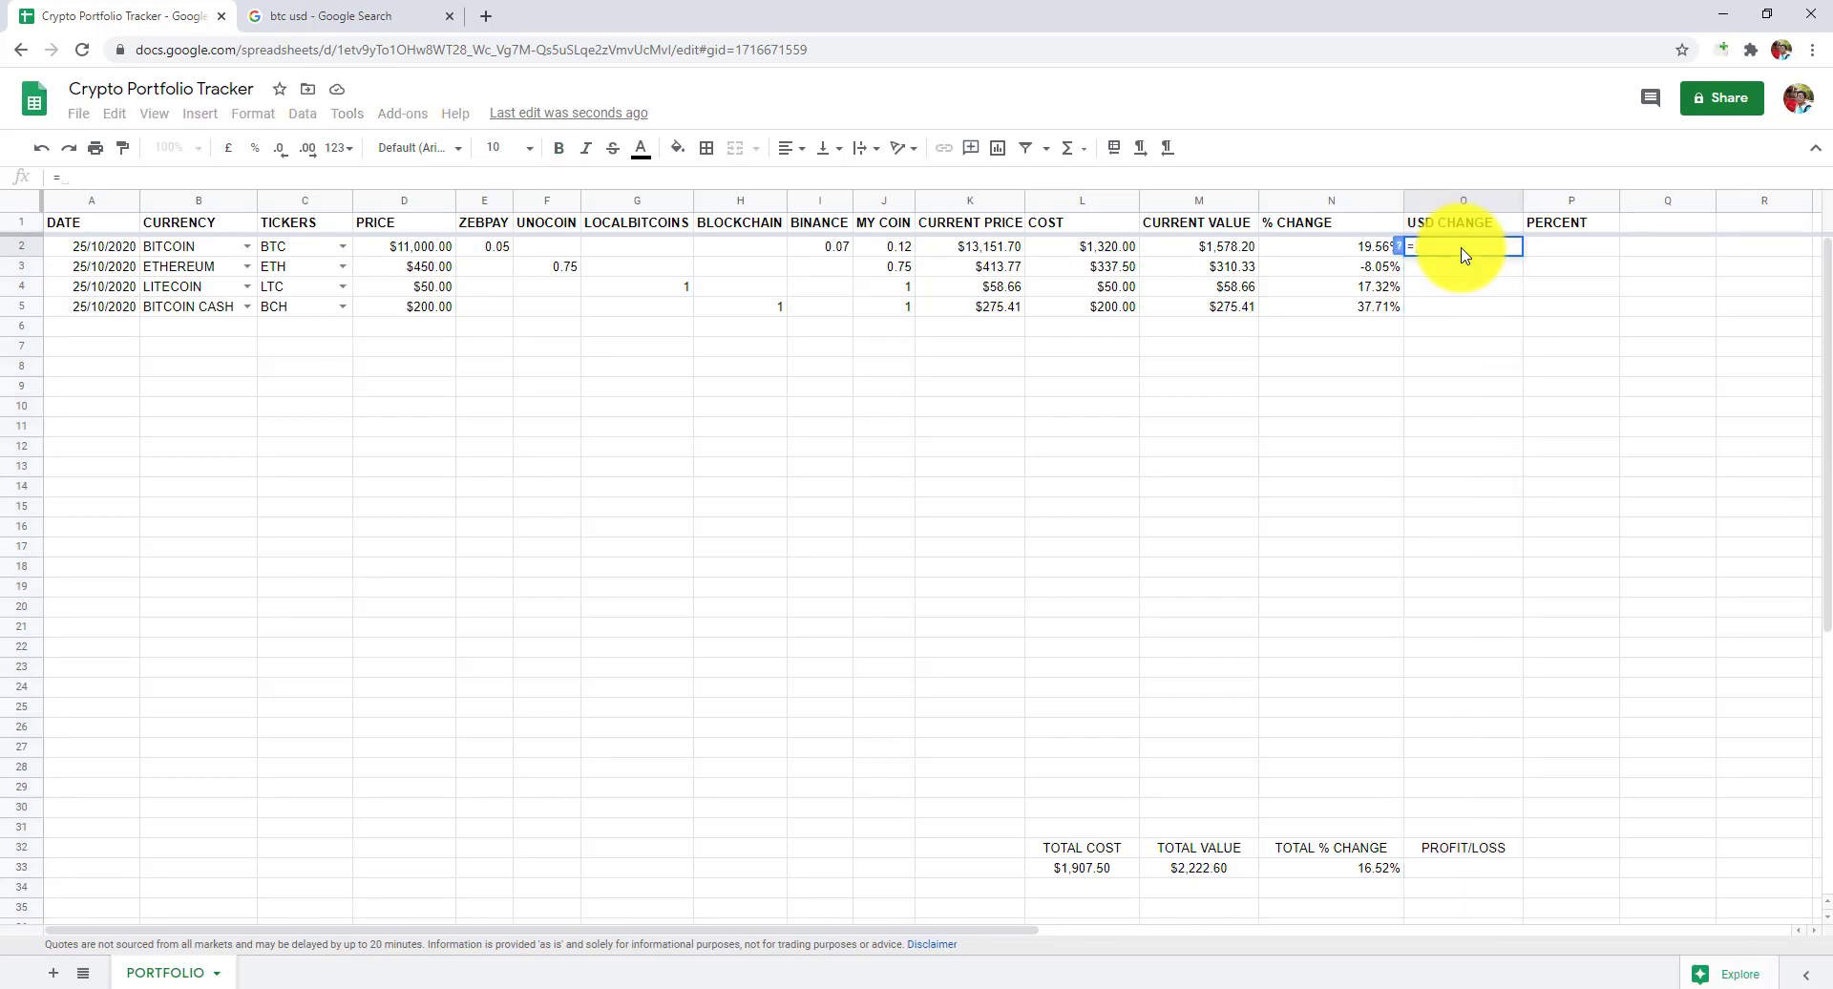
pyautogui.write('m2-l2')
pyautogui.press('Return')
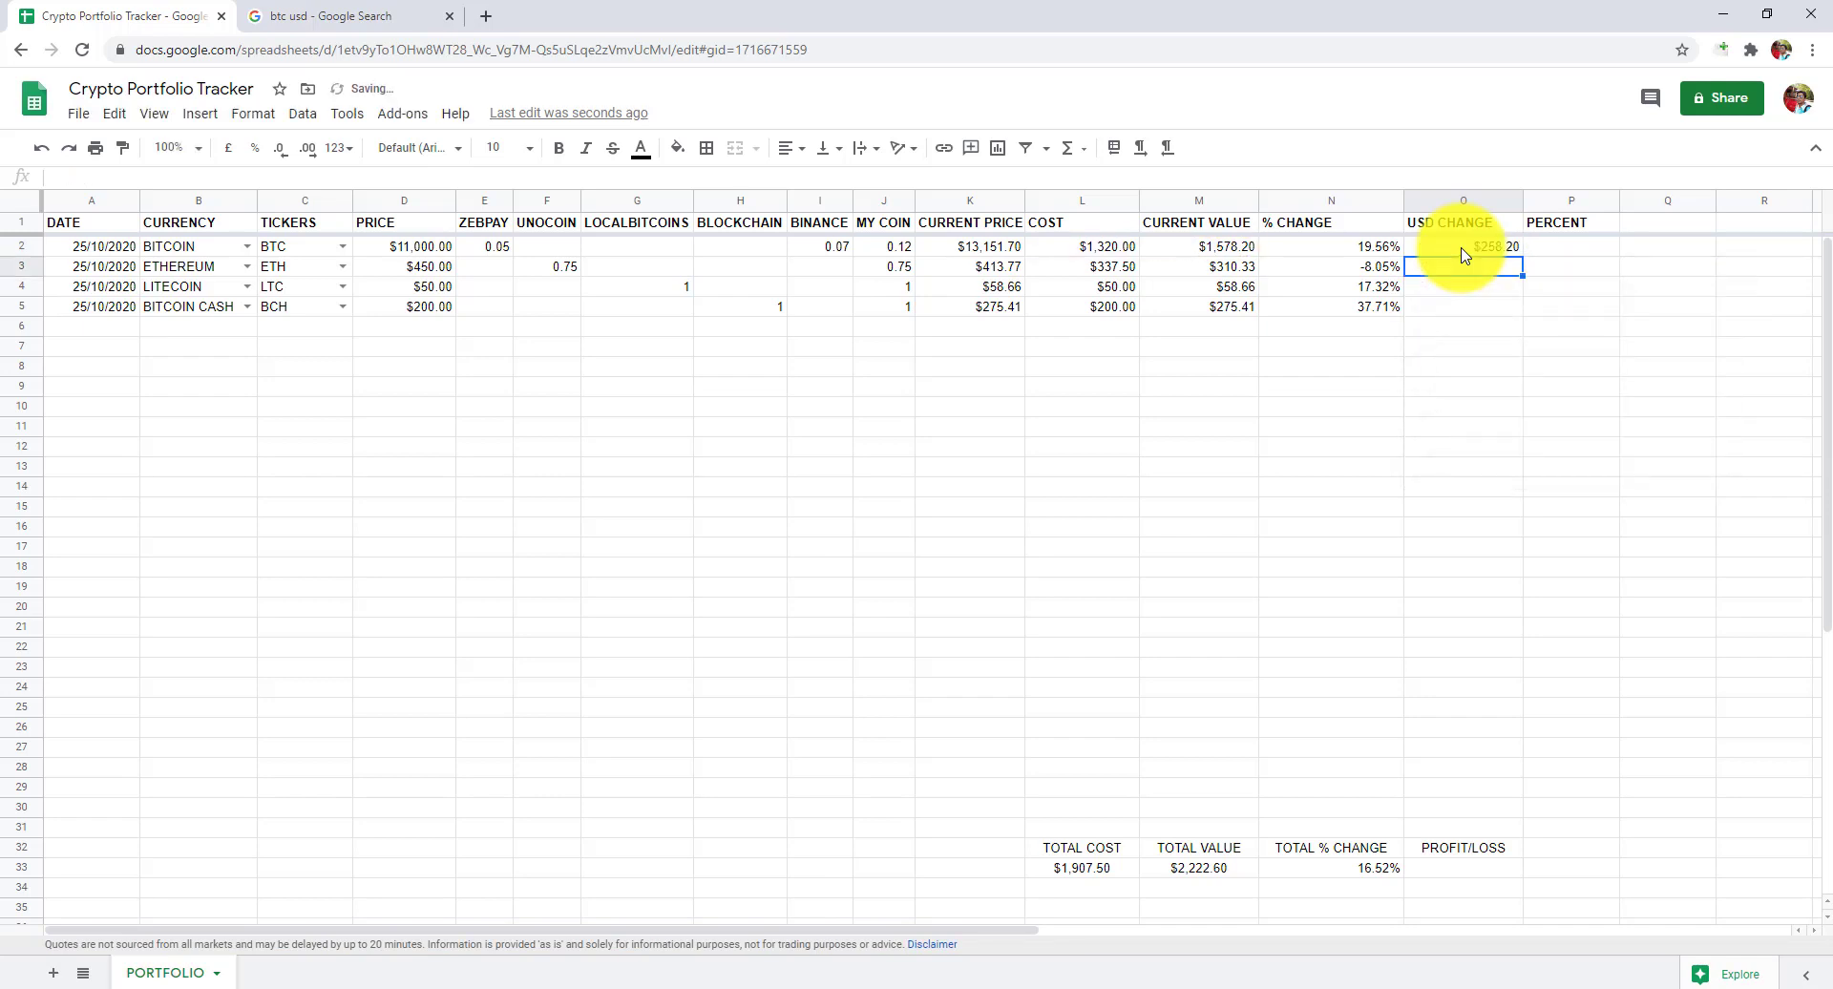
pyautogui.click(1461, 249)
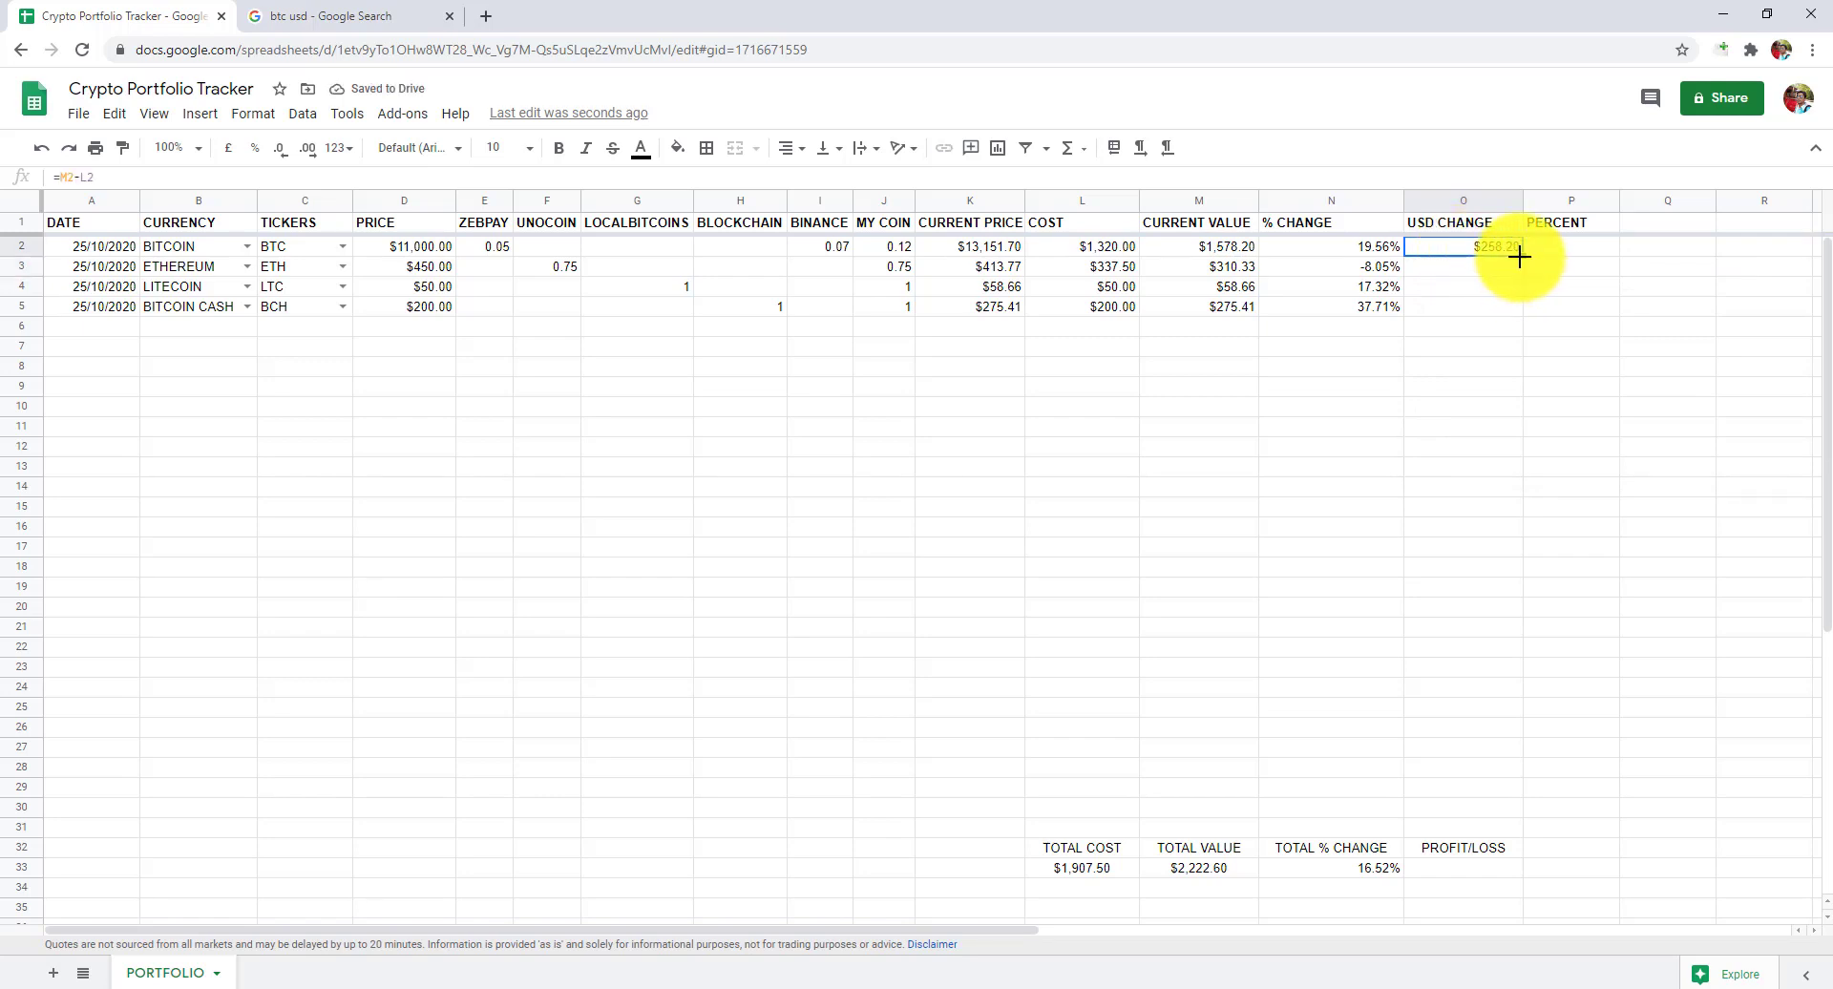
pyautogui.moveTo(1523, 256); pyautogui.dragTo(1495, 312)
pyautogui.click(1486, 309)
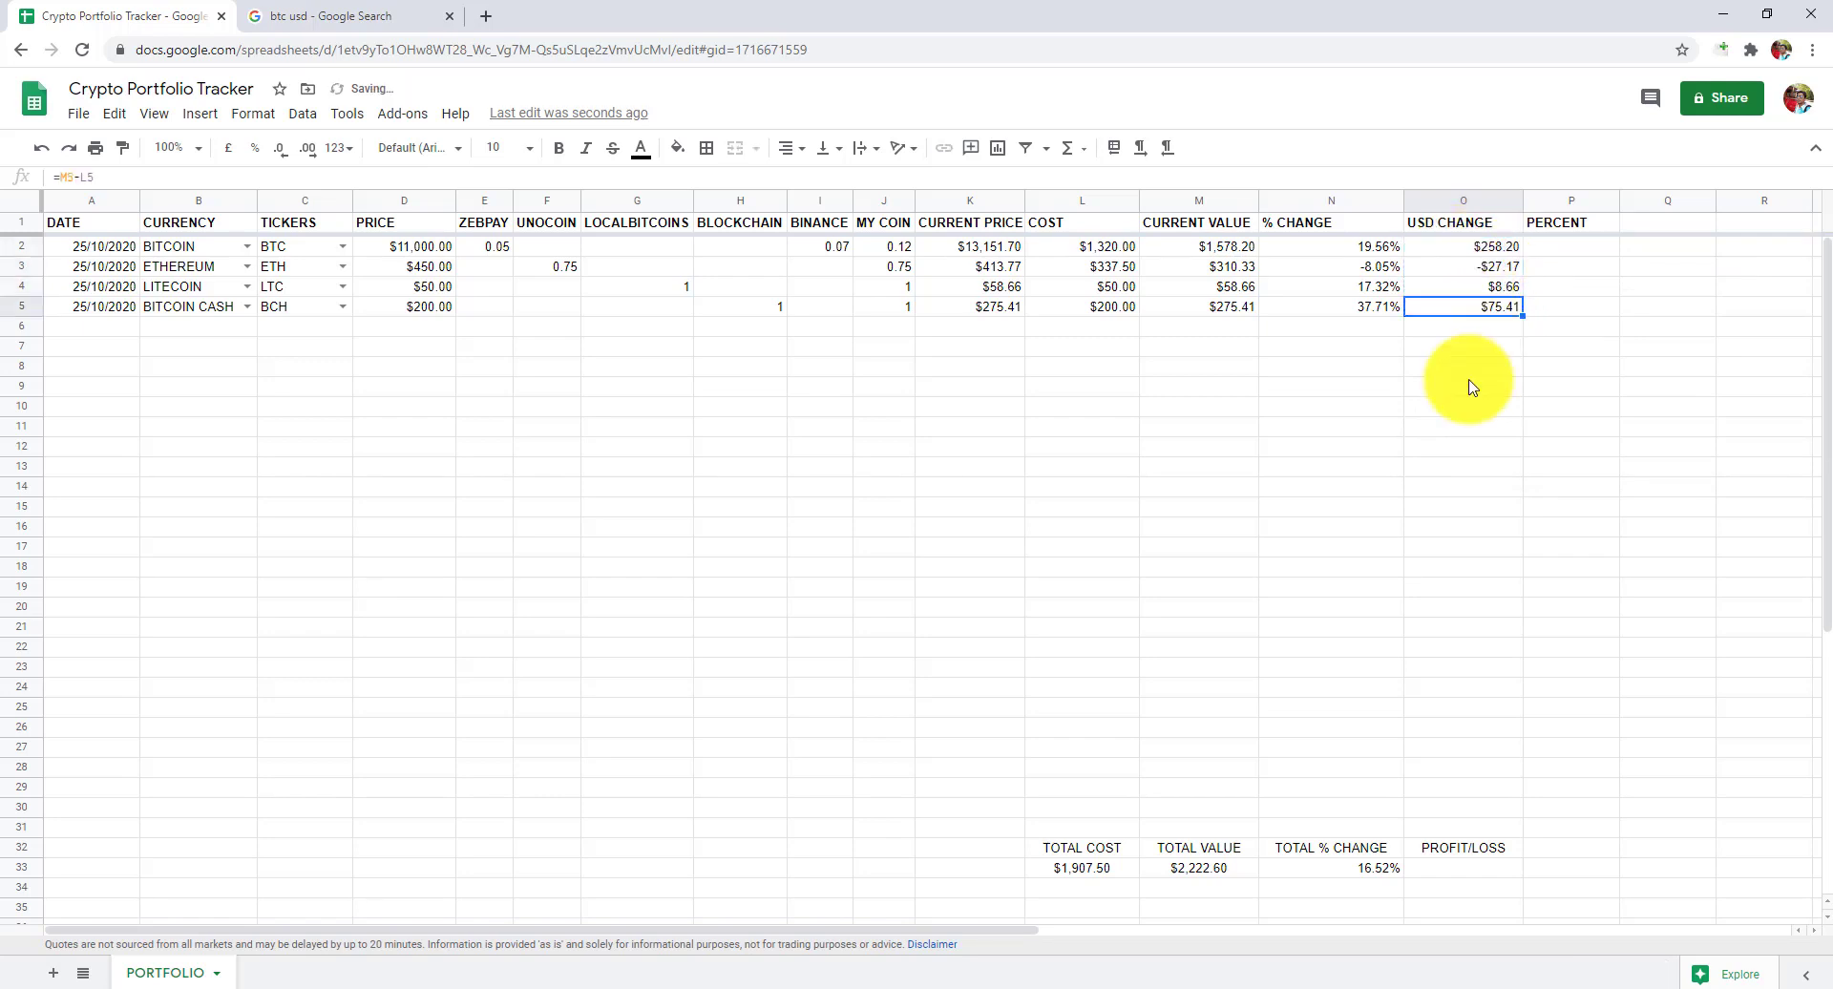
# Copy the O5 formula into O33 so PROFIT/LOSS shows $315.10.
pyautogui.click(1469, 871)
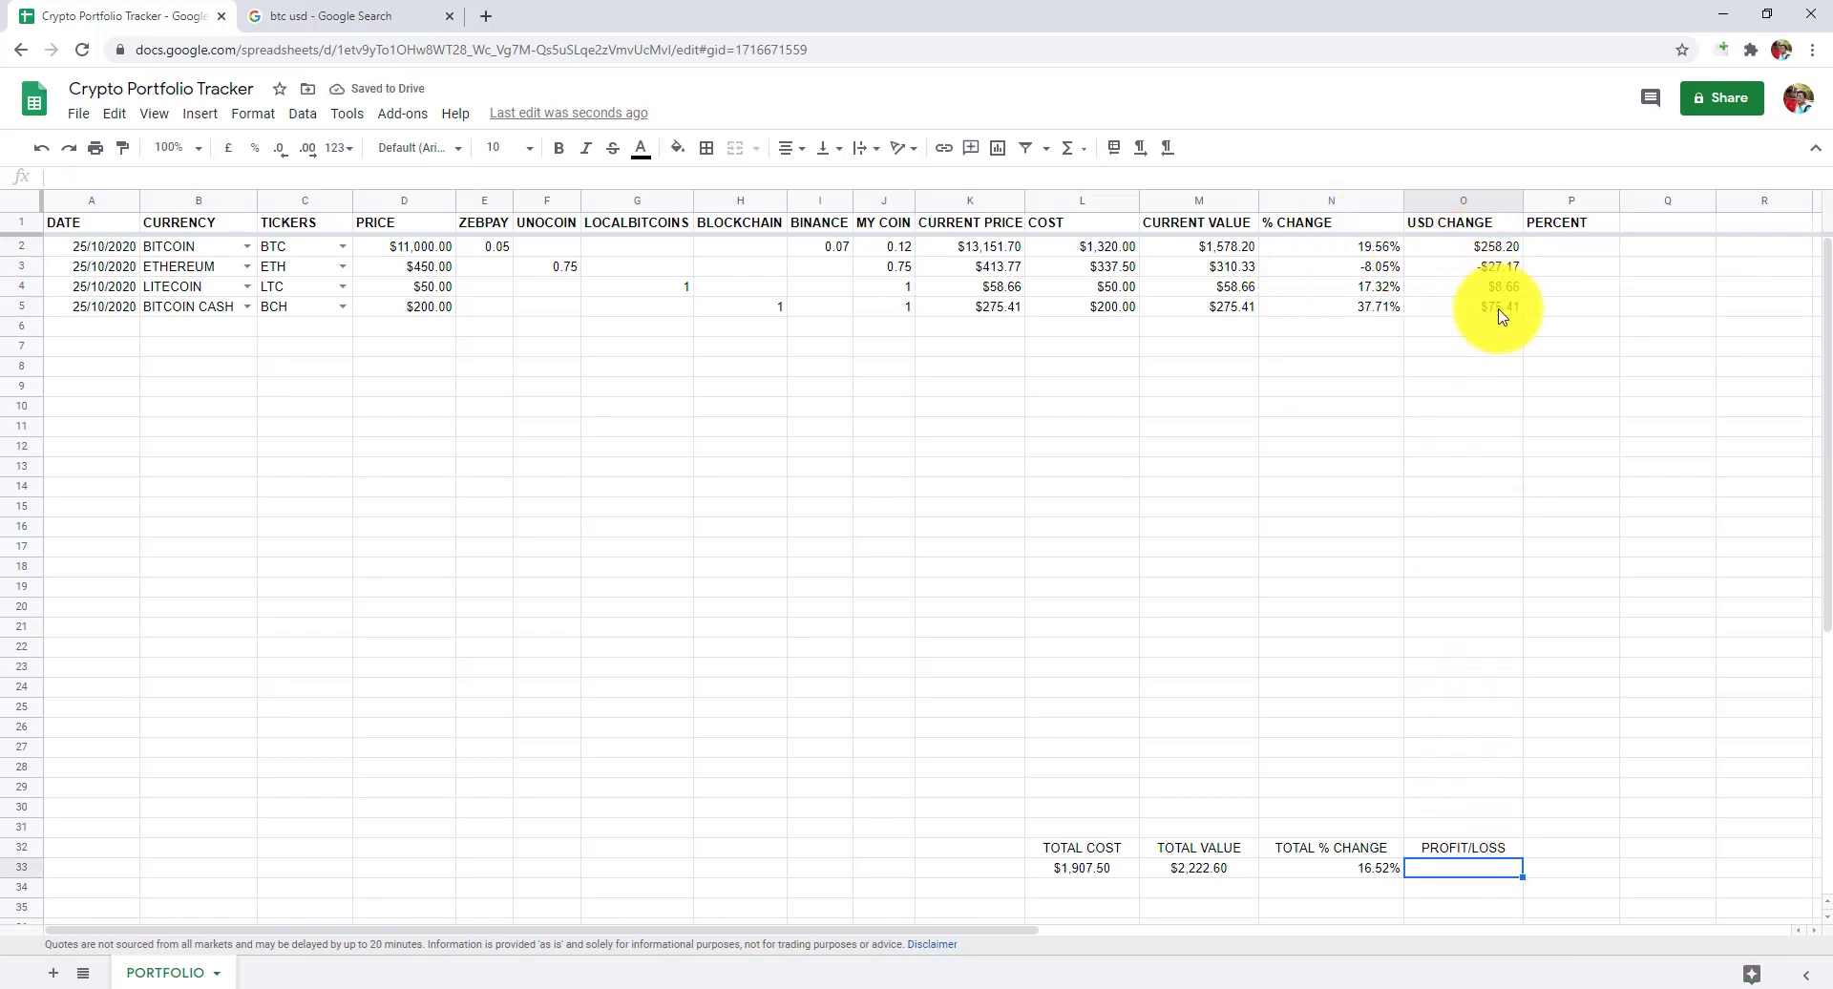
pyautogui.click(1500, 316)
pyautogui.hotkey('ctrl', 'c')
pyautogui.click(1468, 871)
pyautogui.hotkey('ctrl', 'v')
# Enter =L2/$L$33 in P2 and fill it down to P5 for each coin's cost share.
pyautogui.click(1560, 201)
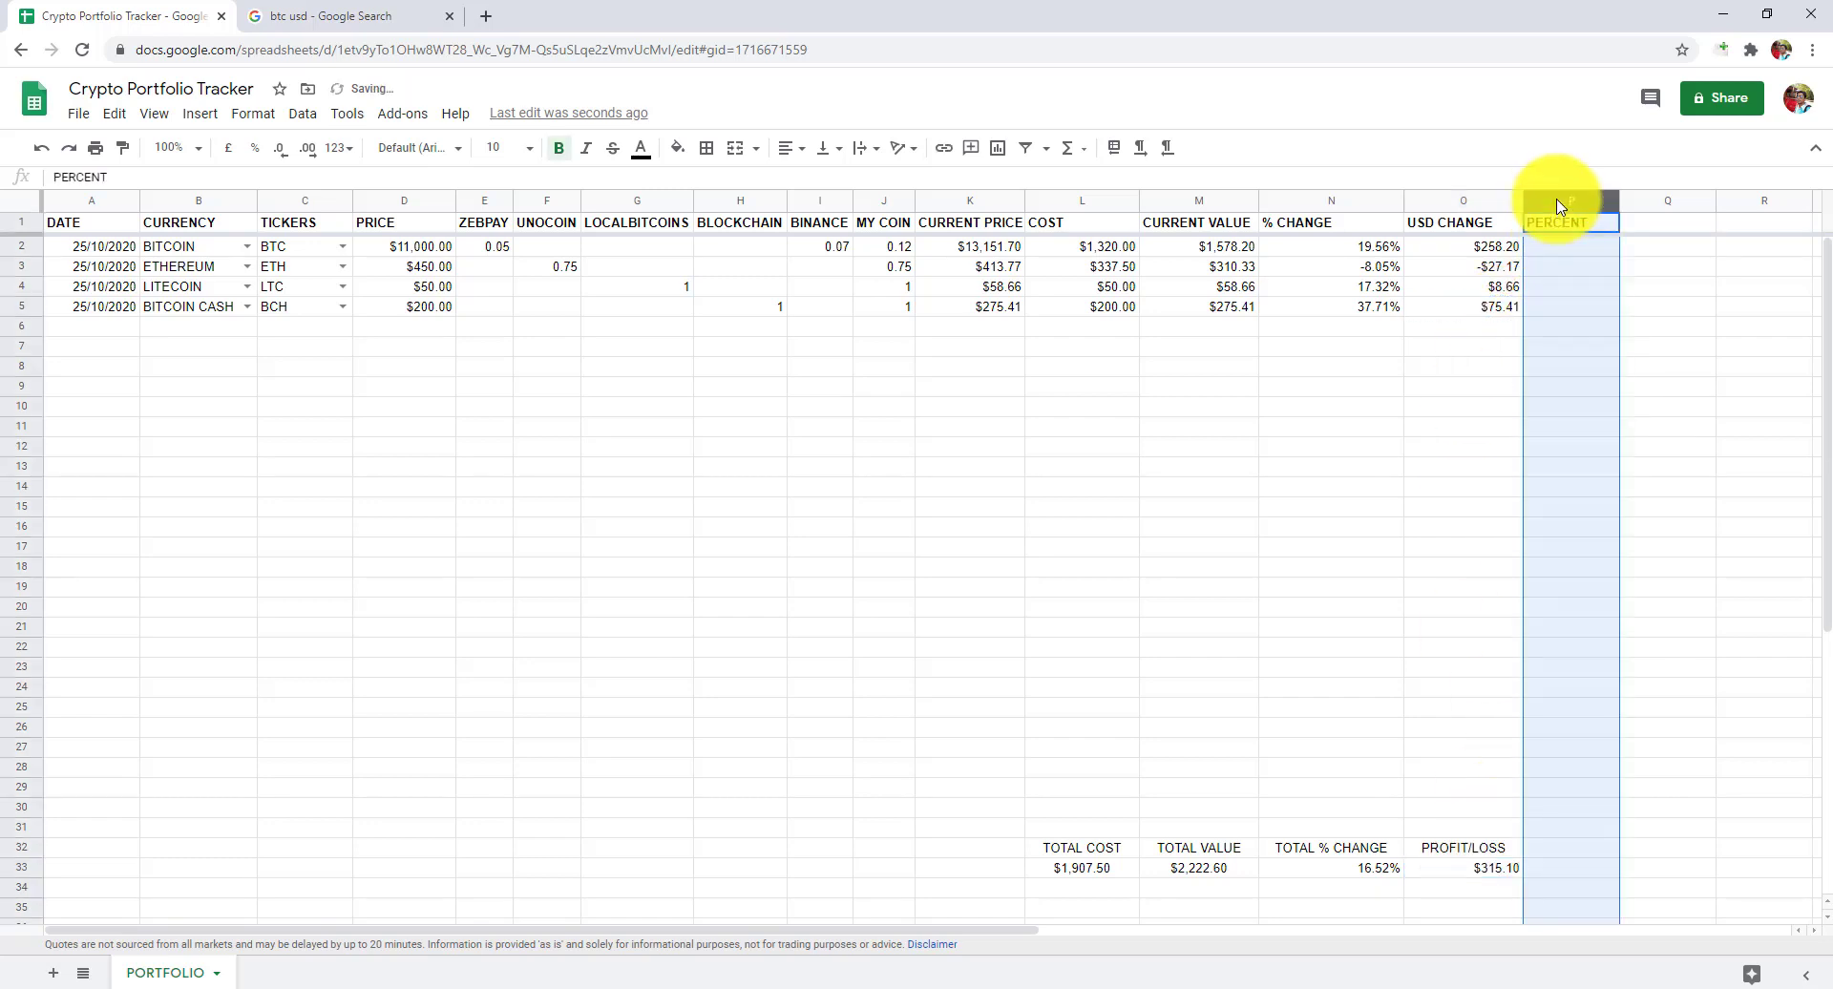
pyautogui.click(1561, 253)
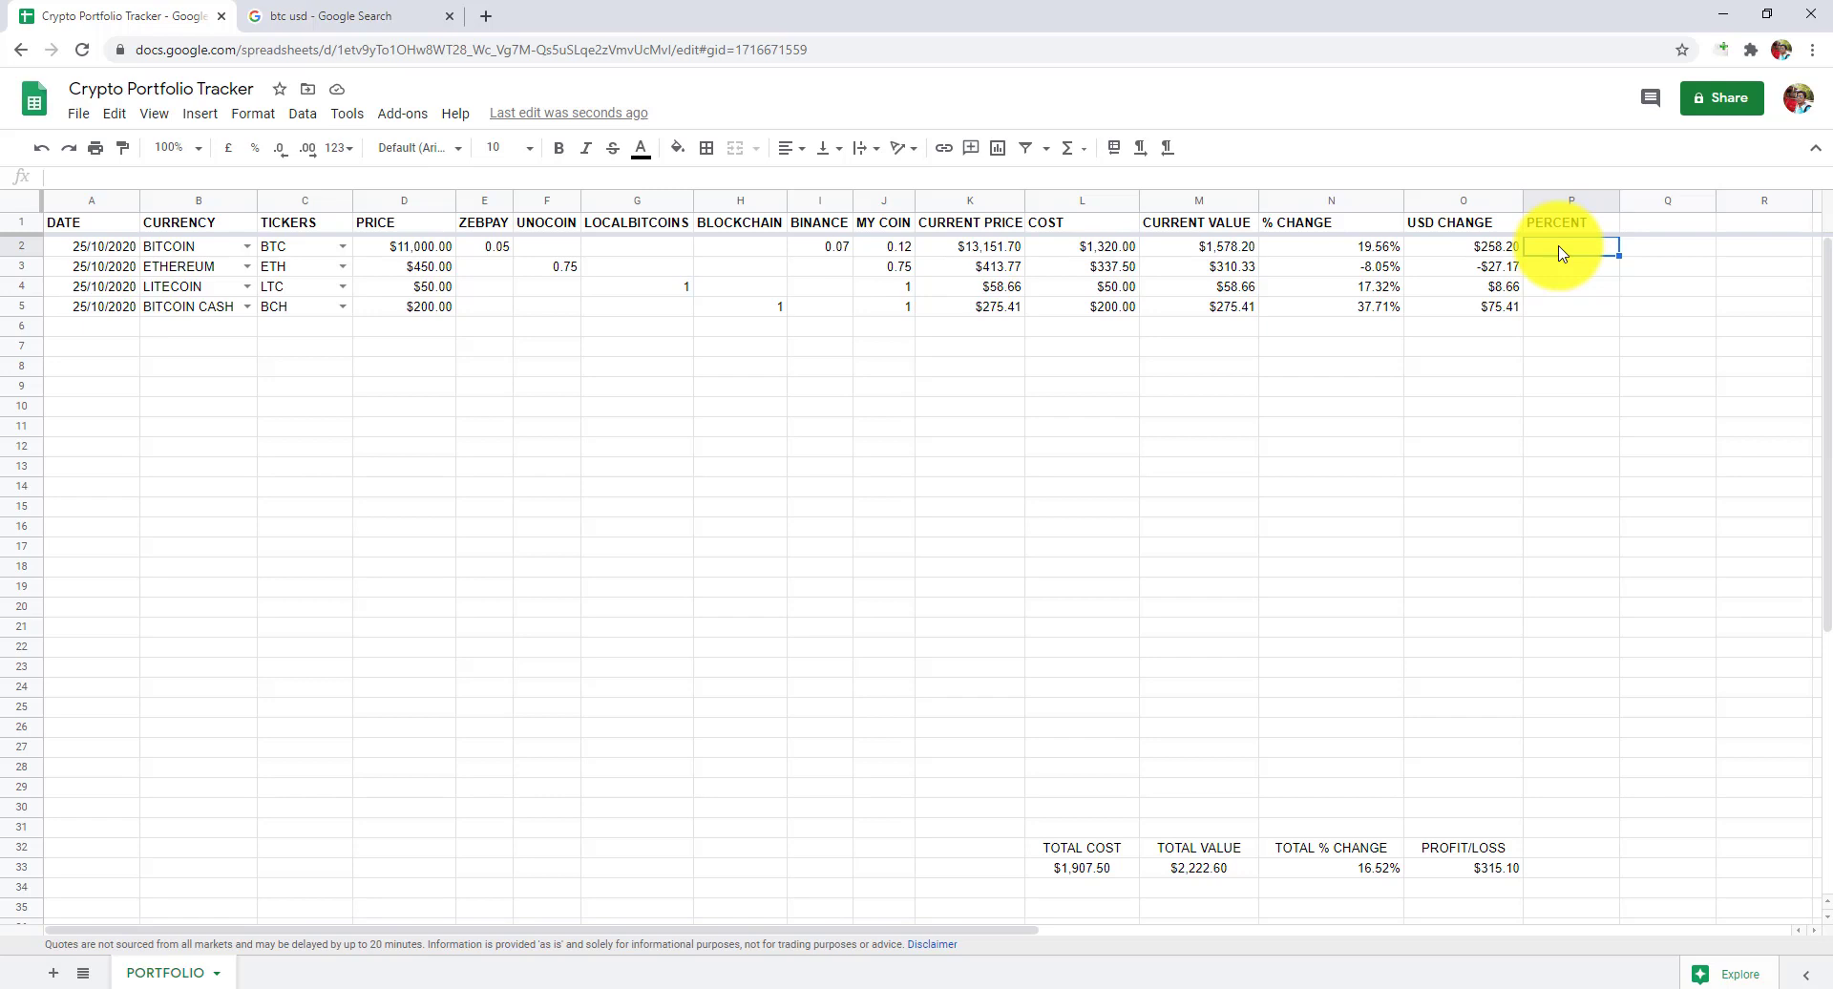
pyautogui.write('=')
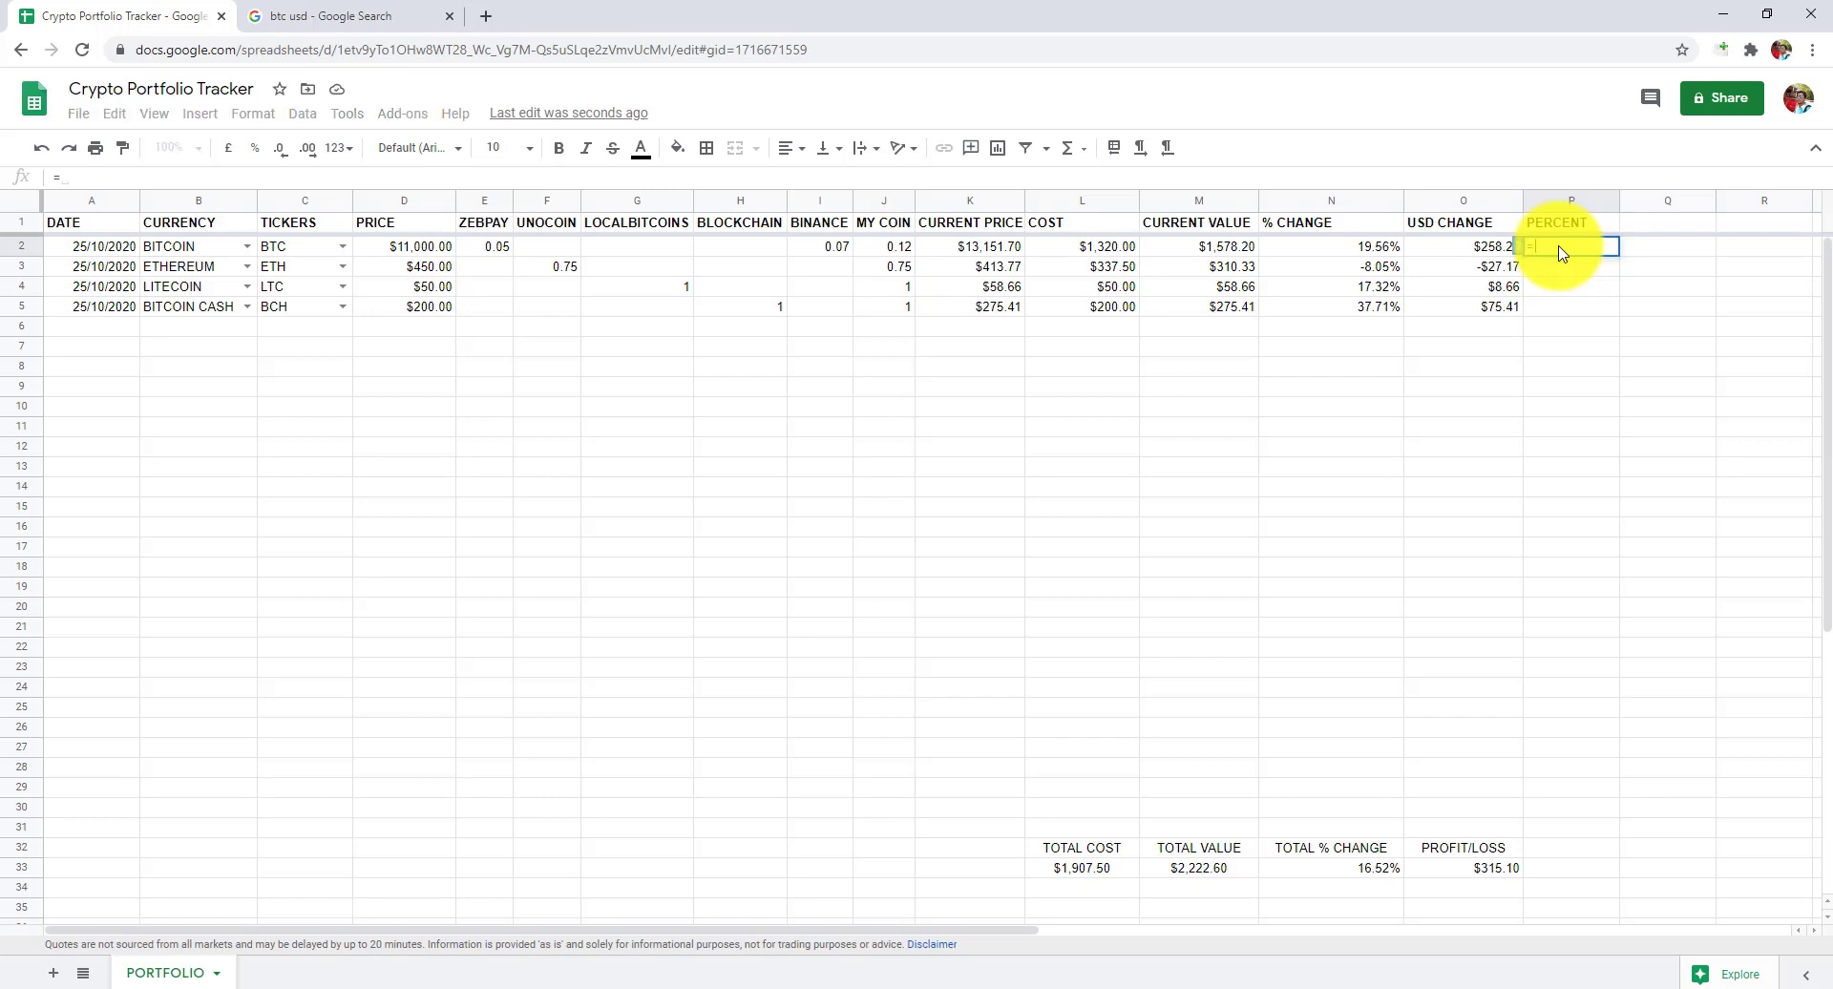
pyautogui.click(1096, 258)
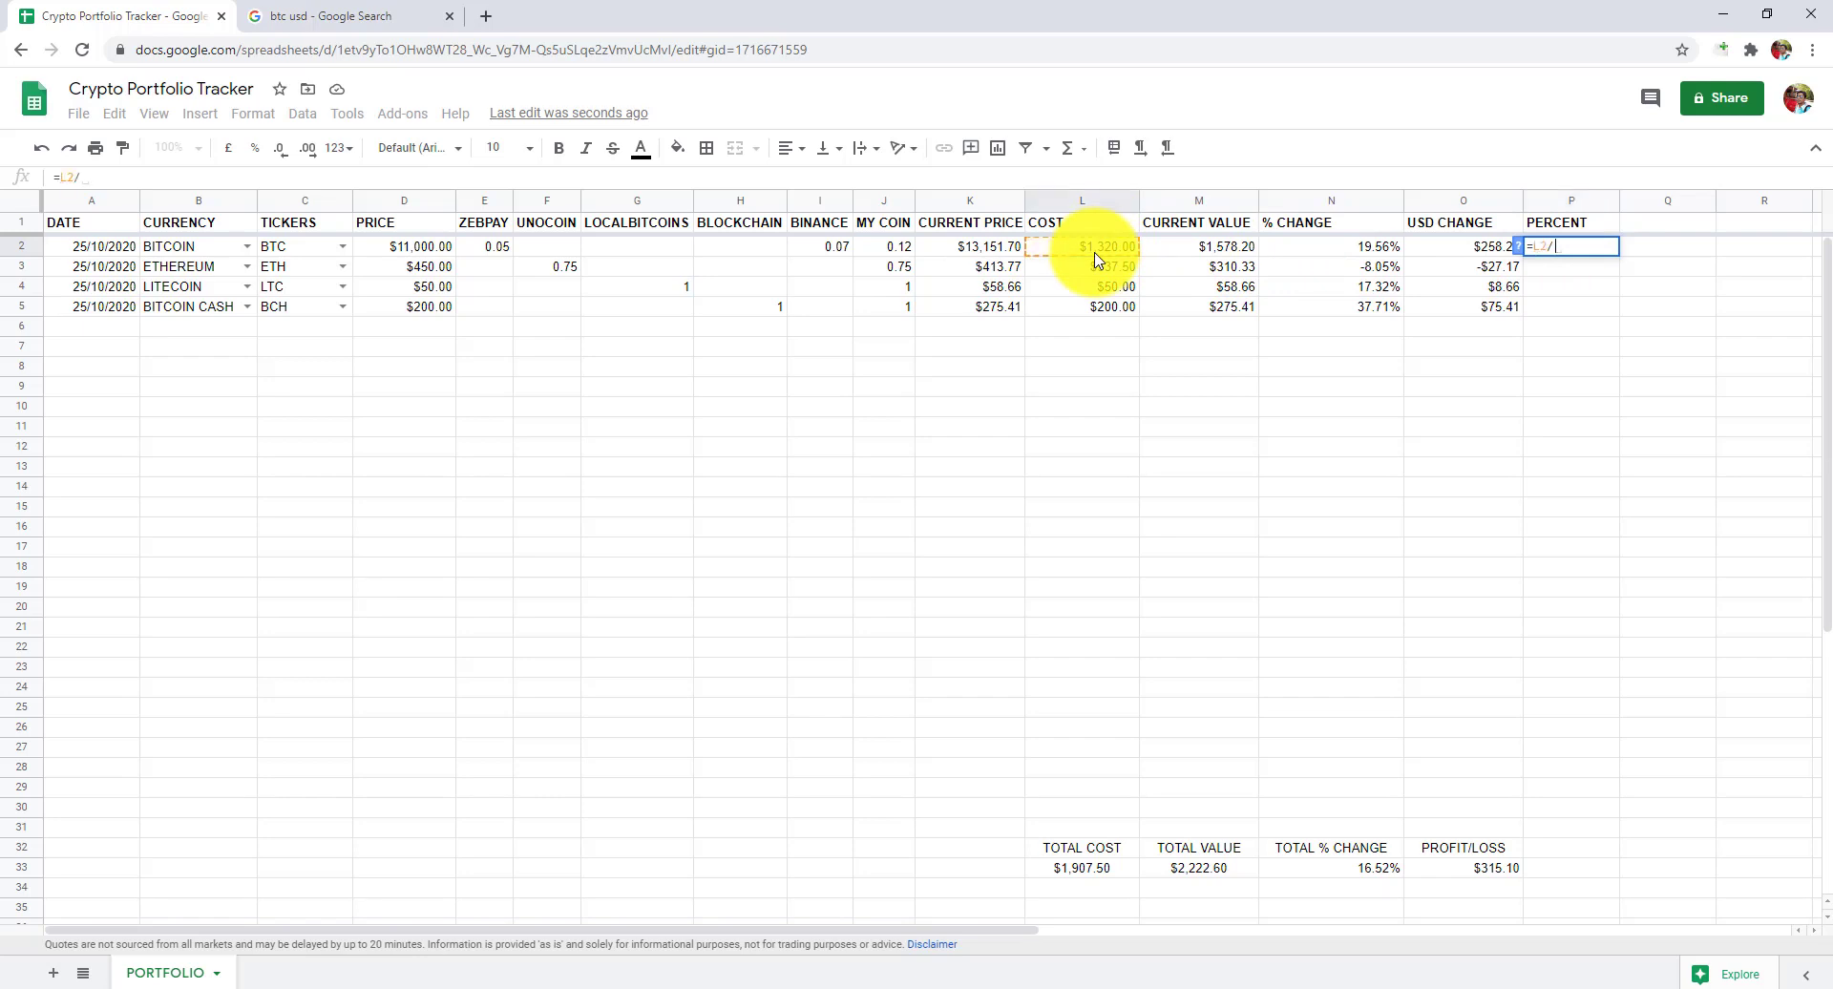
pyautogui.write('/')
pyautogui.click(1089, 872)
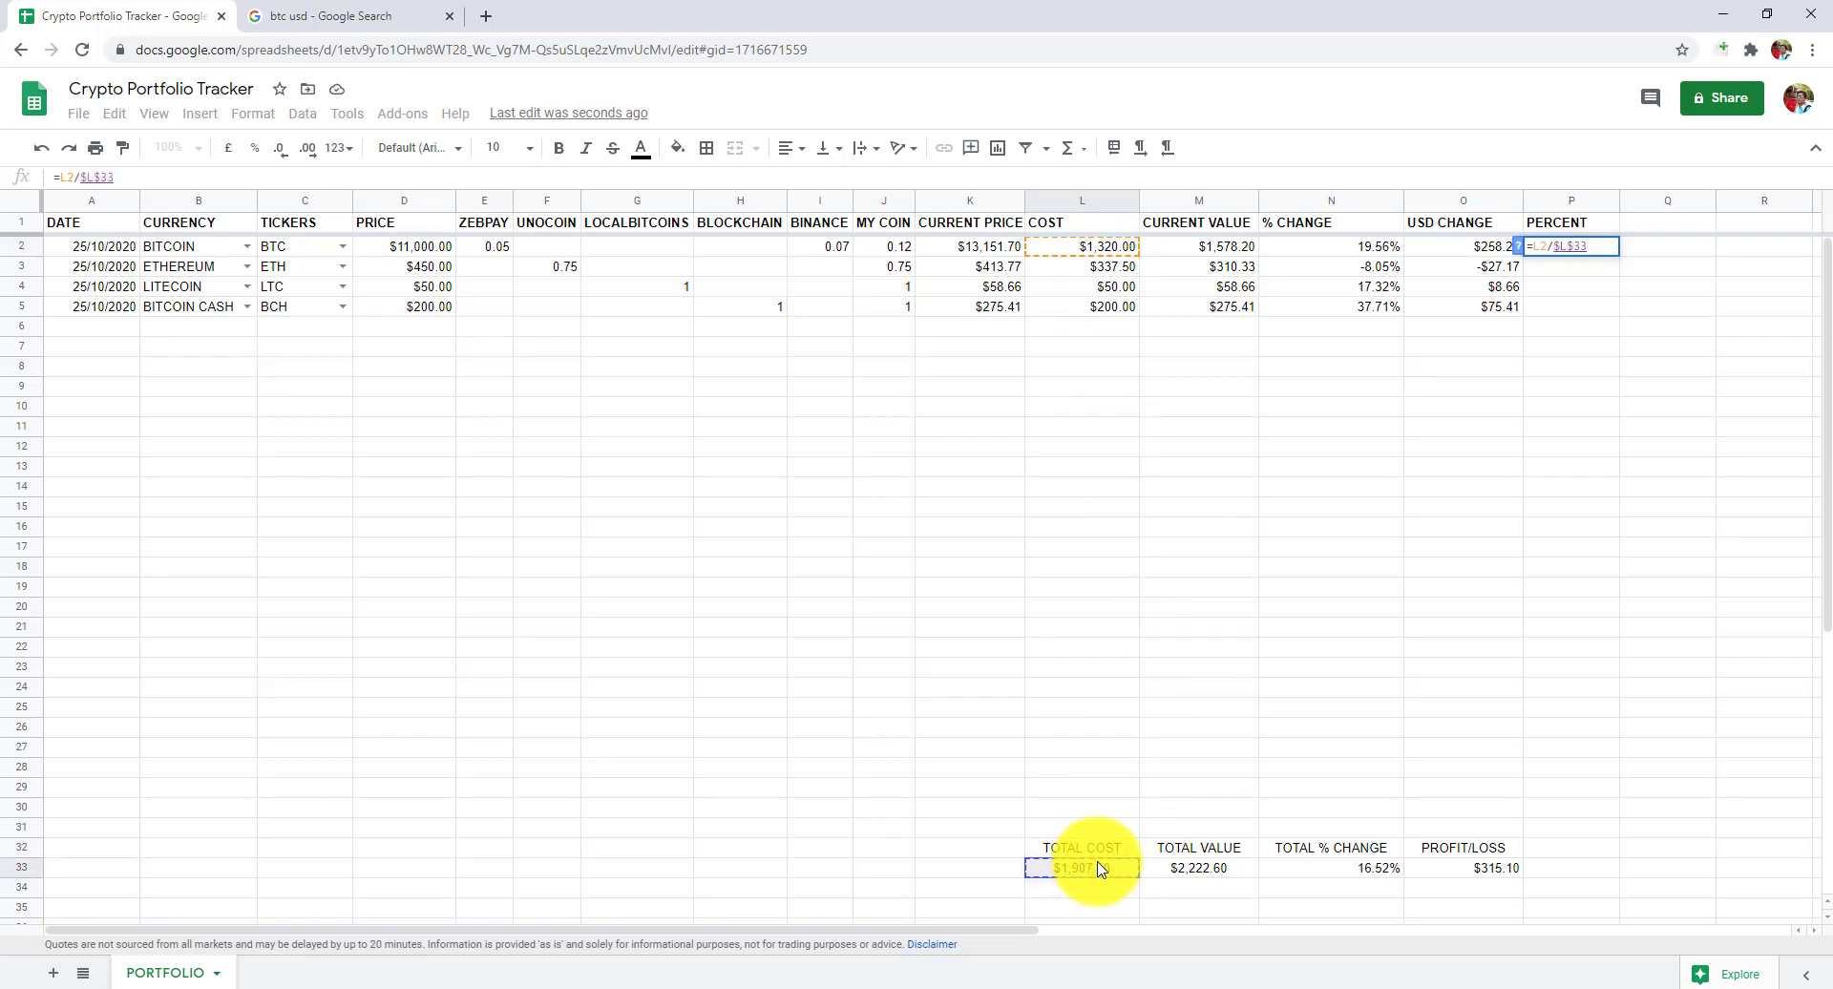
pyautogui.press('Return')
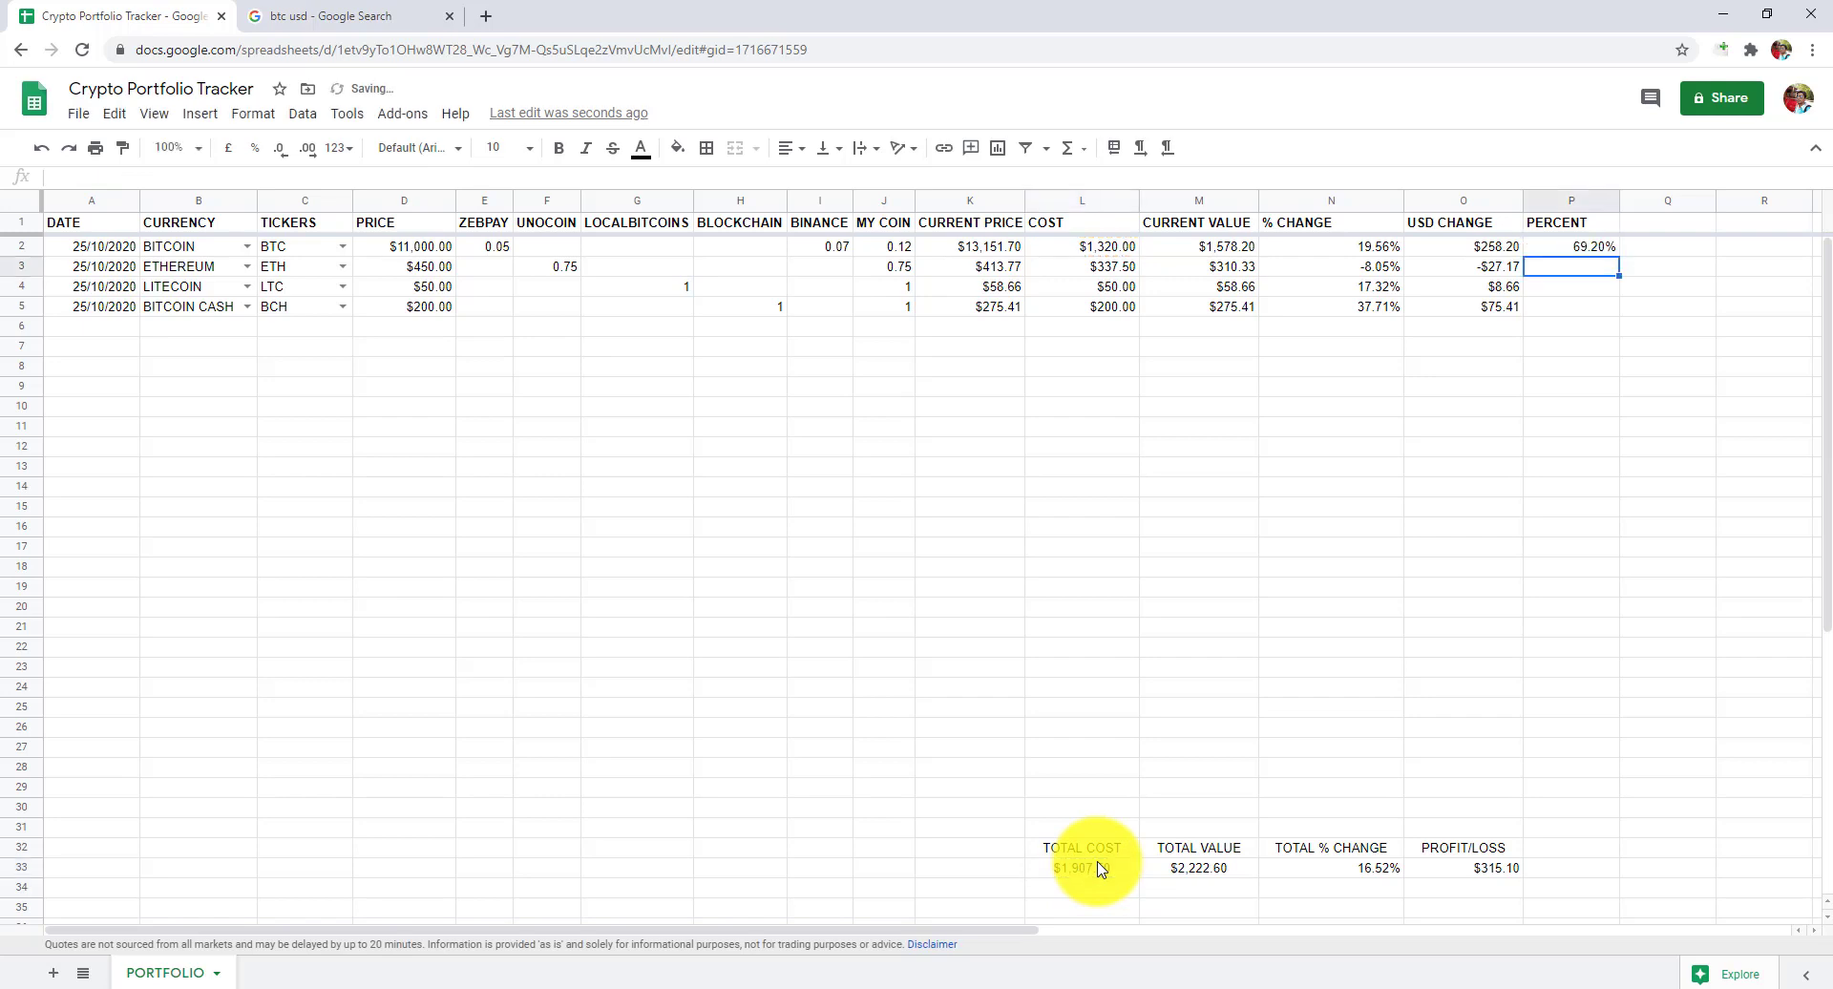
pyautogui.click(1562, 247)
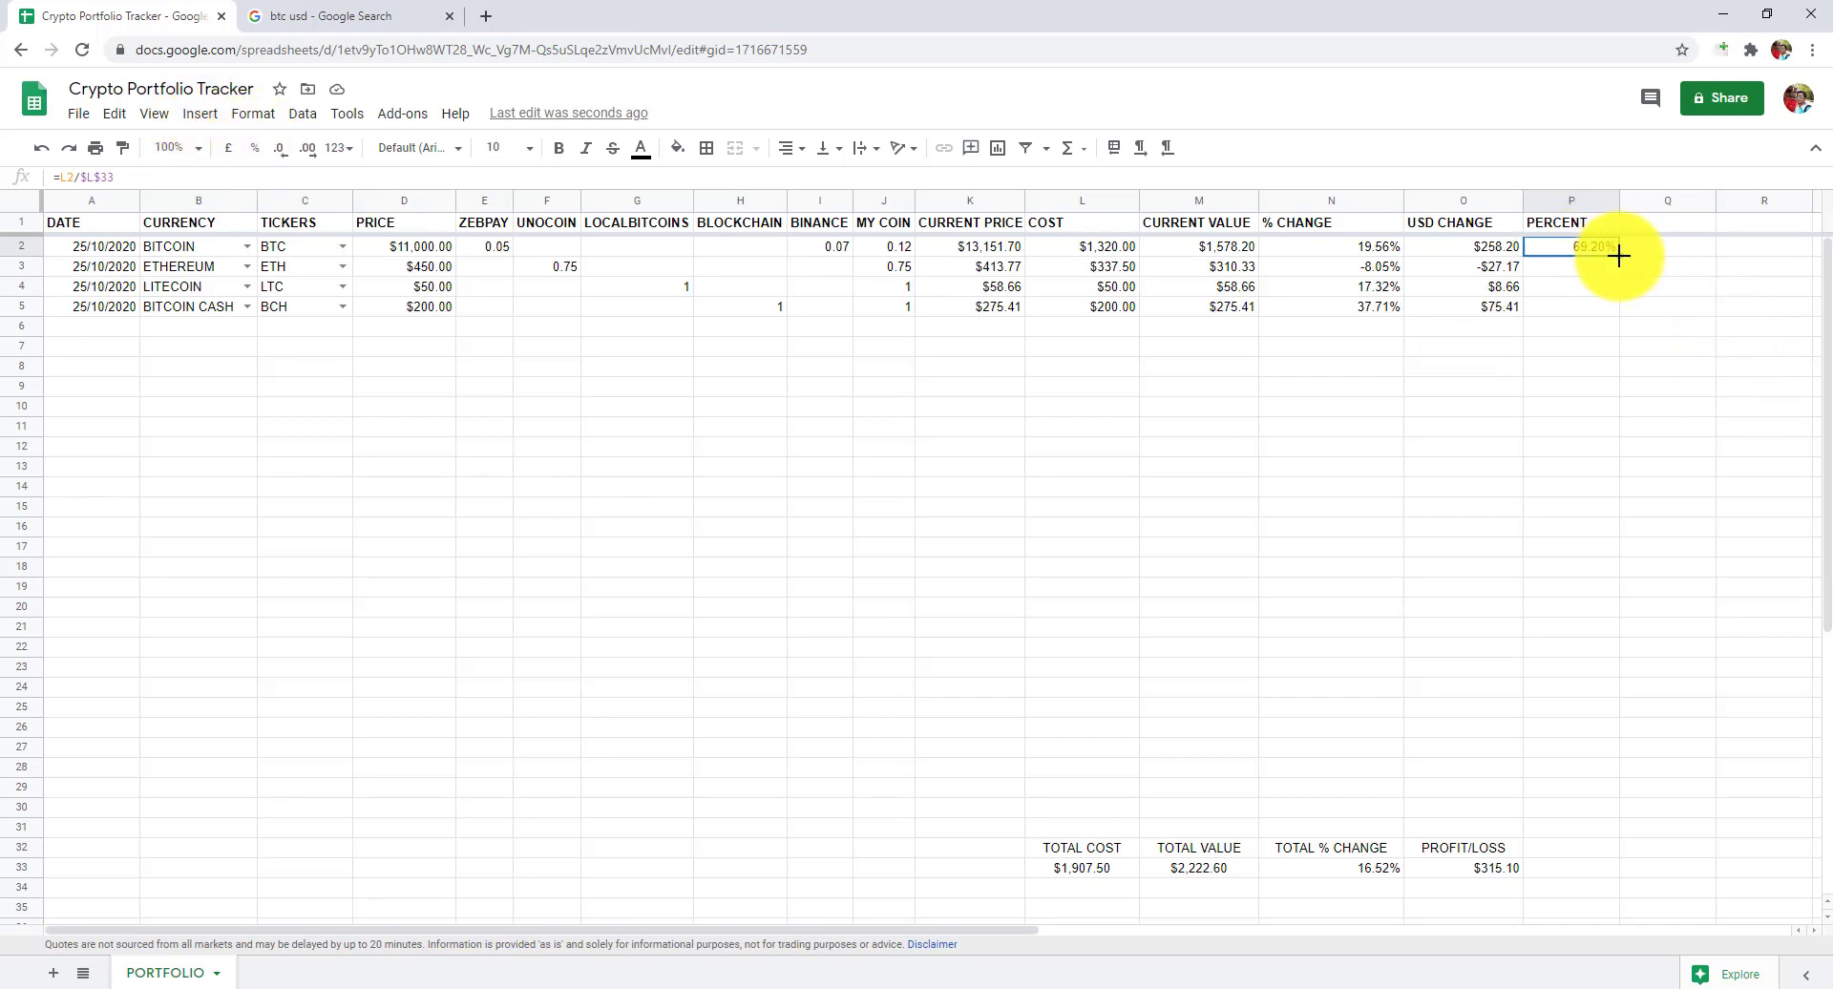
pyautogui.moveTo(1620, 256); pyautogui.dragTo(1601, 316)
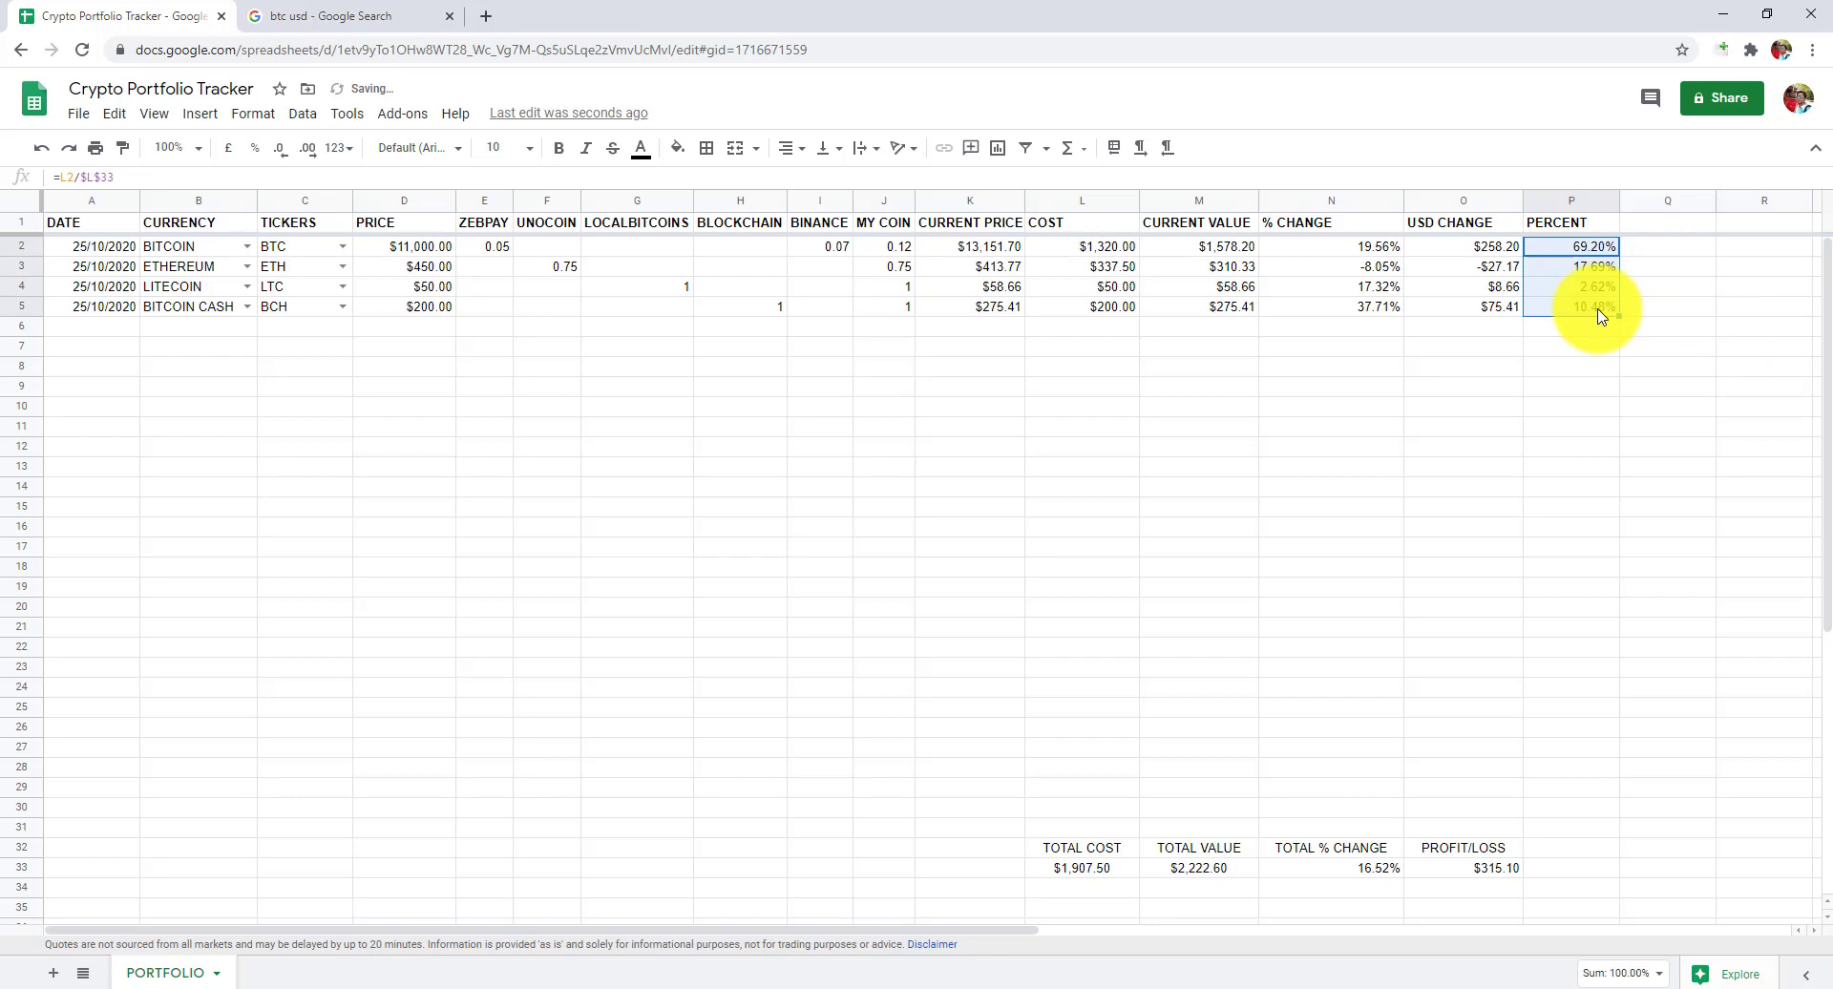
pyautogui.click(1601, 313)
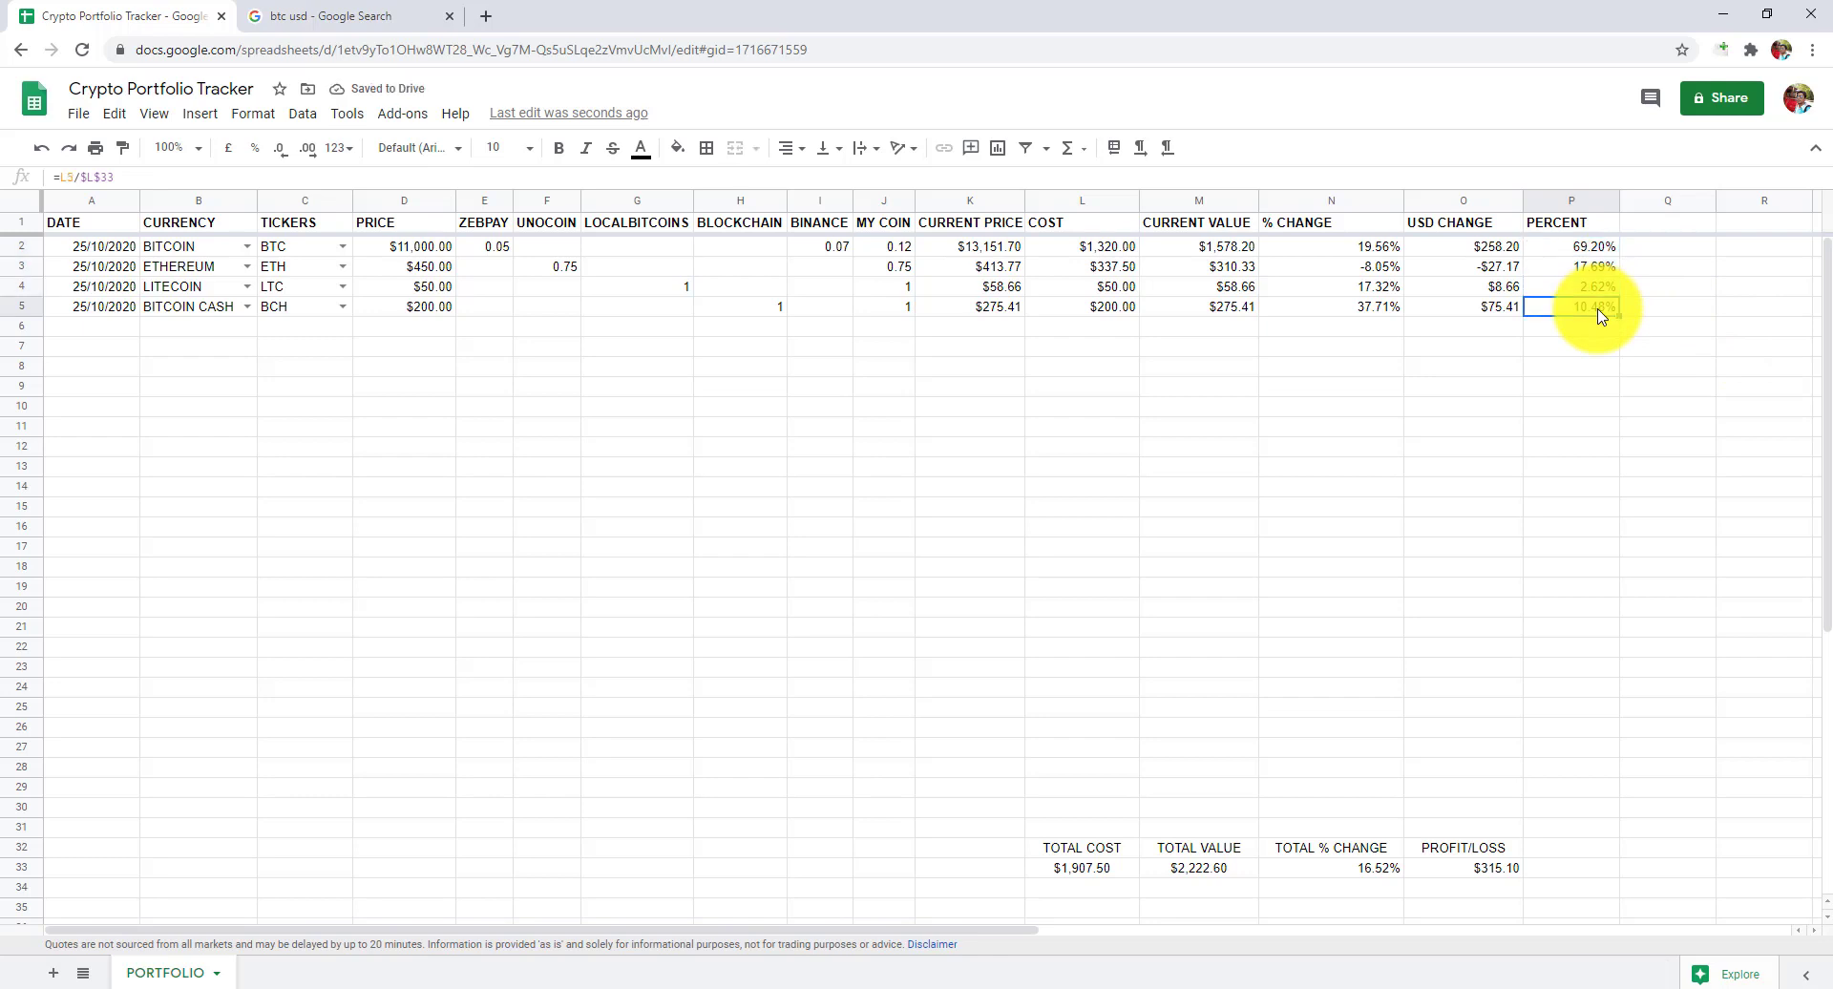
# Set the totals block L32:O33 to font size 11 with an orange fill.
pyautogui.moveTo(1058, 850); pyautogui.dragTo(1499, 880)
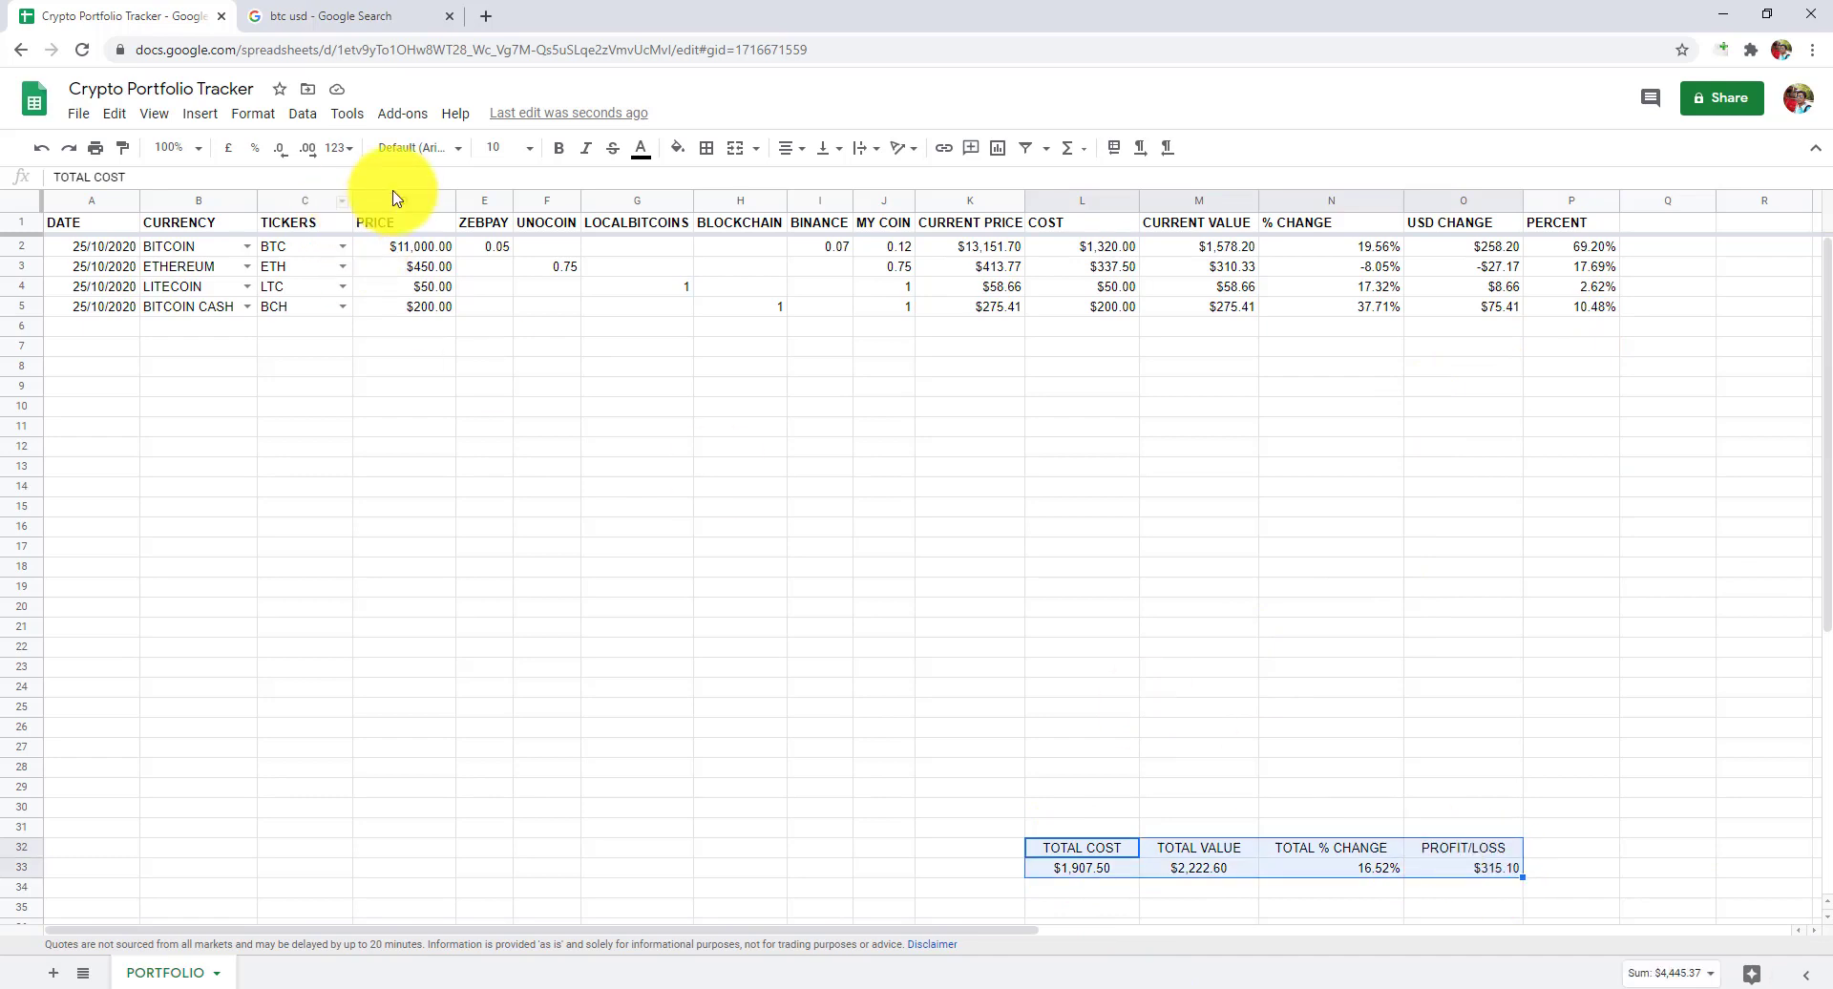
pyautogui.click(523, 148)
pyautogui.click(502, 339)
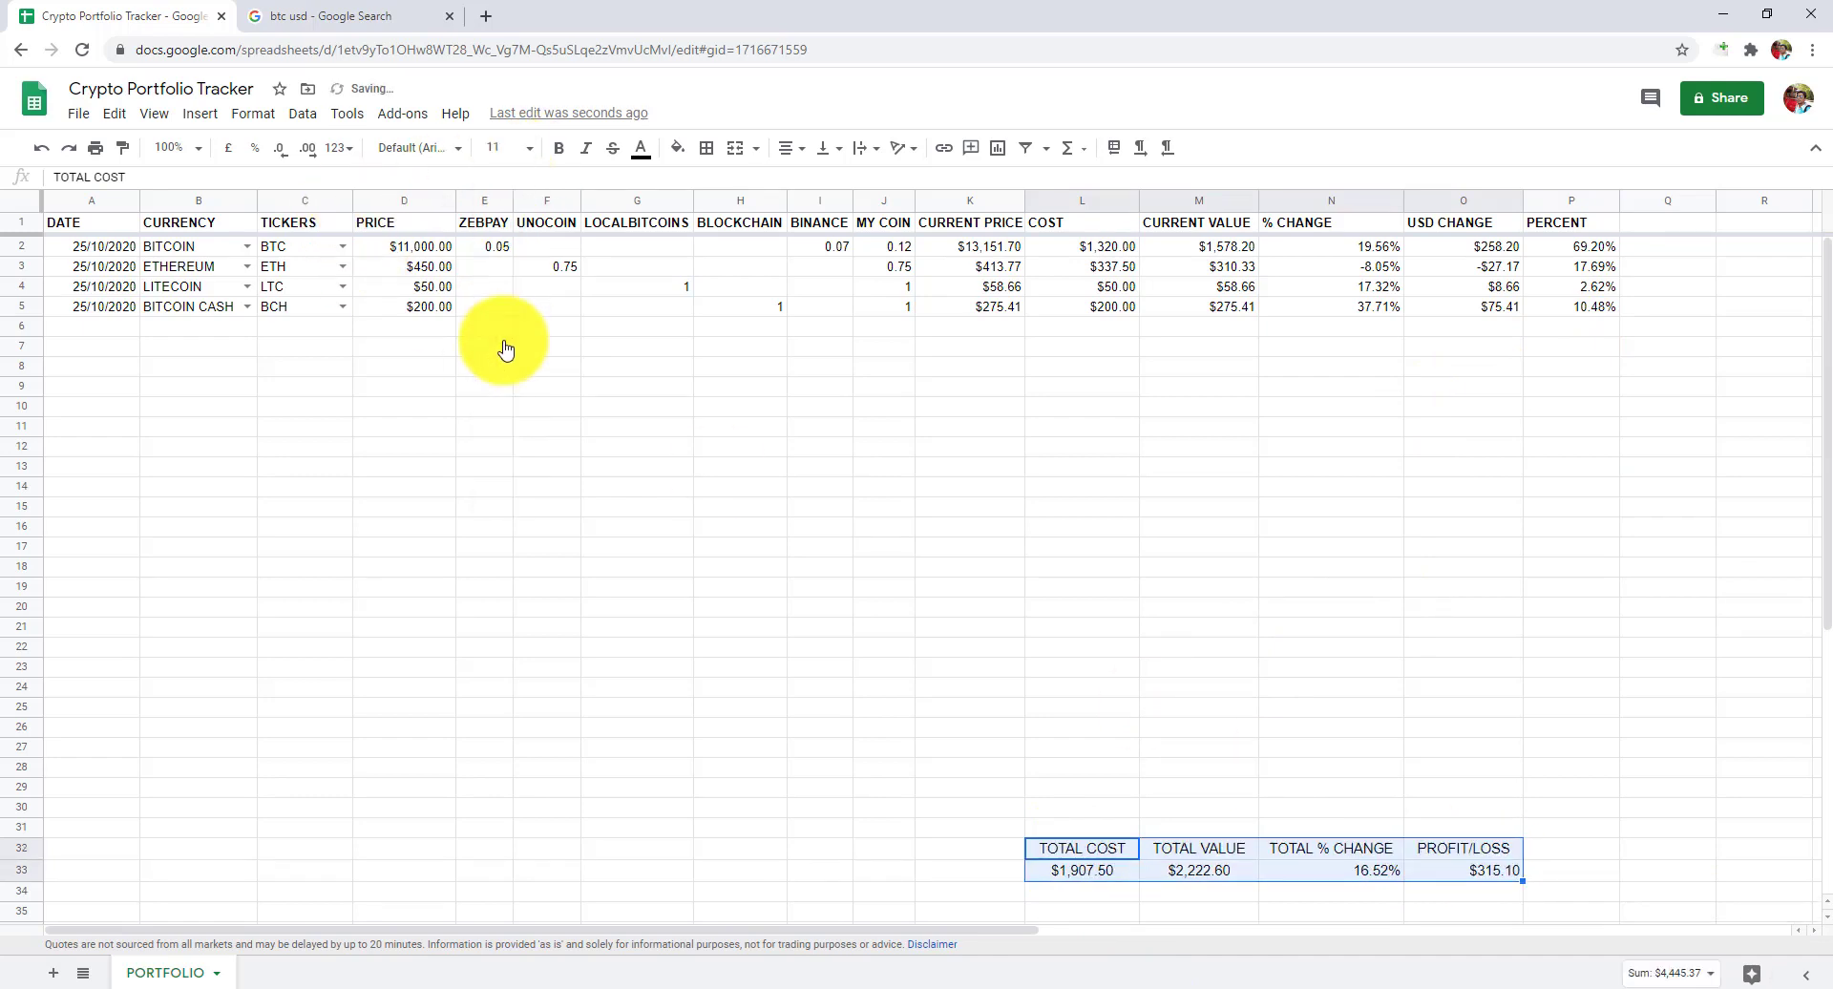
pyautogui.click(678, 163)
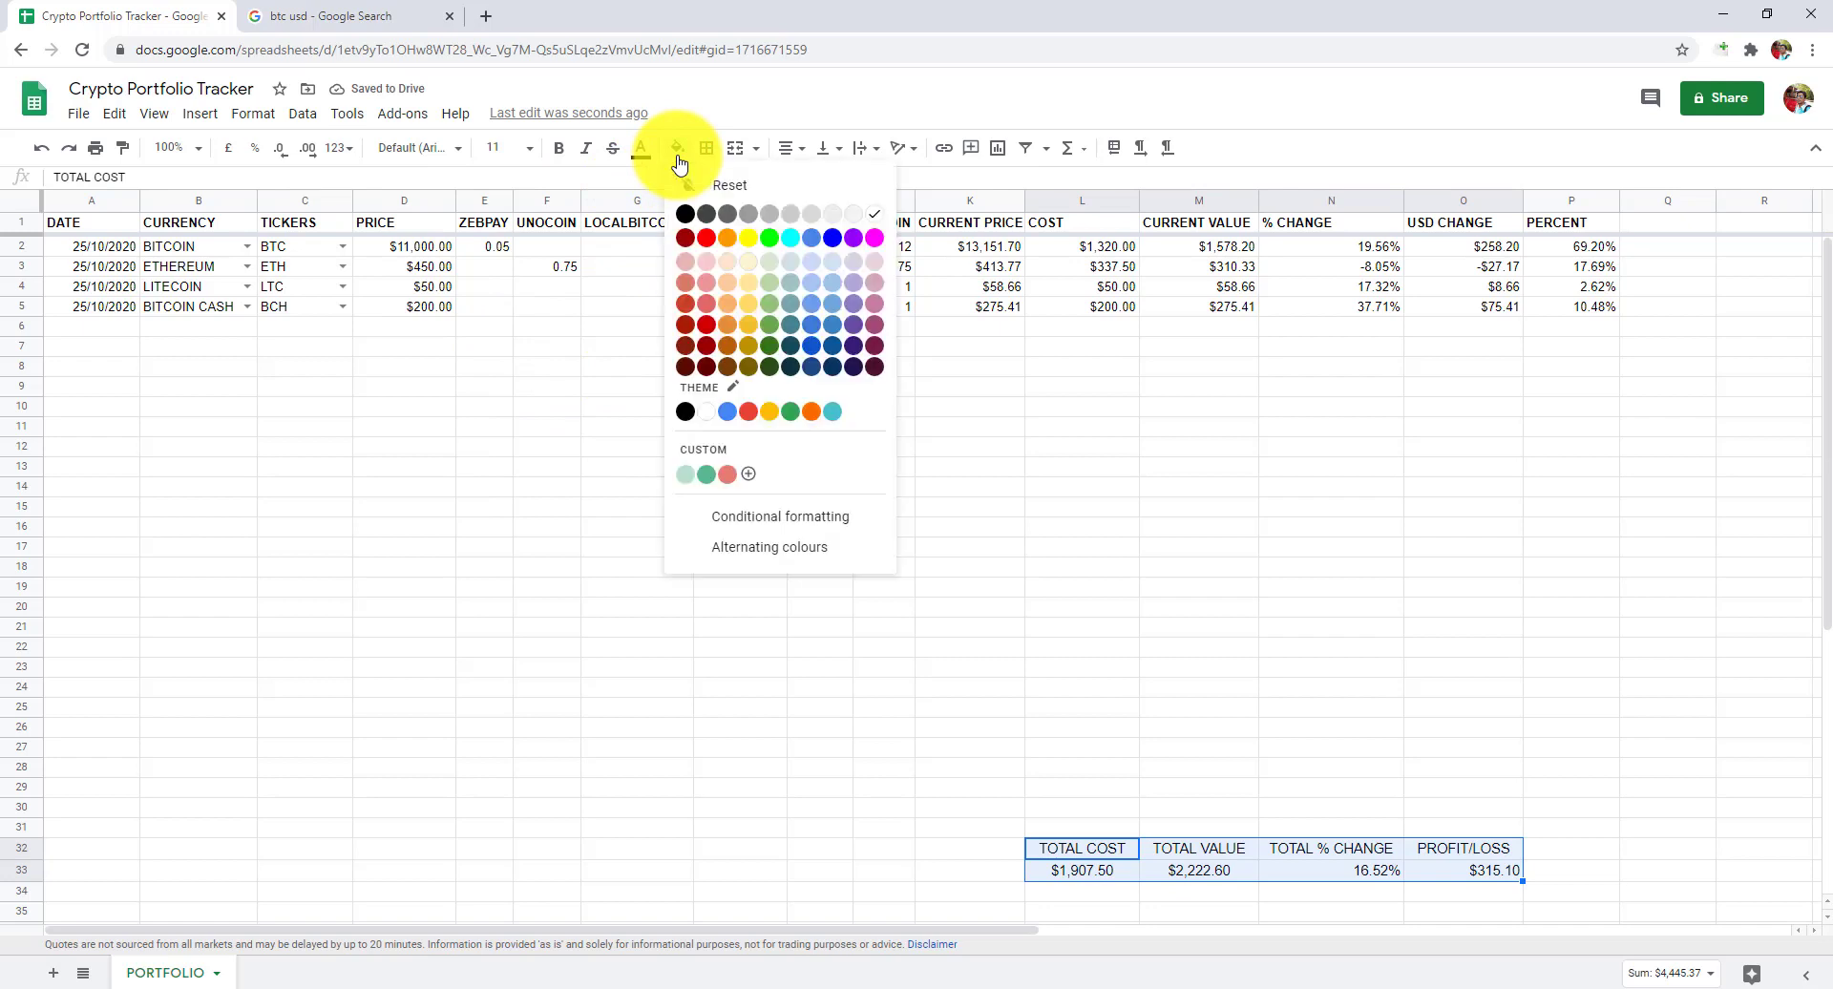
pyautogui.click(722, 247)
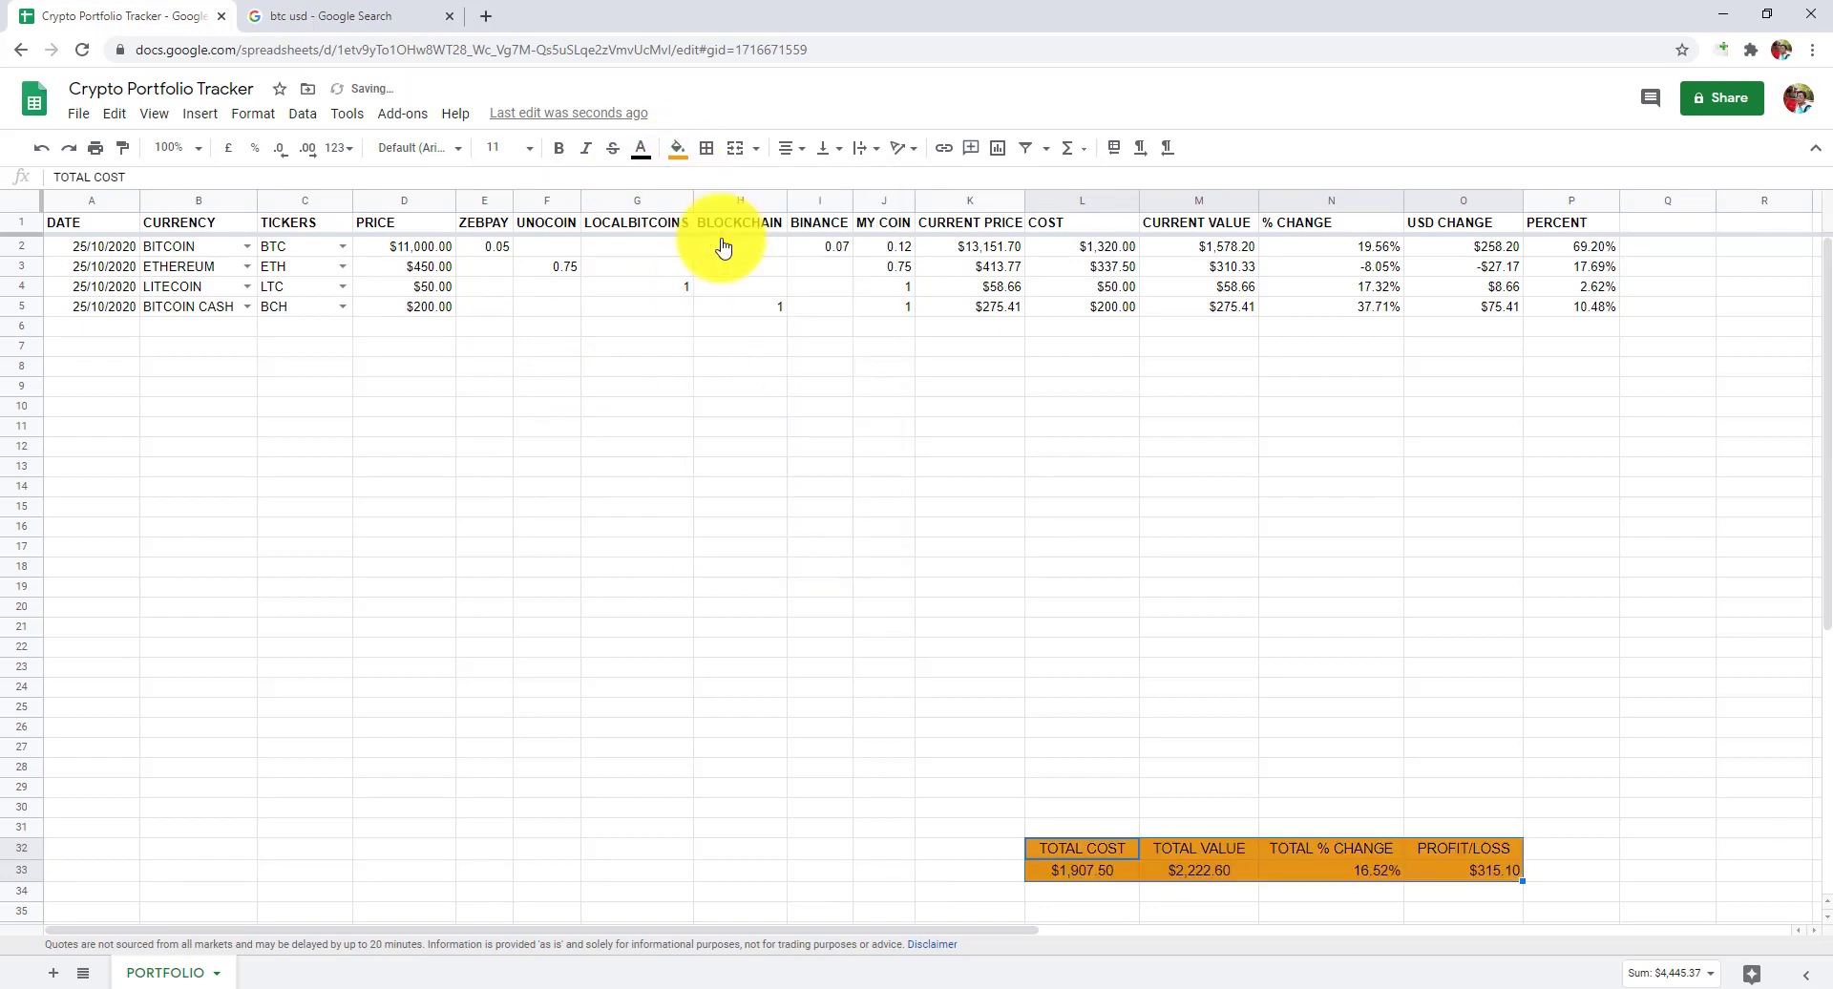
# Outline the totals block with light blue borders.
pyautogui.click(706, 148)
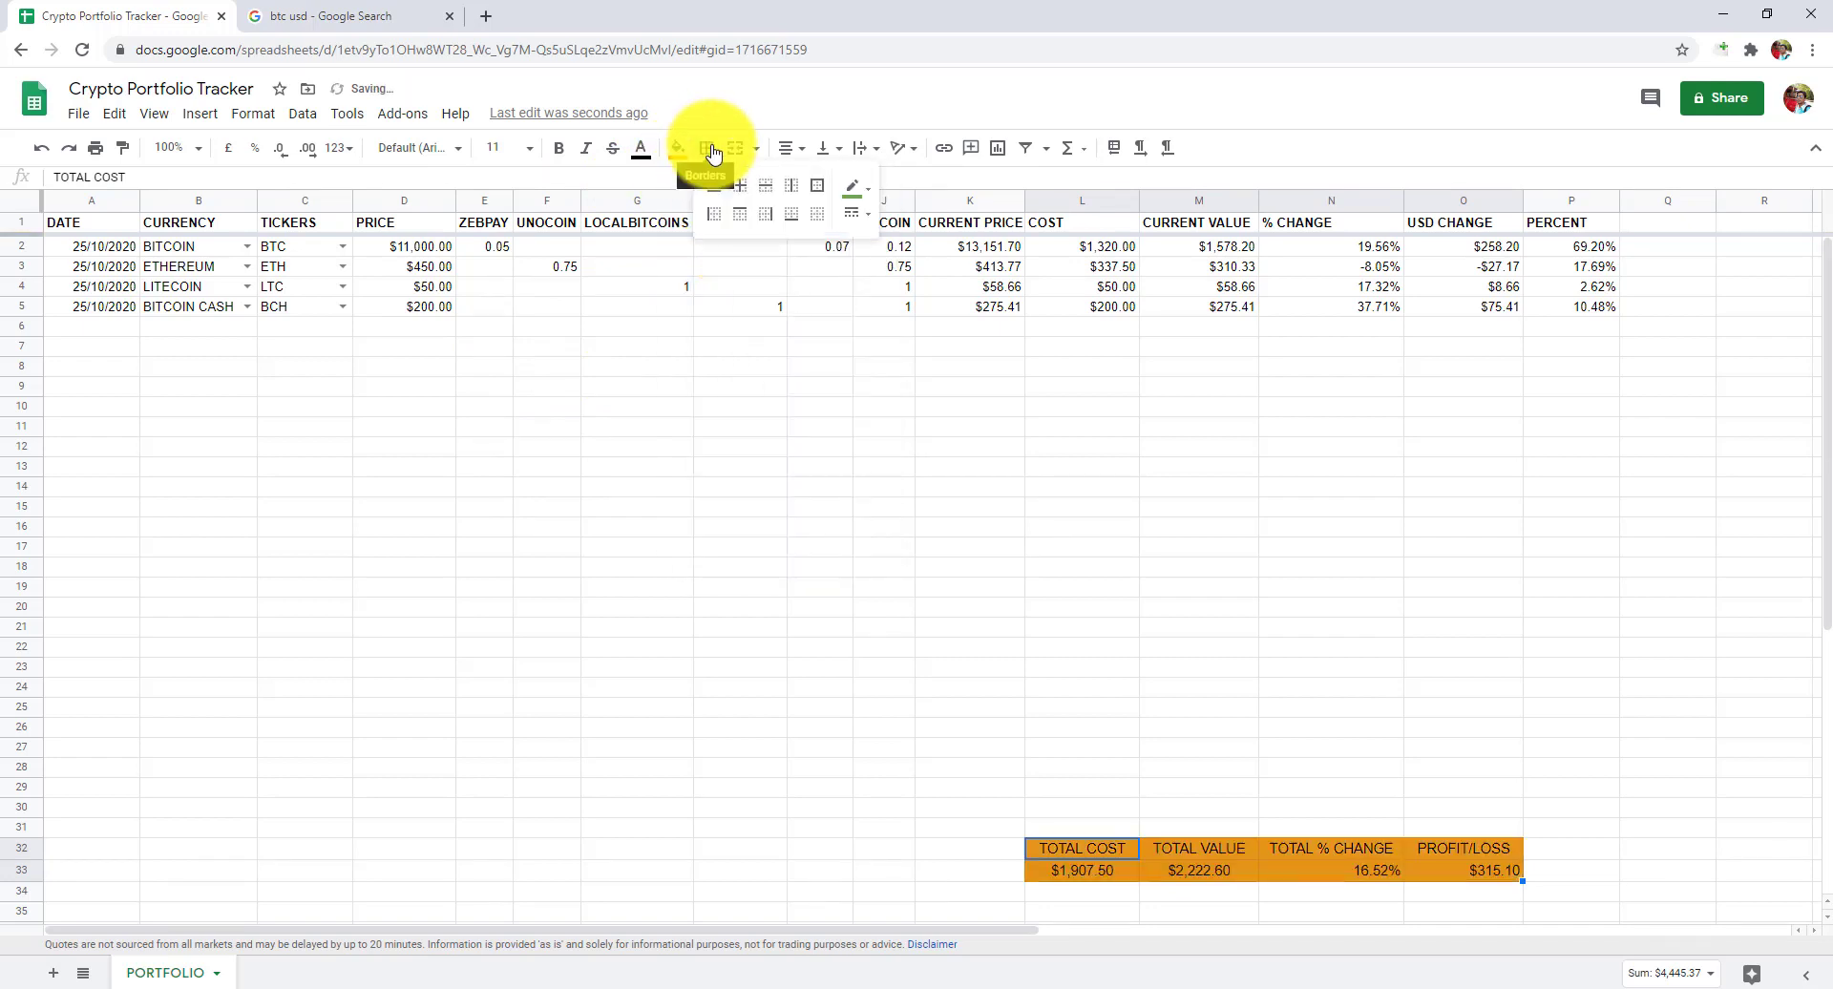
pyautogui.click(872, 198)
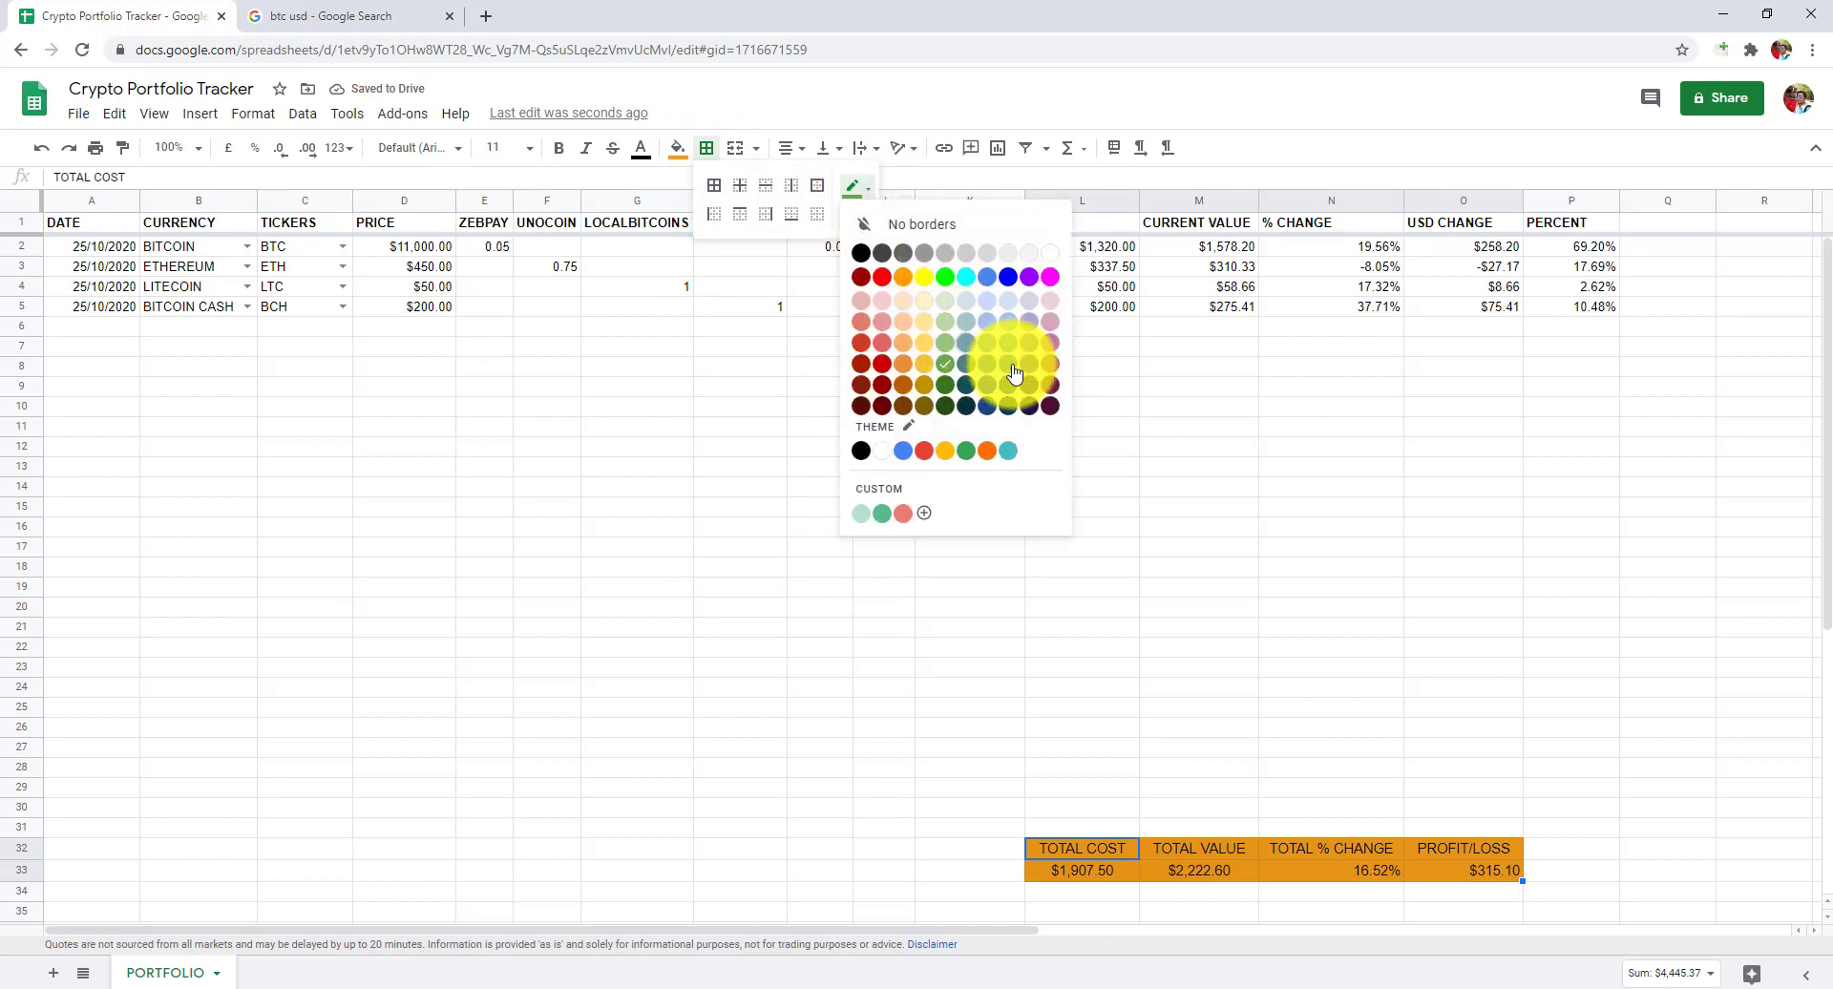
pyautogui.click(1014, 326)
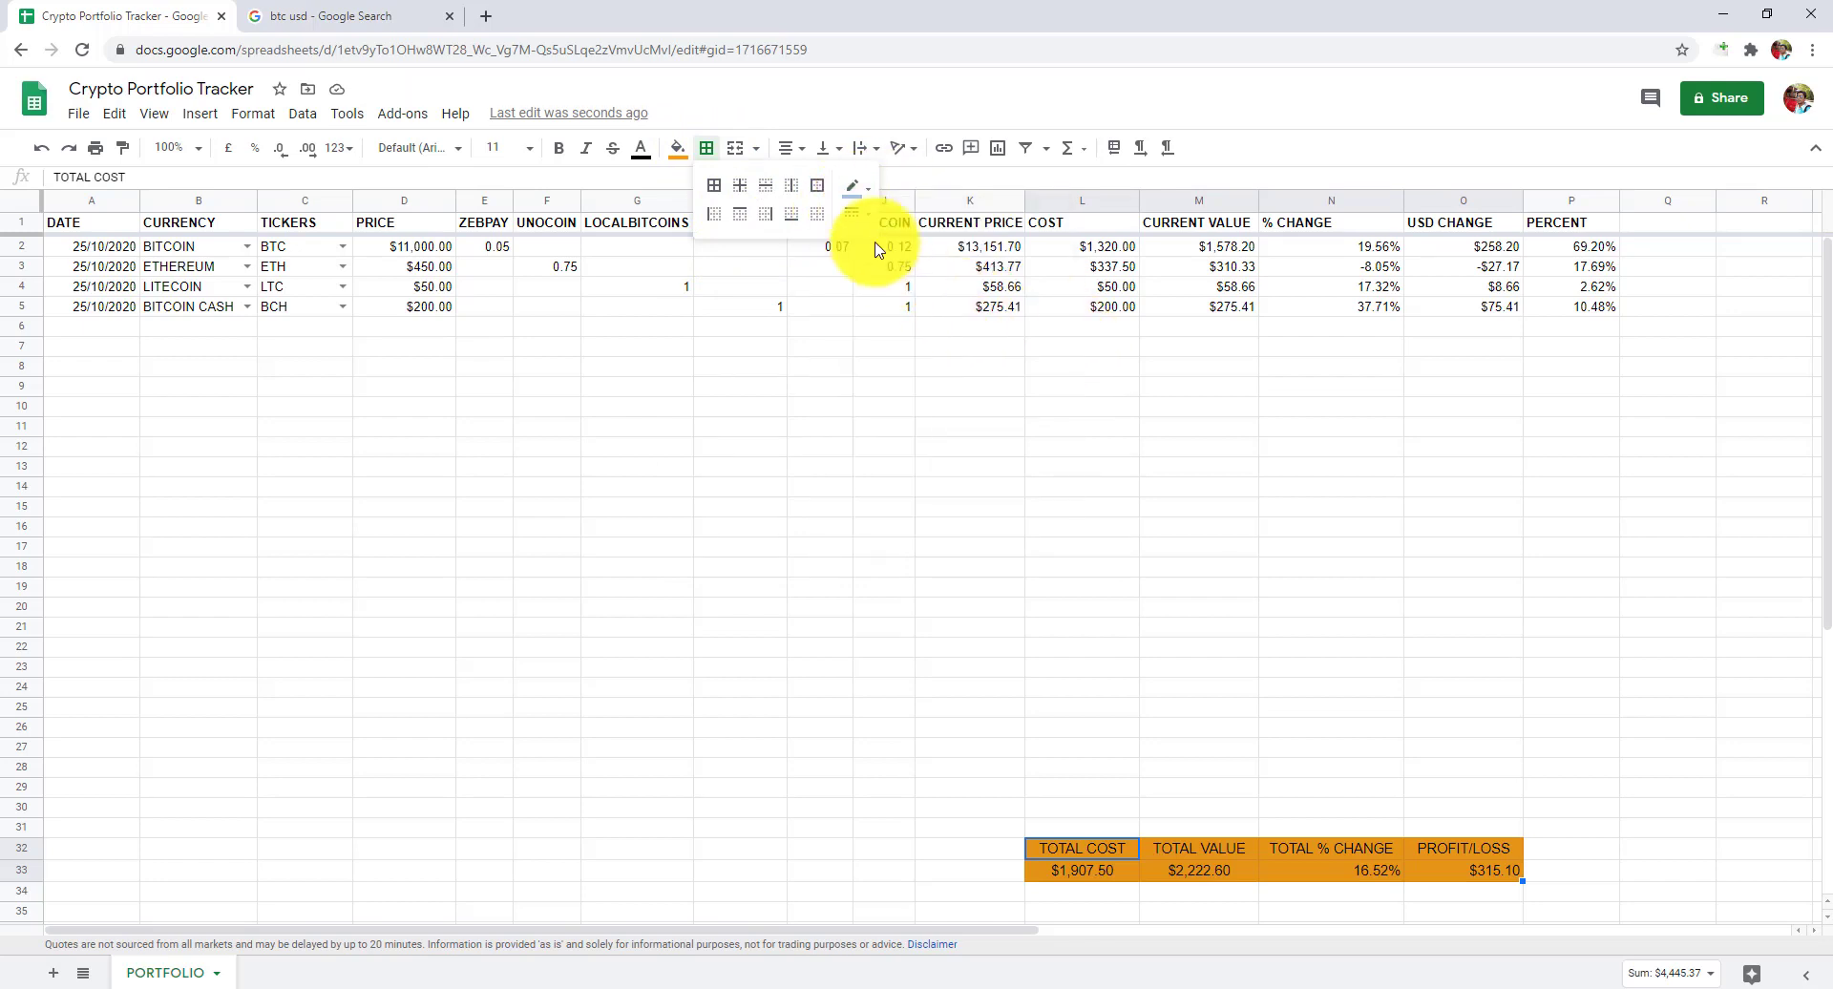
pyautogui.click(817, 185)
pyautogui.click(1155, 844)
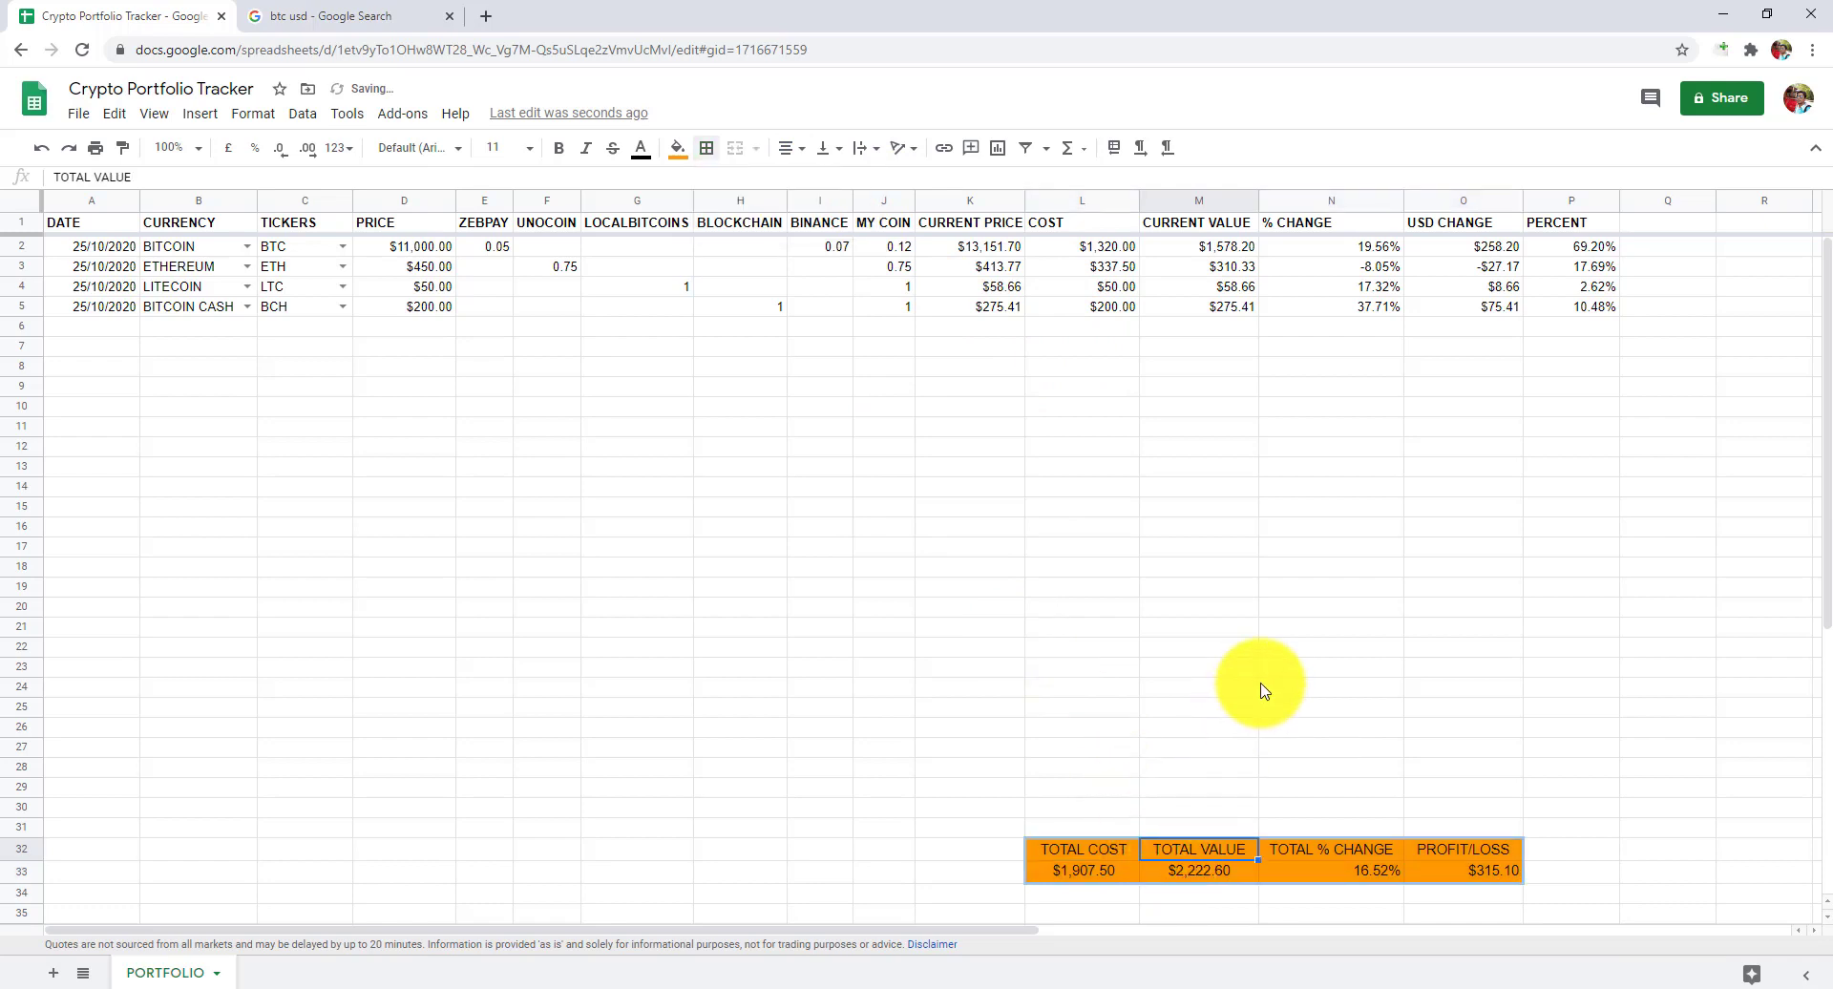
pyautogui.scroll(-4, 1260, 687)
pyautogui.scroll(4, 1262, 689)
pyautogui.moveTo(1062, 848); pyautogui.dragTo(1439, 854)
# Bold the TOTAL COST through PROFIT/LOSS labels in L32:O32.
pyautogui.hotkey('ctrl', 'b')
pyautogui.click(1303, 869)
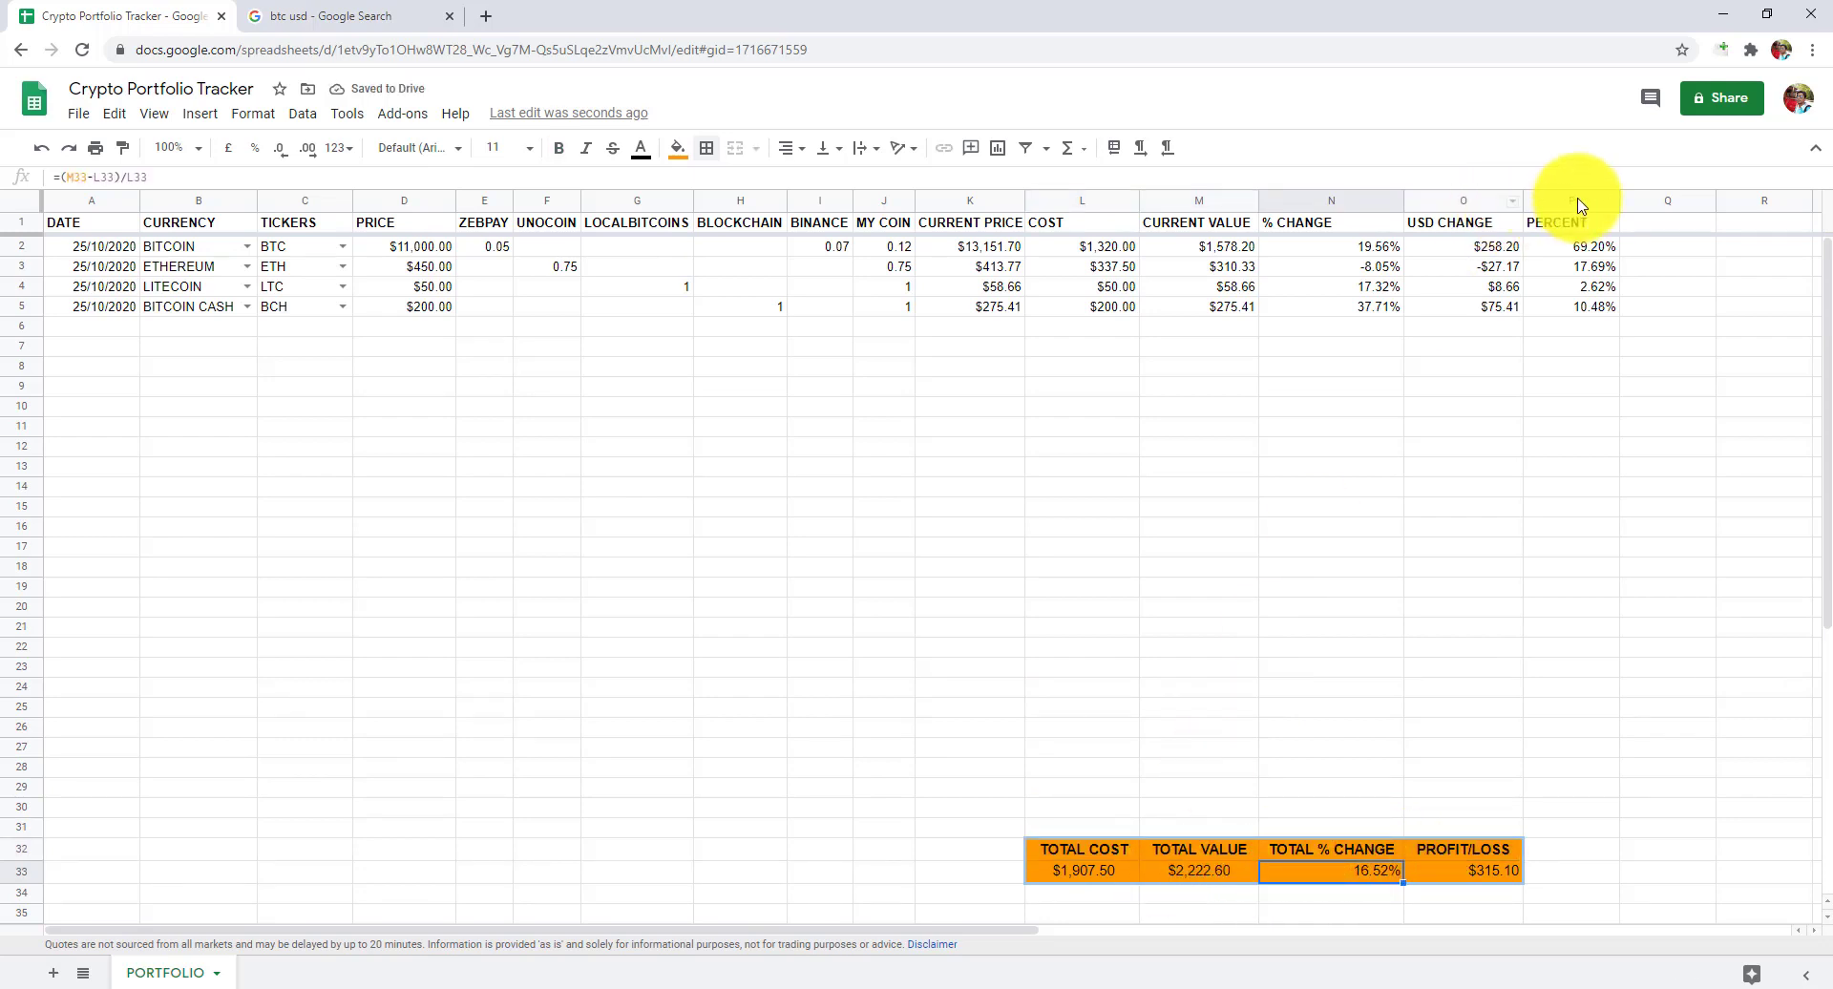
pyautogui.click(1475, 248)
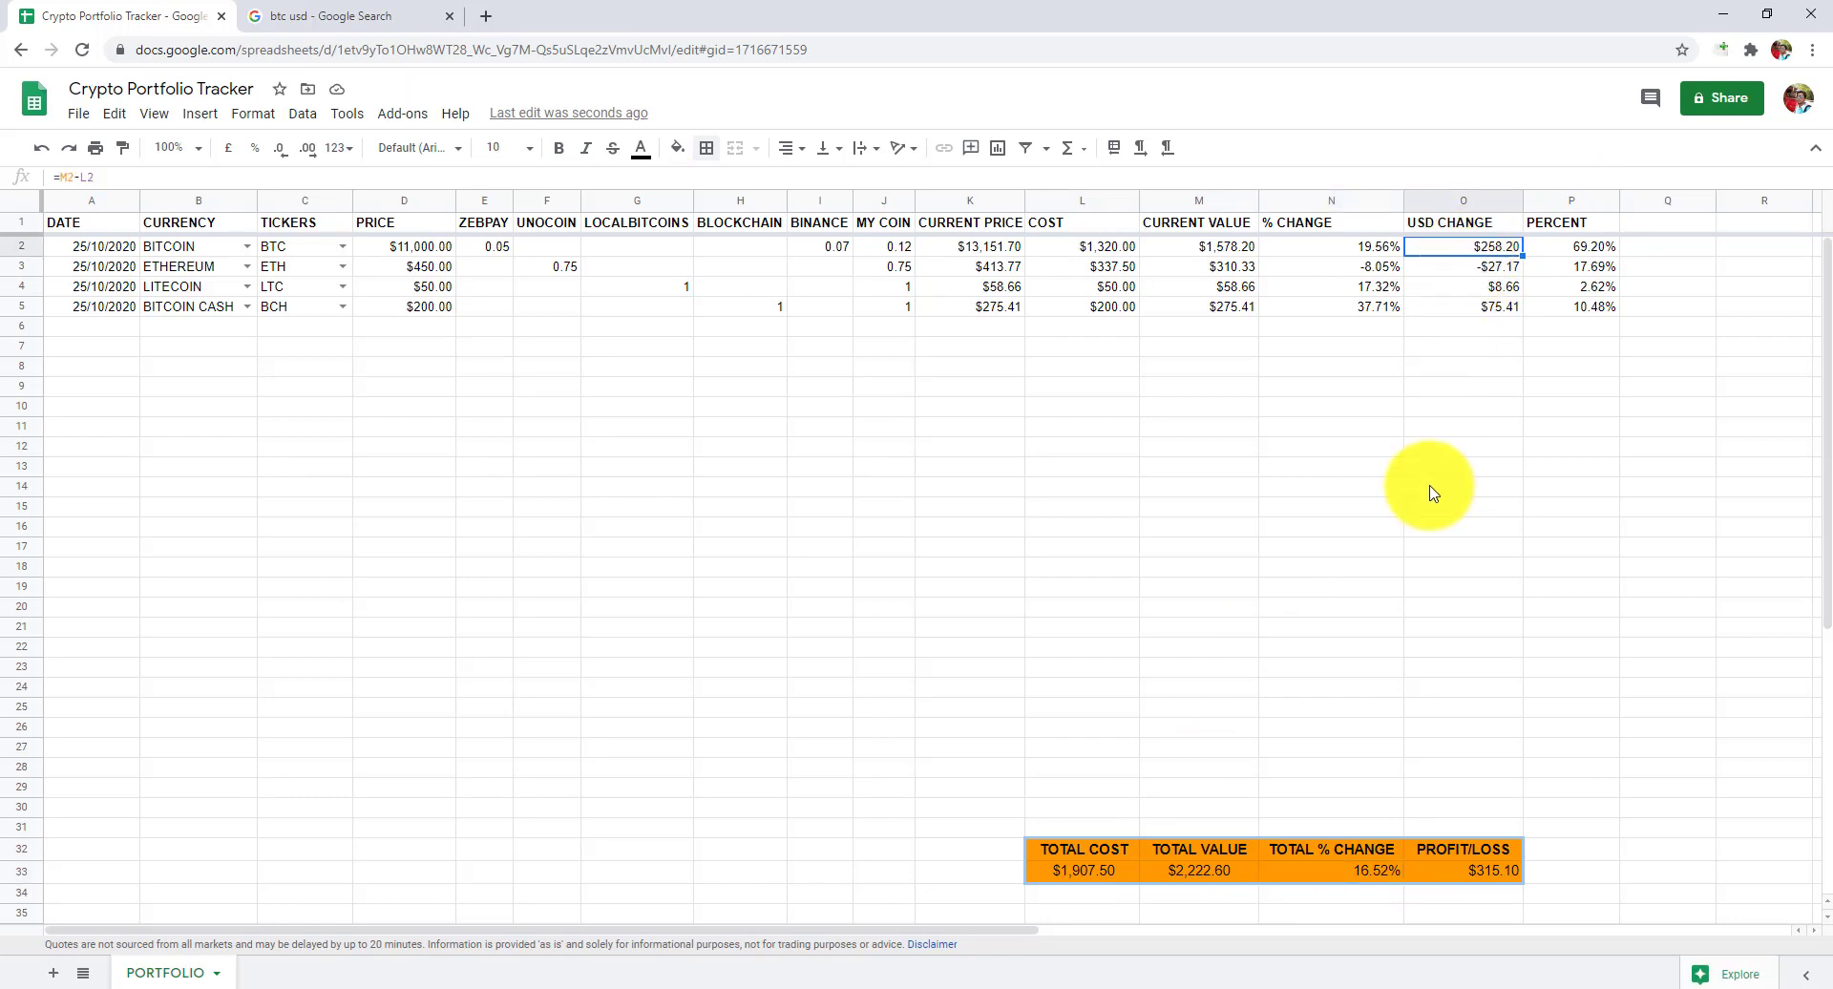
pyautogui.moveTo(1470, 246); pyautogui.dragTo(1470, 829)
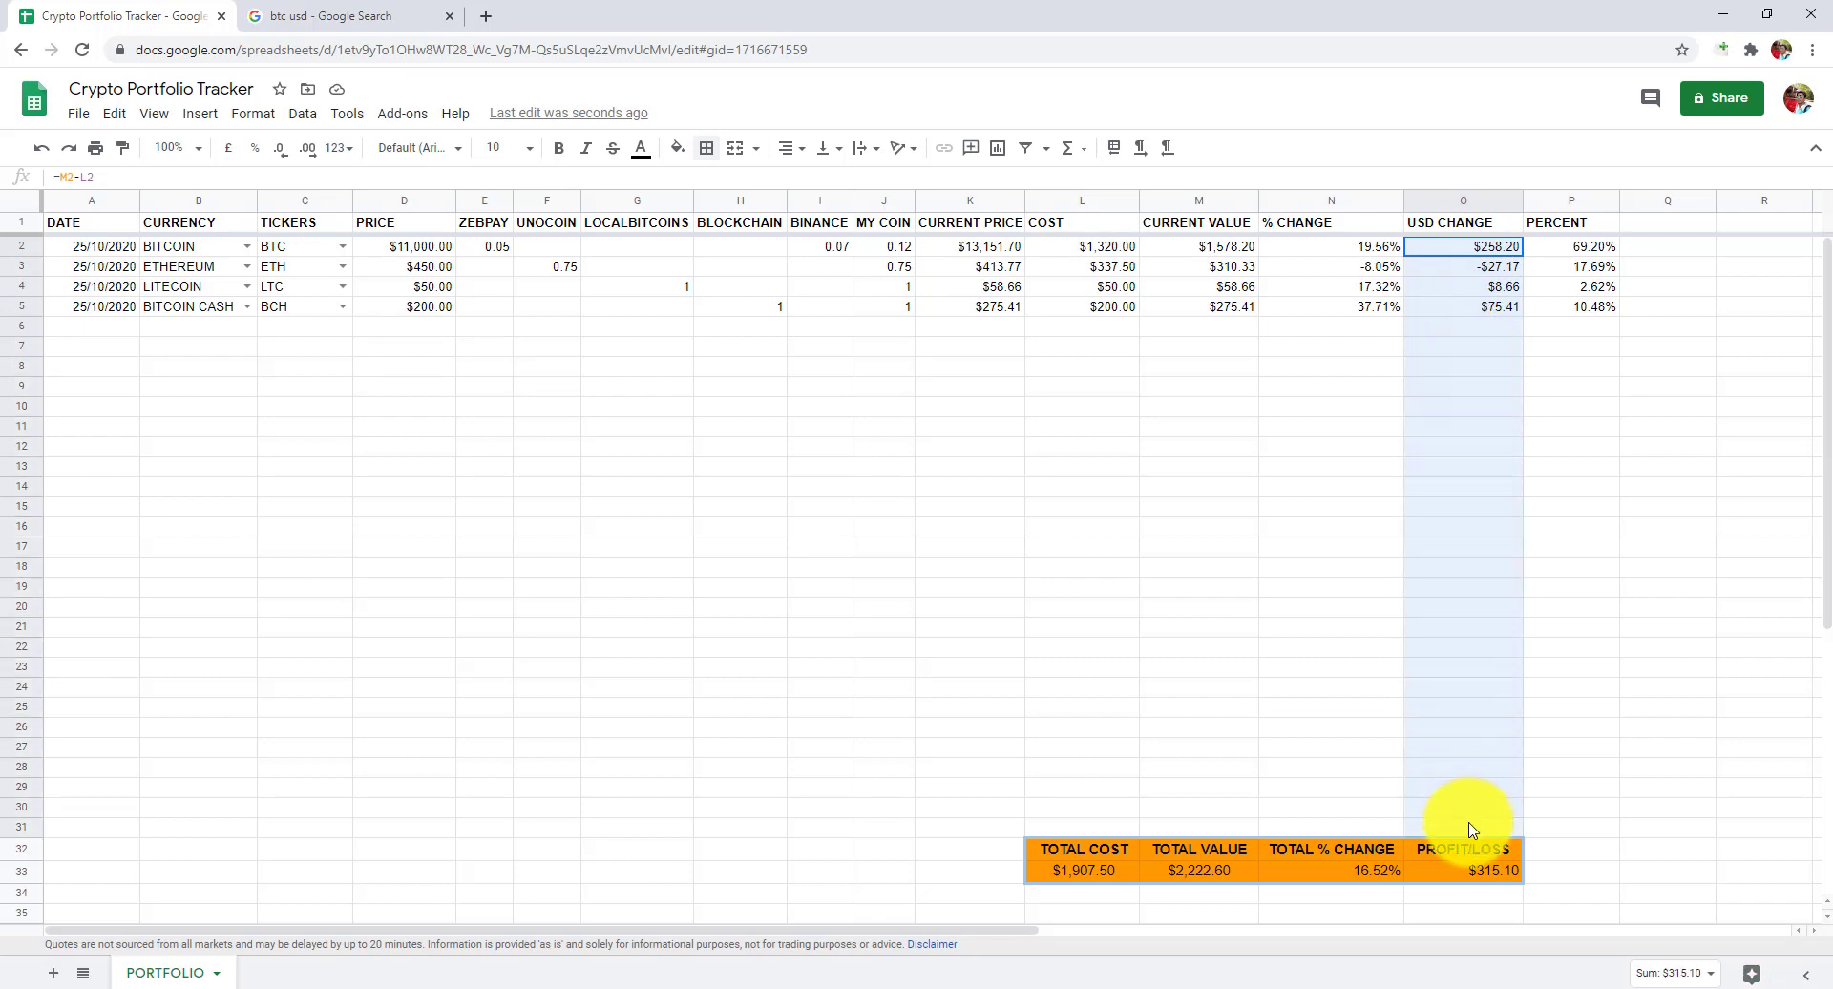
# Apply a red-white-green colour scale to O2:O31 with its midpoint at number 0.
pyautogui.click(262, 120)
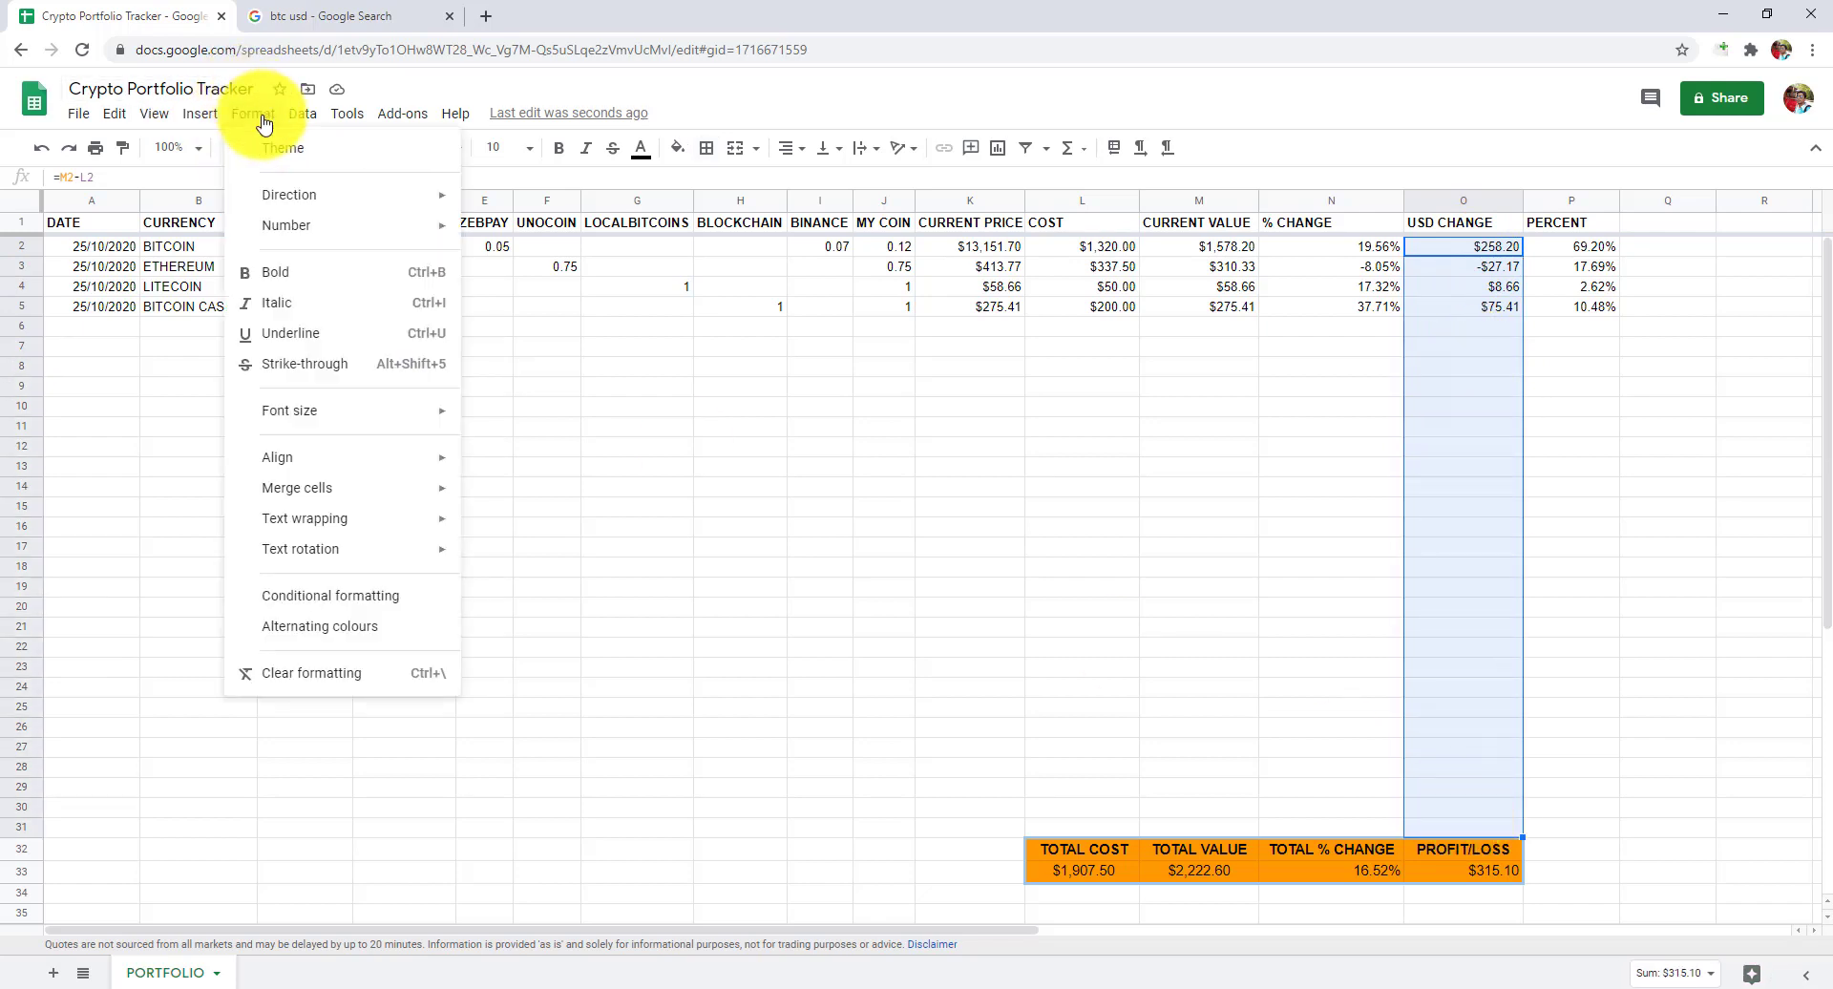
pyautogui.click(306, 596)
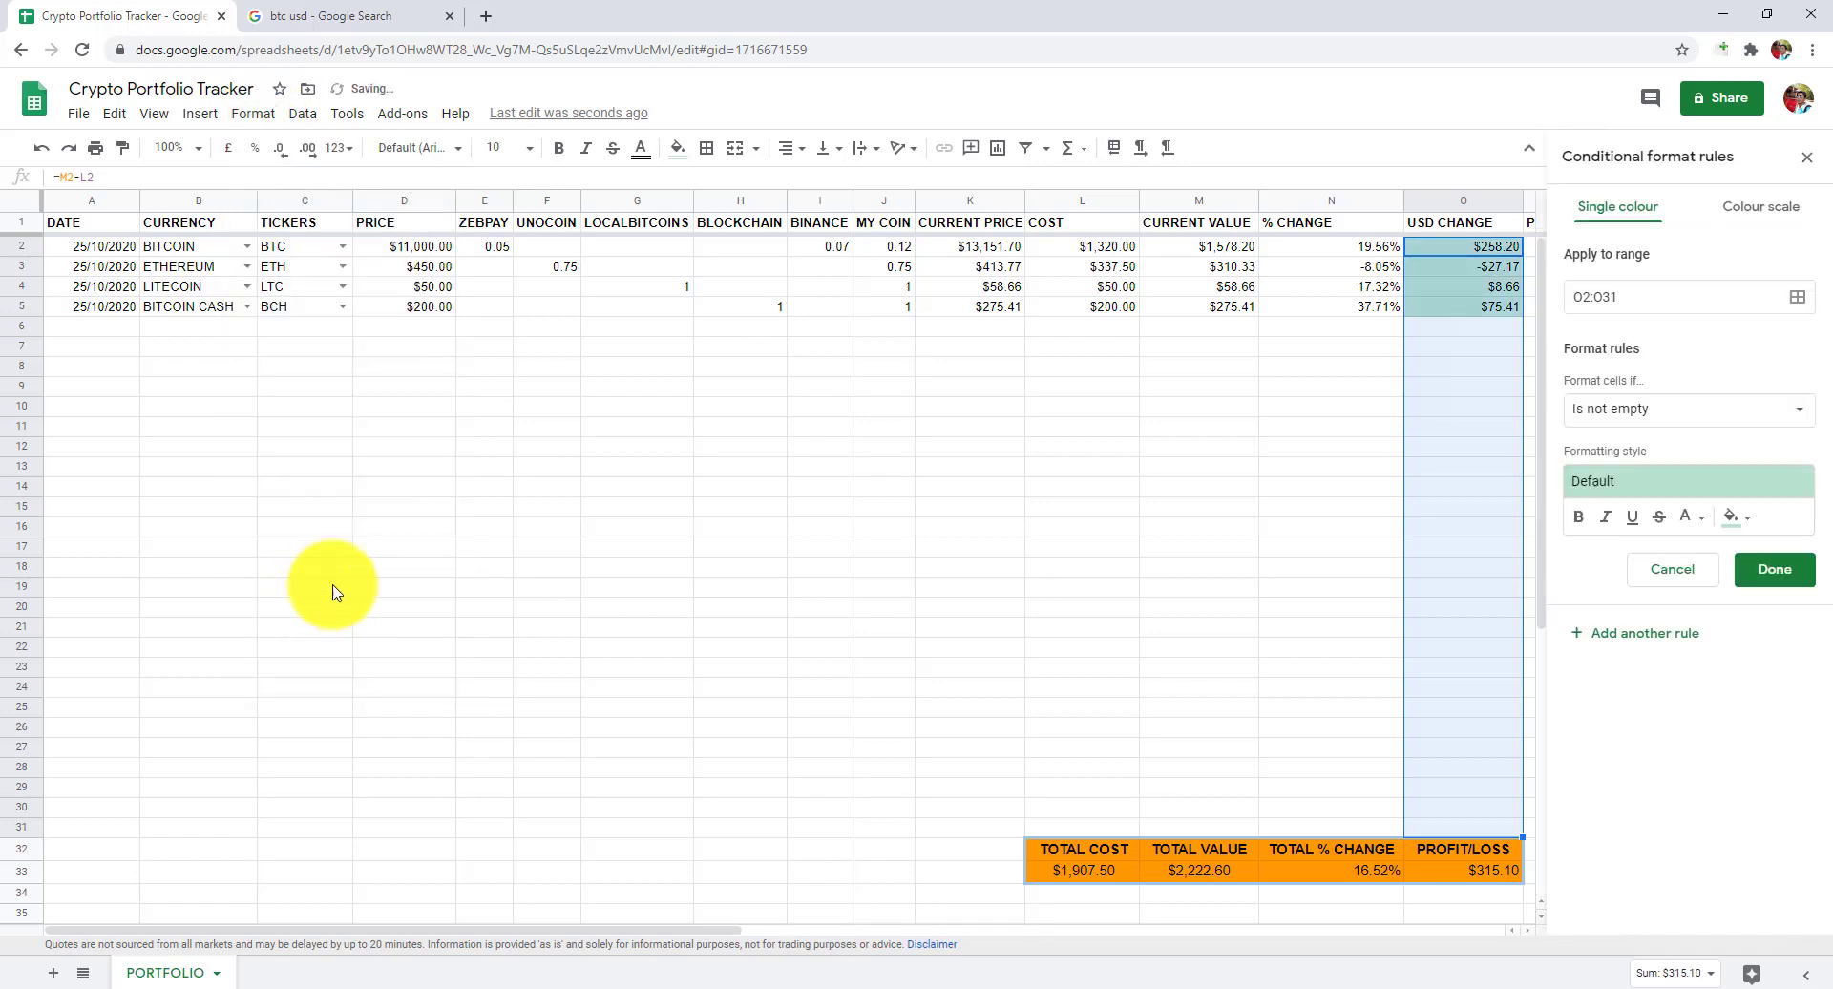
pyautogui.click(1763, 210)
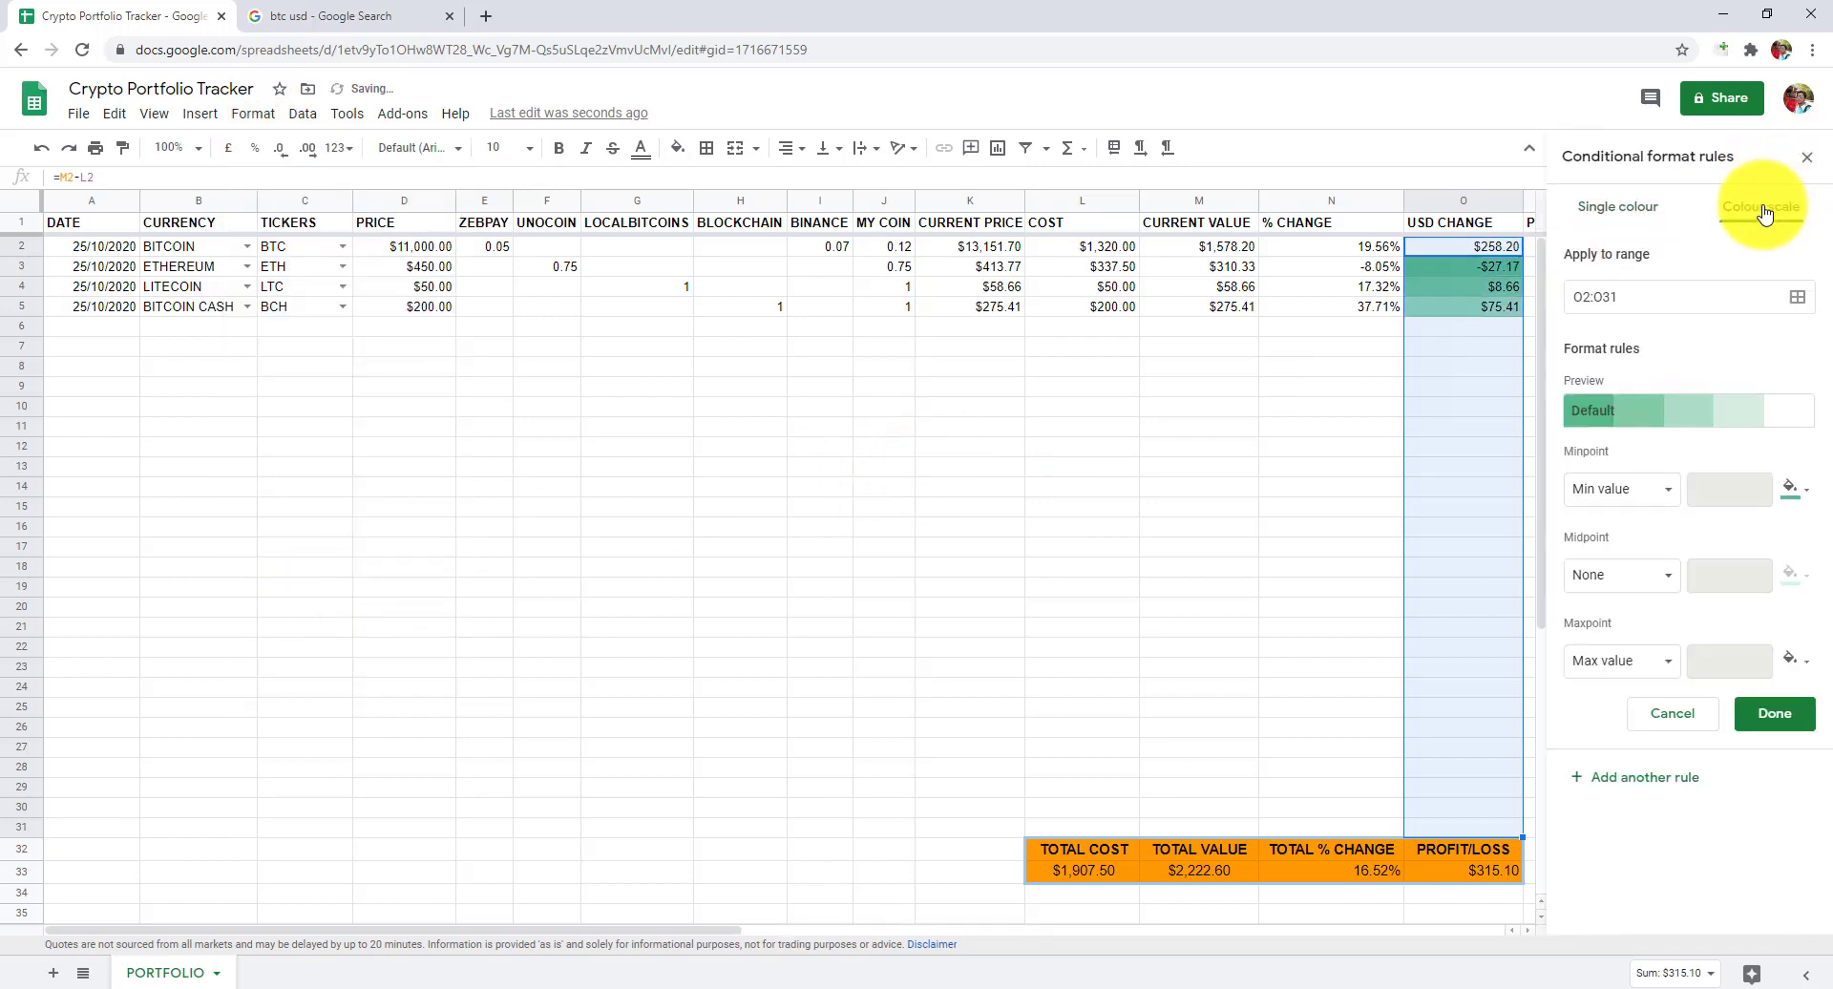
pyautogui.click(1654, 412)
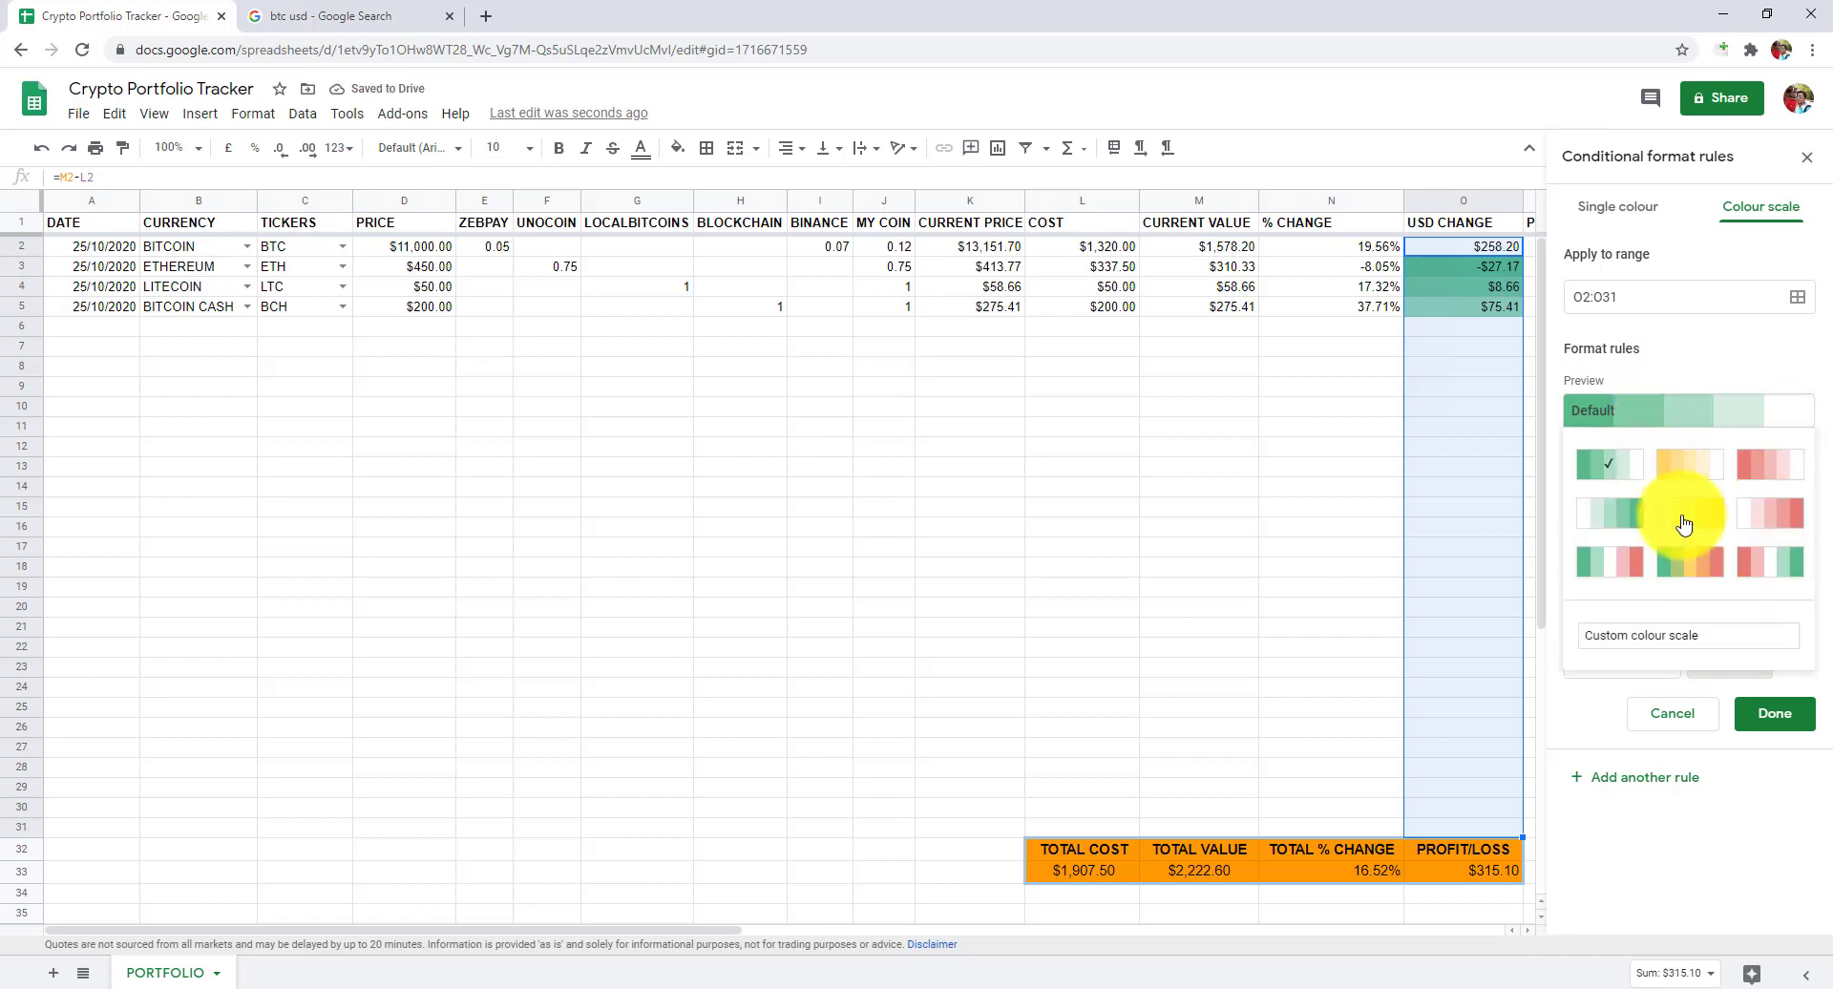
pyautogui.click(1766, 573)
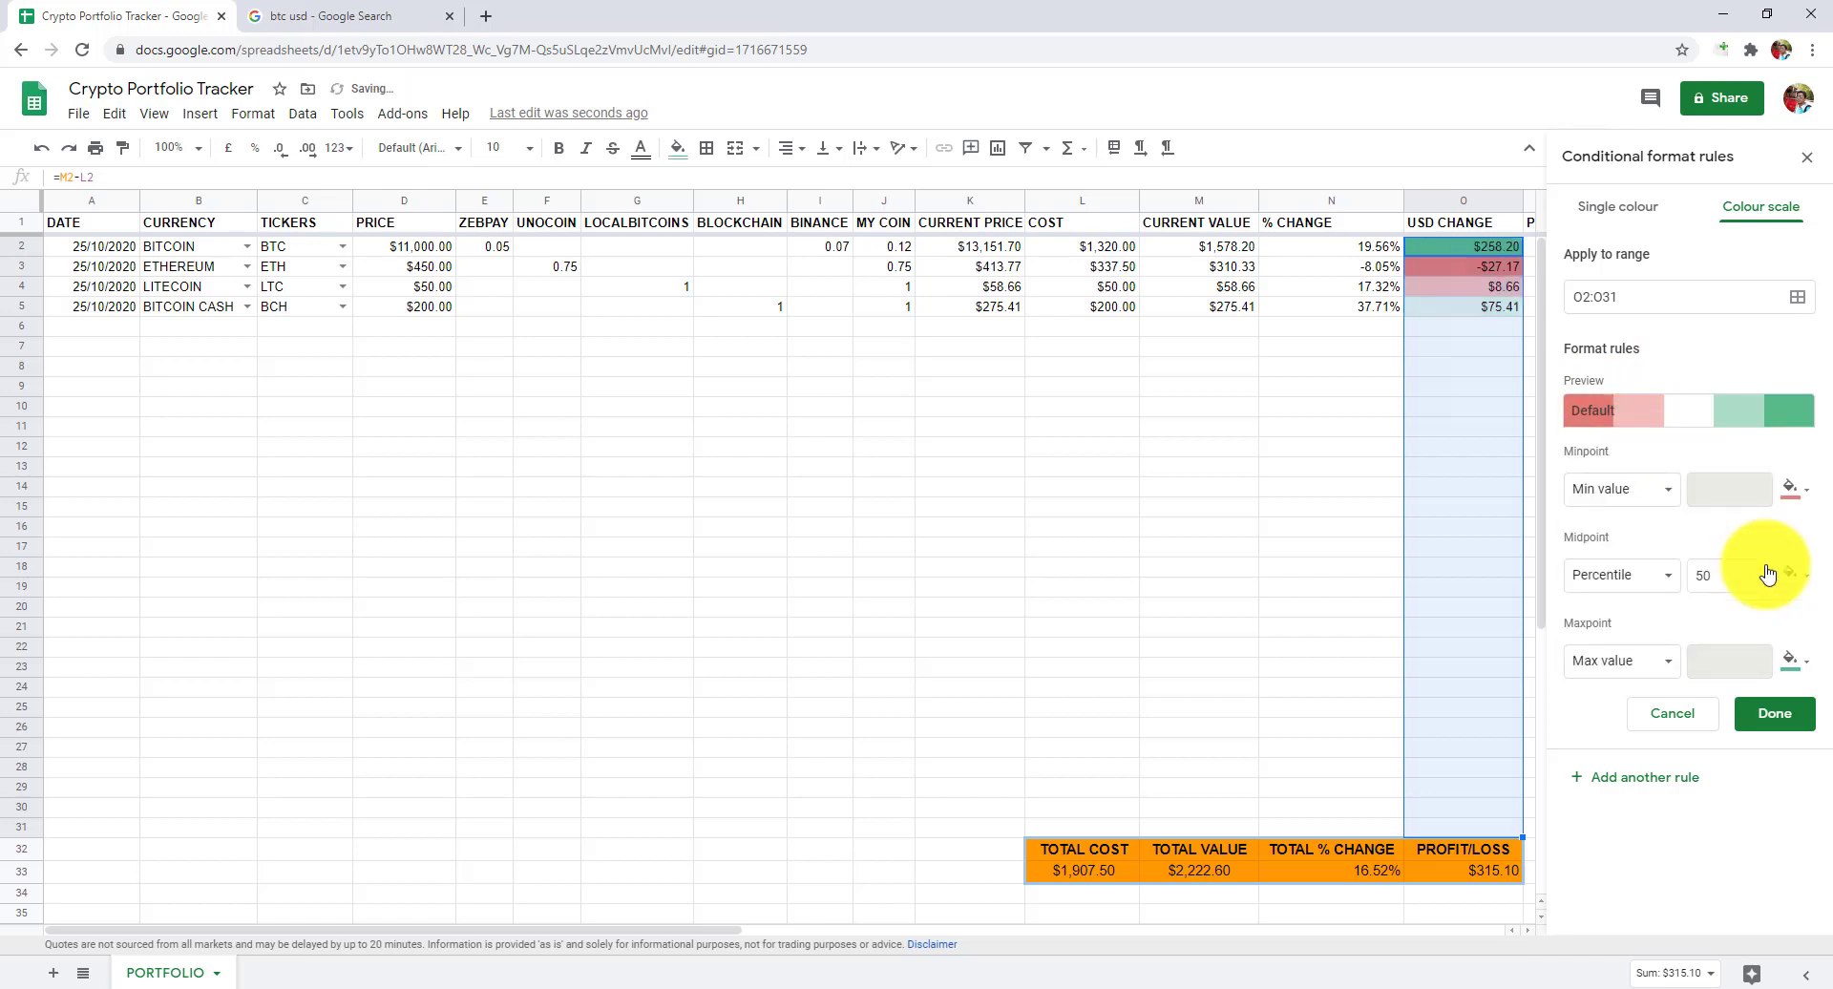
pyautogui.click(1639, 584)
pyautogui.click(1624, 528)
pyautogui.click(1724, 578)
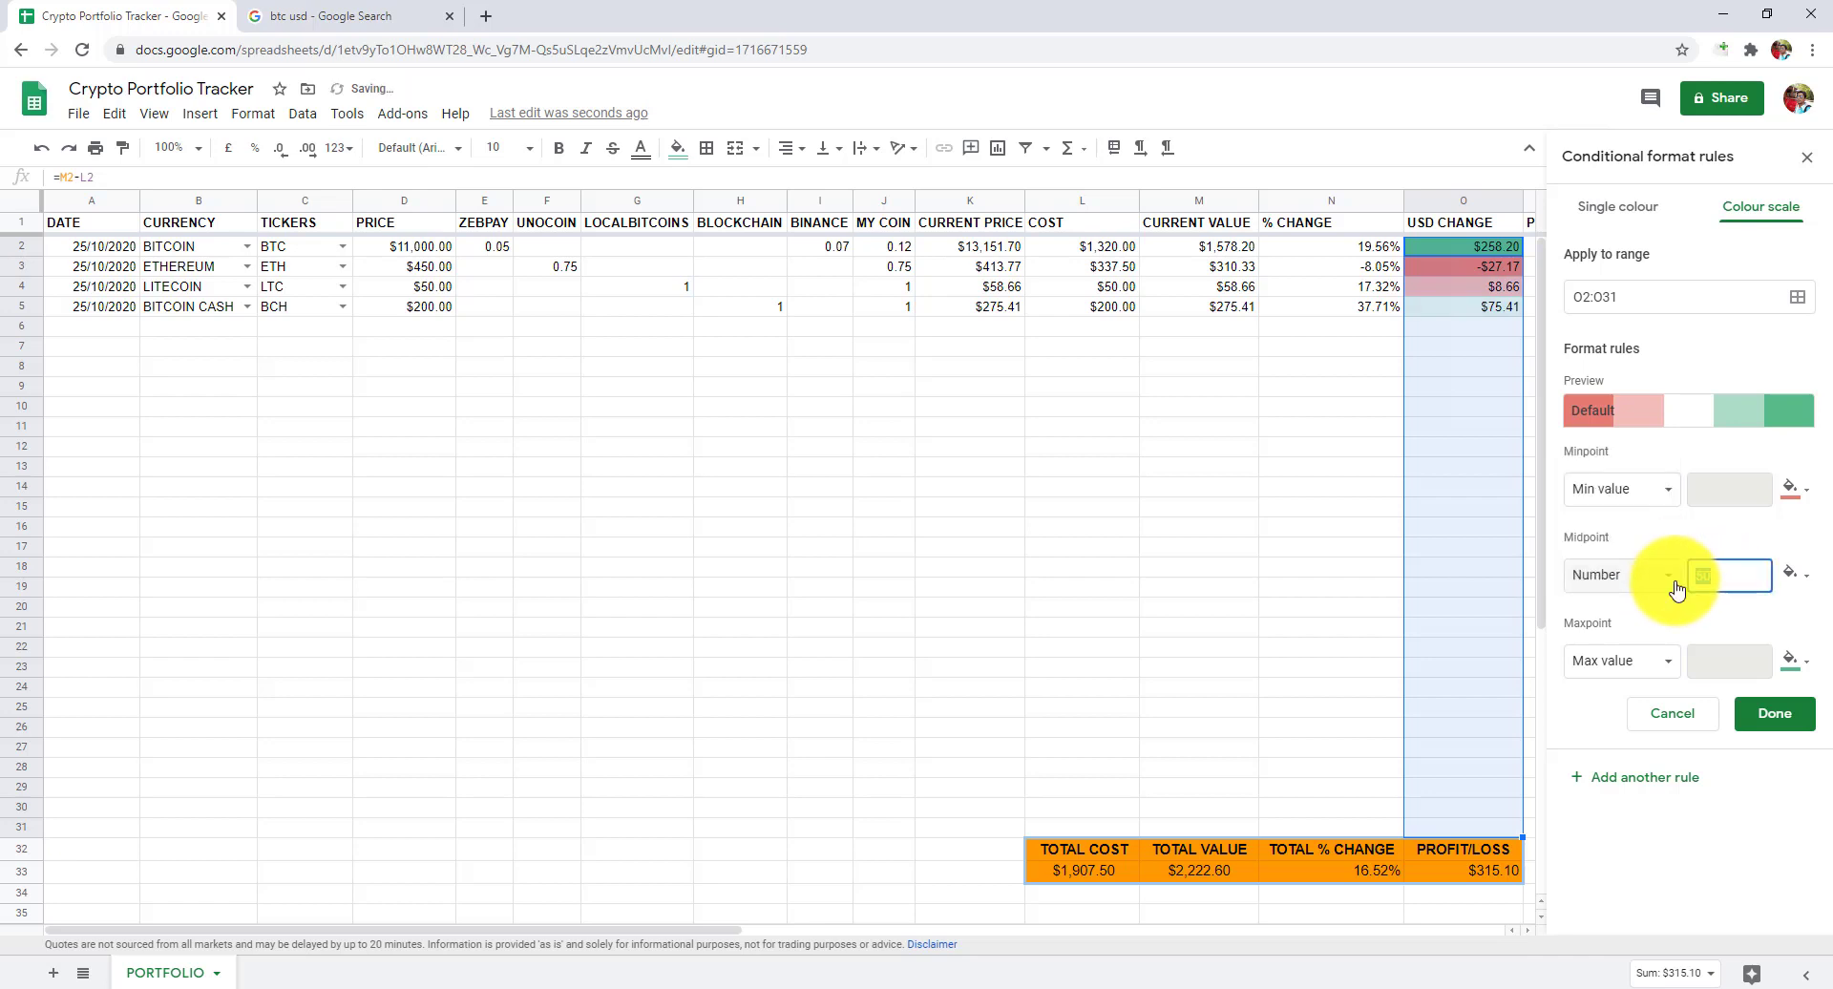
pyautogui.write('0')
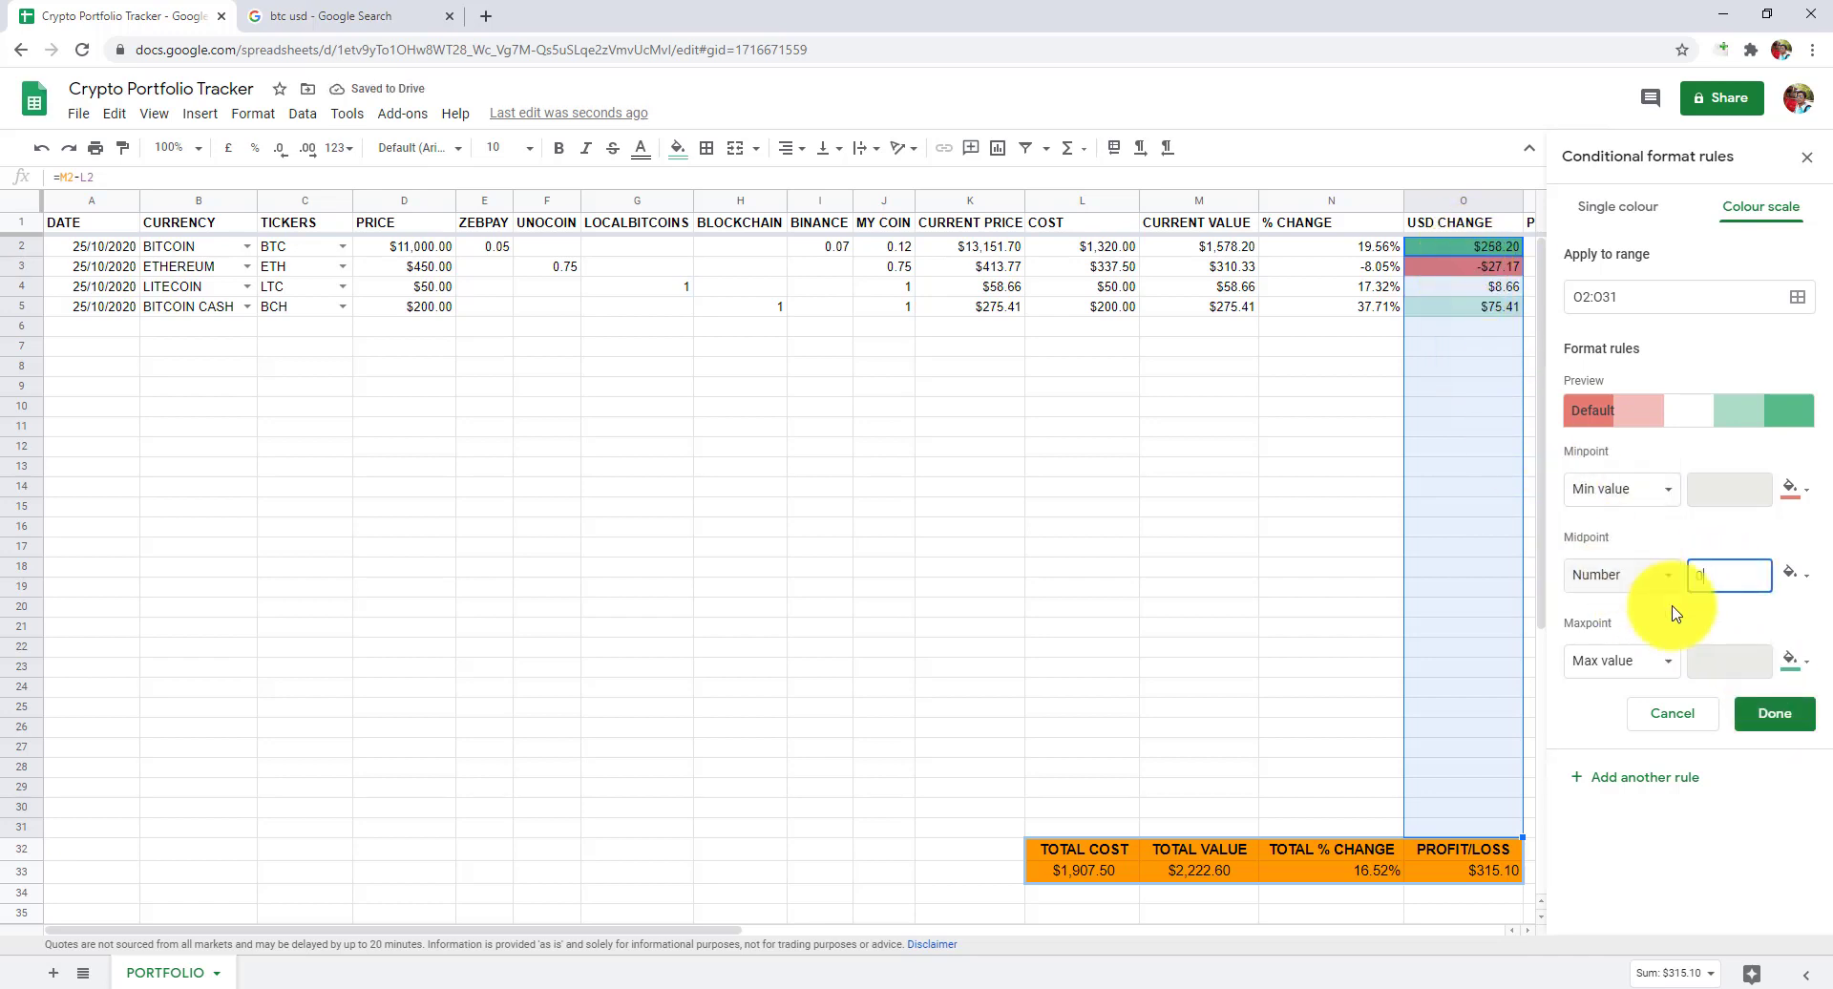
pyautogui.click(1791, 727)
pyautogui.click(1513, 486)
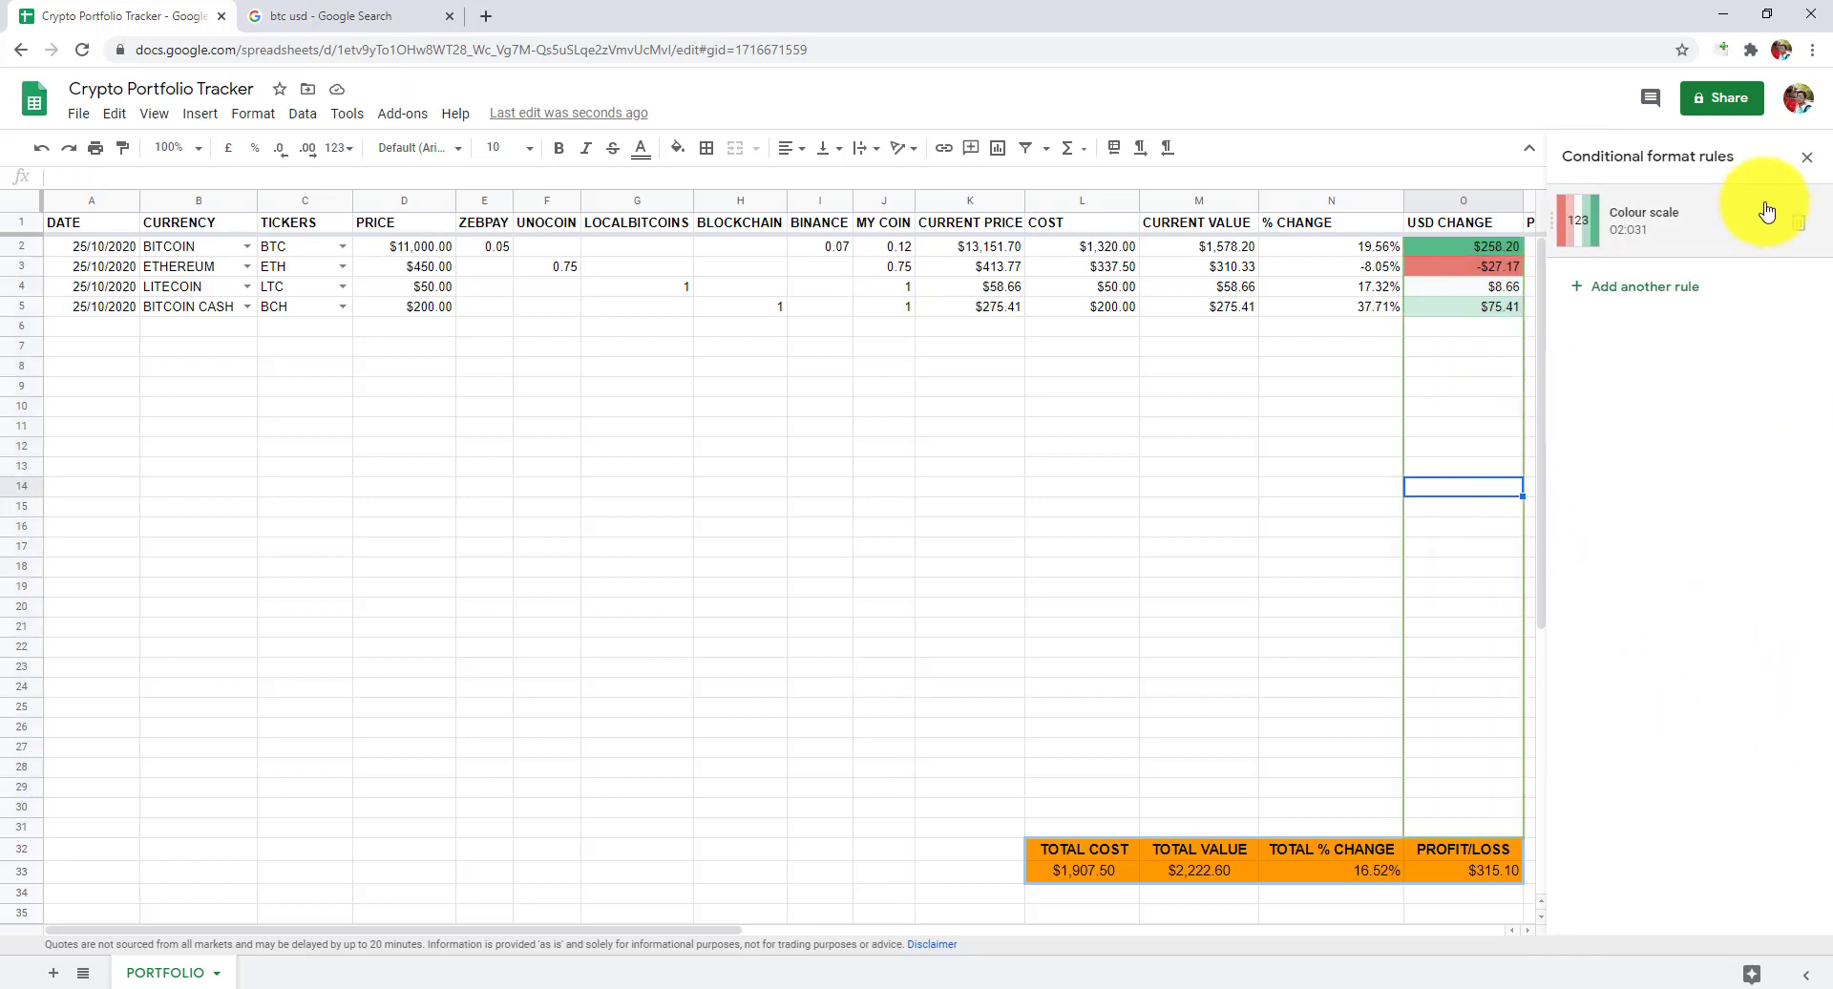
# Add red-green colour scales to the % CHANGE (N2:N31) and PERCENT (P2:P31) columns.
pyautogui.click(1805, 166)
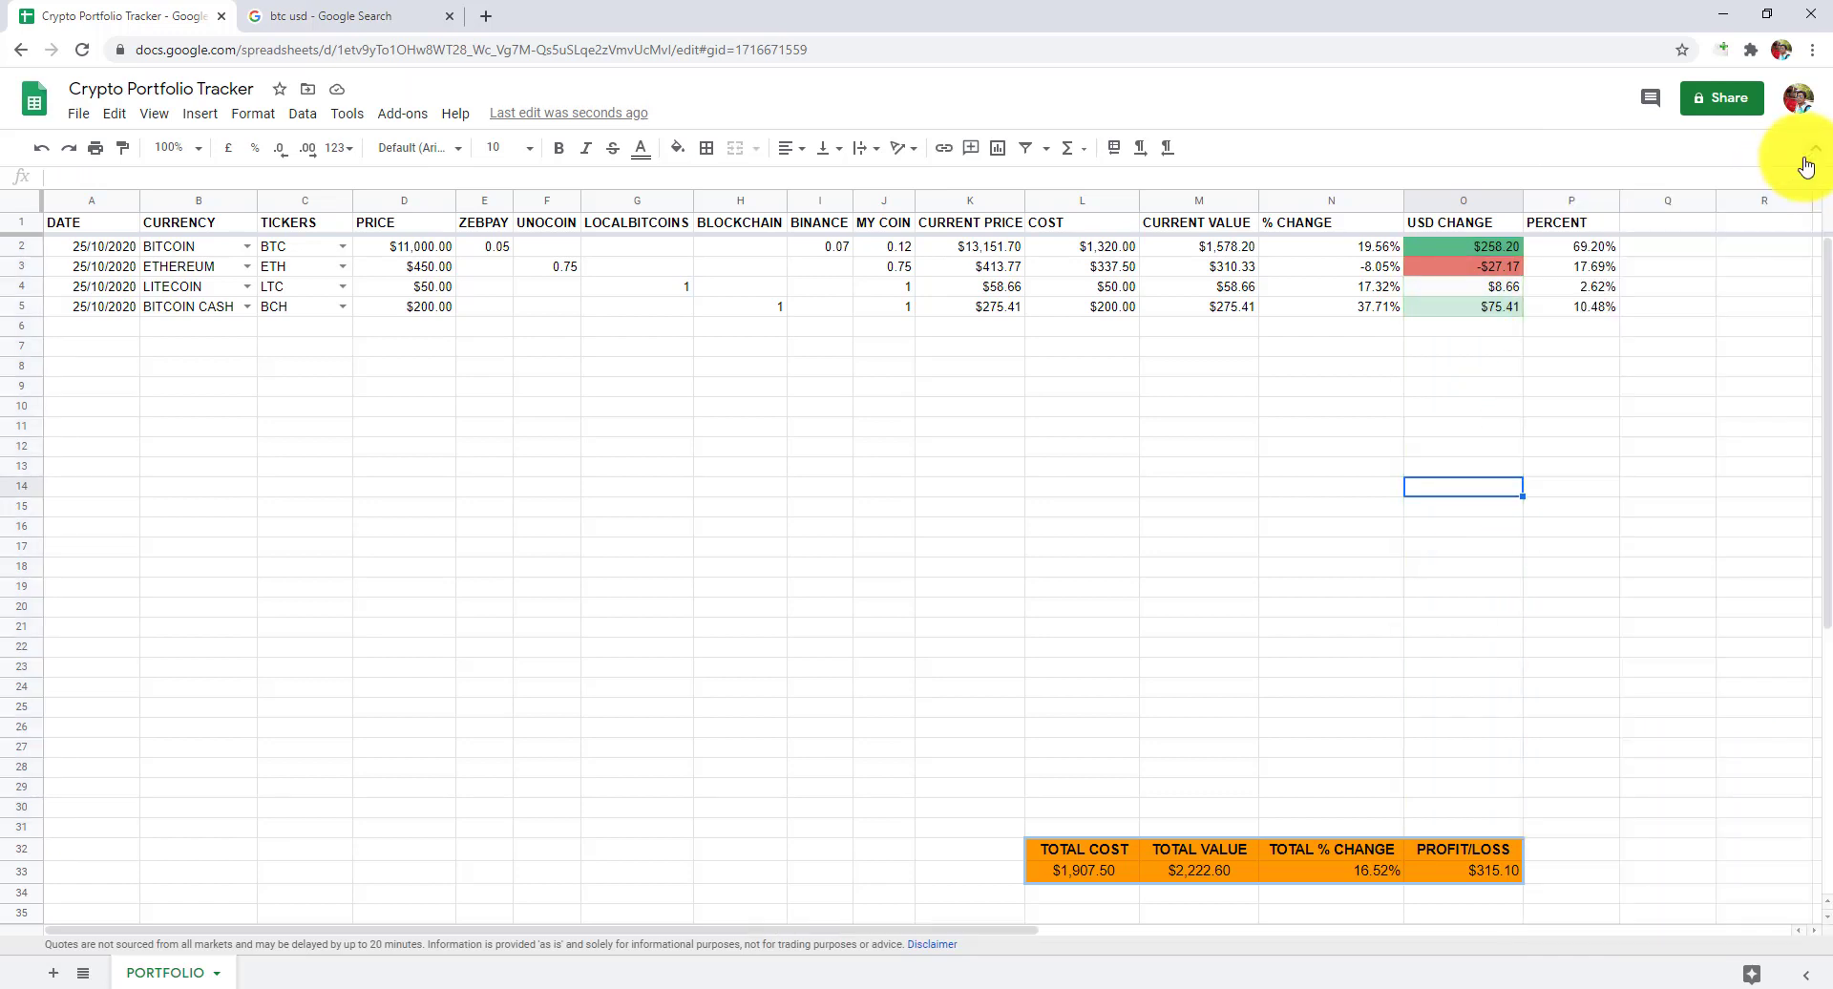
pyautogui.click(1341, 250)
pyautogui.moveTo(1460, 250); pyautogui.dragTo(1499, 508)
pyautogui.moveTo(1337, 247); pyautogui.dragTo(1383, 836)
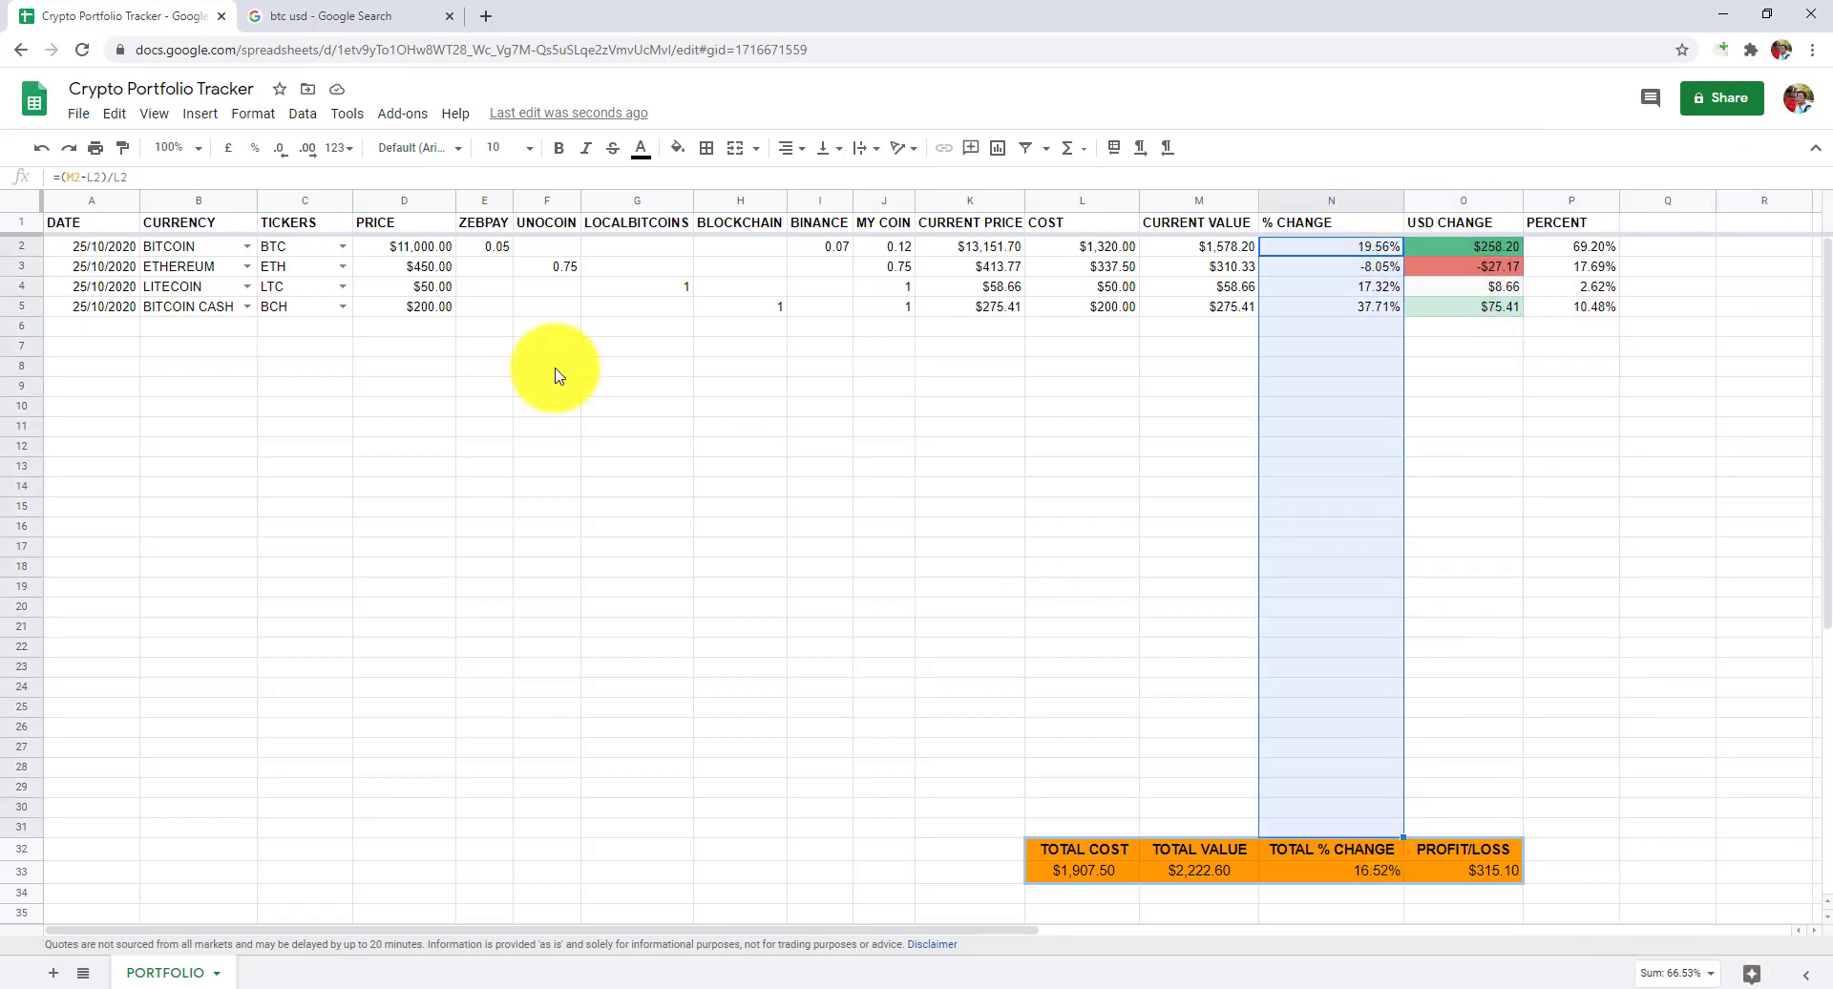
pyautogui.click(268, 119)
pyautogui.click(307, 592)
pyautogui.click(1678, 430)
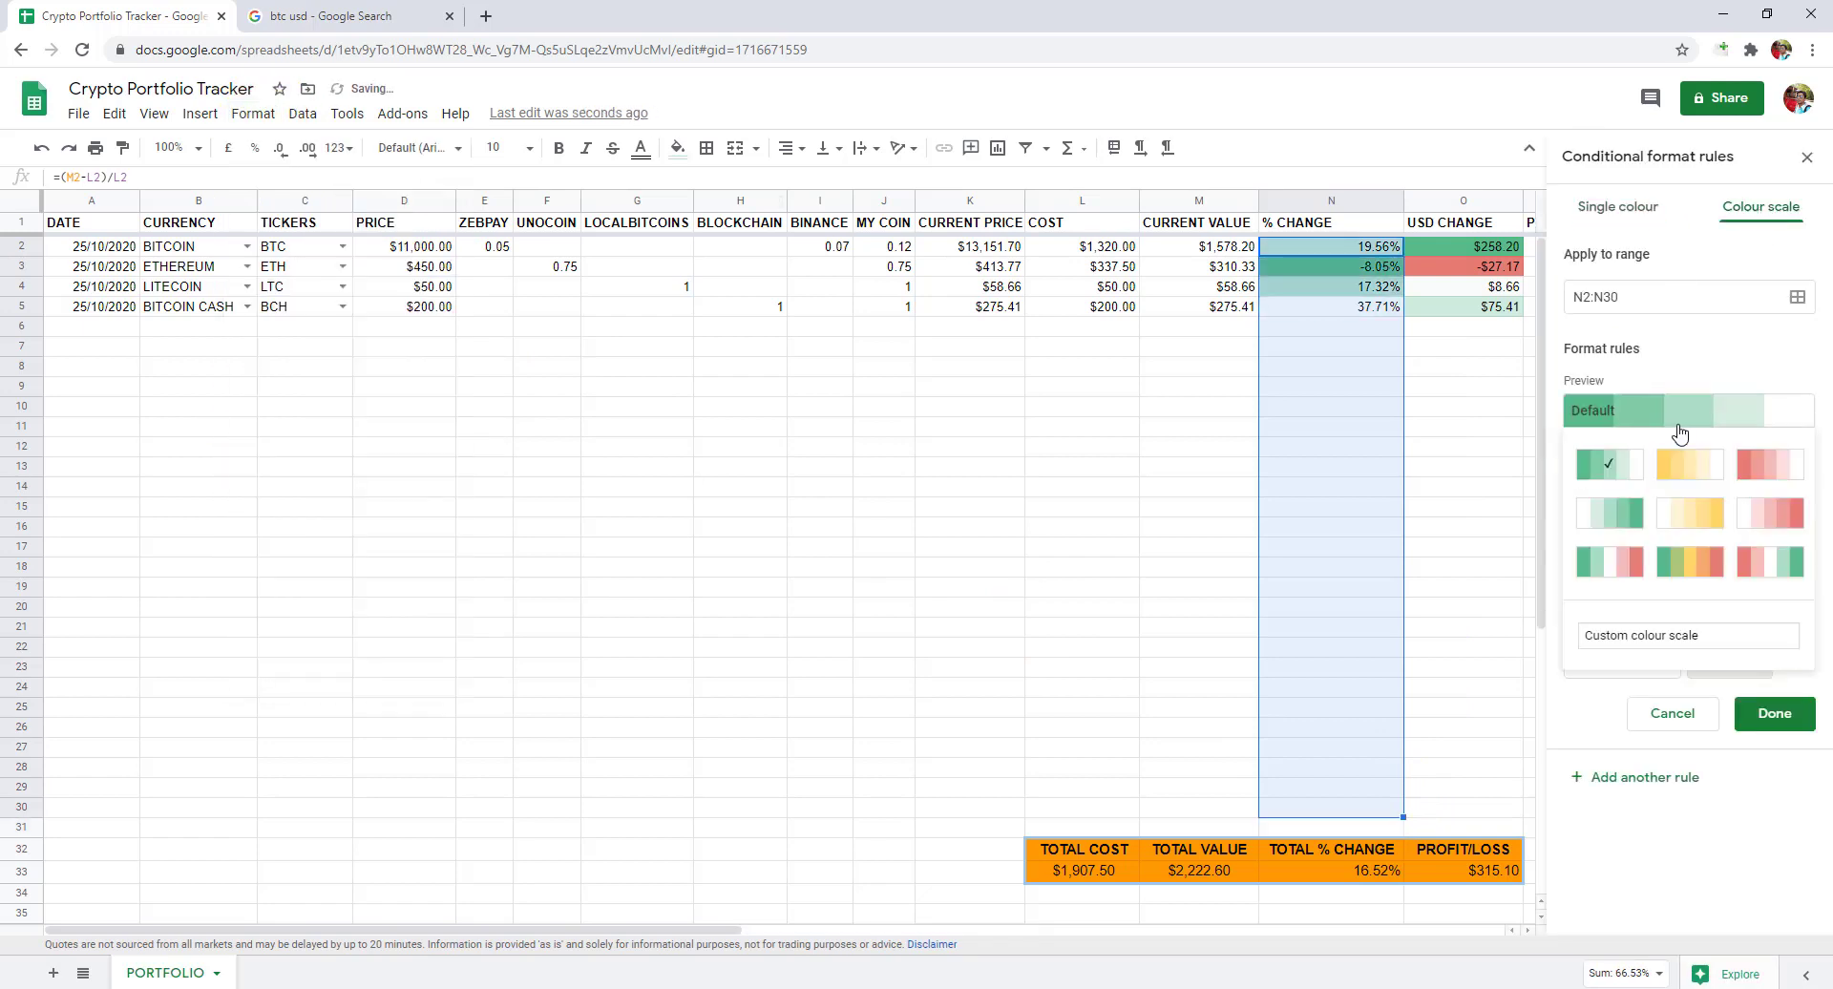
pyautogui.click(1775, 713)
pyautogui.moveTo(1571, 247); pyautogui.dragTo(1571, 816)
pyautogui.click(253, 114)
pyautogui.click(307, 593)
pyautogui.click(1775, 713)
# Give CURRENT VALUE (M2:M31) a colour scale with its minimum at the lowest value.
pyautogui.moveTo(1198, 247); pyautogui.dragTo(1198, 827)
pyautogui.click(268, 114)
pyautogui.click(308, 593)
pyautogui.click(1775, 713)
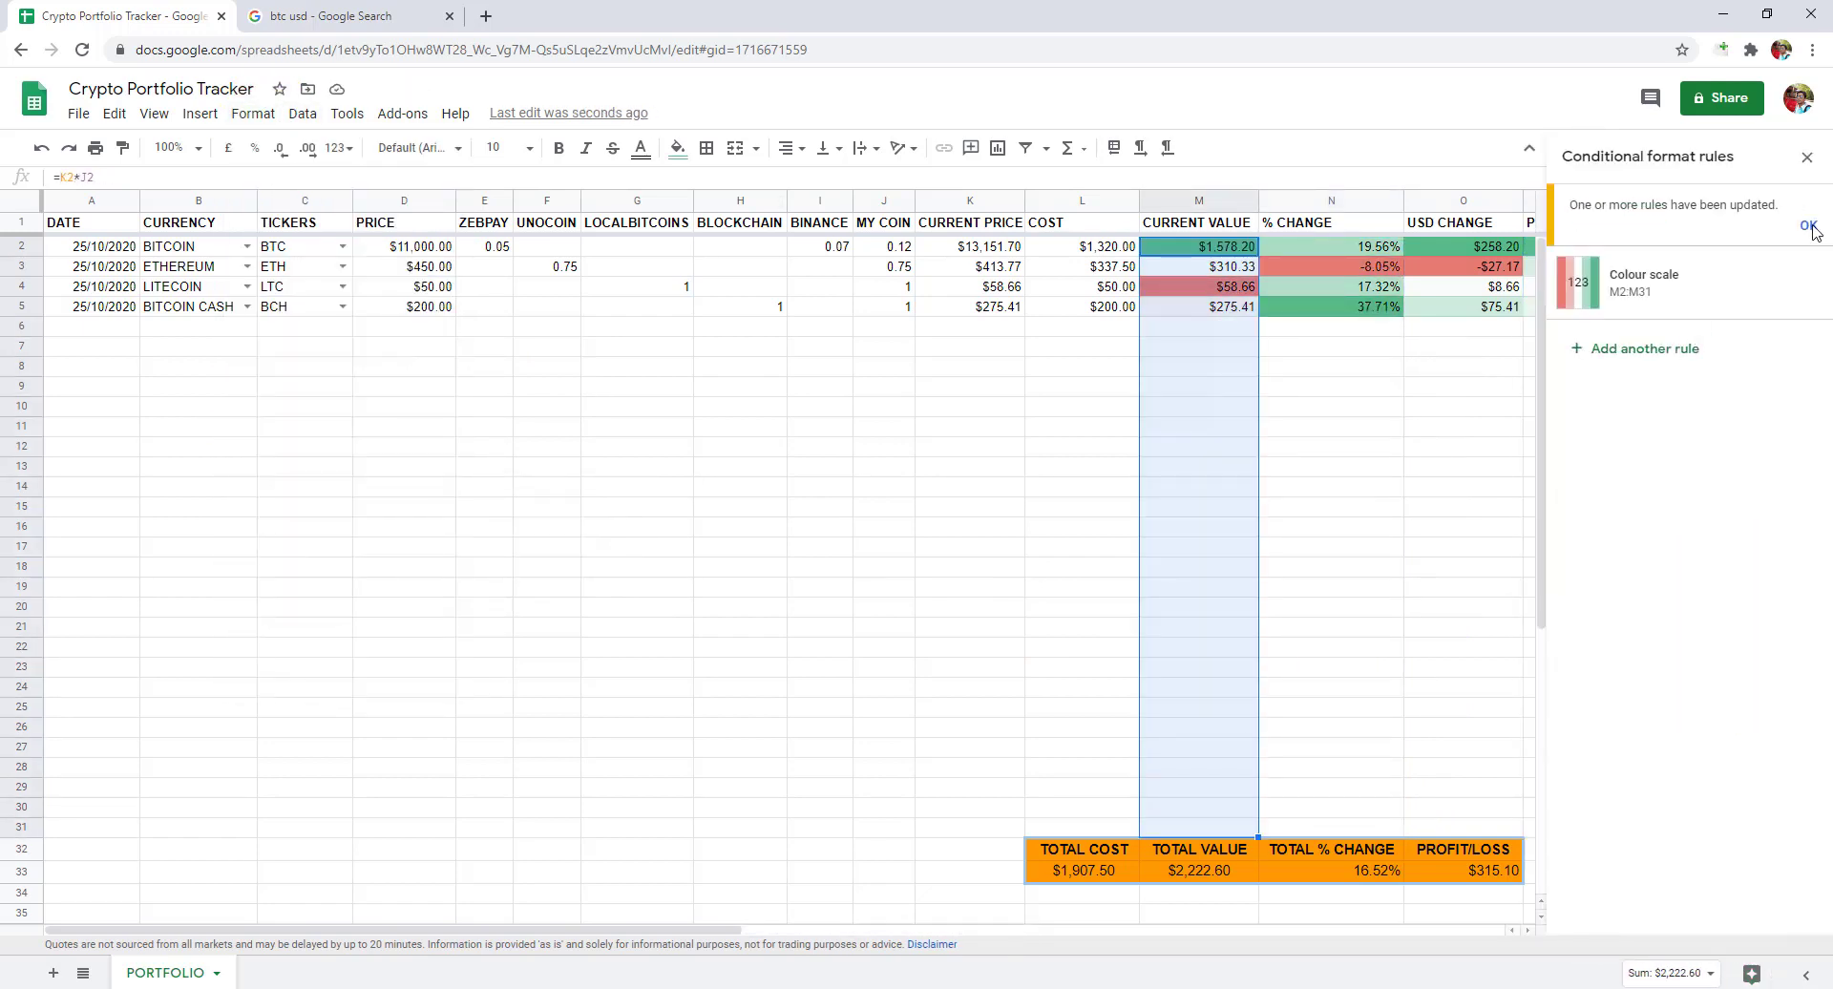
pyautogui.click(1691, 341)
pyautogui.click(1623, 488)
pyautogui.click(1631, 488)
pyautogui.click(1775, 713)
pyautogui.click(1365, 435)
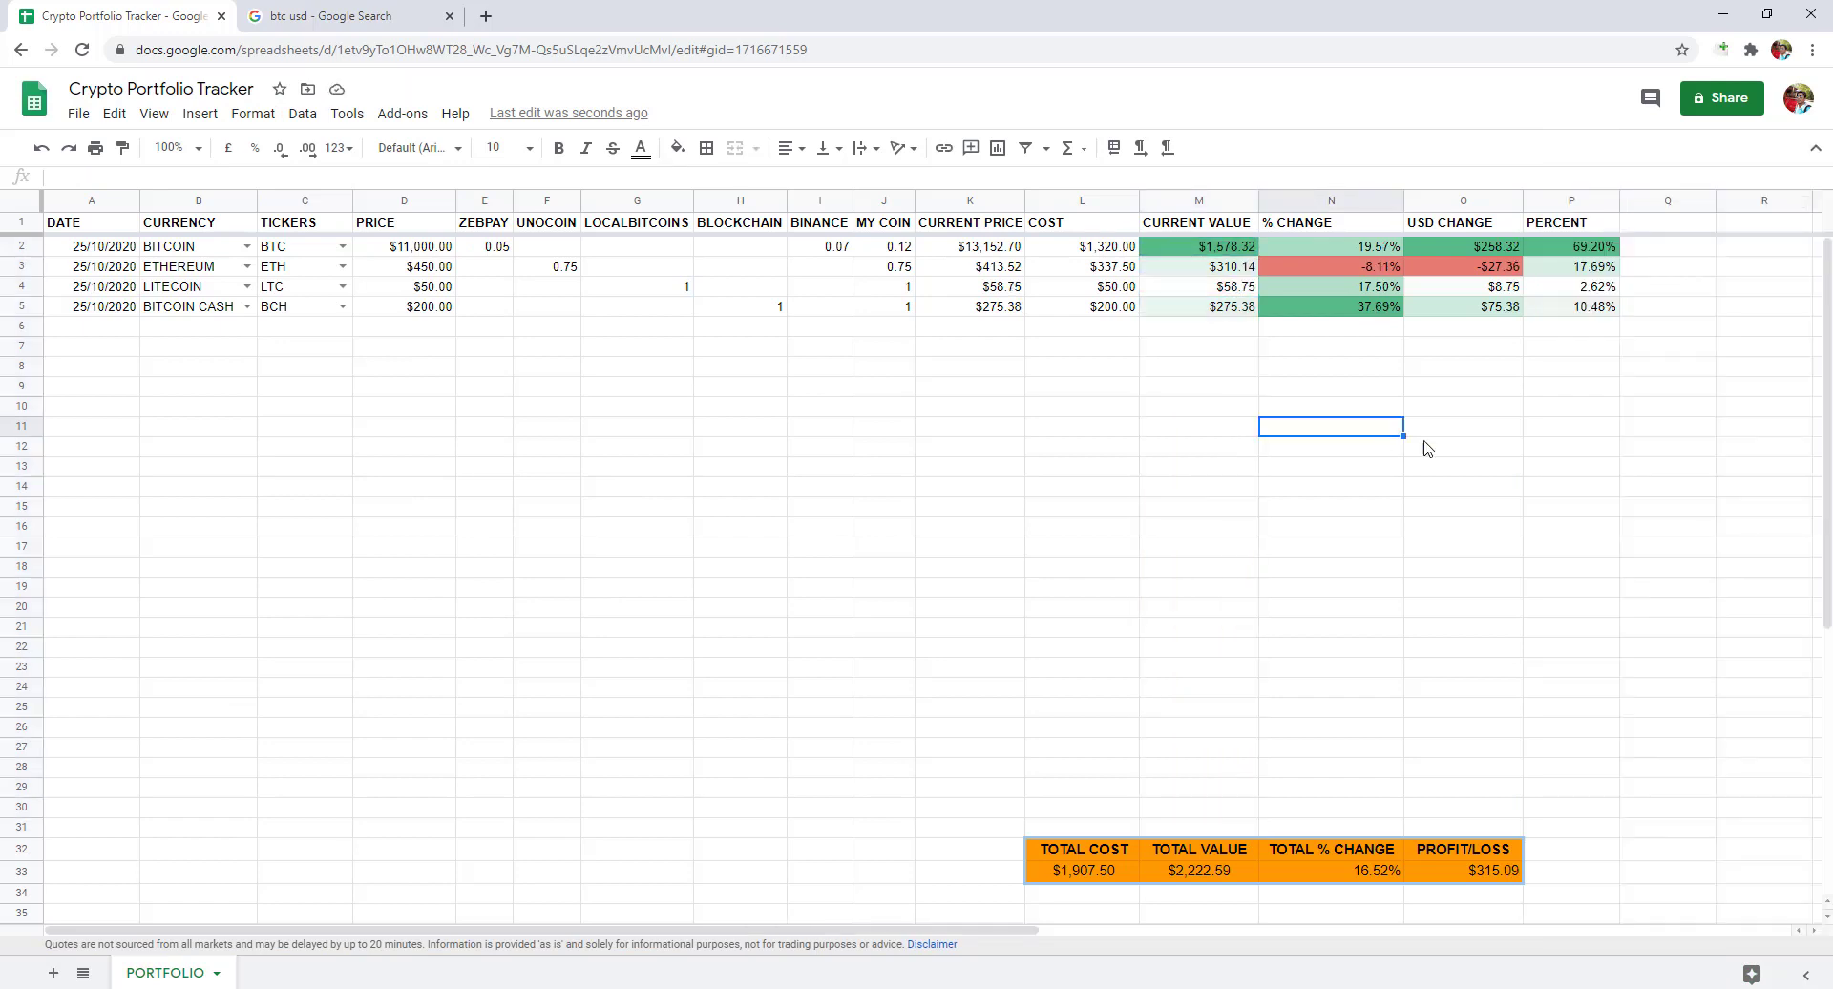
pyautogui.click(1458, 474)
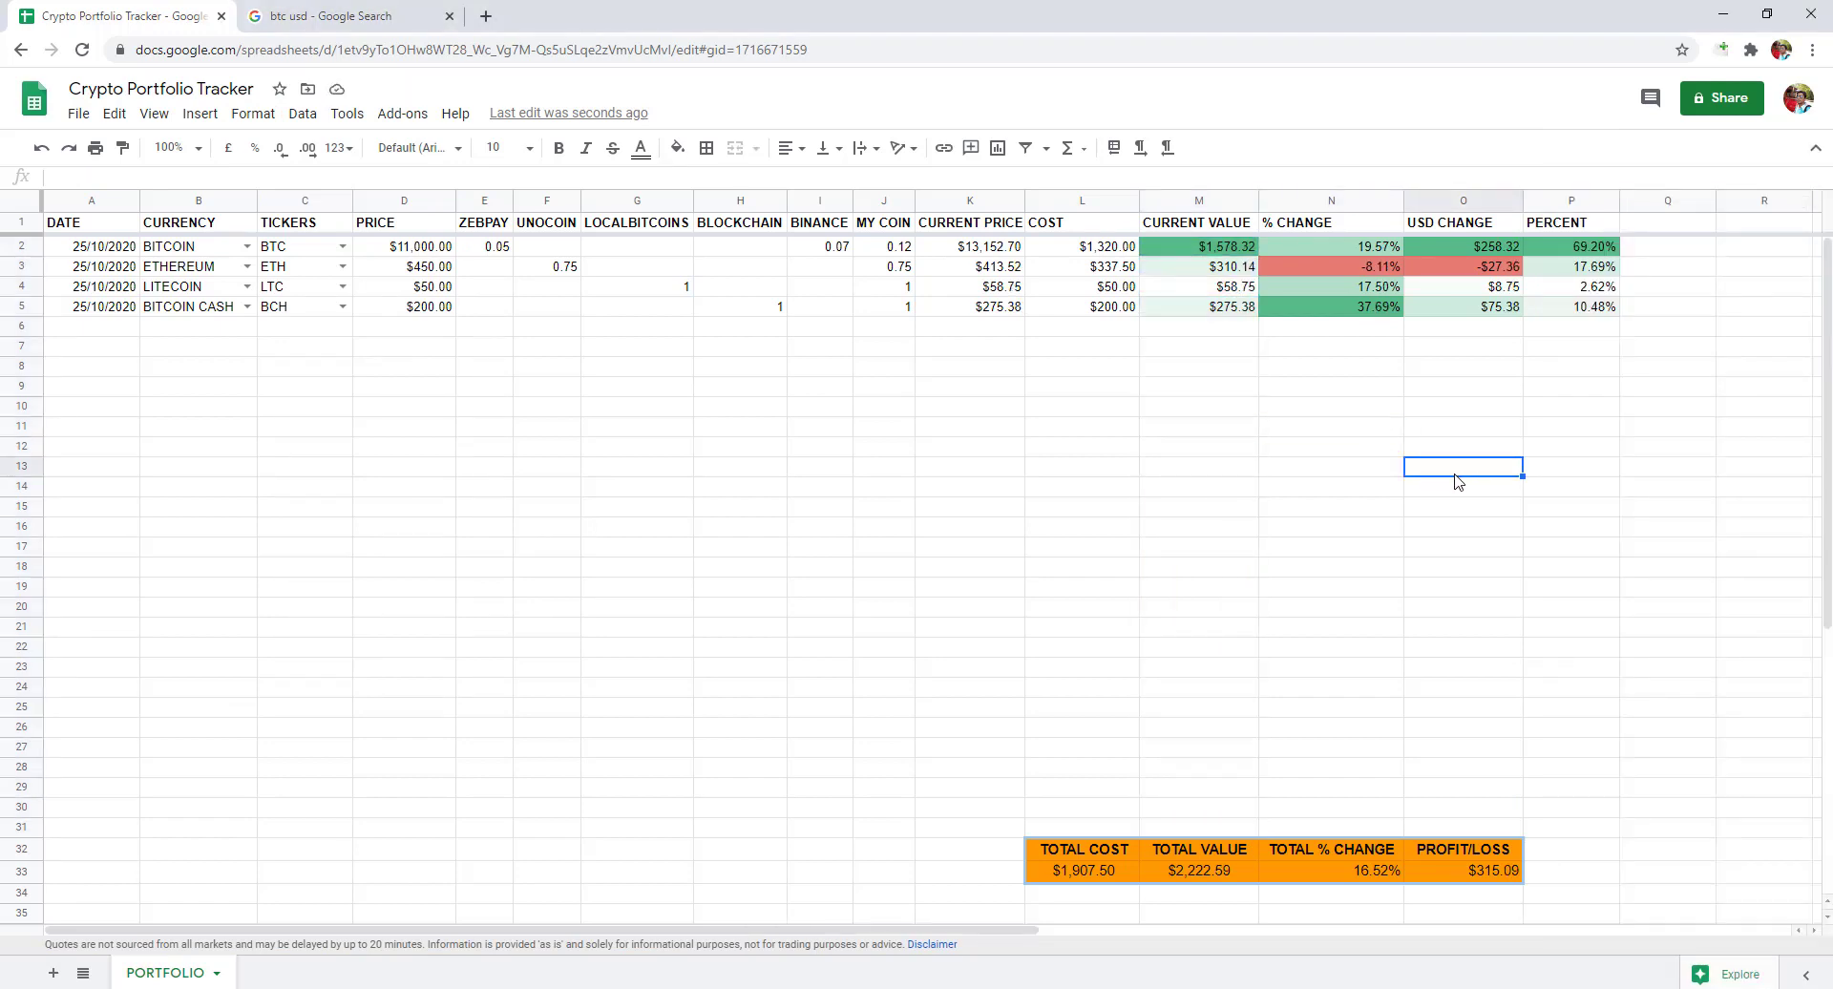
pyautogui.click(1237, 489)
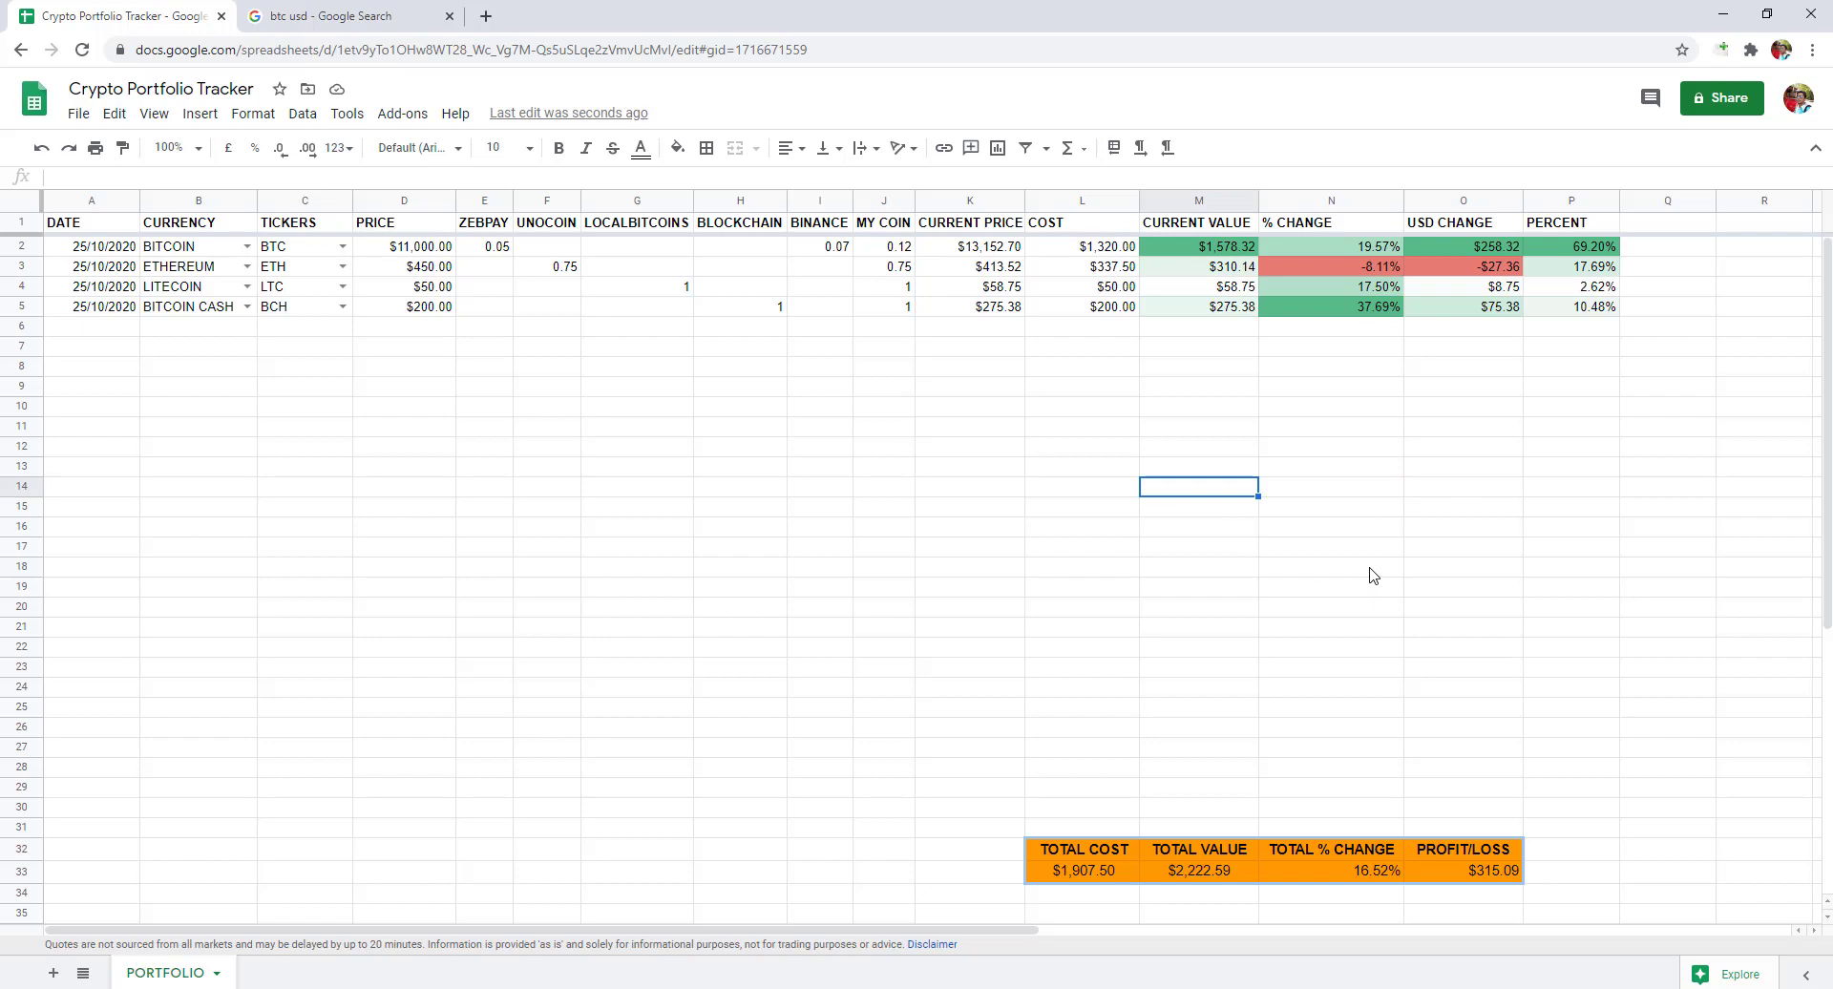
# Insert a pie chart of the CURRENCY and PERCENT columns.
pyautogui.scroll(-1, 1372, 583)
pyautogui.scroll(1, 1373, 573)
pyautogui.click(1563, 202)
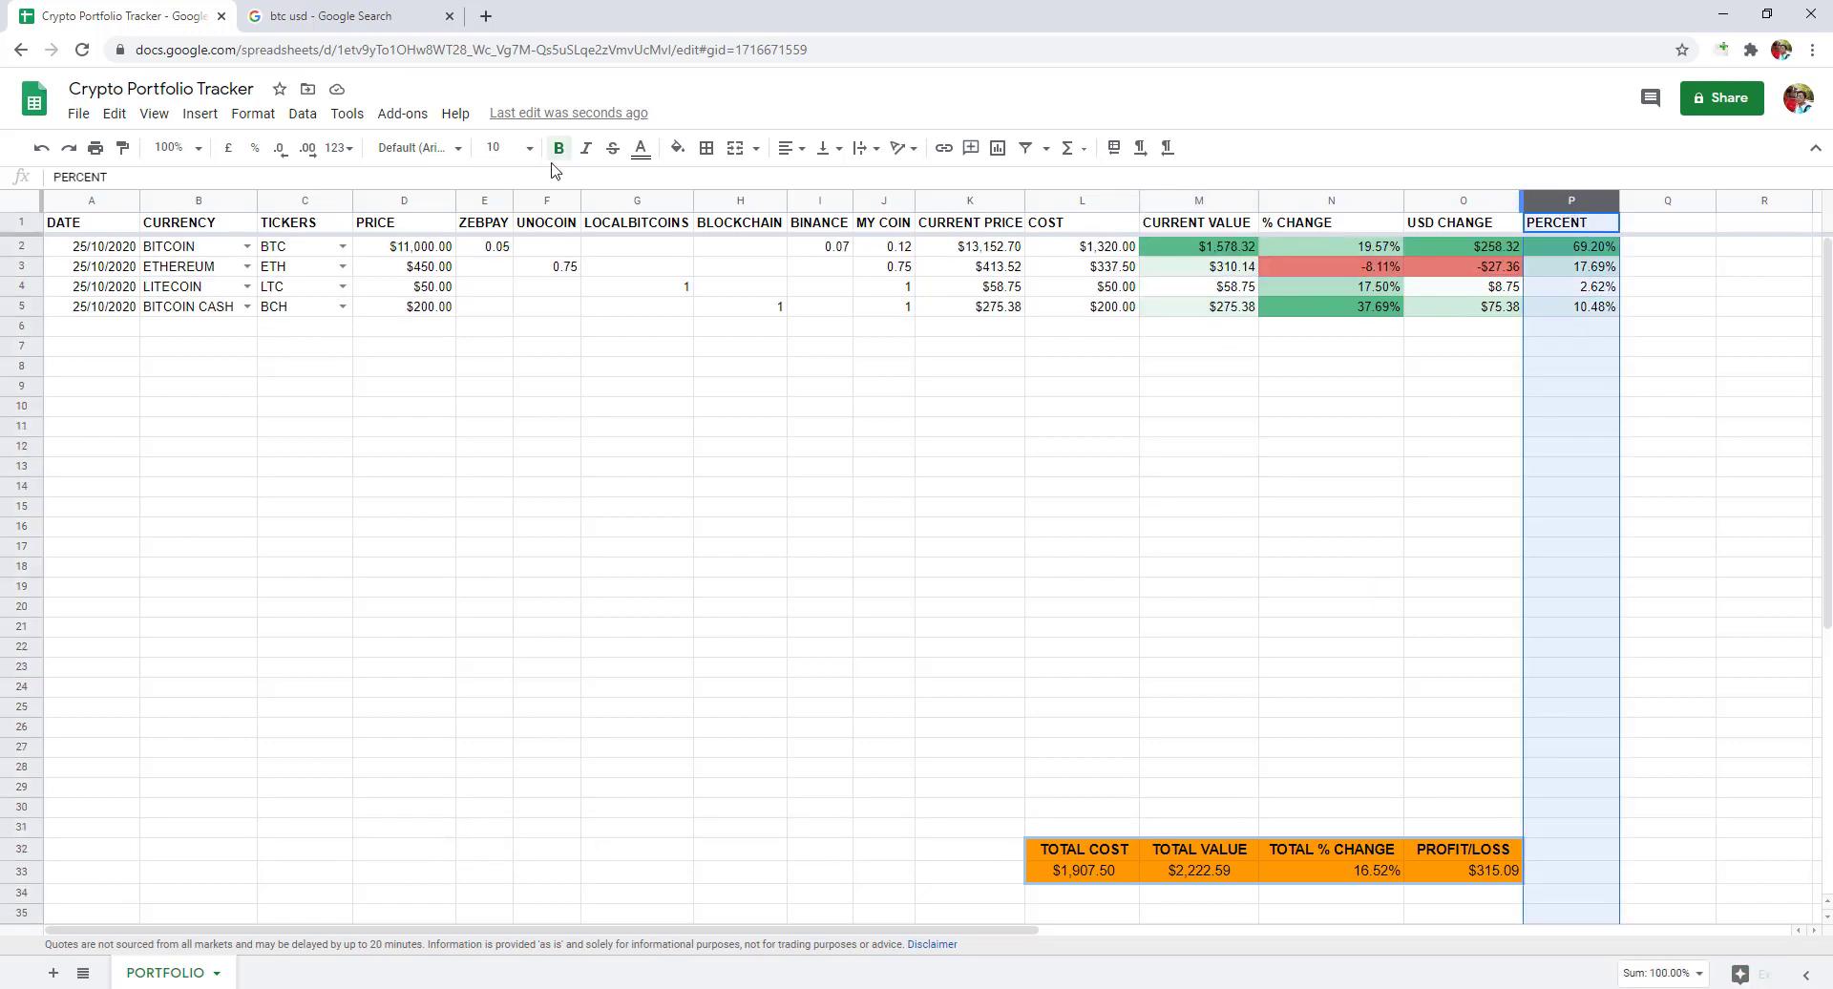
pyautogui.keyDown('ctrl'); pyautogui.click(208, 202); pyautogui.keyUp('ctrl')
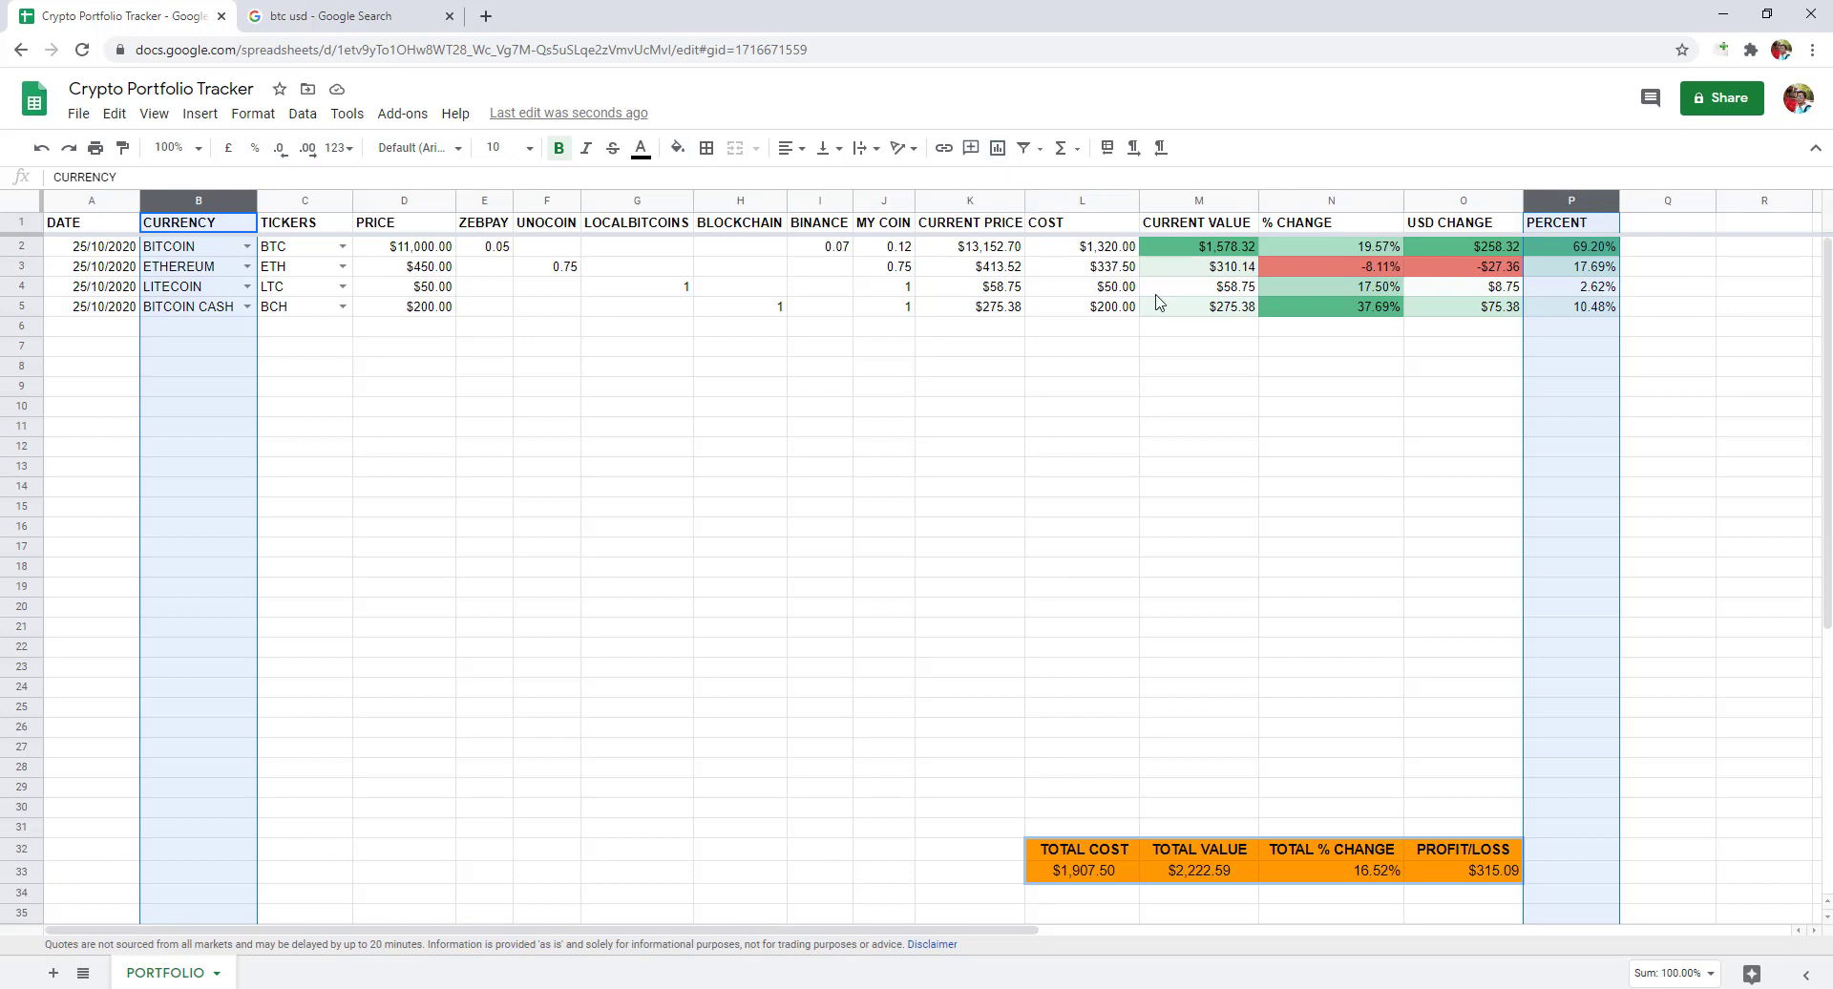
pyautogui.click(1620, 294)
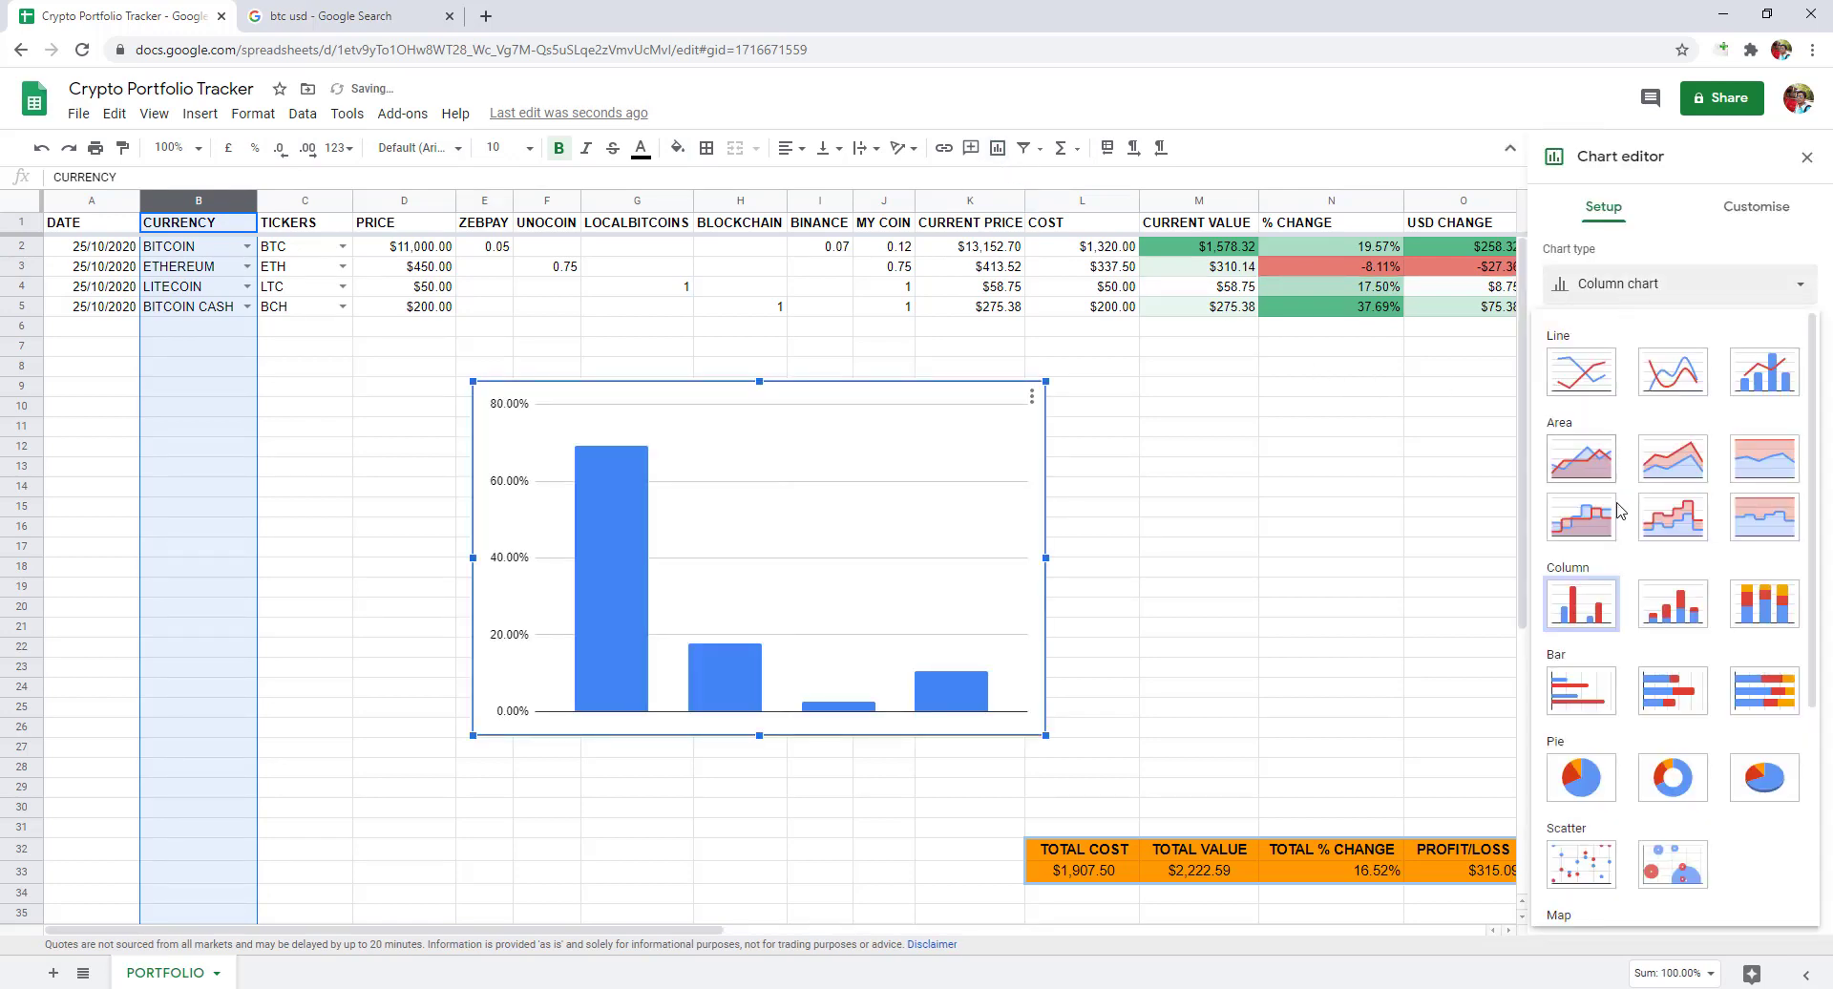
pyautogui.click(1581, 776)
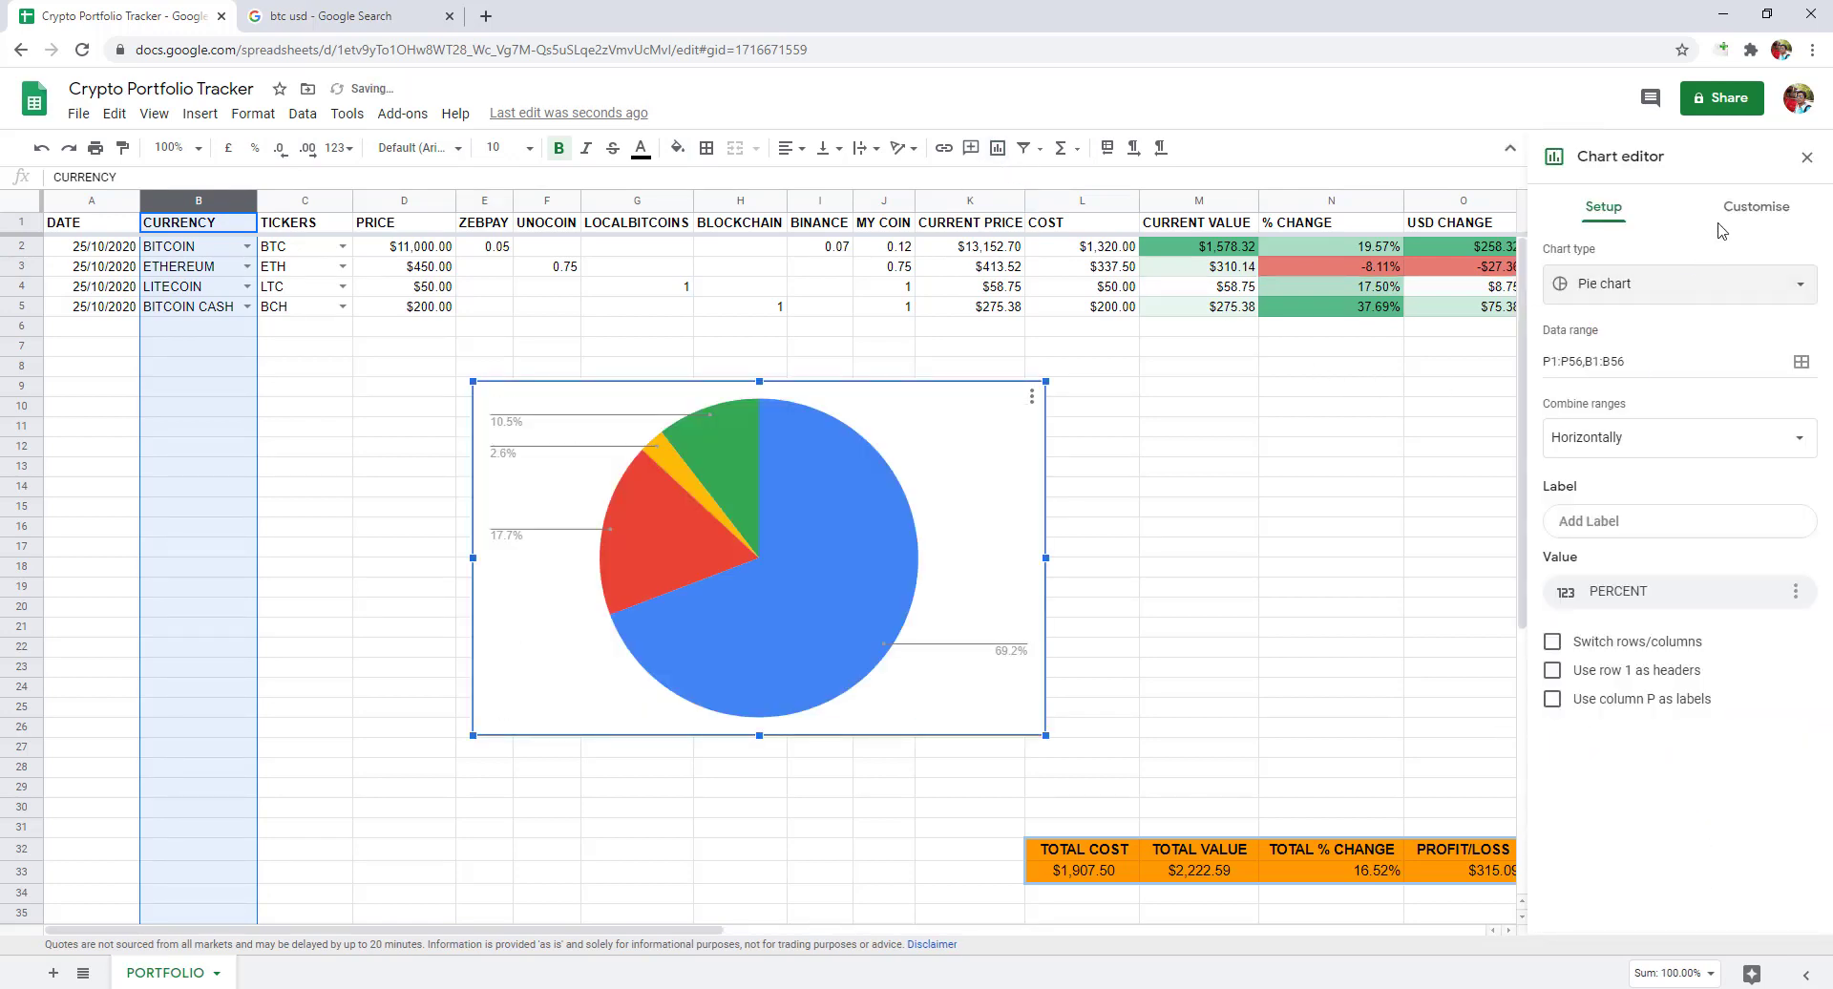
pyautogui.click(1806, 157)
pyautogui.click(1273, 506)
# Shrink the pie chart and place it just below the orange totals block.
pyautogui.scroll(-3, 1014, 417)
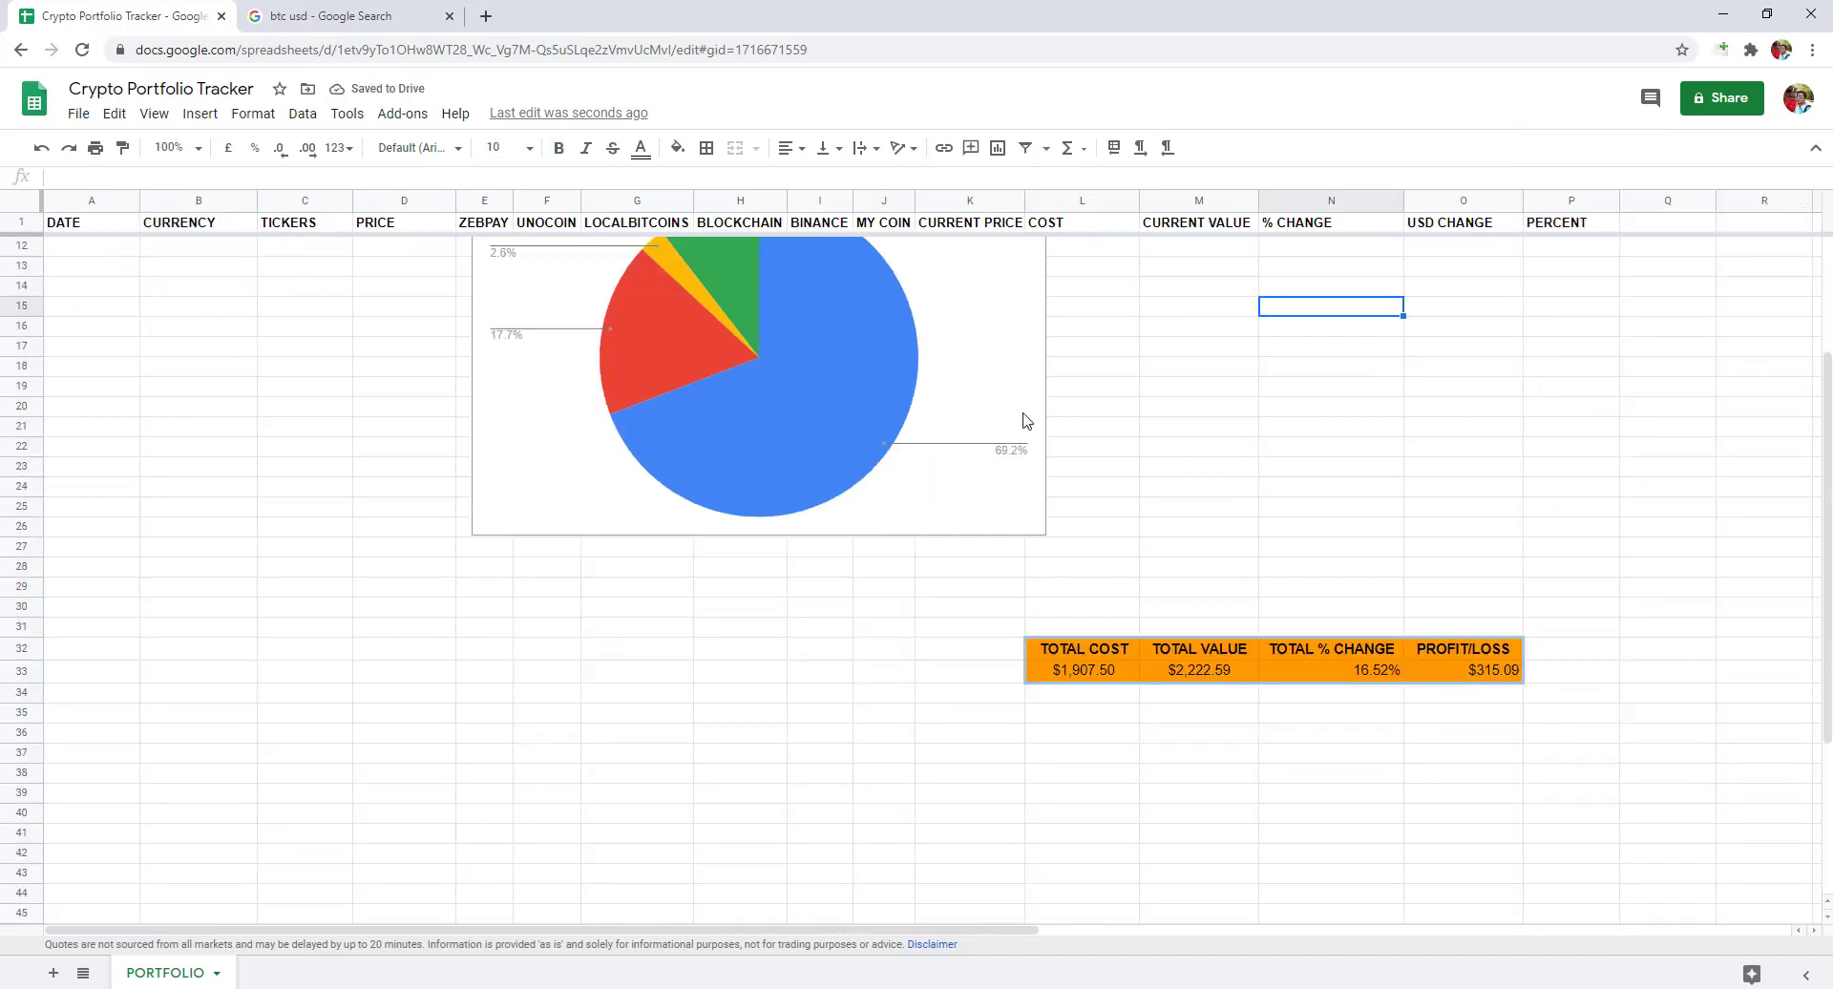
pyautogui.moveTo(941, 341); pyautogui.dragTo(1427, 903)
pyautogui.scroll(-2, 1427, 903)
pyautogui.moveTo(960, 576); pyautogui.dragTo(1210, 736)
pyautogui.moveTo(1462, 775); pyautogui.dragTo(1276, 620)
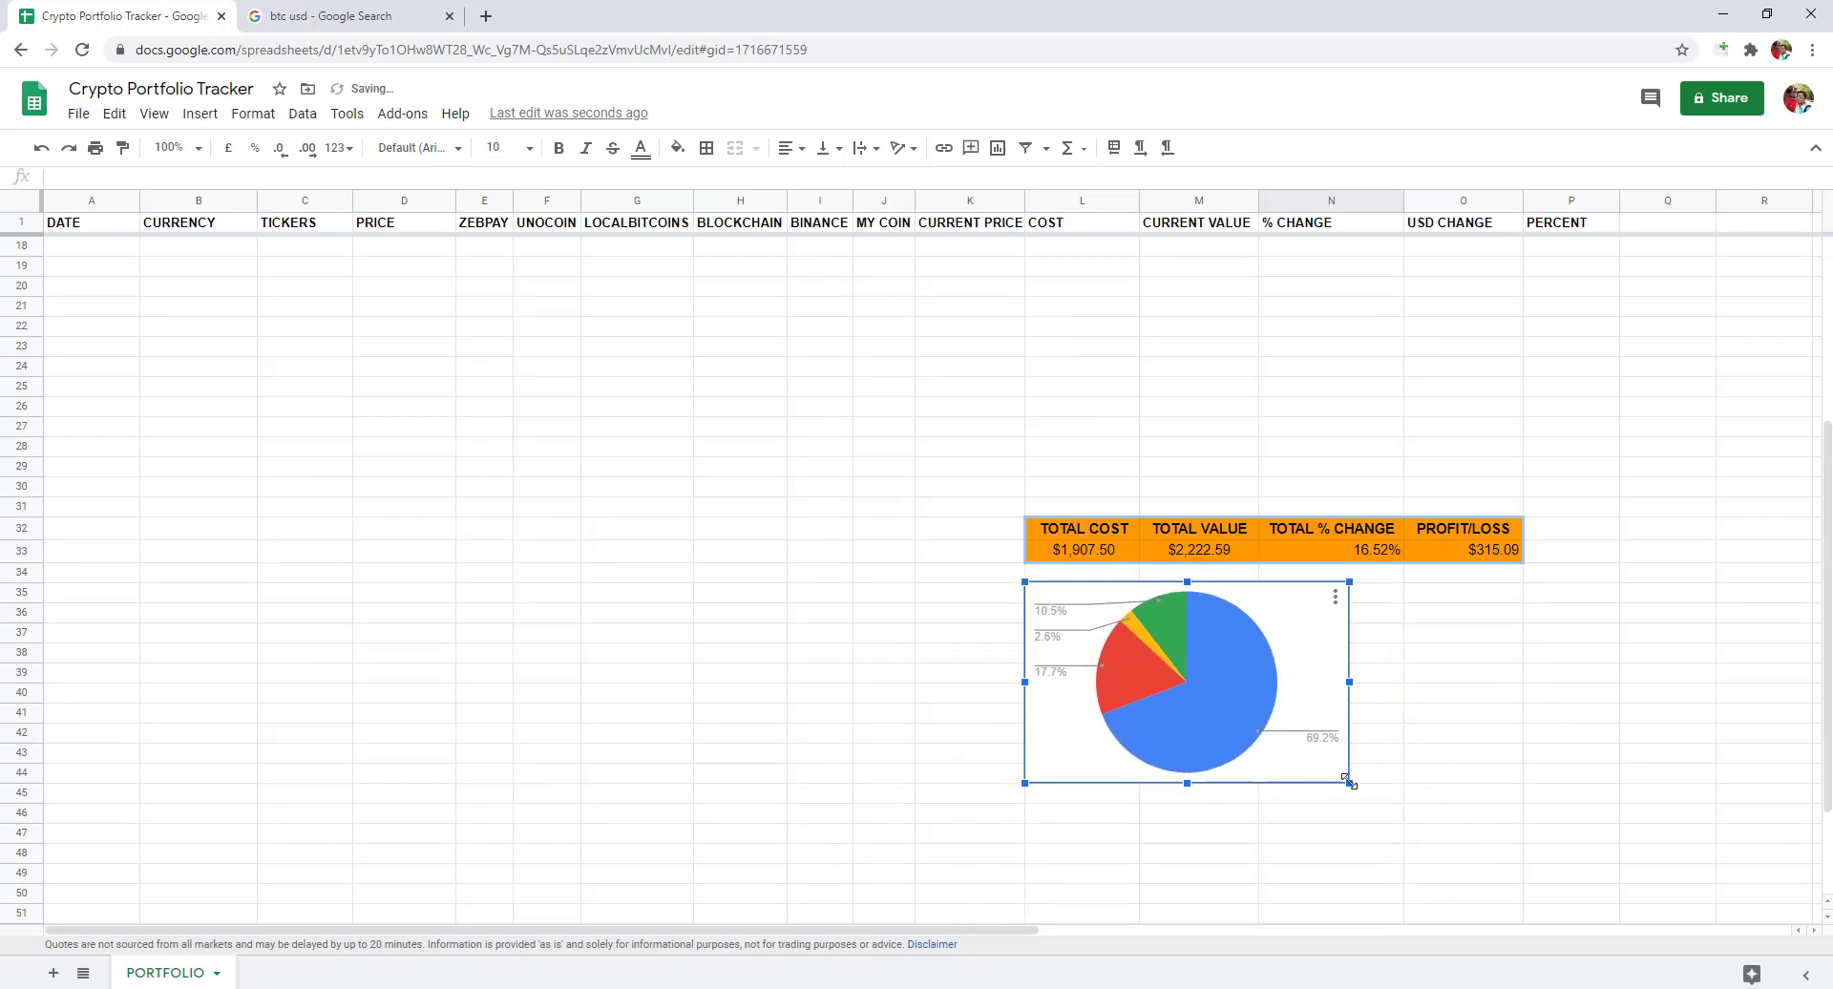
pyautogui.moveTo(1347, 780); pyautogui.dragTo(1310, 760)
pyautogui.click(1383, 716)
pyautogui.scroll(3, 1415, 666)
pyautogui.scroll(2, 1411, 659)
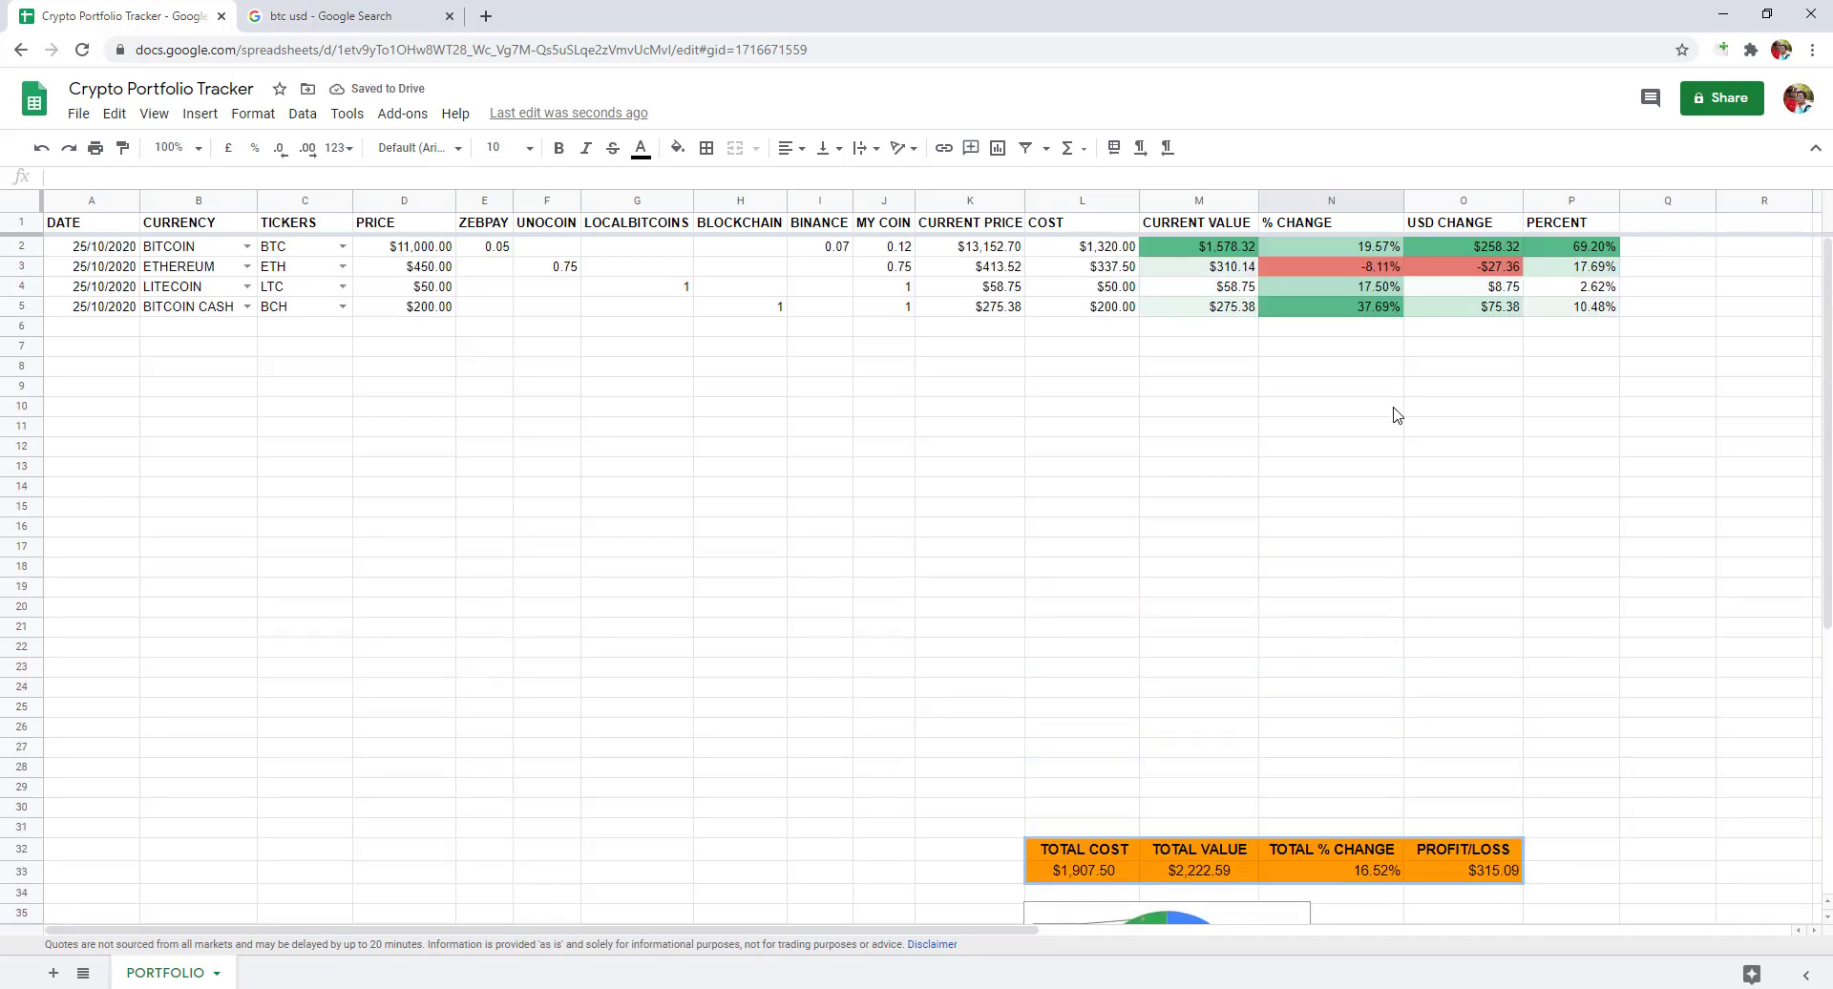
# Insert a stacked bar chart of the CURRENCY, COST and CURRENT VALUE columns.
pyautogui.click(203, 203)
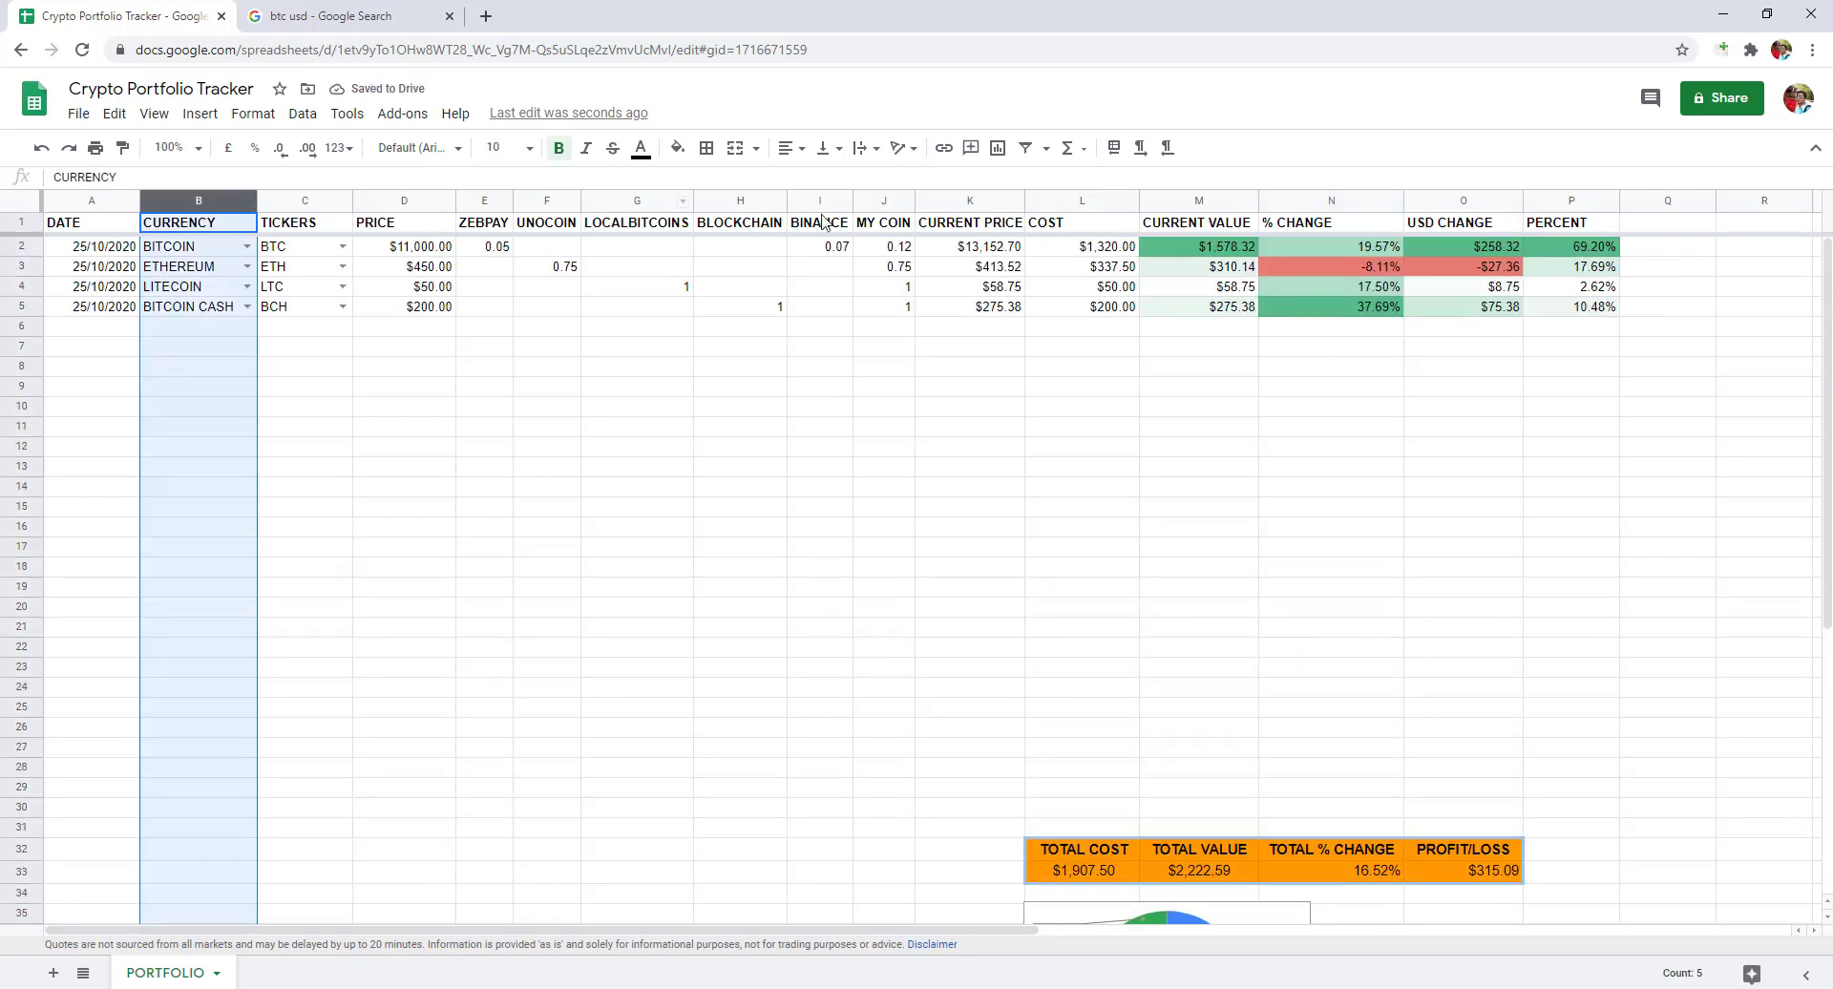
pyautogui.keyDown('ctrl'); pyautogui.click(1080, 201); pyautogui.keyUp('ctrl')
pyautogui.keyDown('ctrl'); pyautogui.click(1204, 203); pyautogui.keyUp('ctrl')
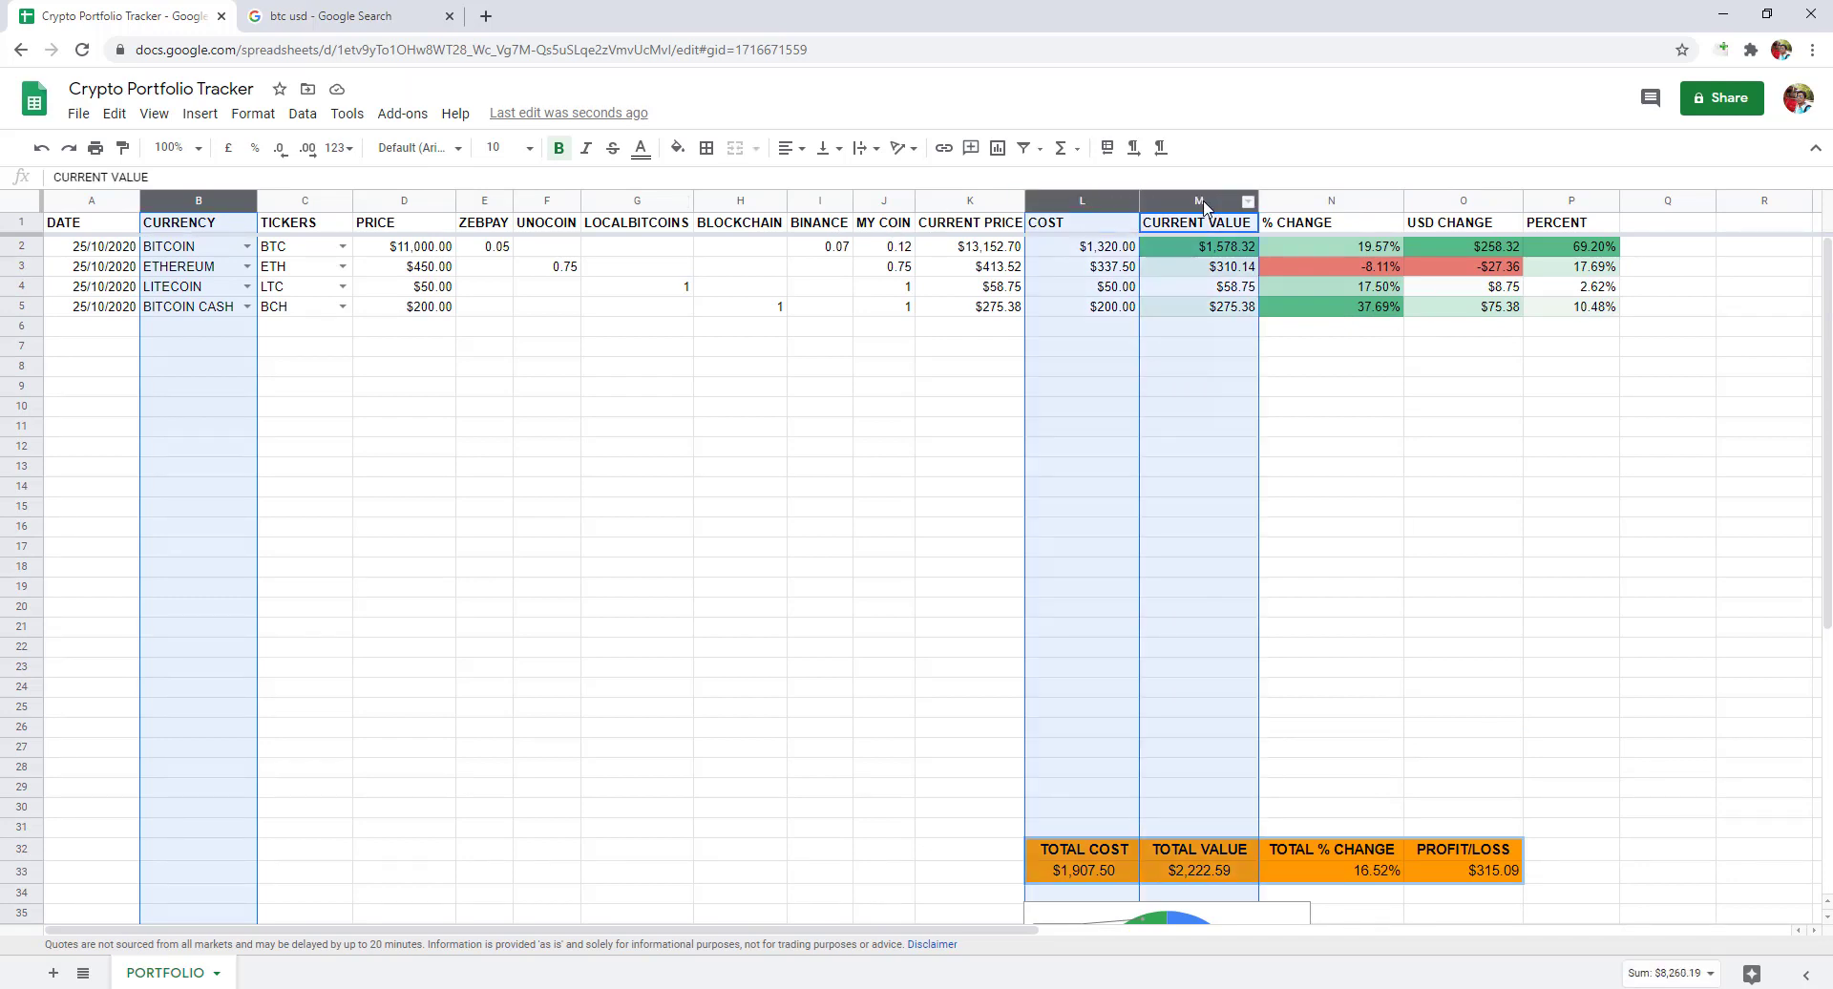
pyautogui.click(999, 150)
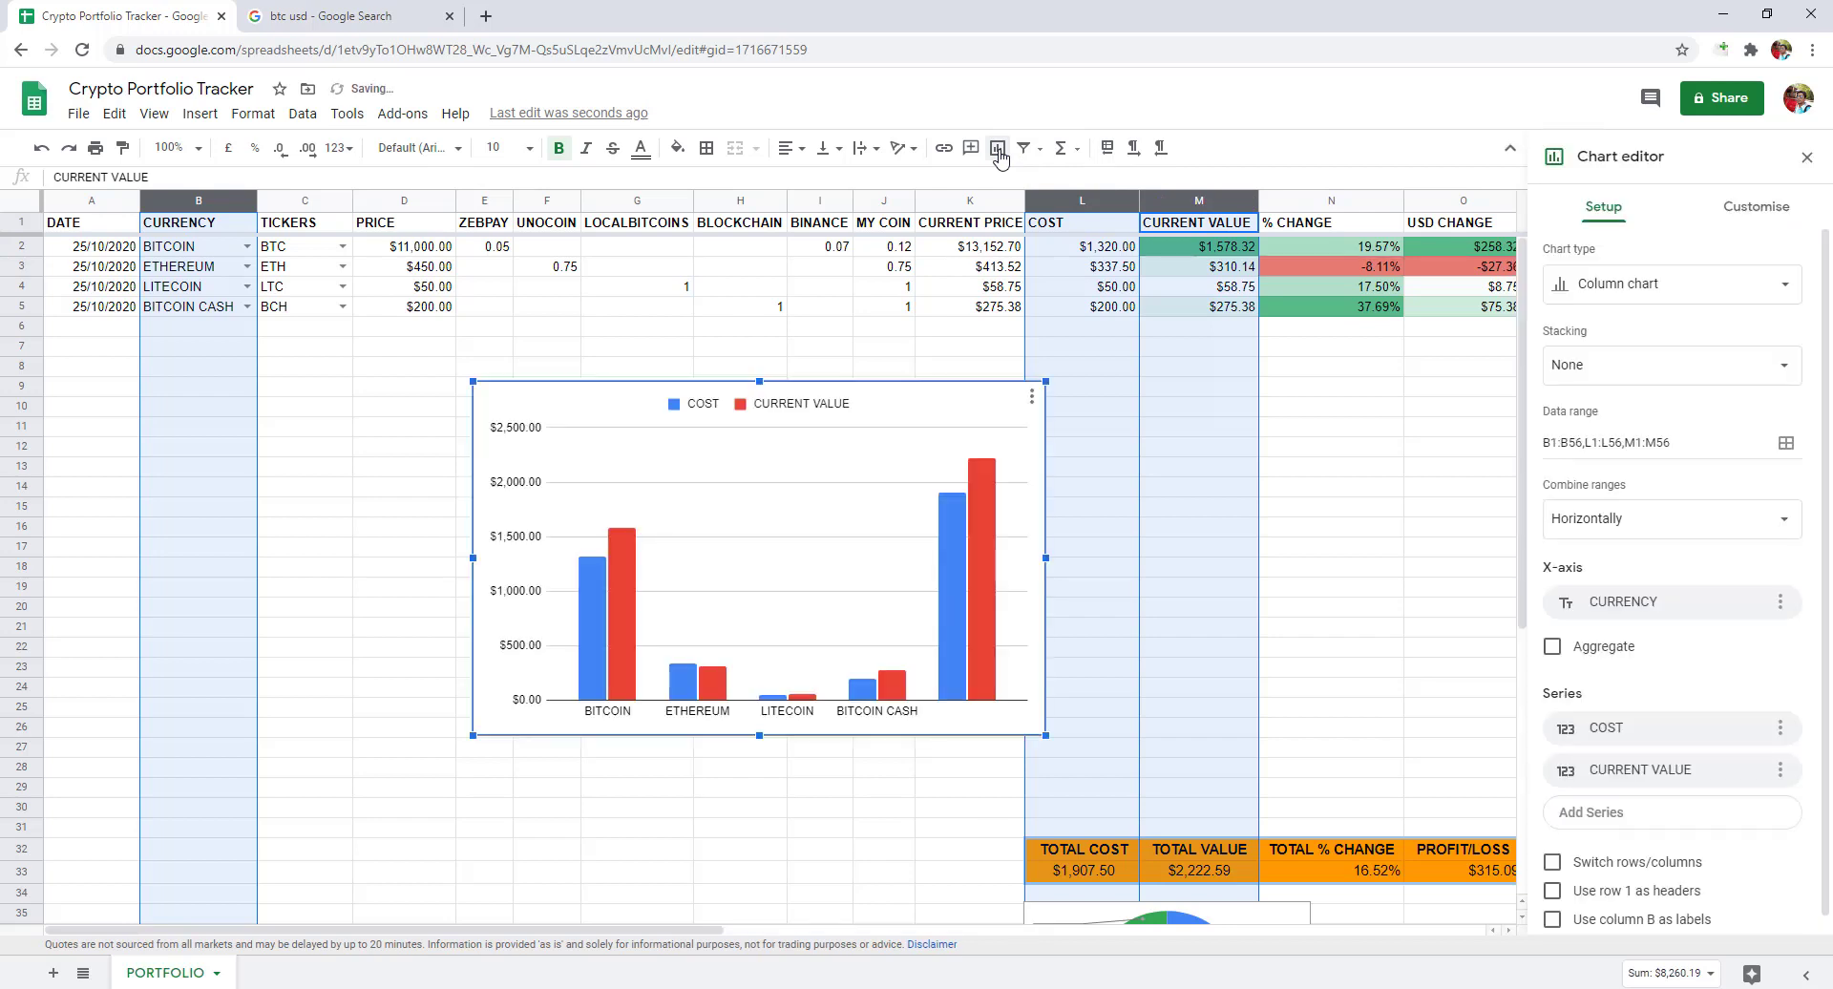
pyautogui.click(1570, 284)
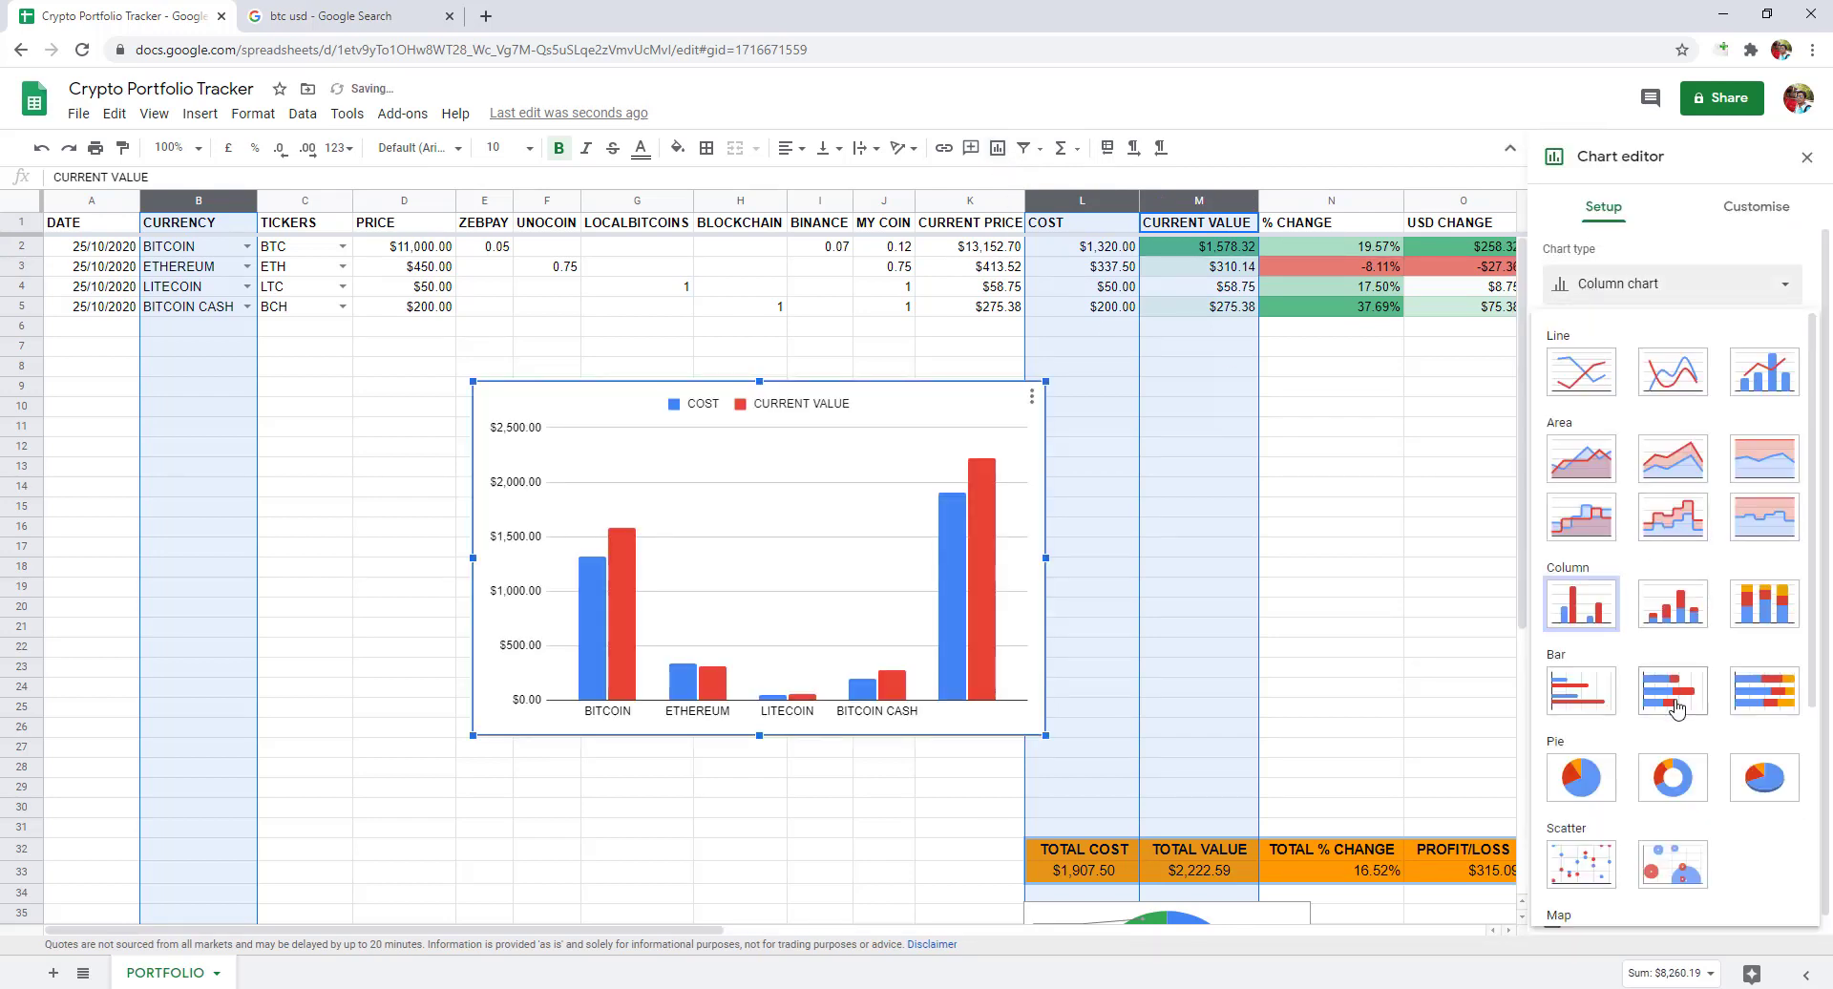
pyautogui.click(1672, 694)
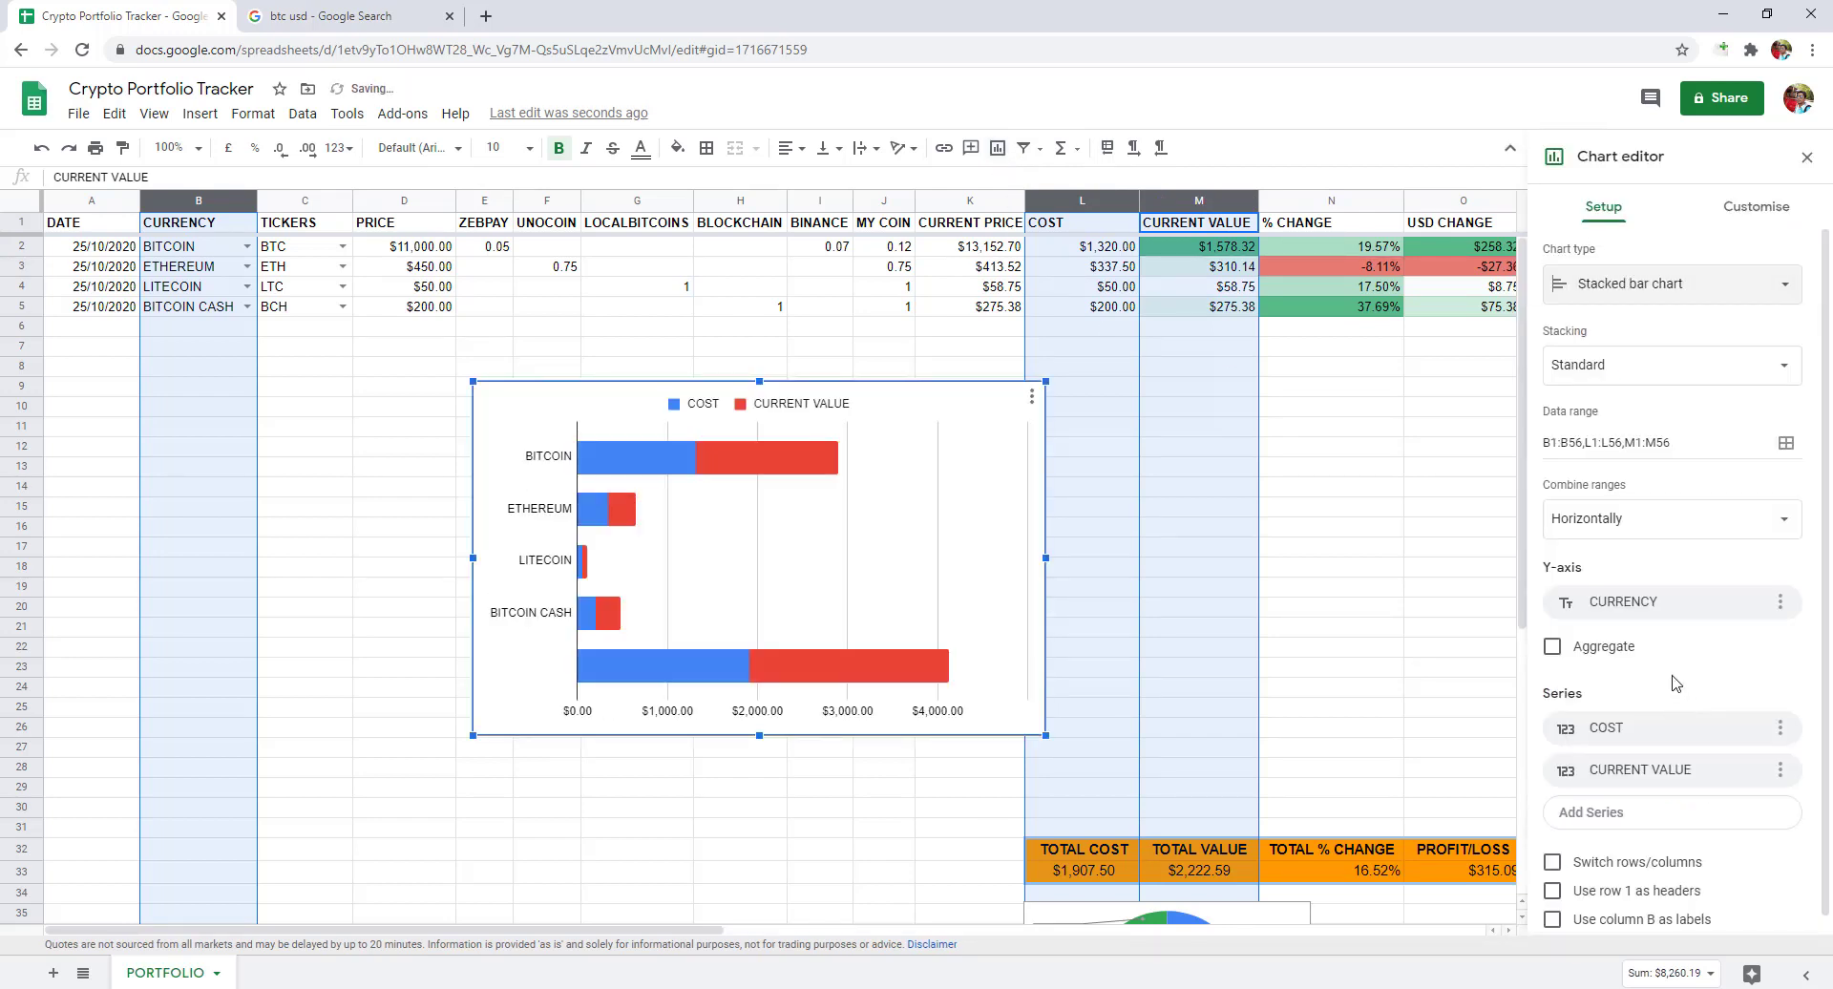
pyautogui.click(1807, 157)
# Shrink the bar chart and position it beside the pie chart.
pyautogui.scroll(-3, 845, 318)
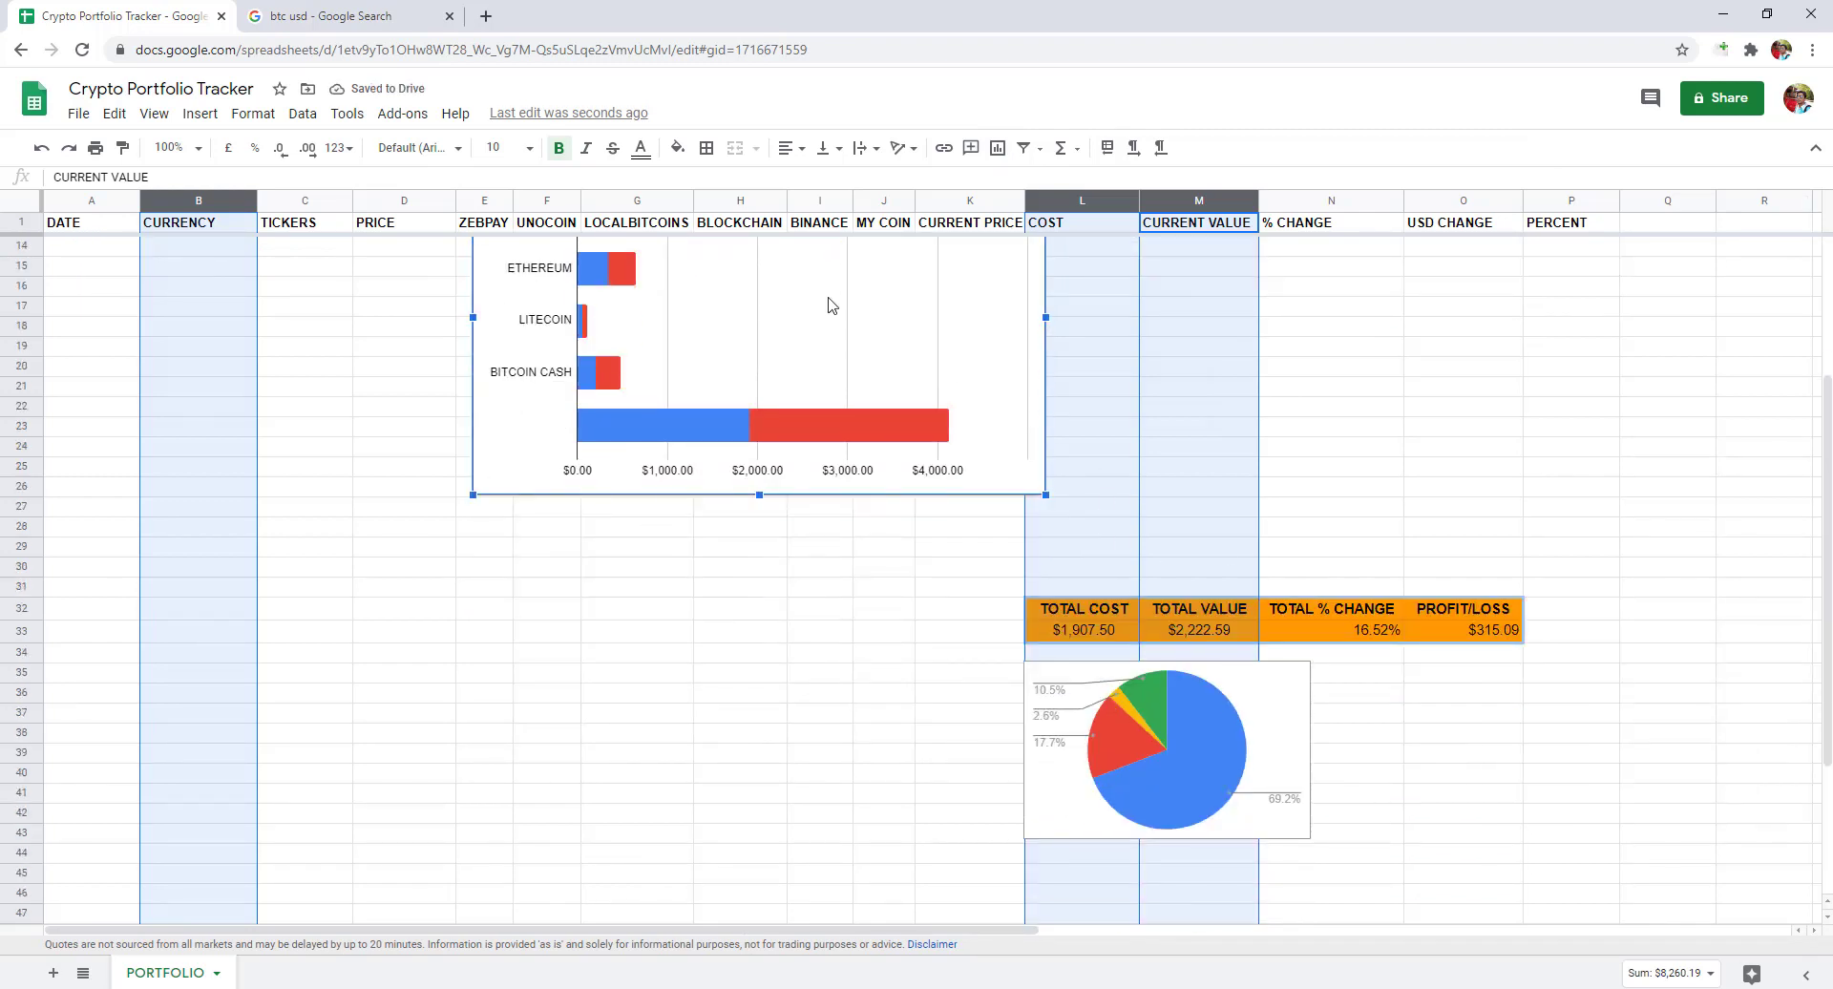
pyautogui.moveTo(845, 317); pyautogui.dragTo(1677, 835)
pyautogui.scroll(-5, 1327, 764)
pyautogui.moveTo(1310, 795); pyautogui.dragTo(1559, 641)
pyautogui.moveTo(1686, 548); pyautogui.dragTo(1451, 558)
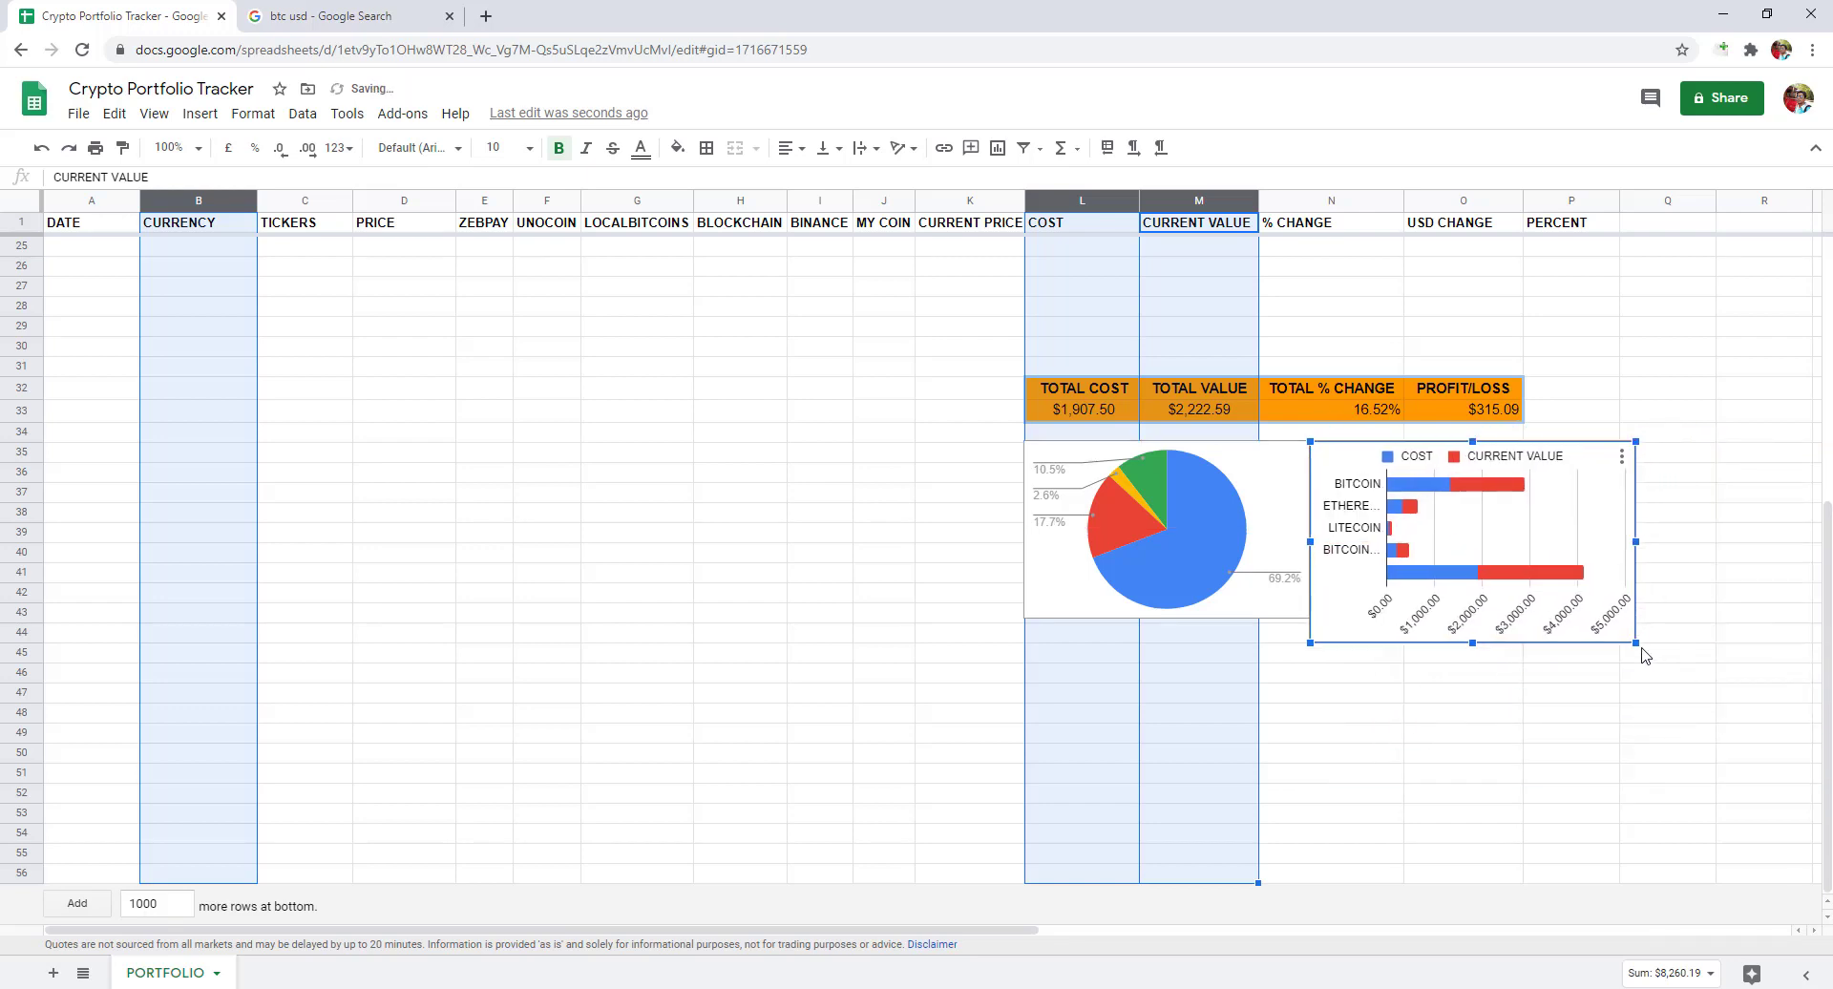
pyautogui.moveTo(1642, 649); pyautogui.dragTo(1601, 624)
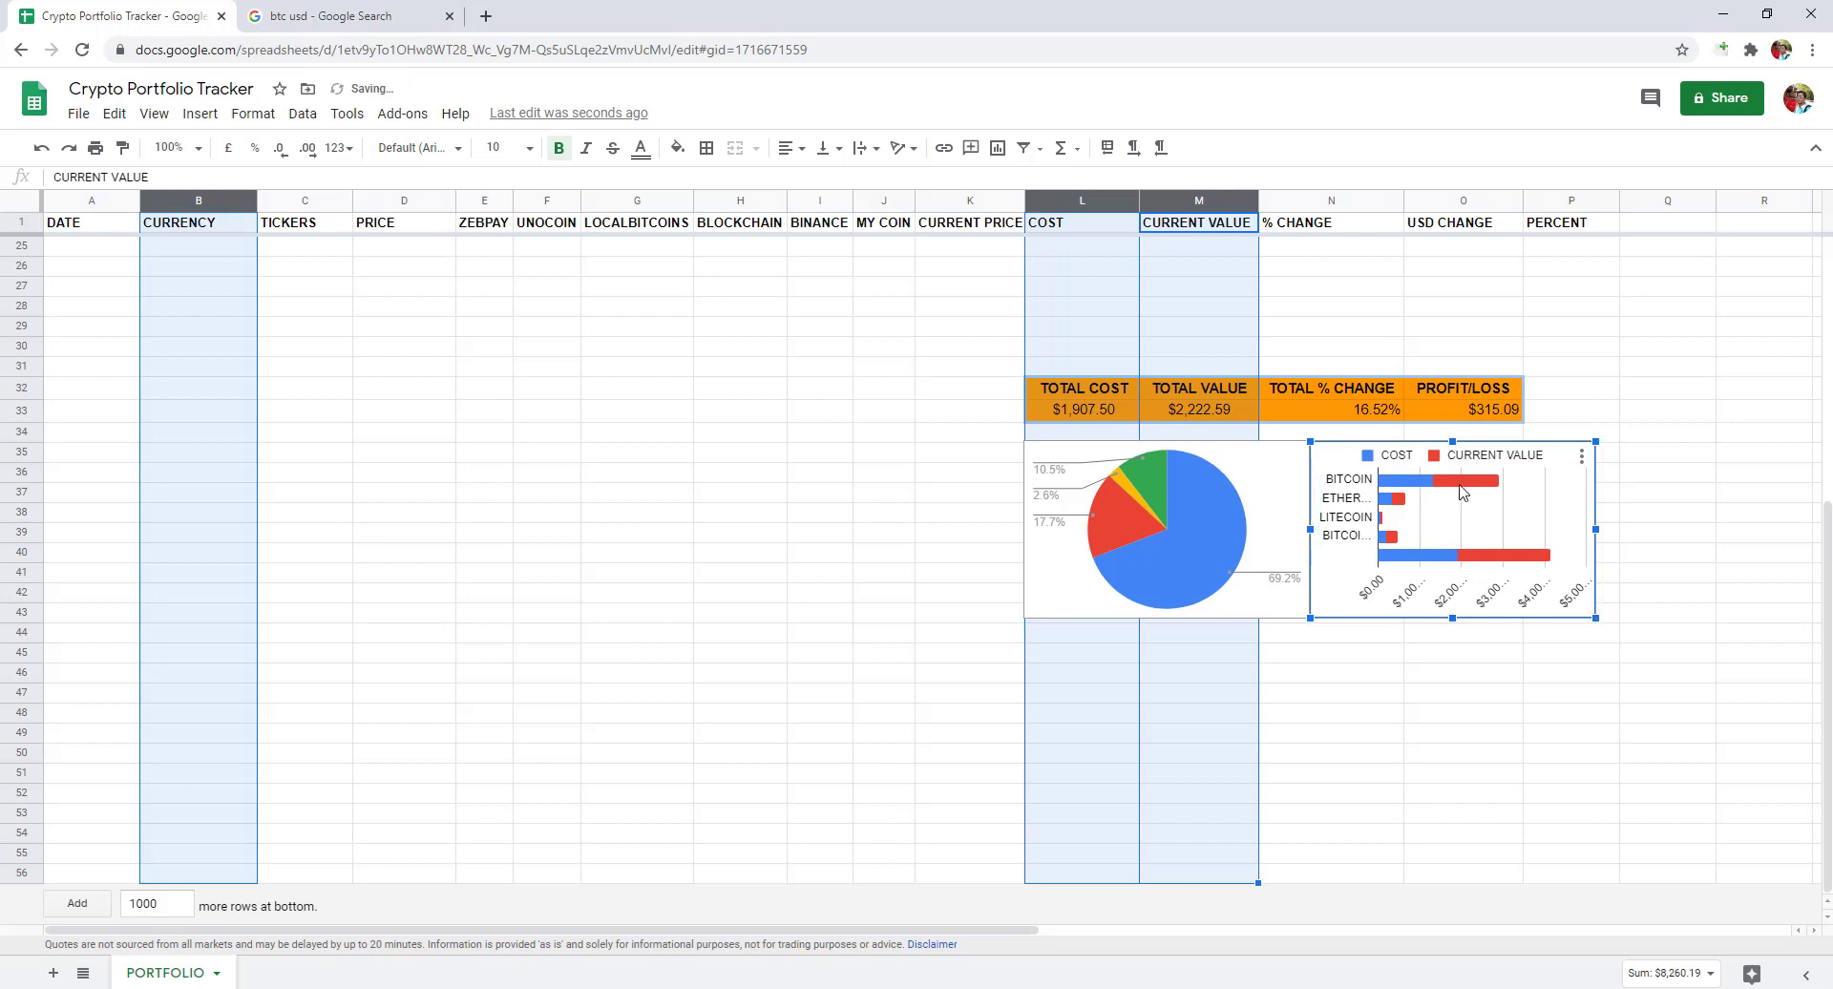
# Colour the bar chart's CURRENT VALUE series light green.
pyautogui.moveTo(1497, 561)
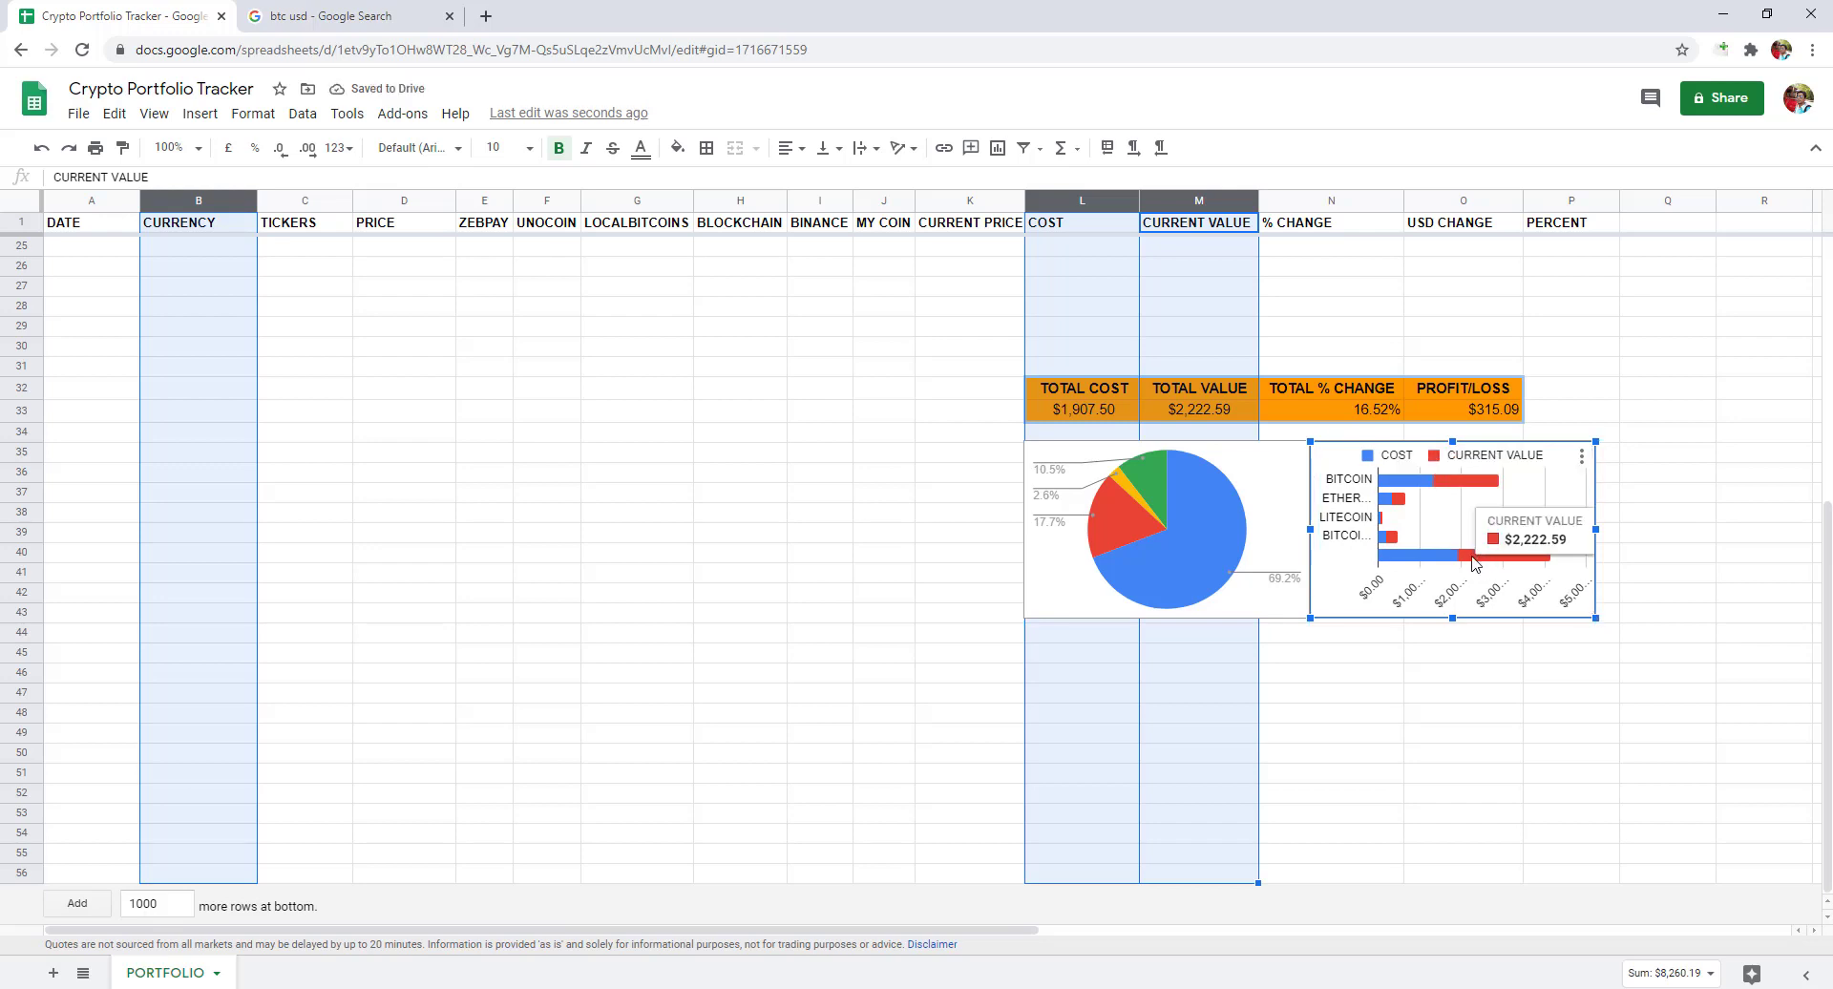
pyautogui.doubleClick(1473, 563)
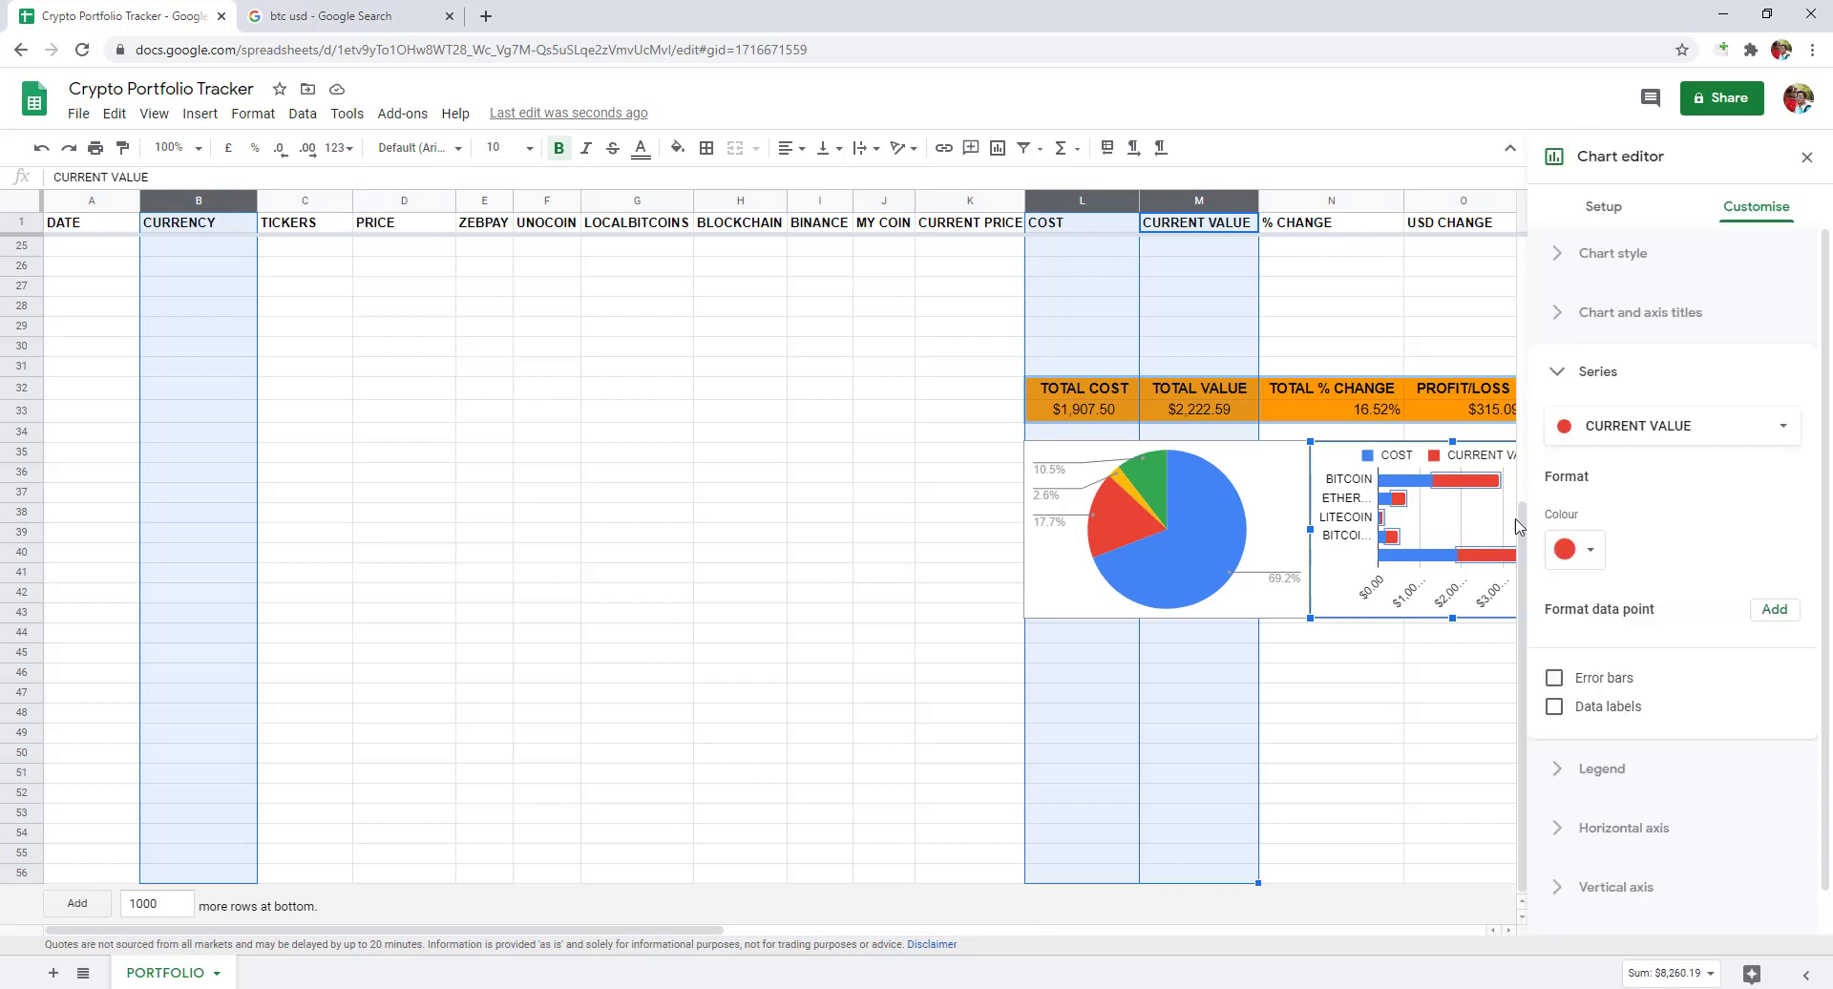
pyautogui.click(1590, 552)
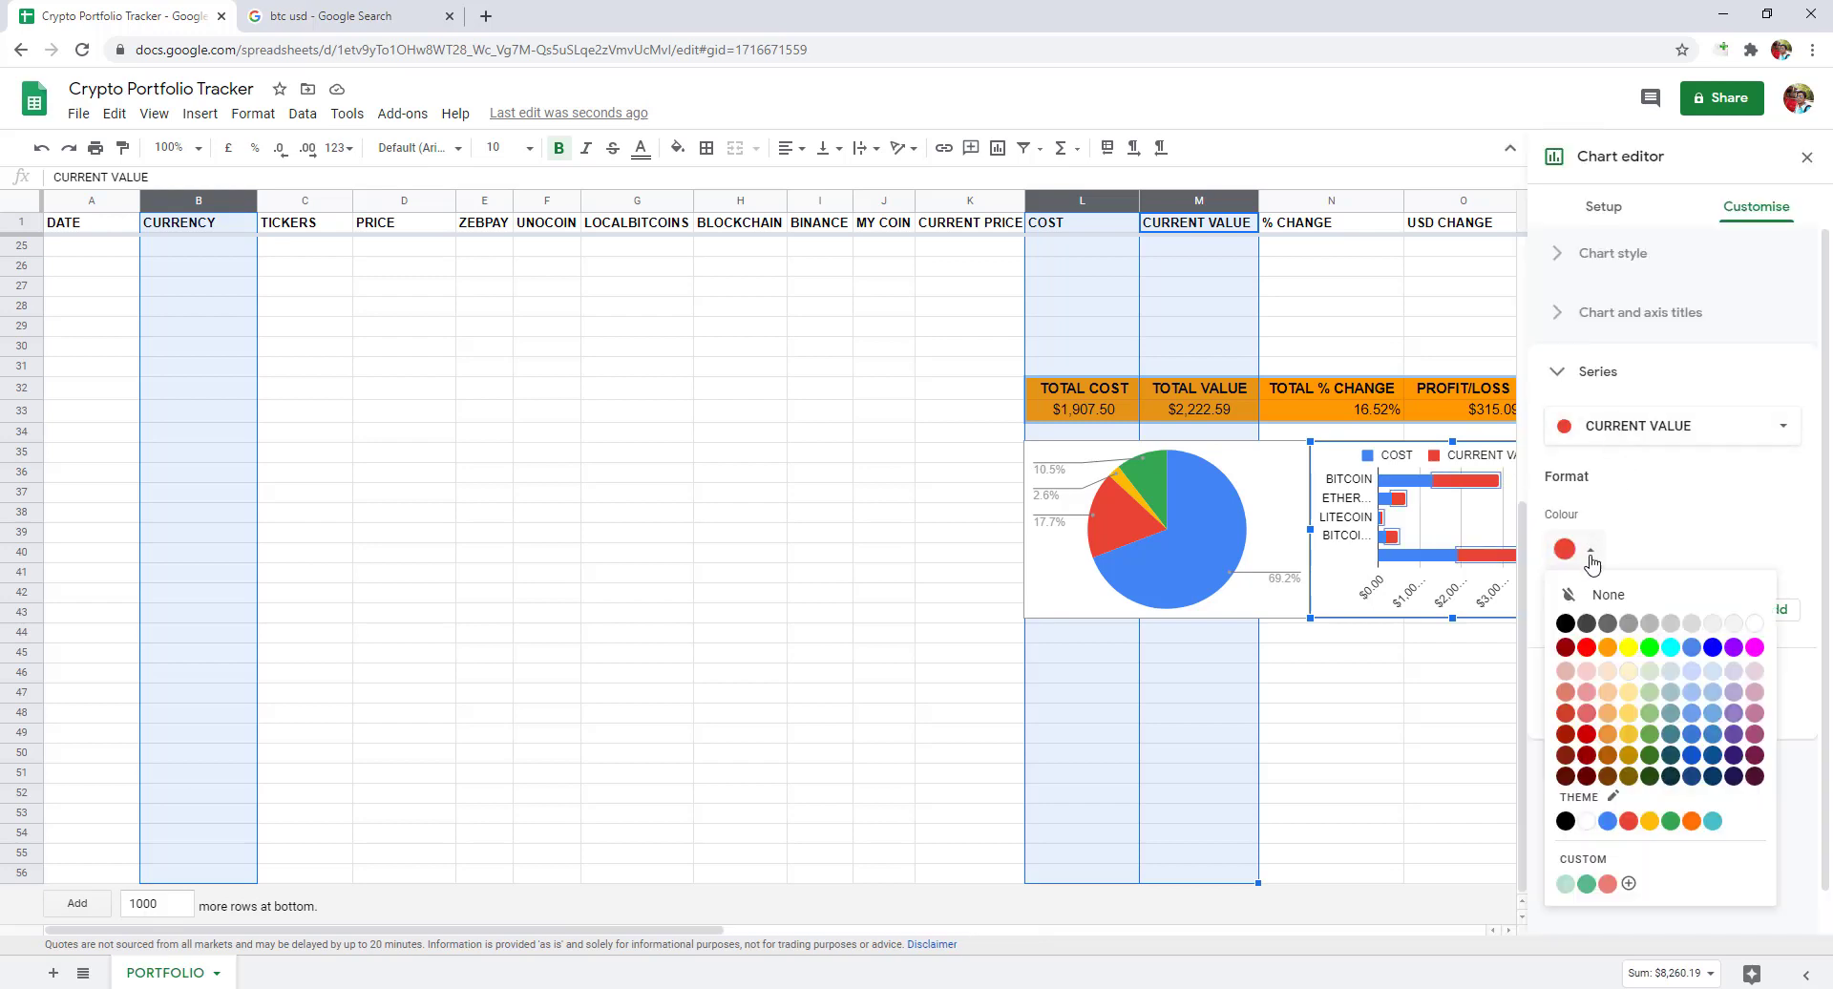
pyautogui.click(1650, 713)
pyautogui.click(1803, 158)
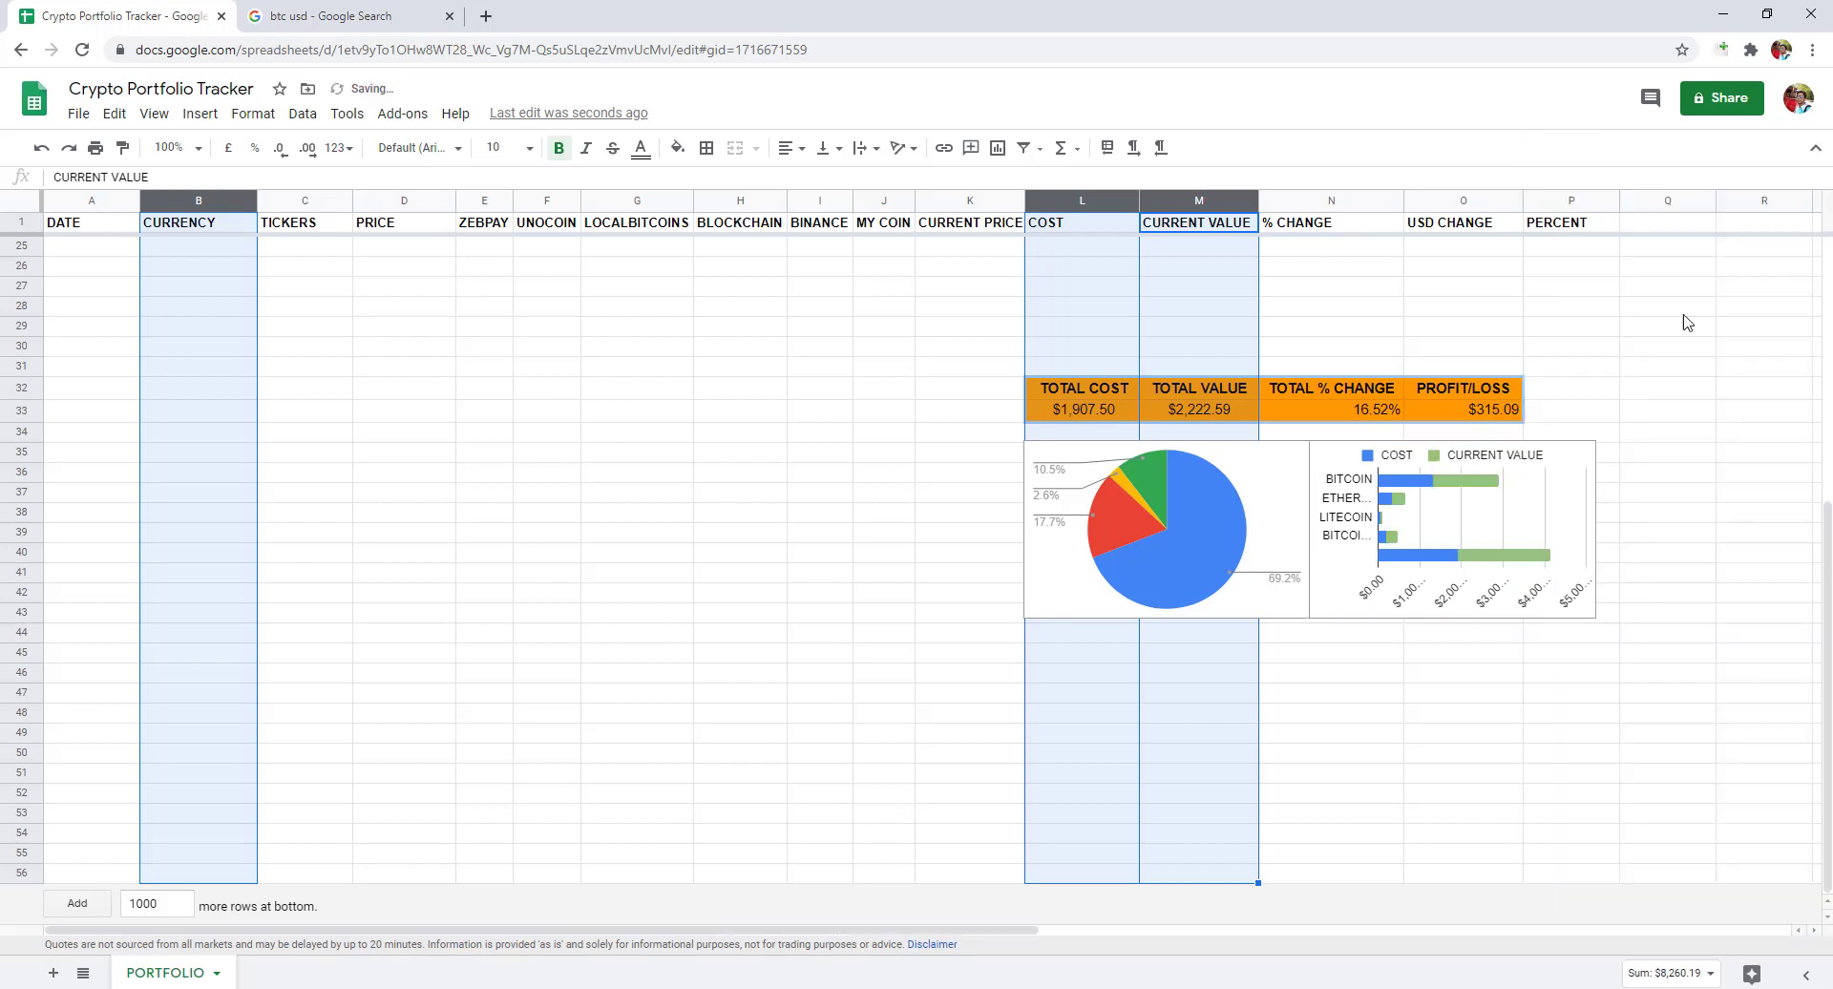
# Colour the bar chart's COST series light red.
pyautogui.doubleClick(1404, 490)
pyautogui.click(1565, 555)
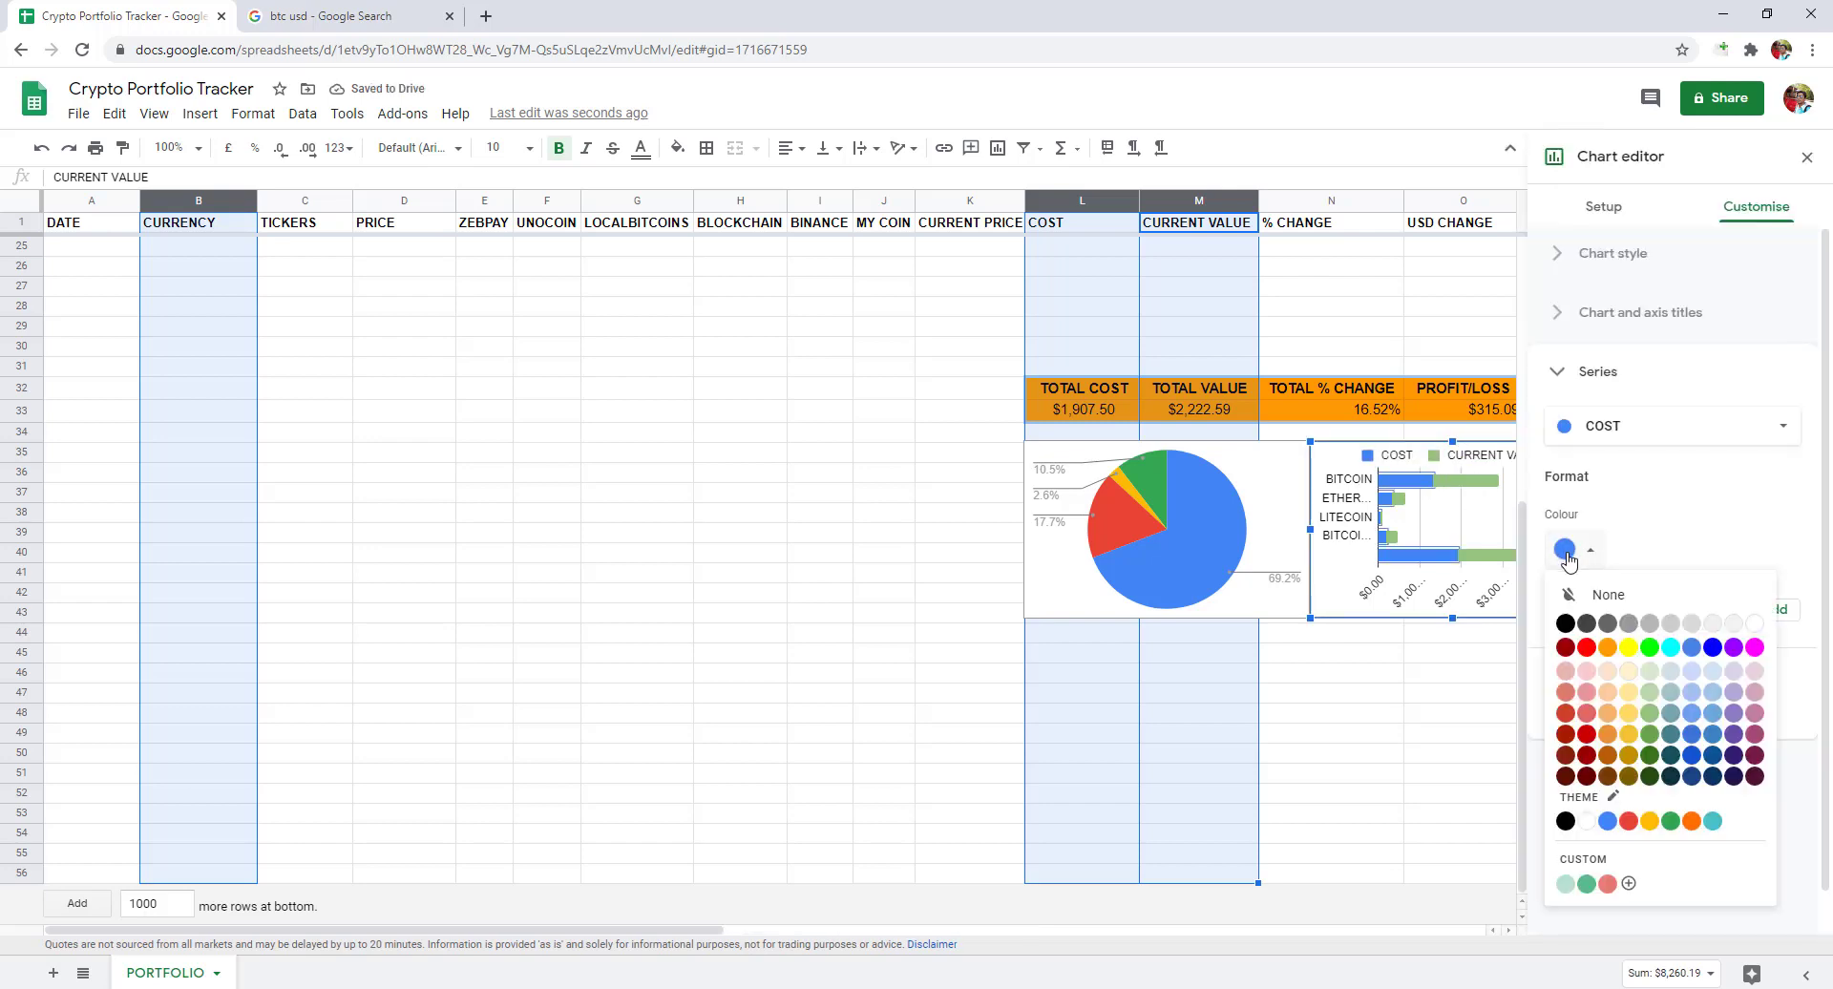
pyautogui.click(1585, 715)
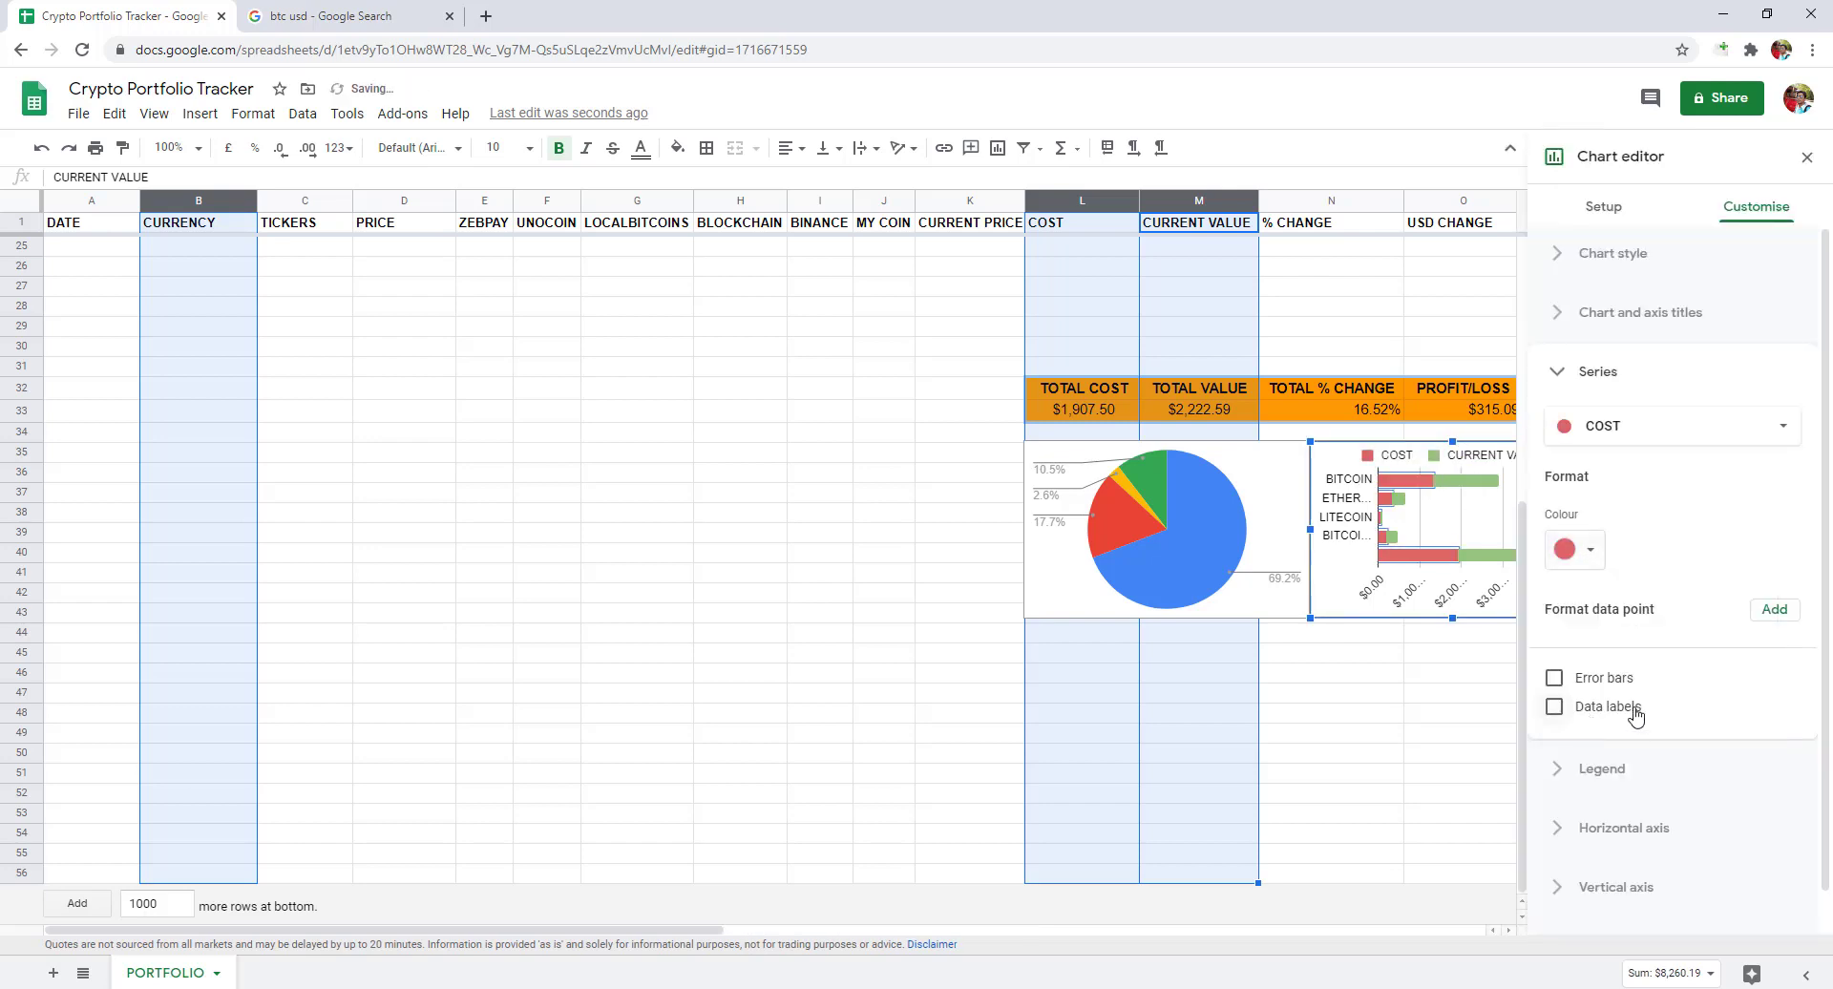
pyautogui.click(1805, 159)
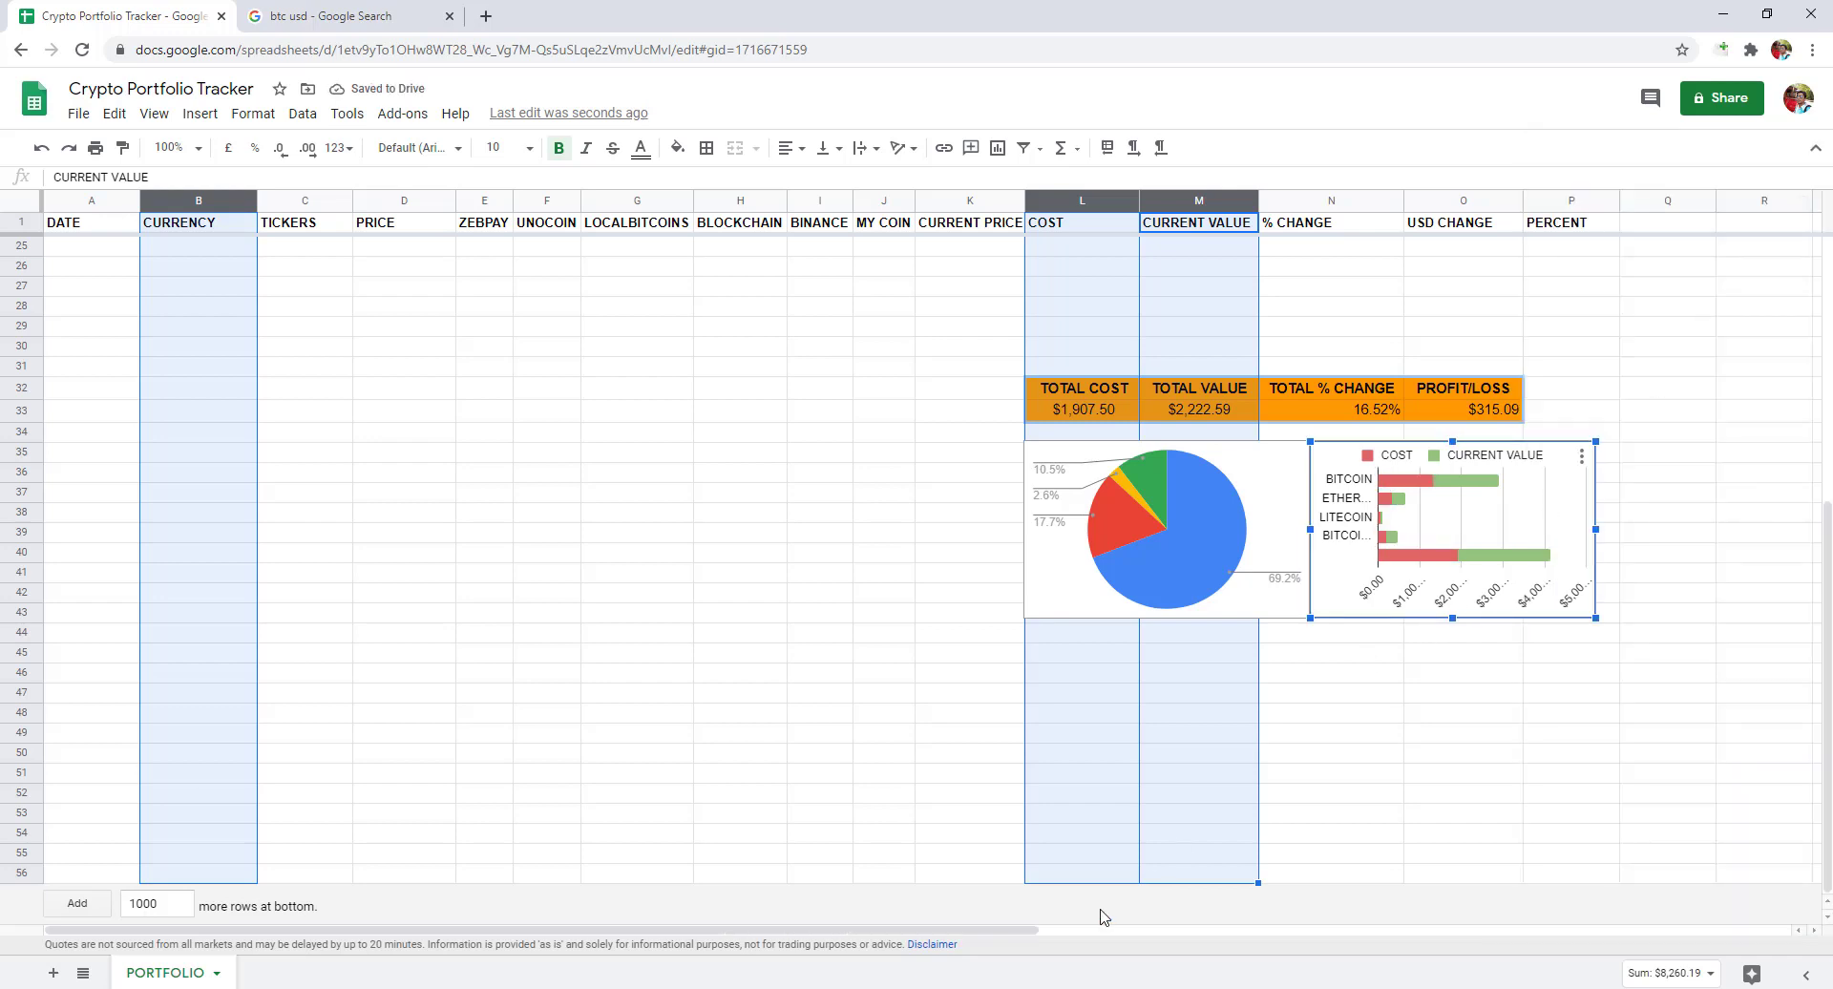
# Select the pie and bar charts together and nudge both slightly left, keeping them side by side under the orange totals block.
pyautogui.moveTo(1050, 932); pyautogui.dragTo(1280, 904)
pyautogui.click(1033, 776)
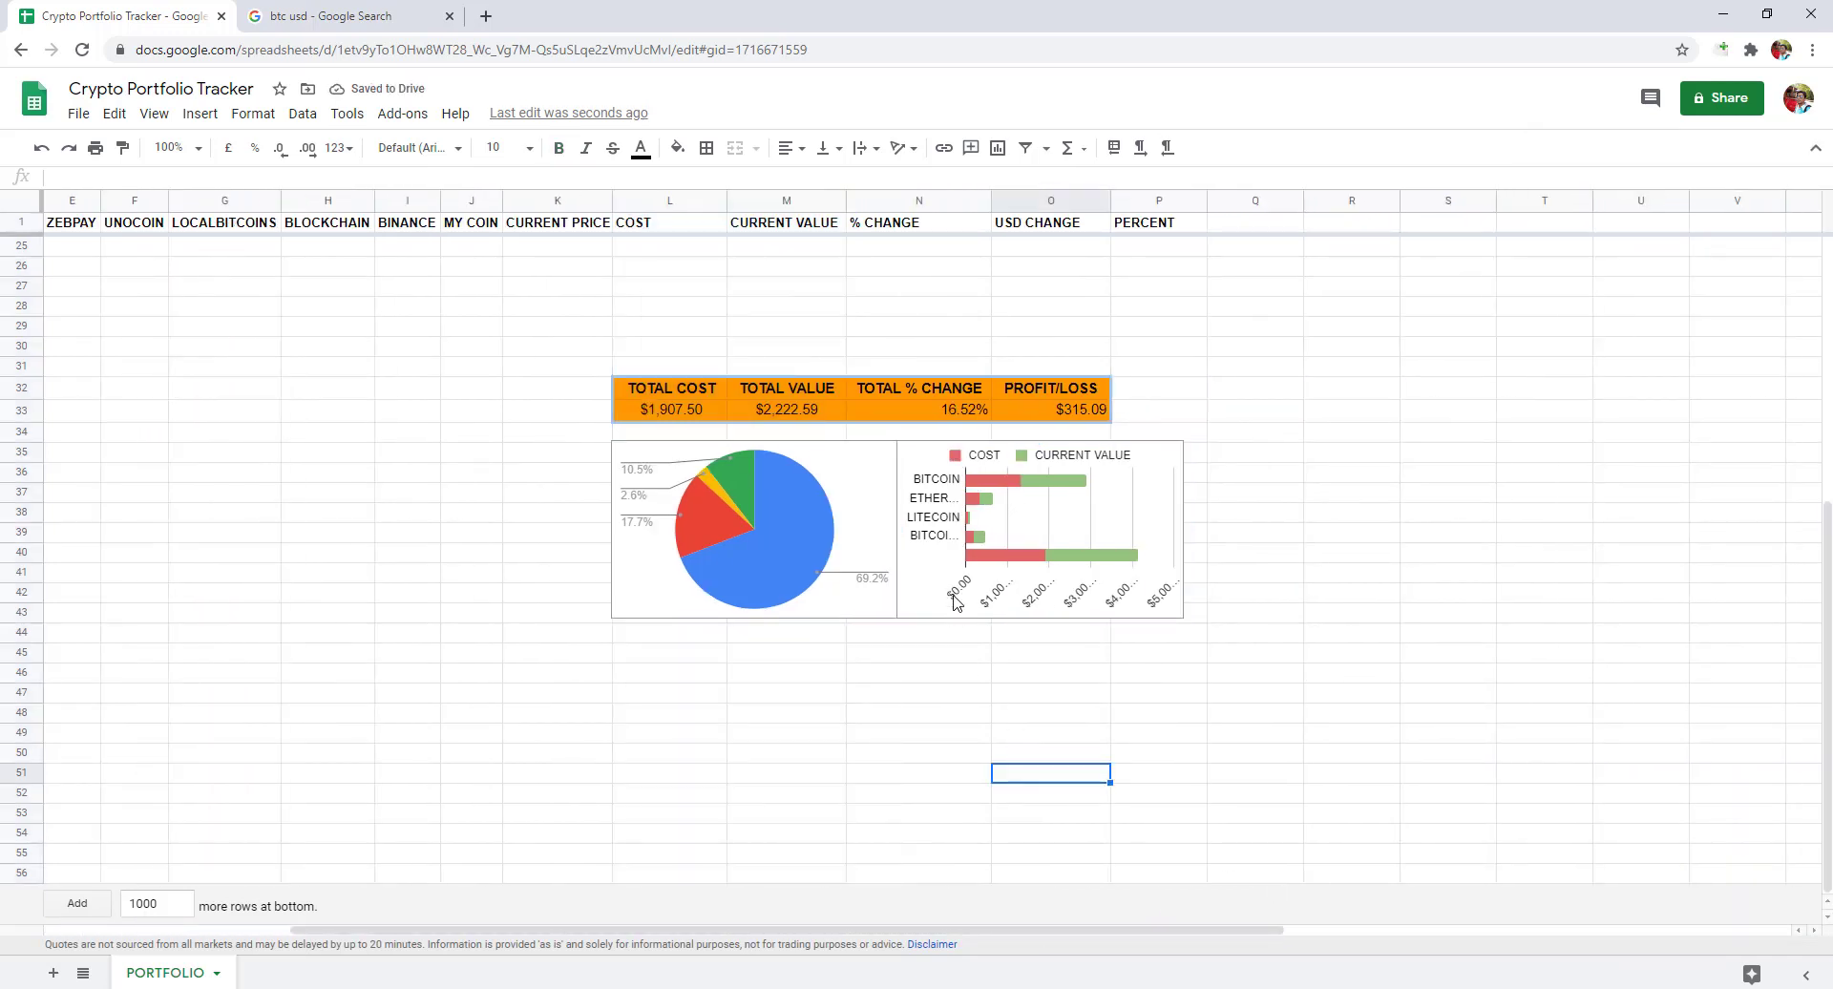
pyautogui.click(941, 577)
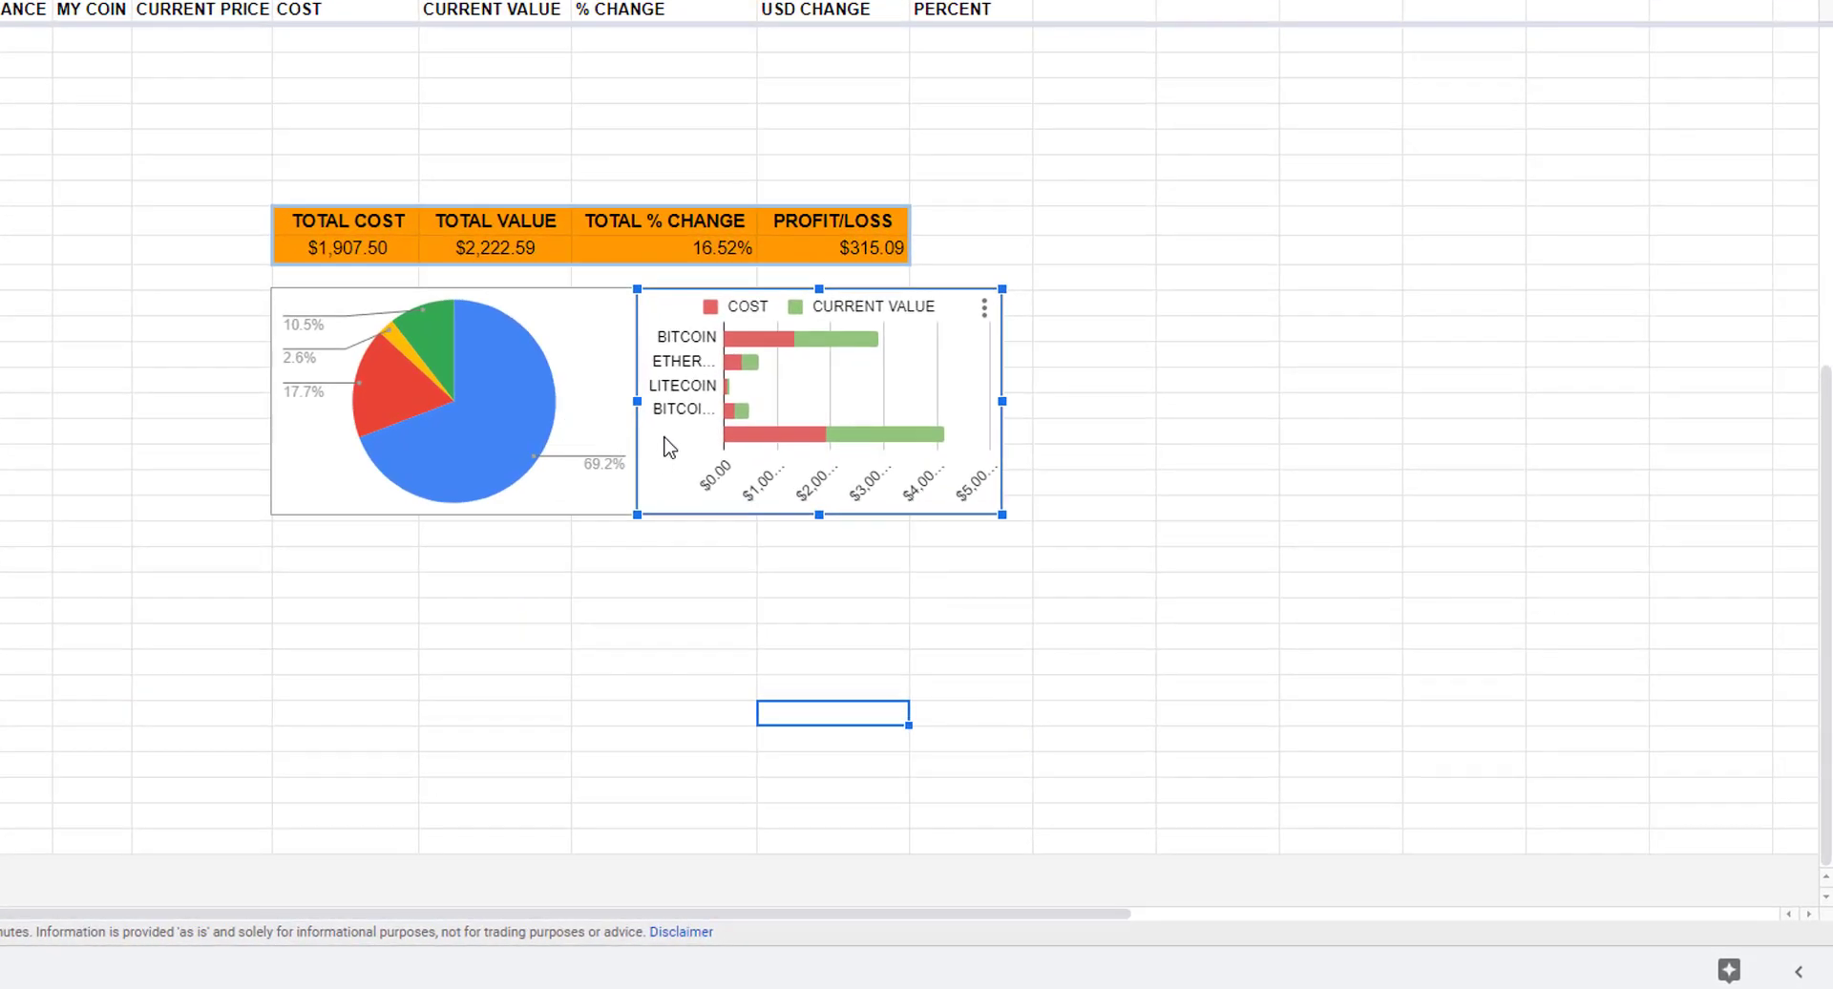
pyautogui.click(614, 424)
pyautogui.keyDown('ctrl'); pyautogui.click(694, 457); pyautogui.keyUp('ctrl')
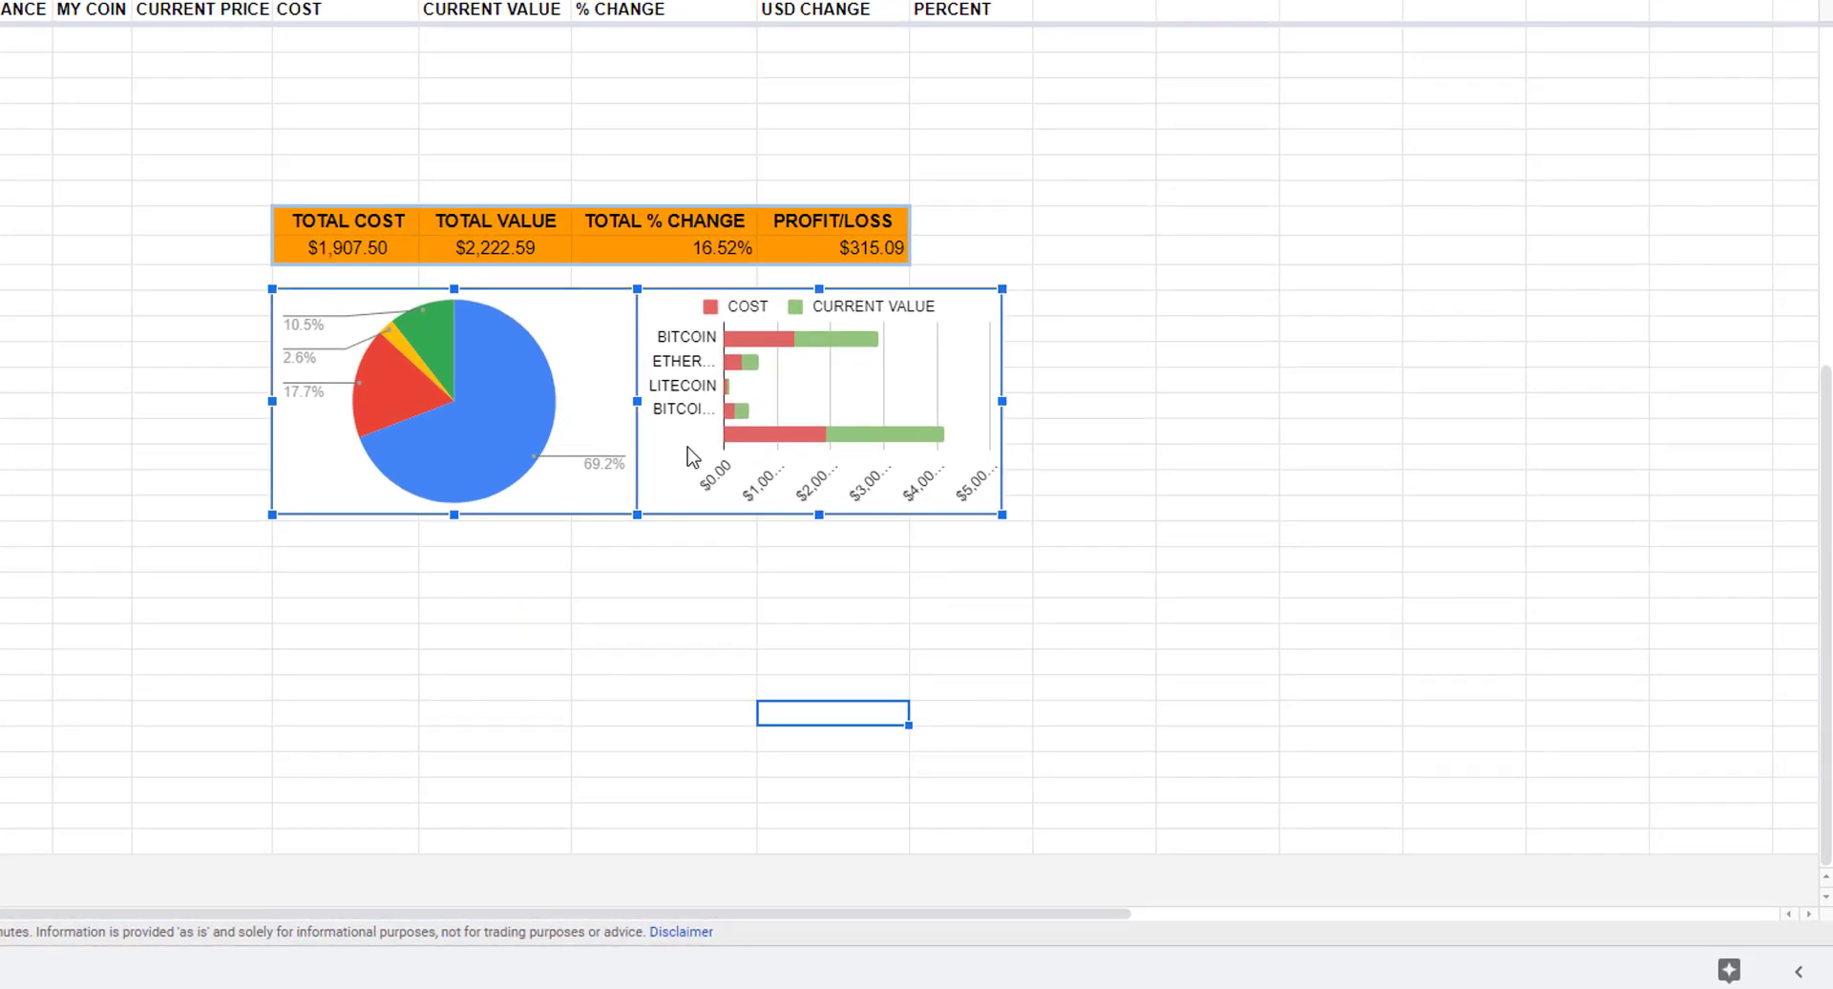
pyautogui.moveTo(683, 456); pyautogui.dragTo(622, 461)
pyautogui.click(659, 625)
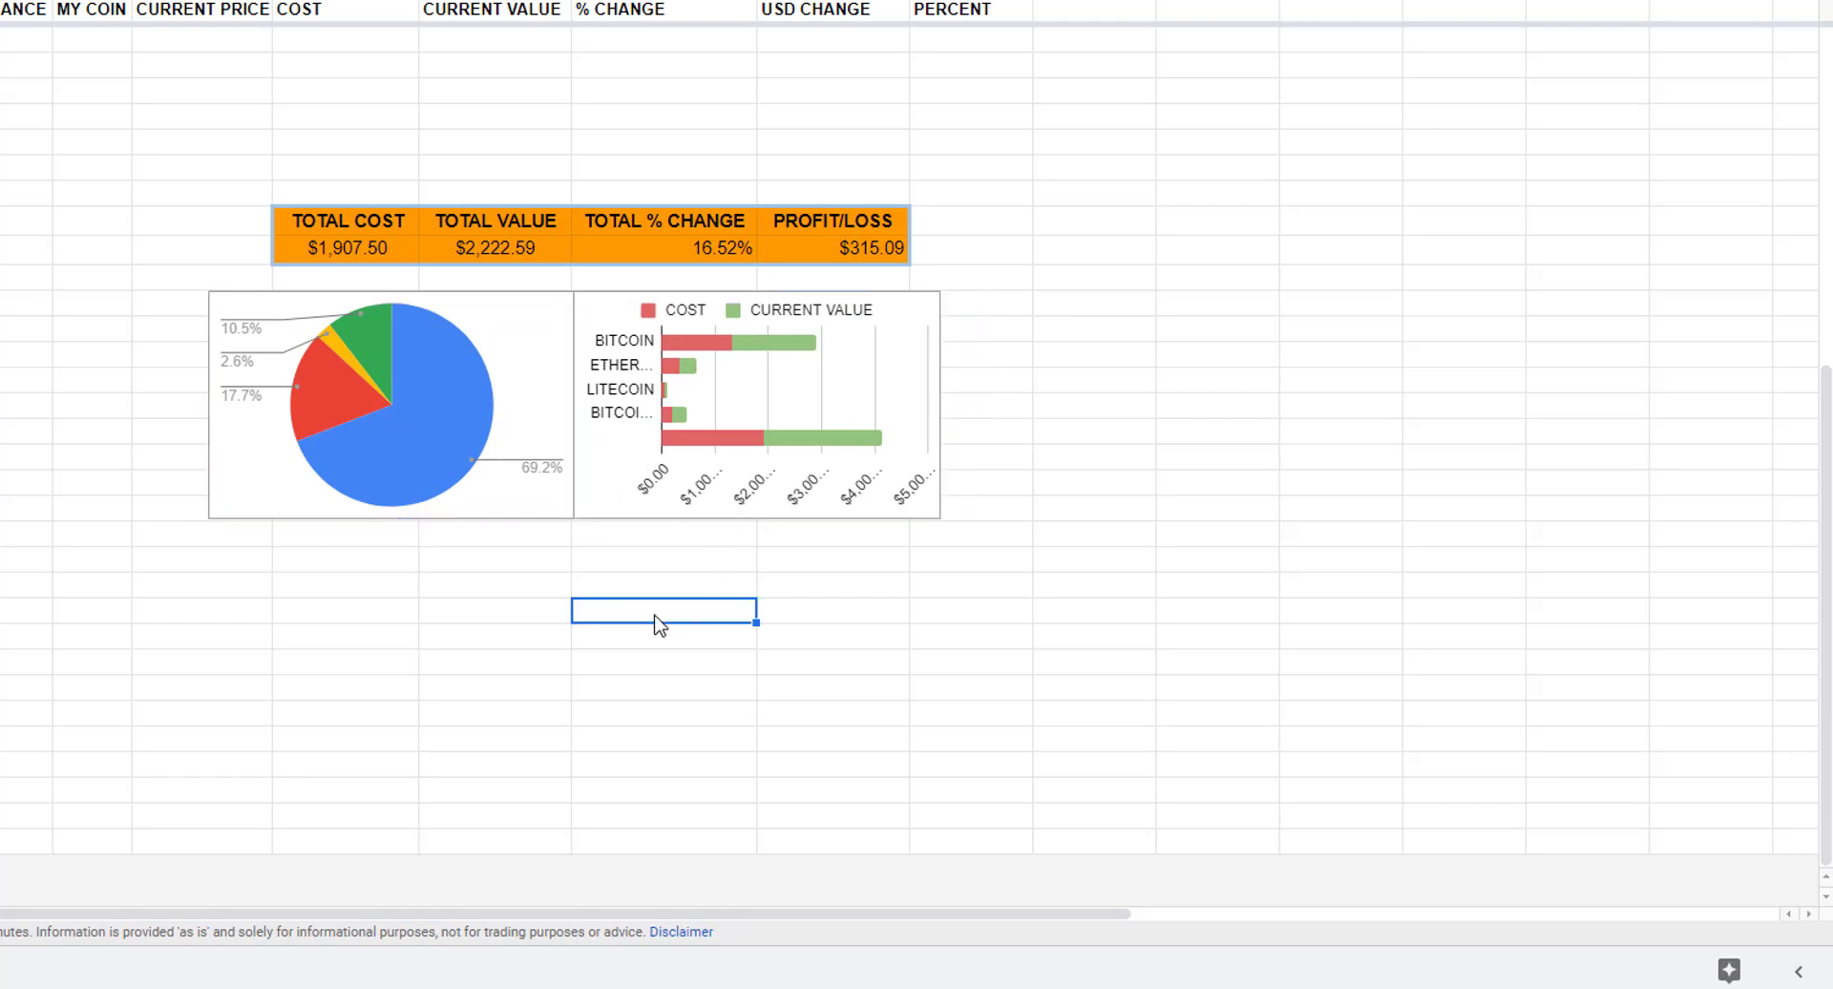